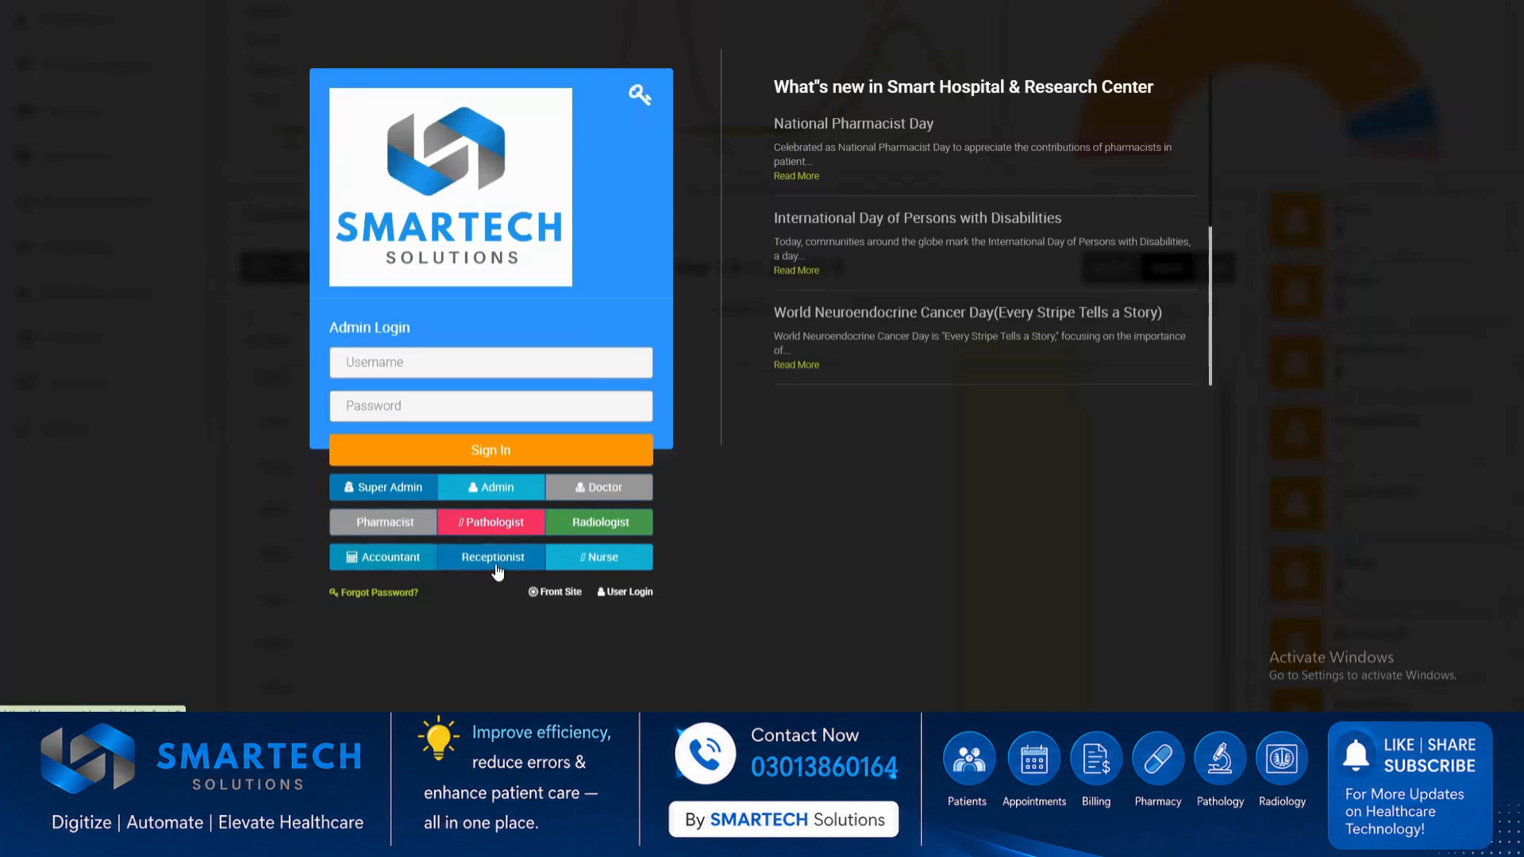
# Sign in with the Super Admin role, dismiss the password warning and look over the dashboard's calendar and staff counts.
pyautogui.click(372, 498)
pyautogui.click(391, 465)
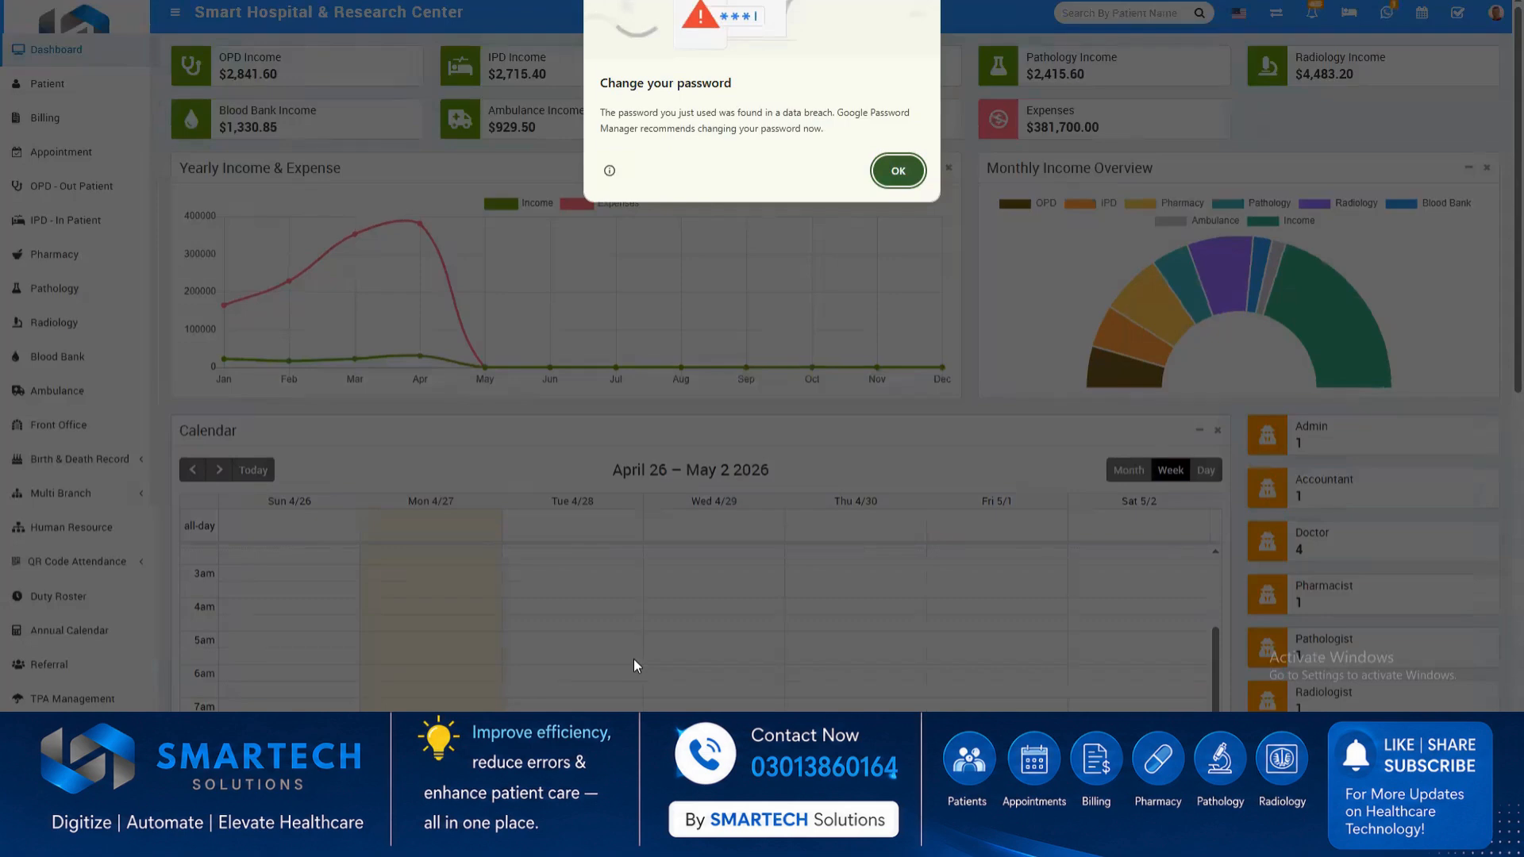
pyautogui.click(897, 170)
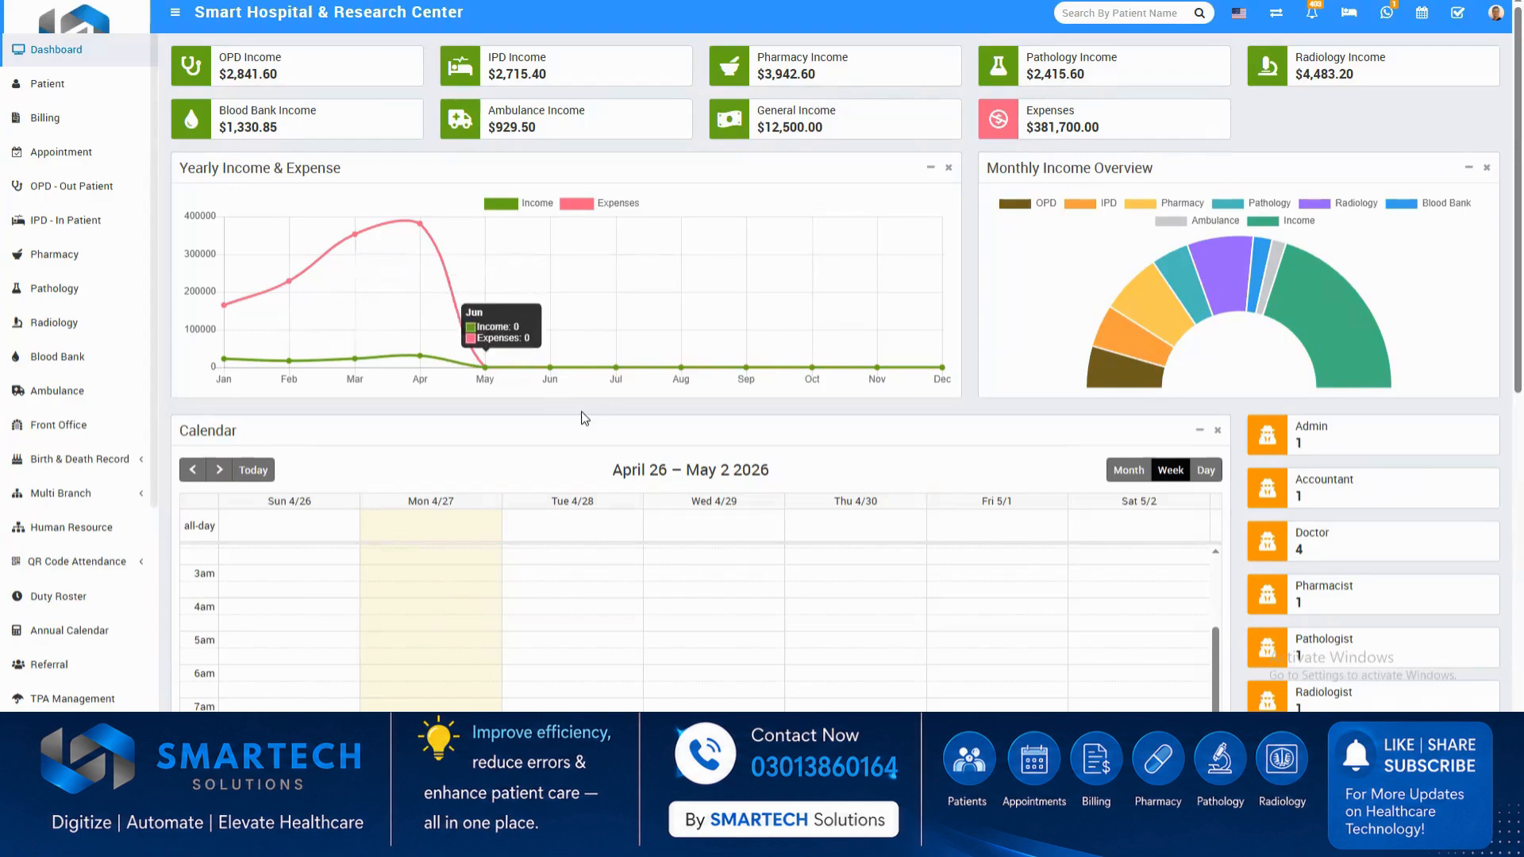
pyautogui.scroll(-4, 1220, 543)
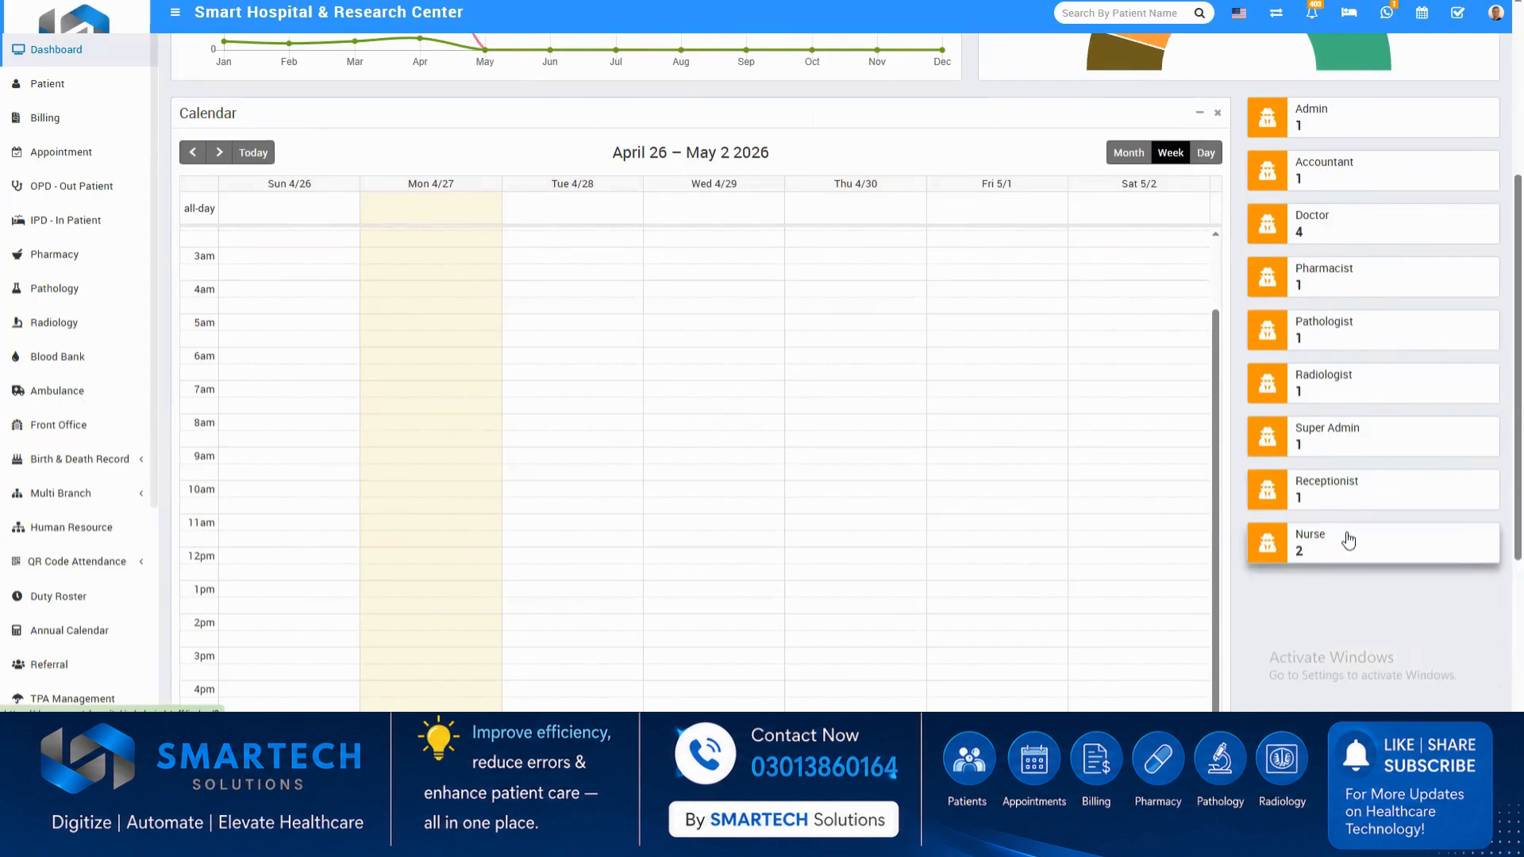
pyautogui.scroll(6, 1149, 381)
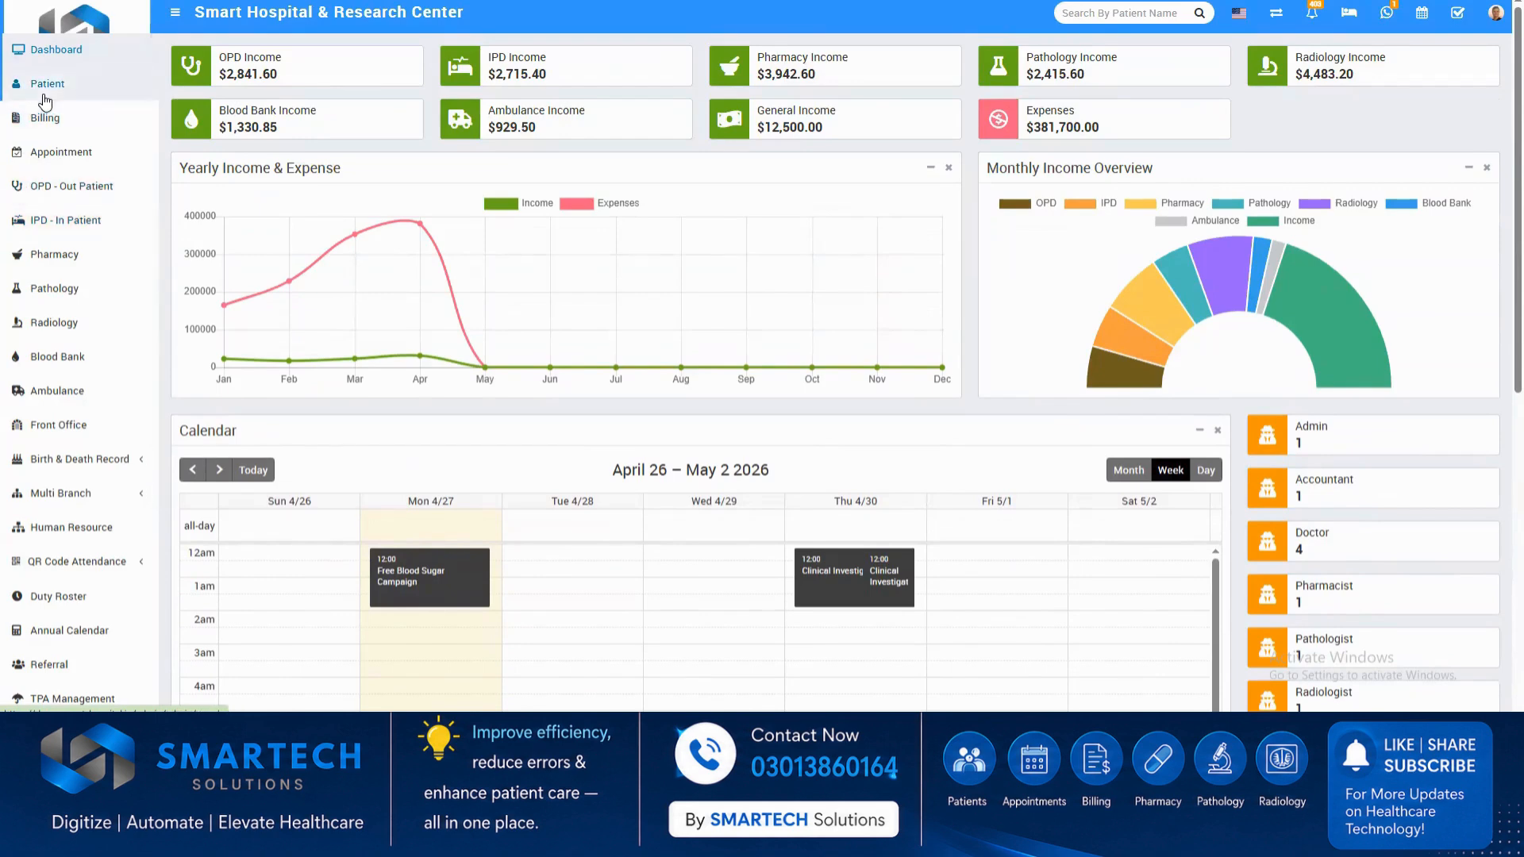
# Examine the first listed patient's details and visit report in the patient list, and close the record.
pyautogui.click(41, 93)
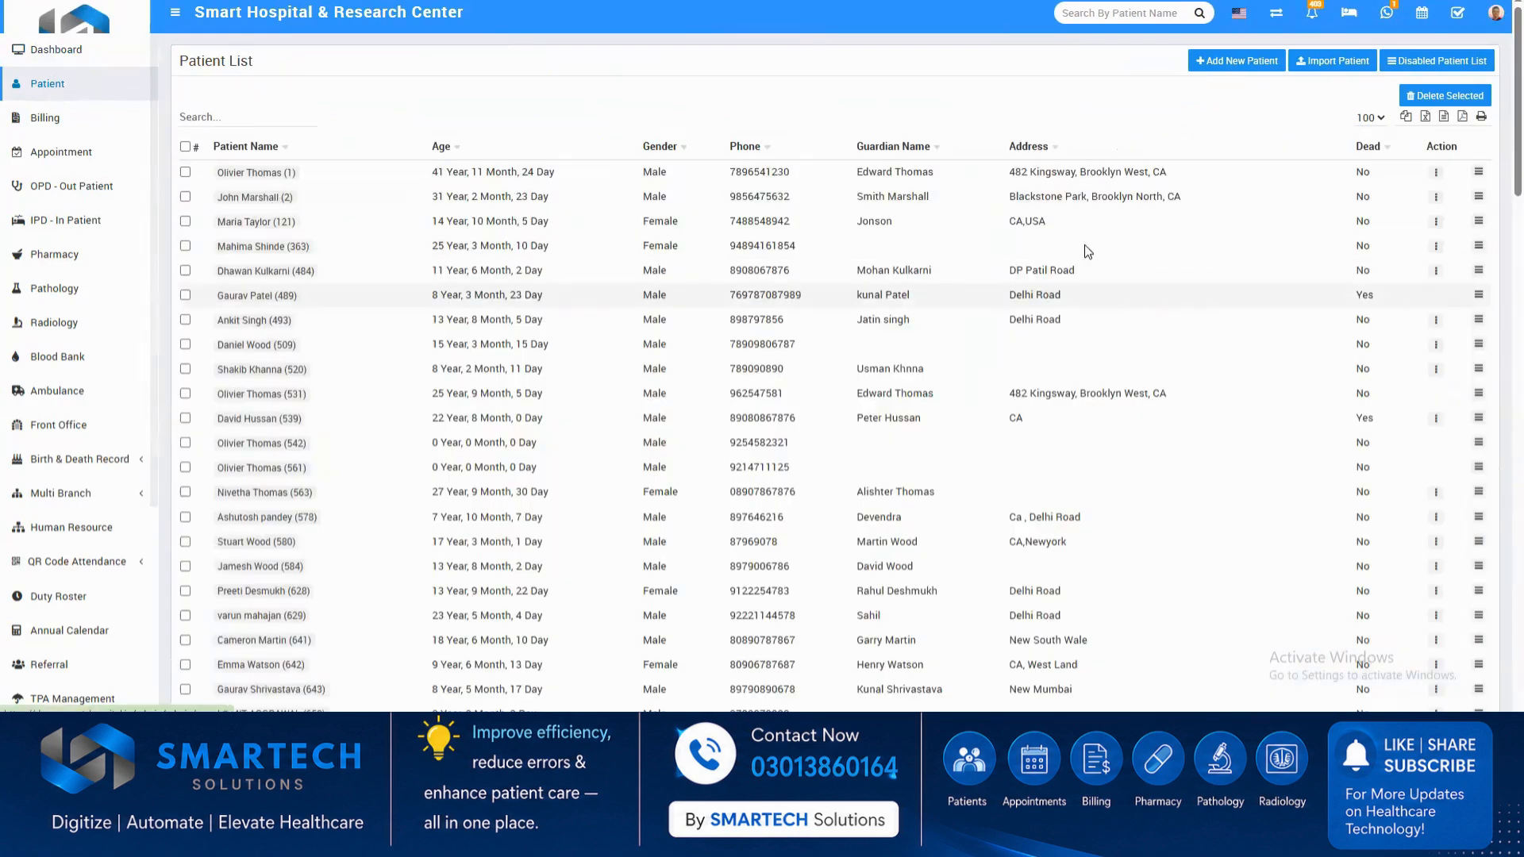
pyautogui.click(1479, 175)
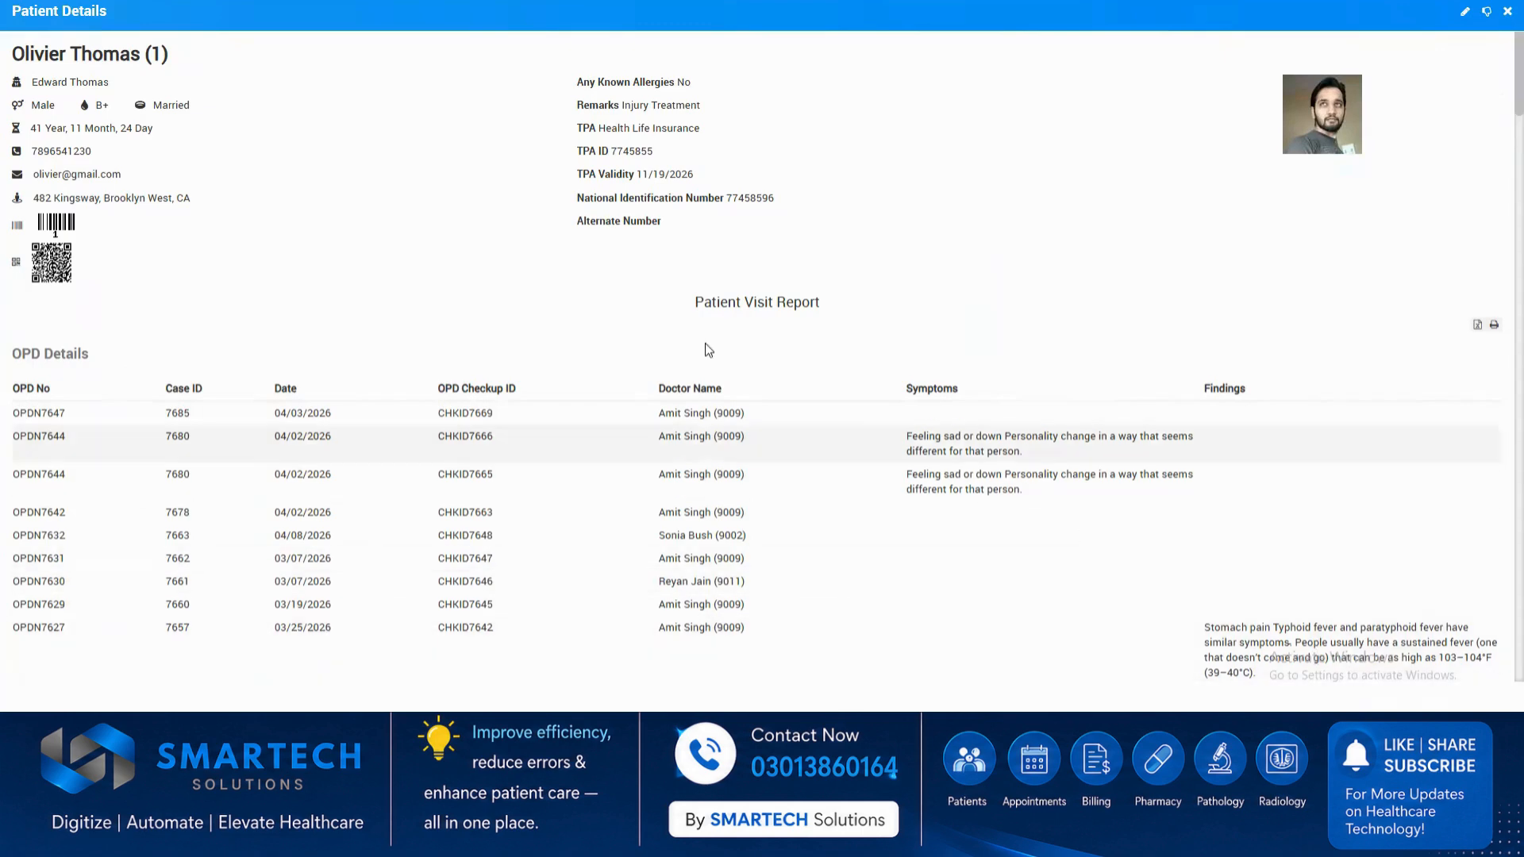
pyautogui.scroll(-15, 834, 480)
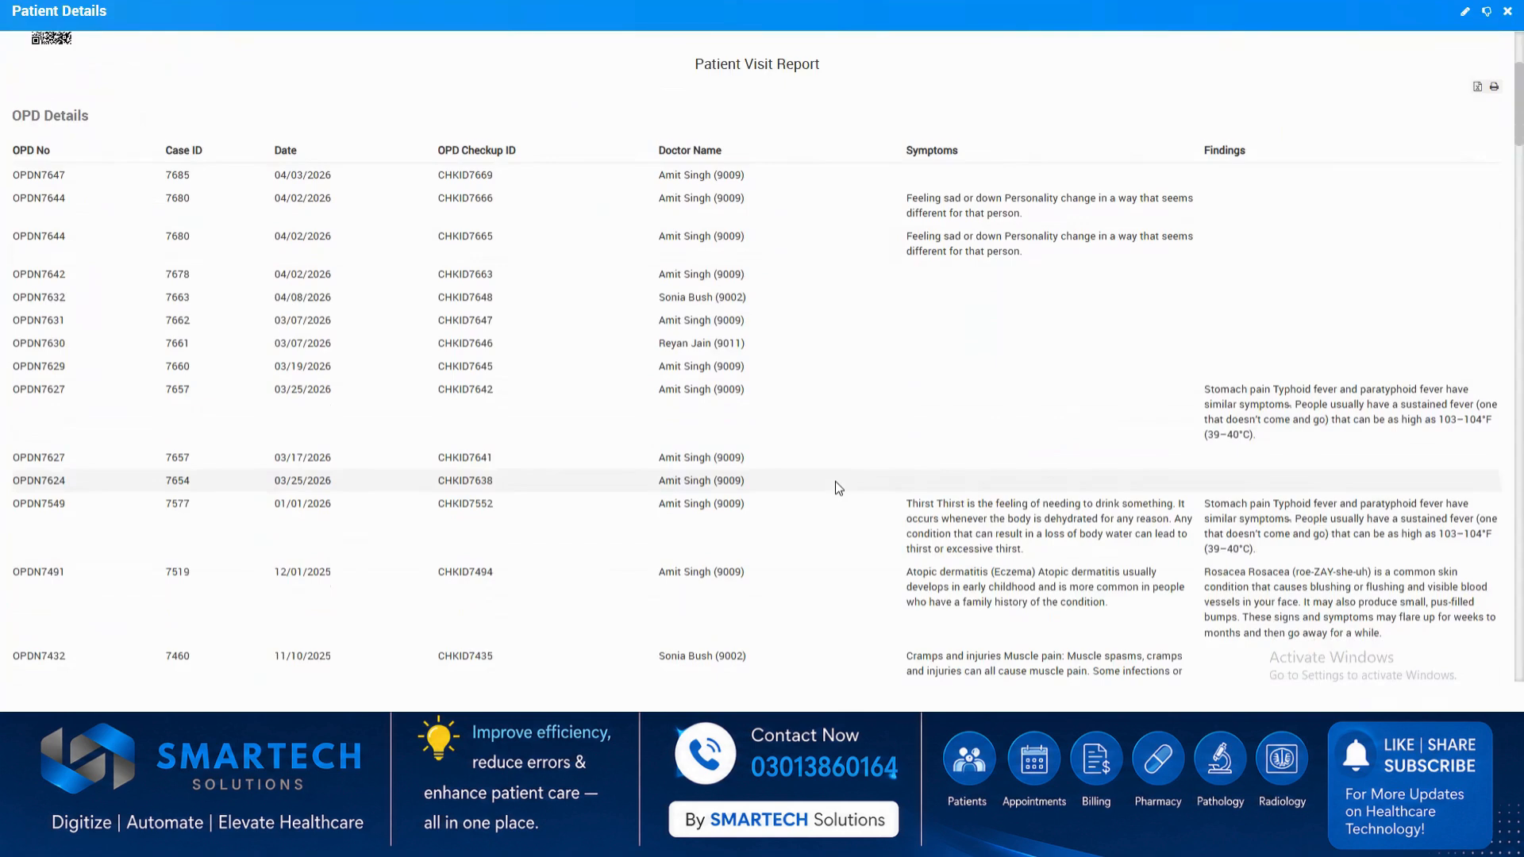
pyautogui.scroll(15, 835, 483)
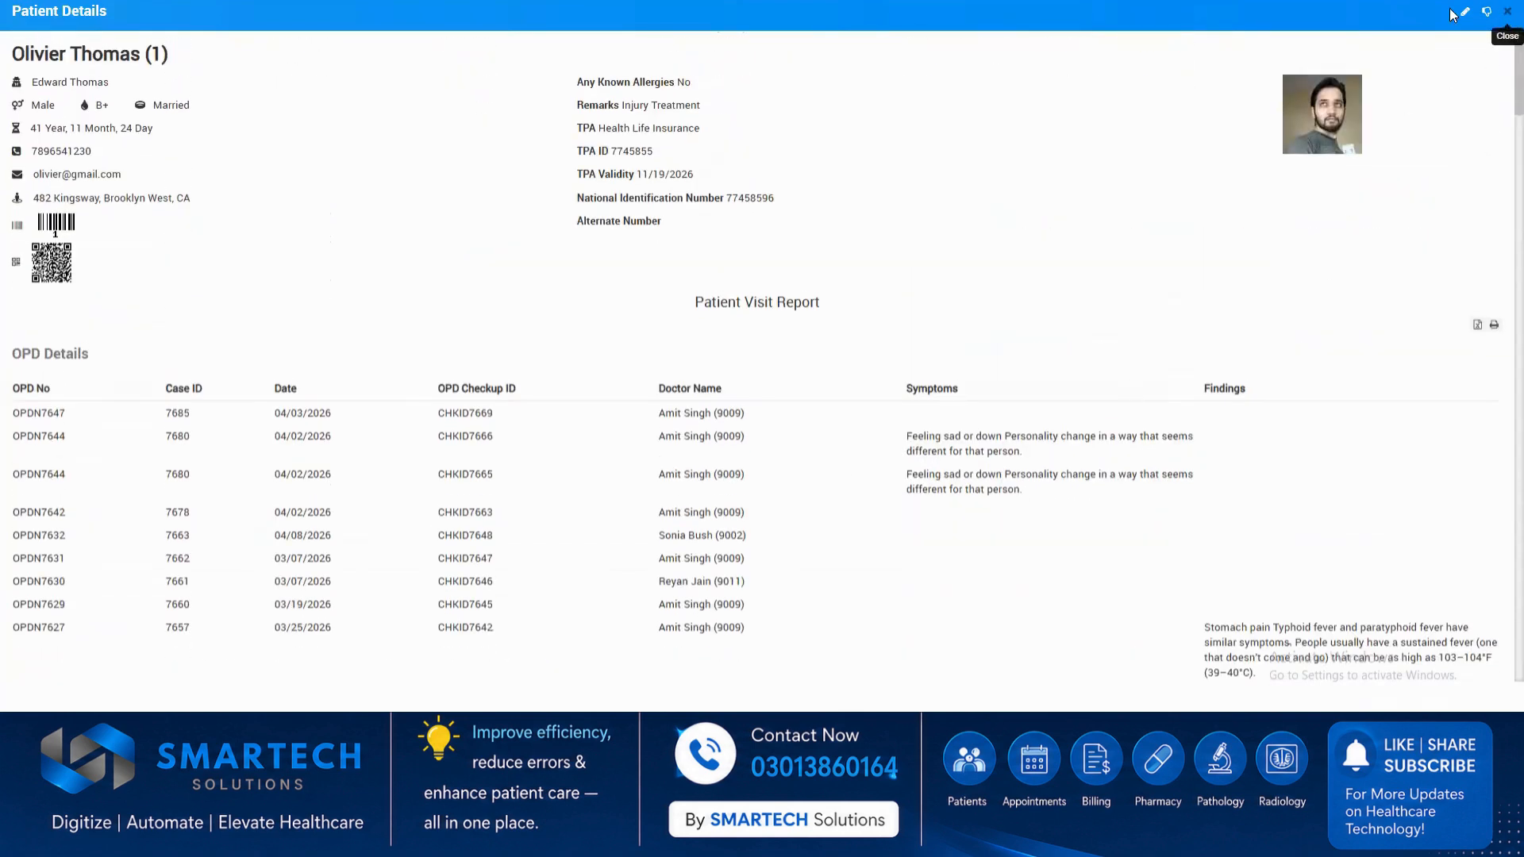
pyautogui.click(1506, 15)
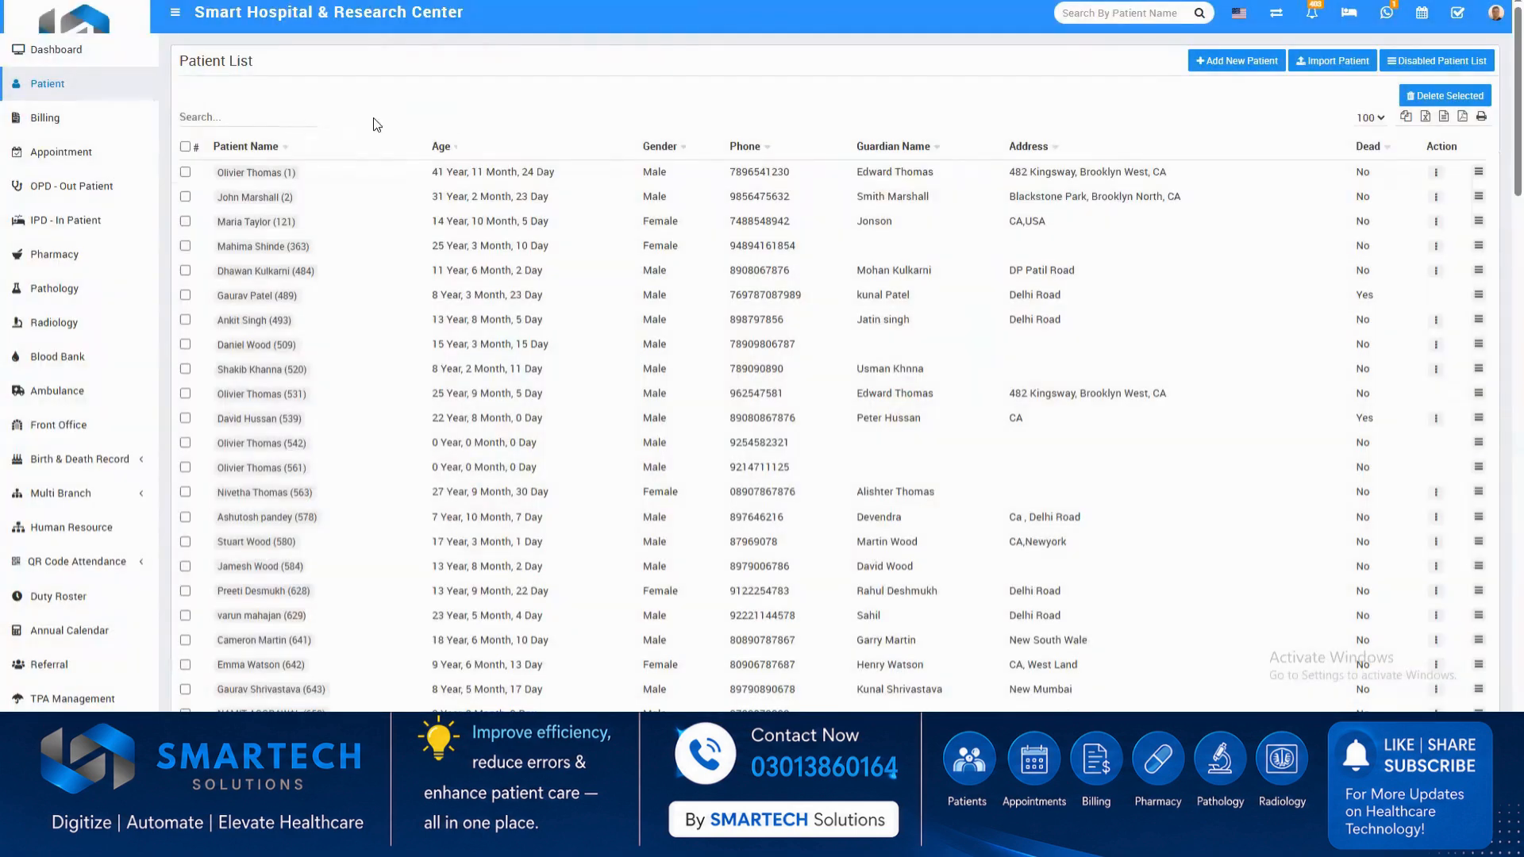
# Review the upcoming and old appointment lists in the Appointment module.
pyautogui.click(87, 157)
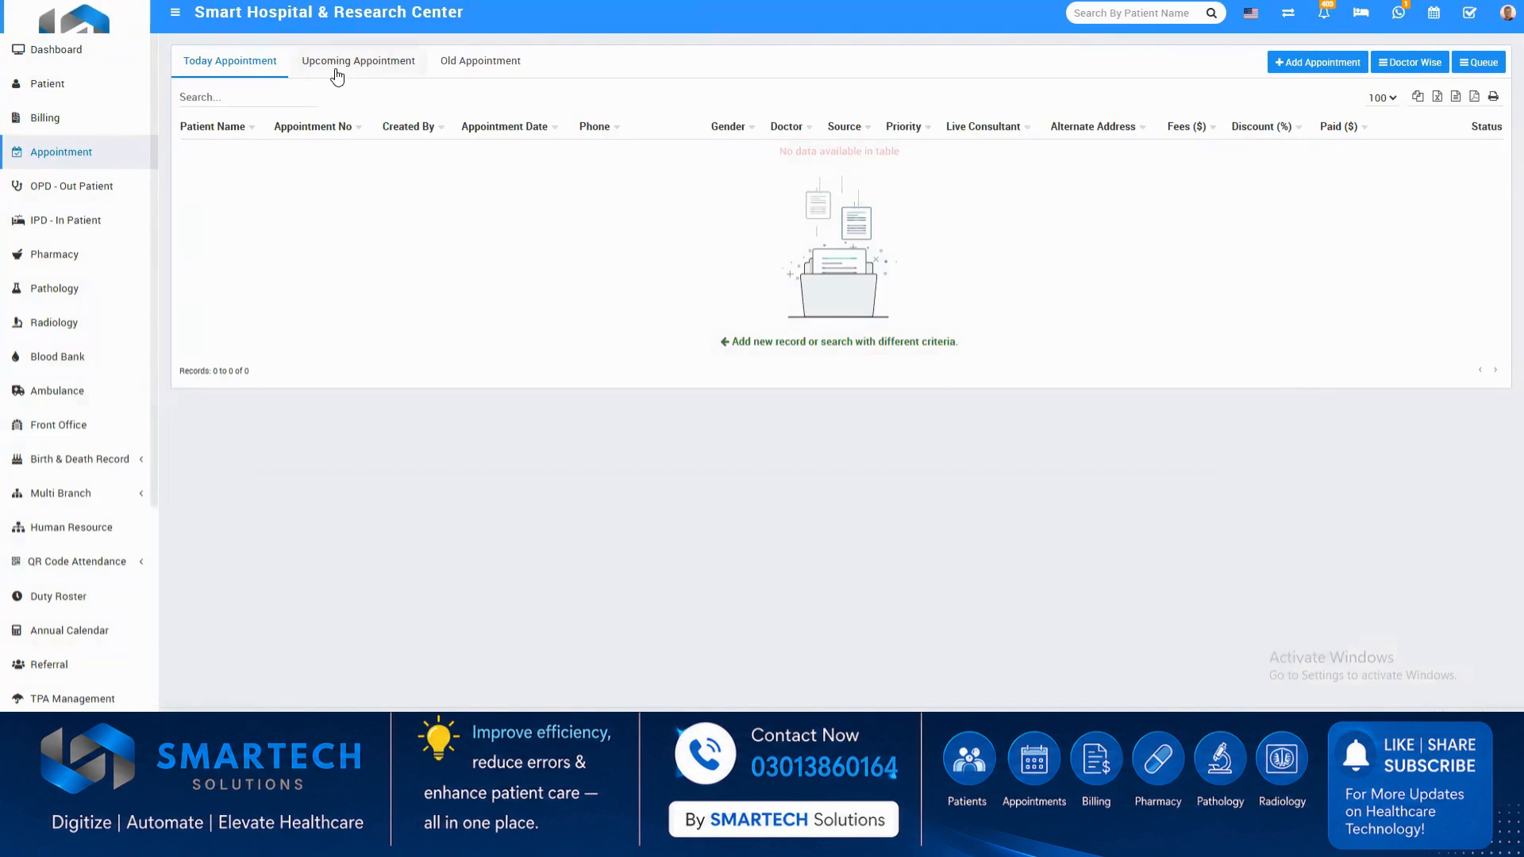
pyautogui.click(339, 63)
pyautogui.click(473, 69)
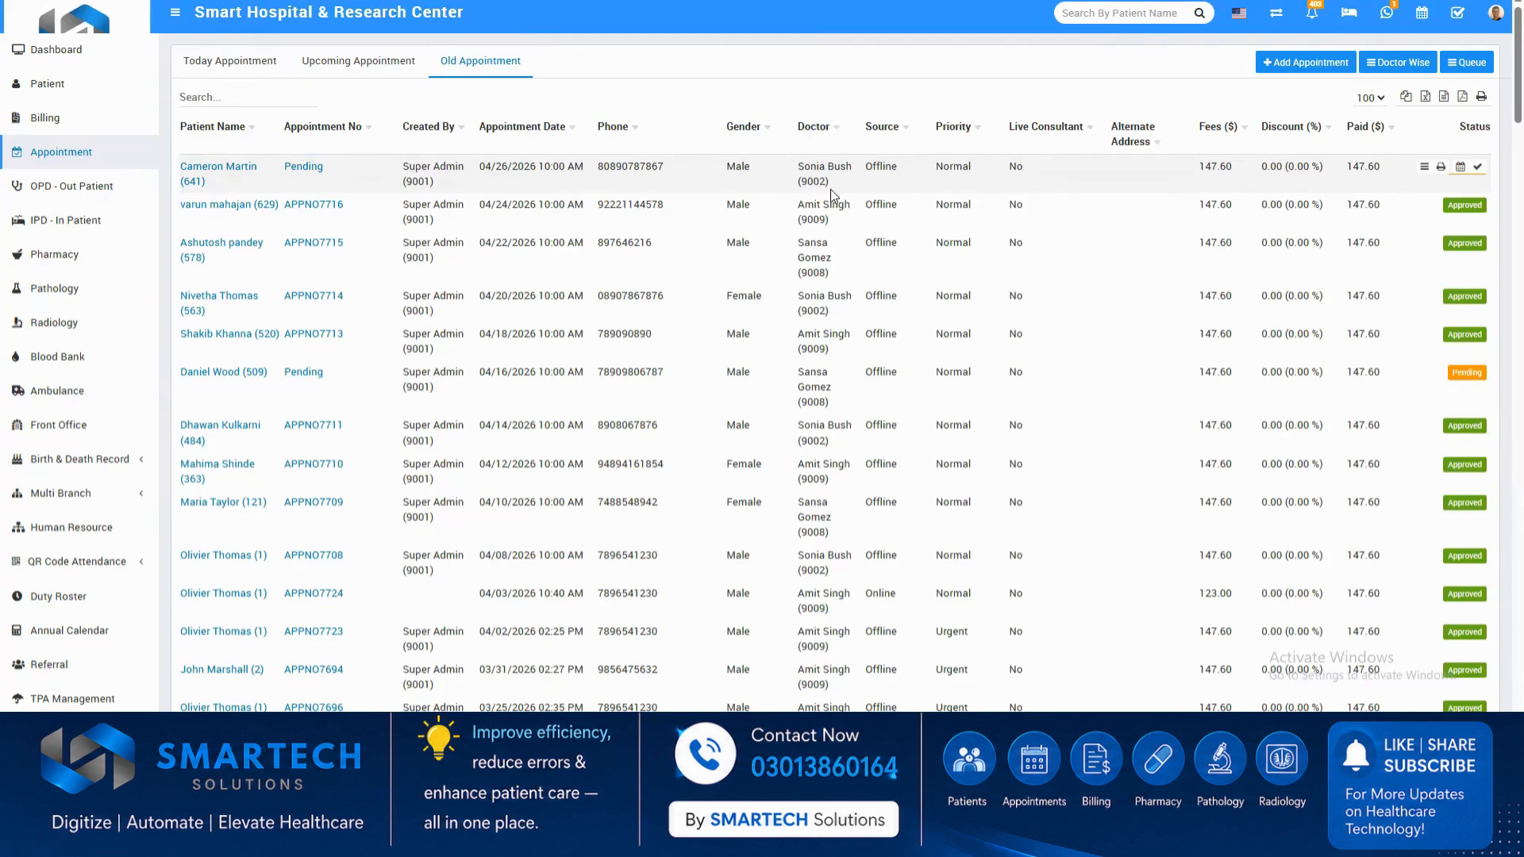
# Register a new male patient named test from the OPD admission form, filling in the date of birth, and save the record.
pyautogui.click(93, 190)
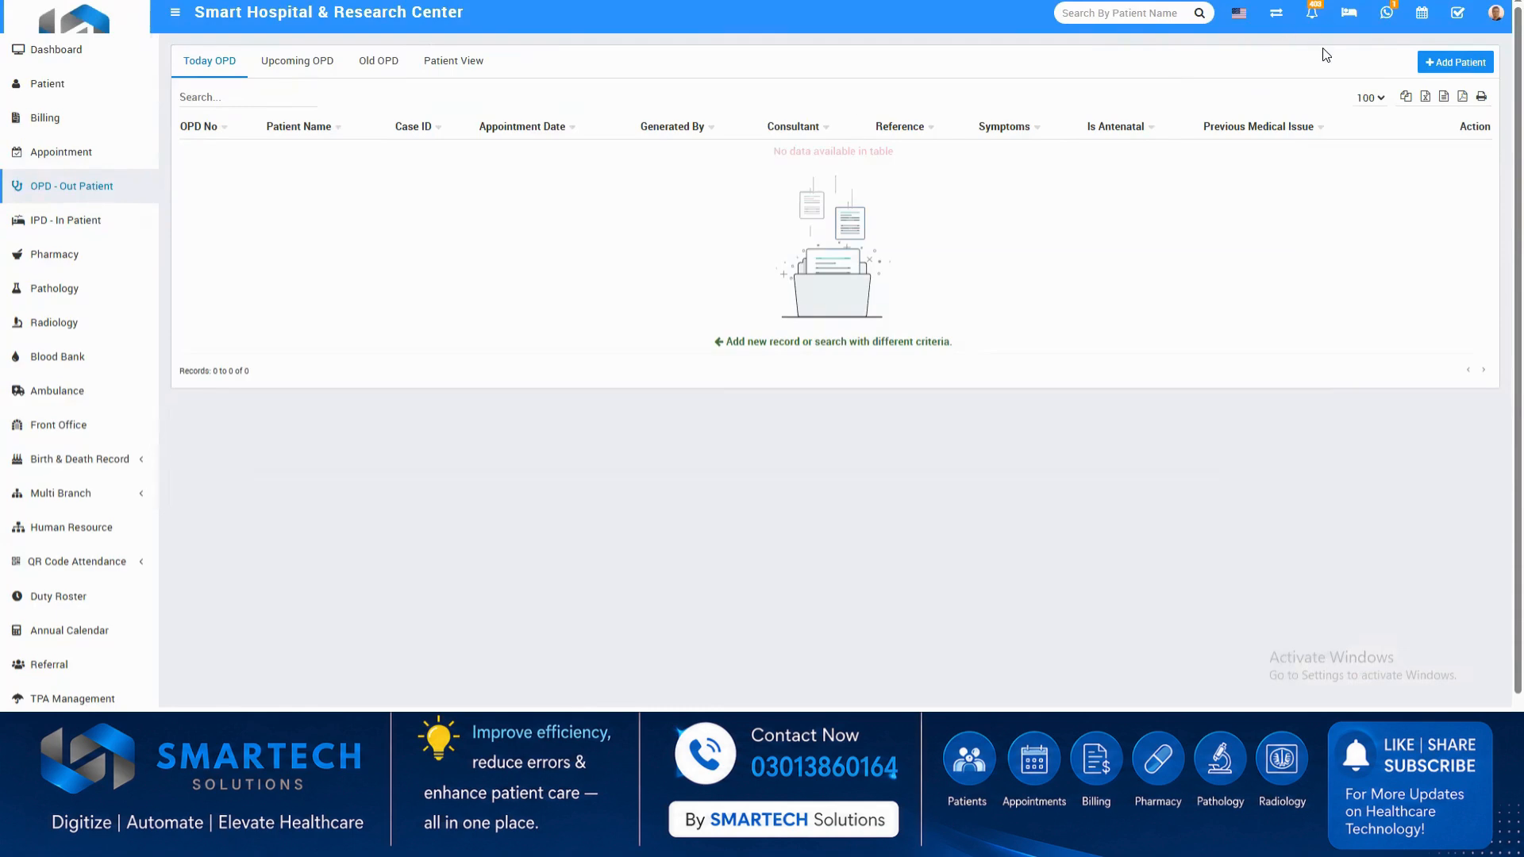
pyautogui.click(1435, 66)
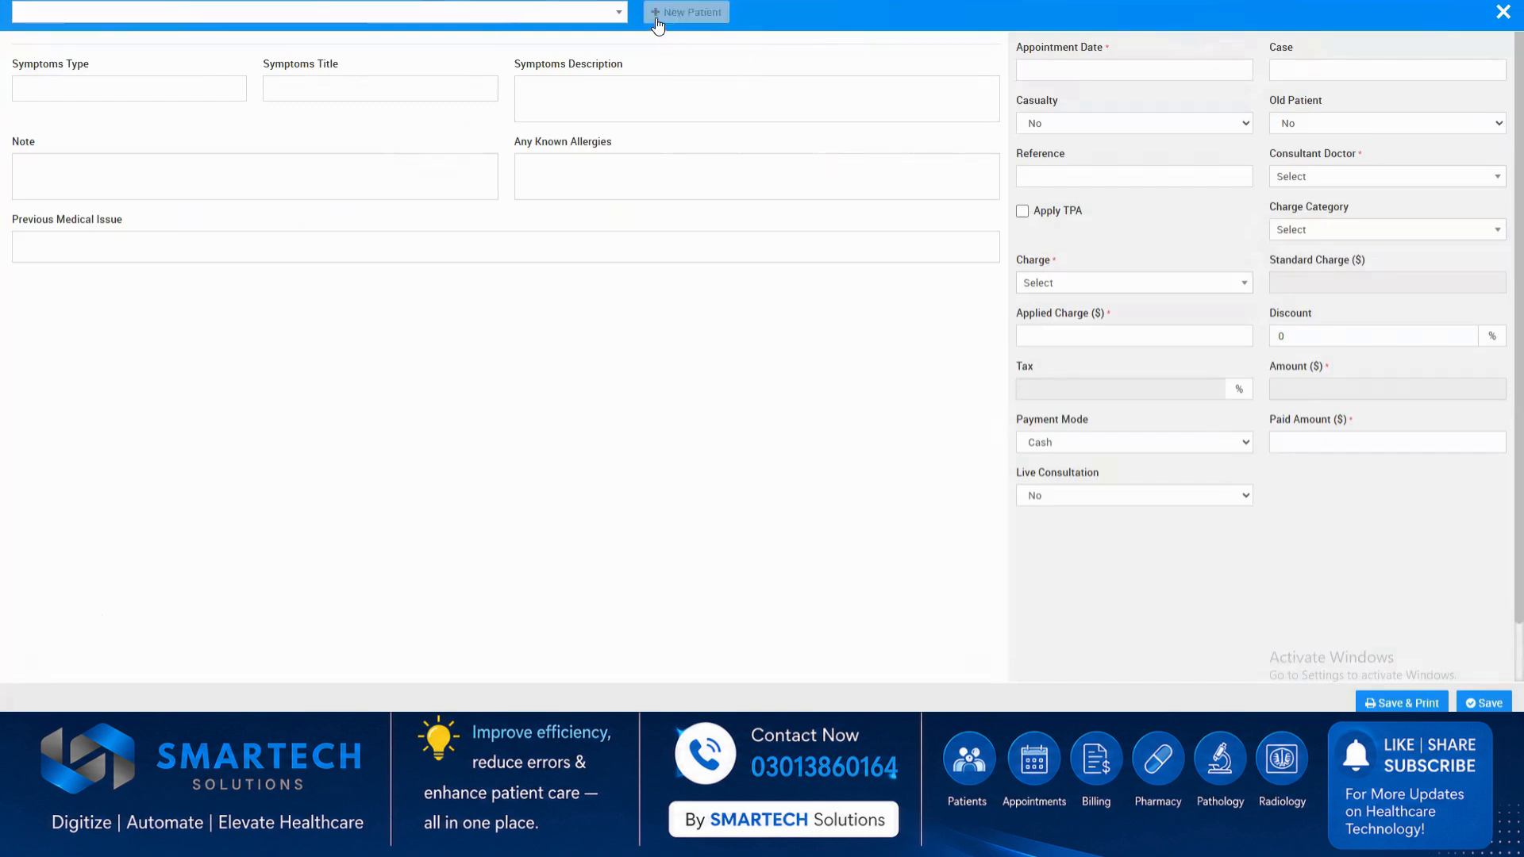
pyautogui.click(657, 20)
pyautogui.click(520, 110)
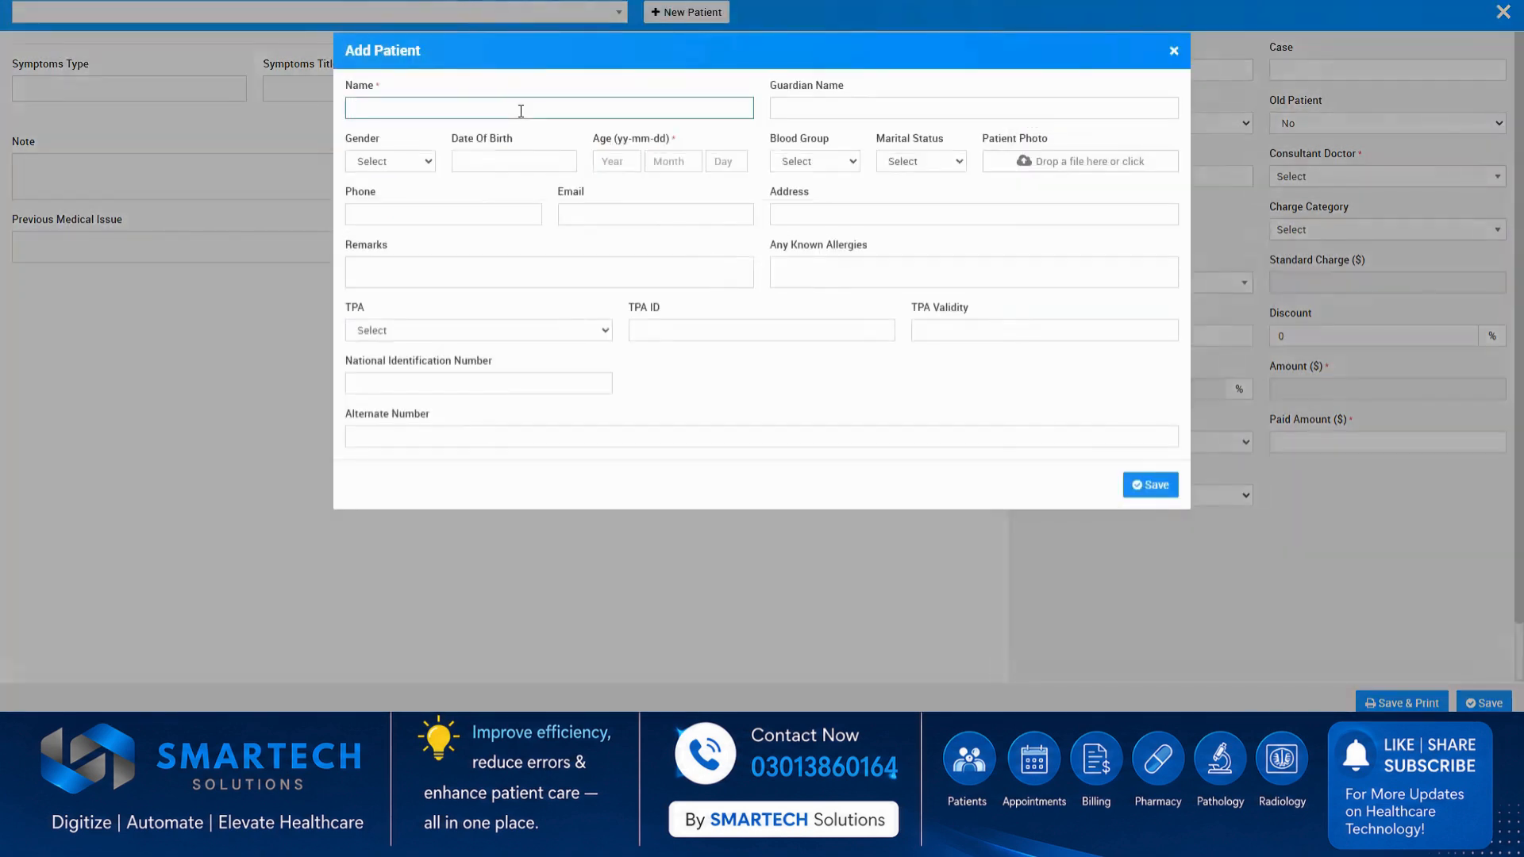
pyautogui.write('test')
pyautogui.click(510, 172)
pyautogui.click(511, 162)
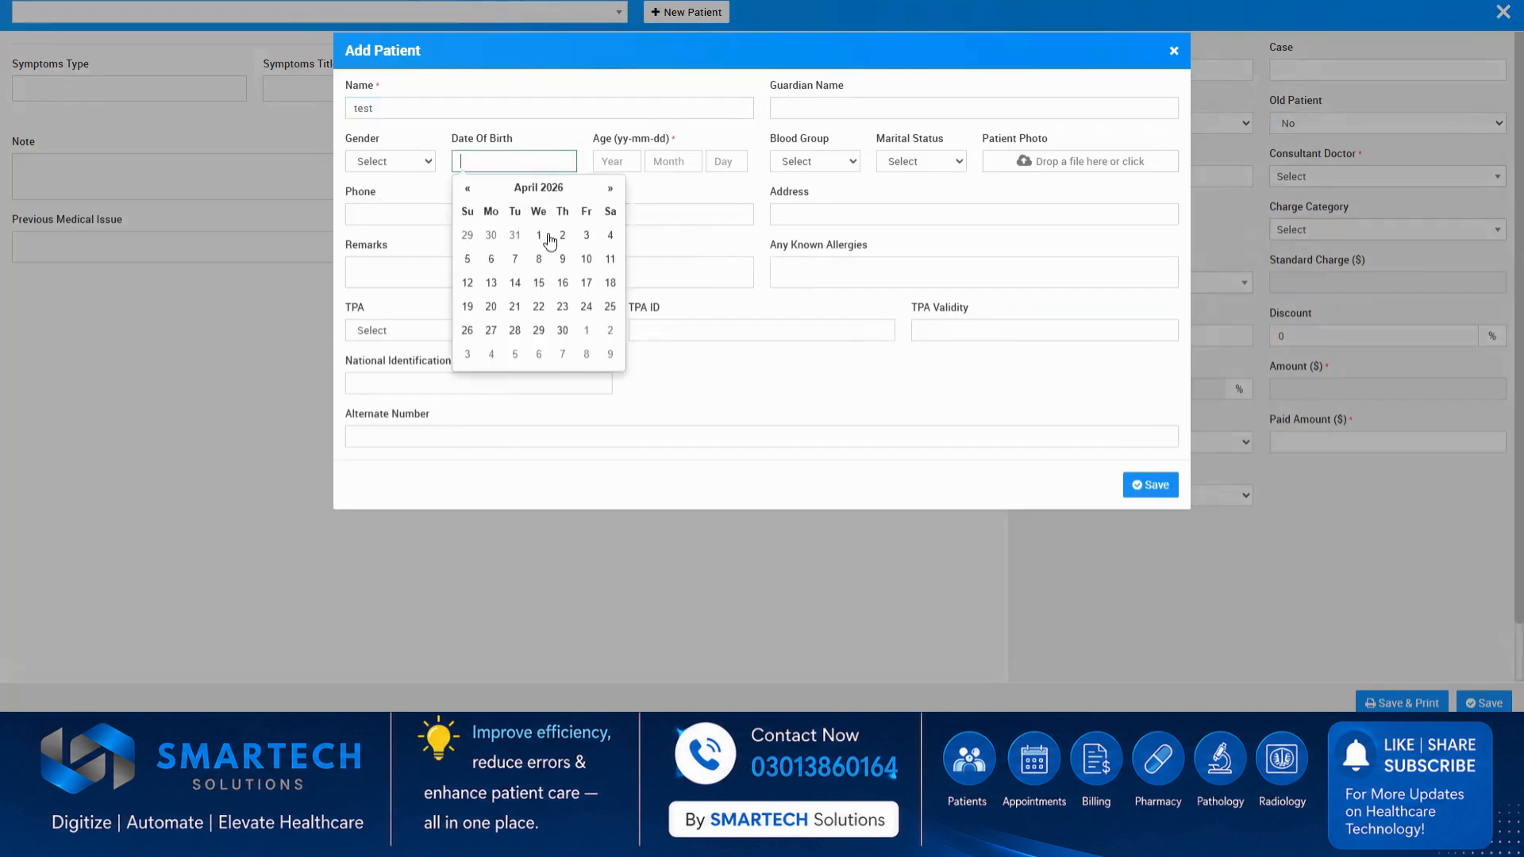
pyautogui.click(548, 235)
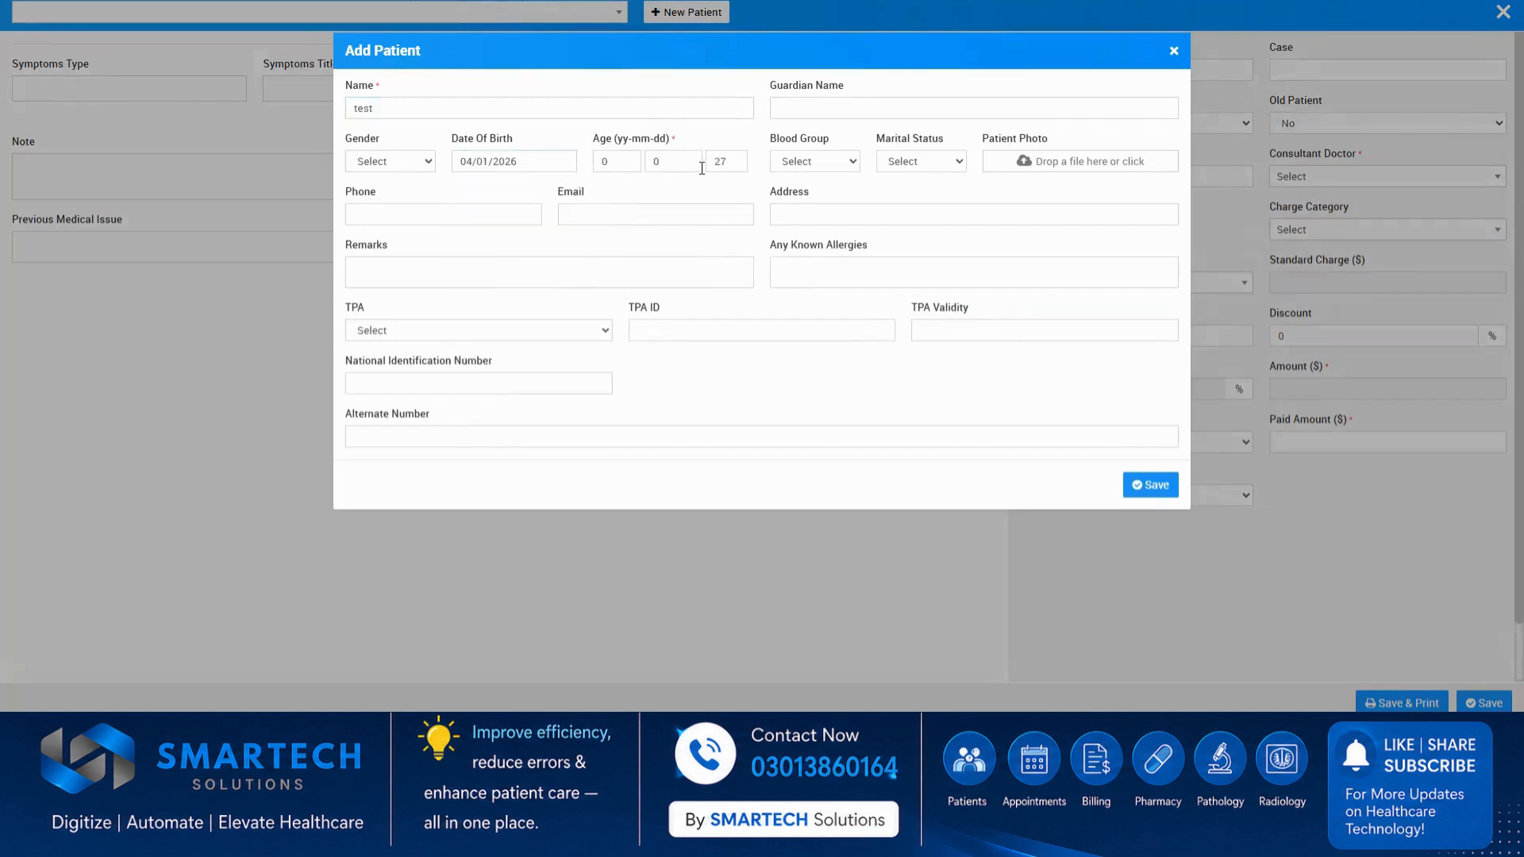
pyautogui.click(429, 162)
pyautogui.click(420, 204)
pyautogui.click(1147, 485)
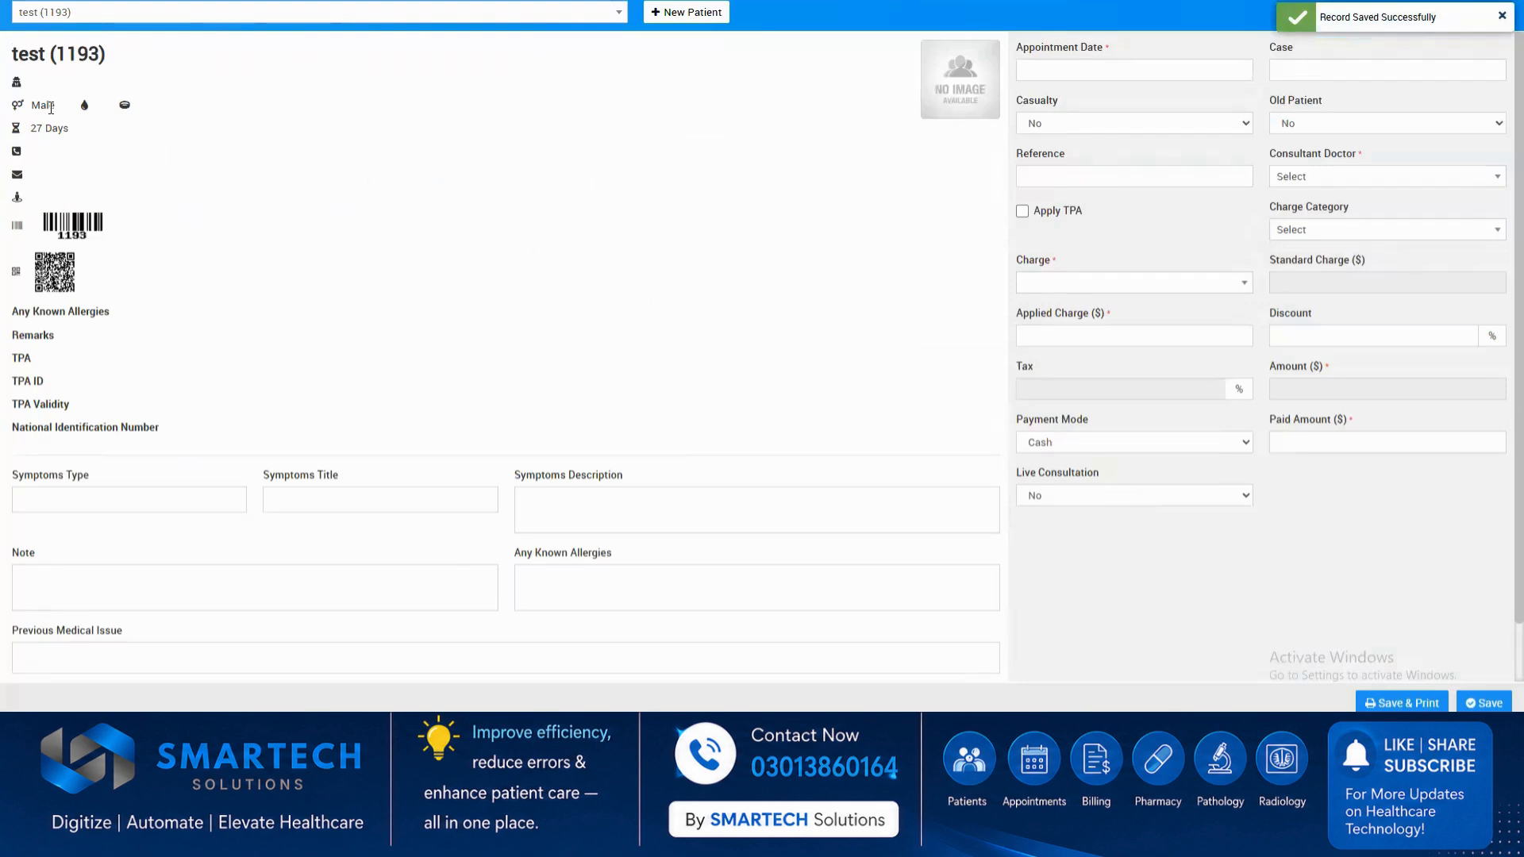
# Set the OPD appointment date to 04/28/2026 12:50 AM and choose the first listed consultant doctor.
pyautogui.click(1141, 68)
pyautogui.click(1194, 79)
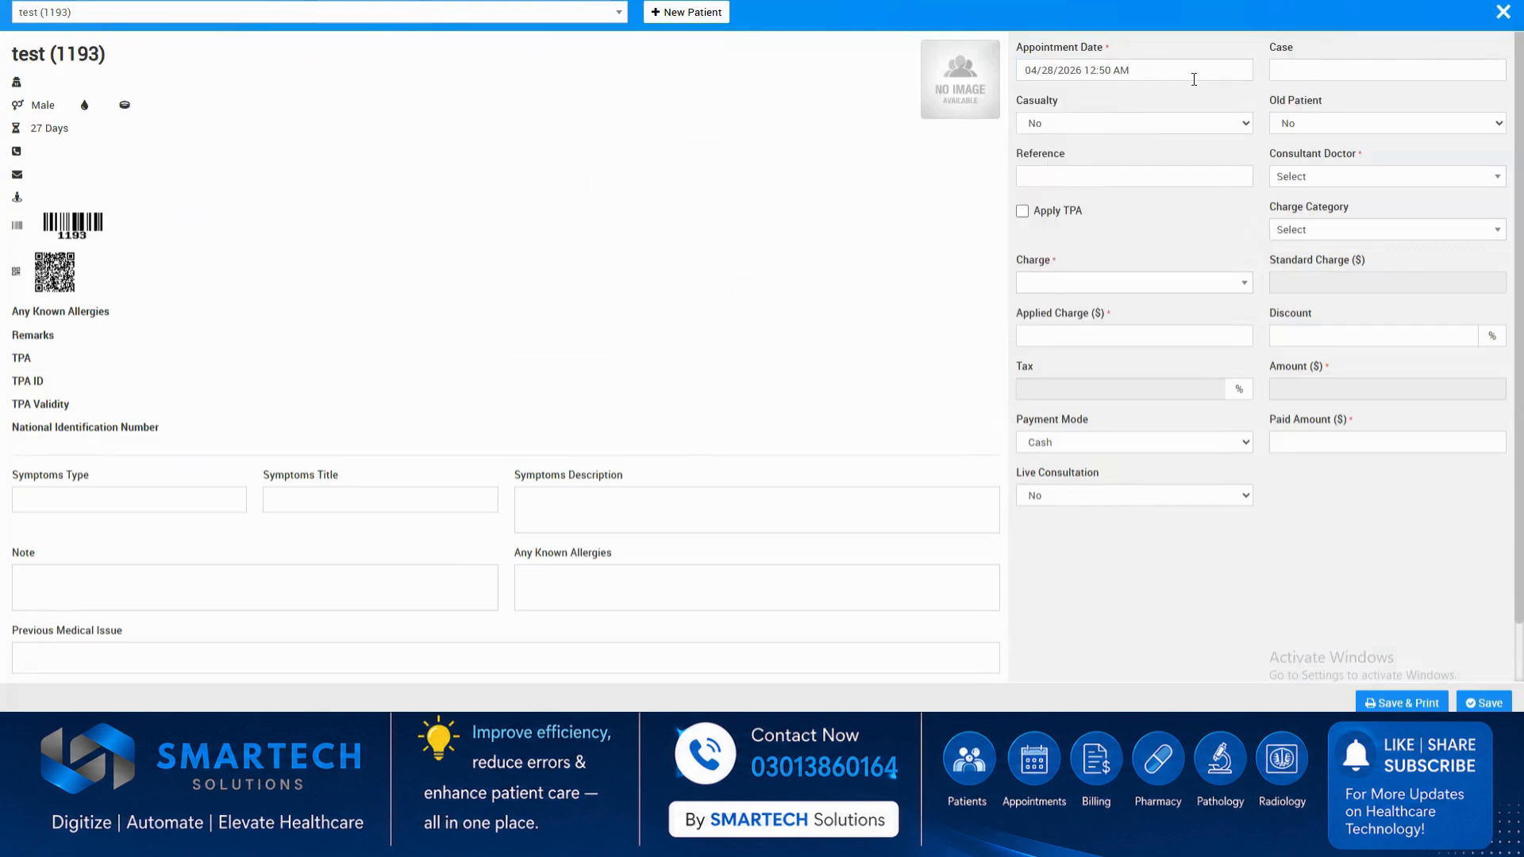
pyautogui.click(1353, 186)
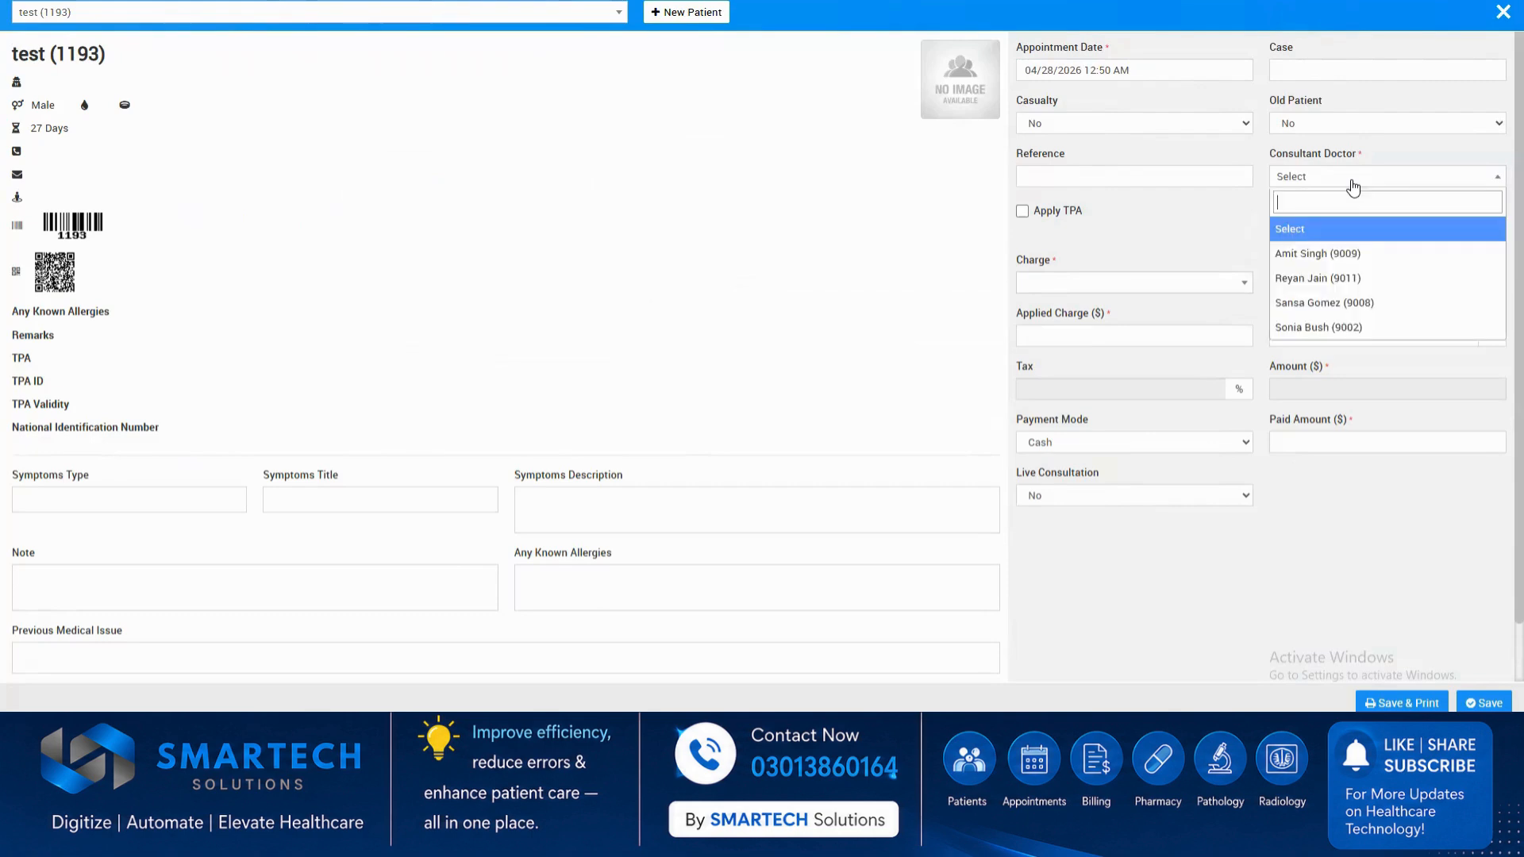
pyautogui.click(1357, 251)
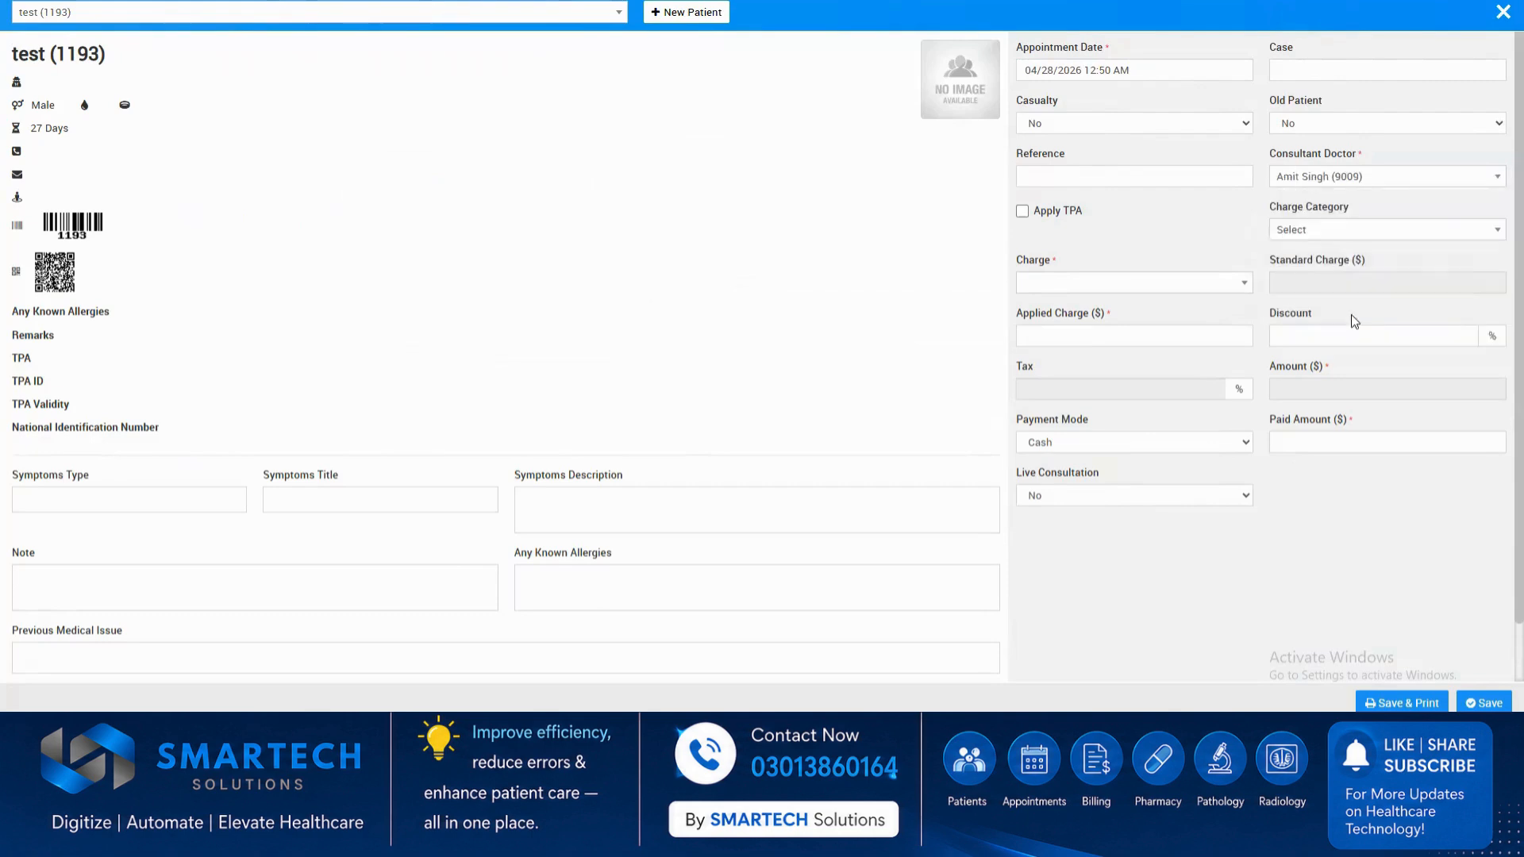
# Apply the Consultation Fees charge under OPD Consultation Fees and save the visit with its bill, cancelling the printout.
pyautogui.click(1333, 231)
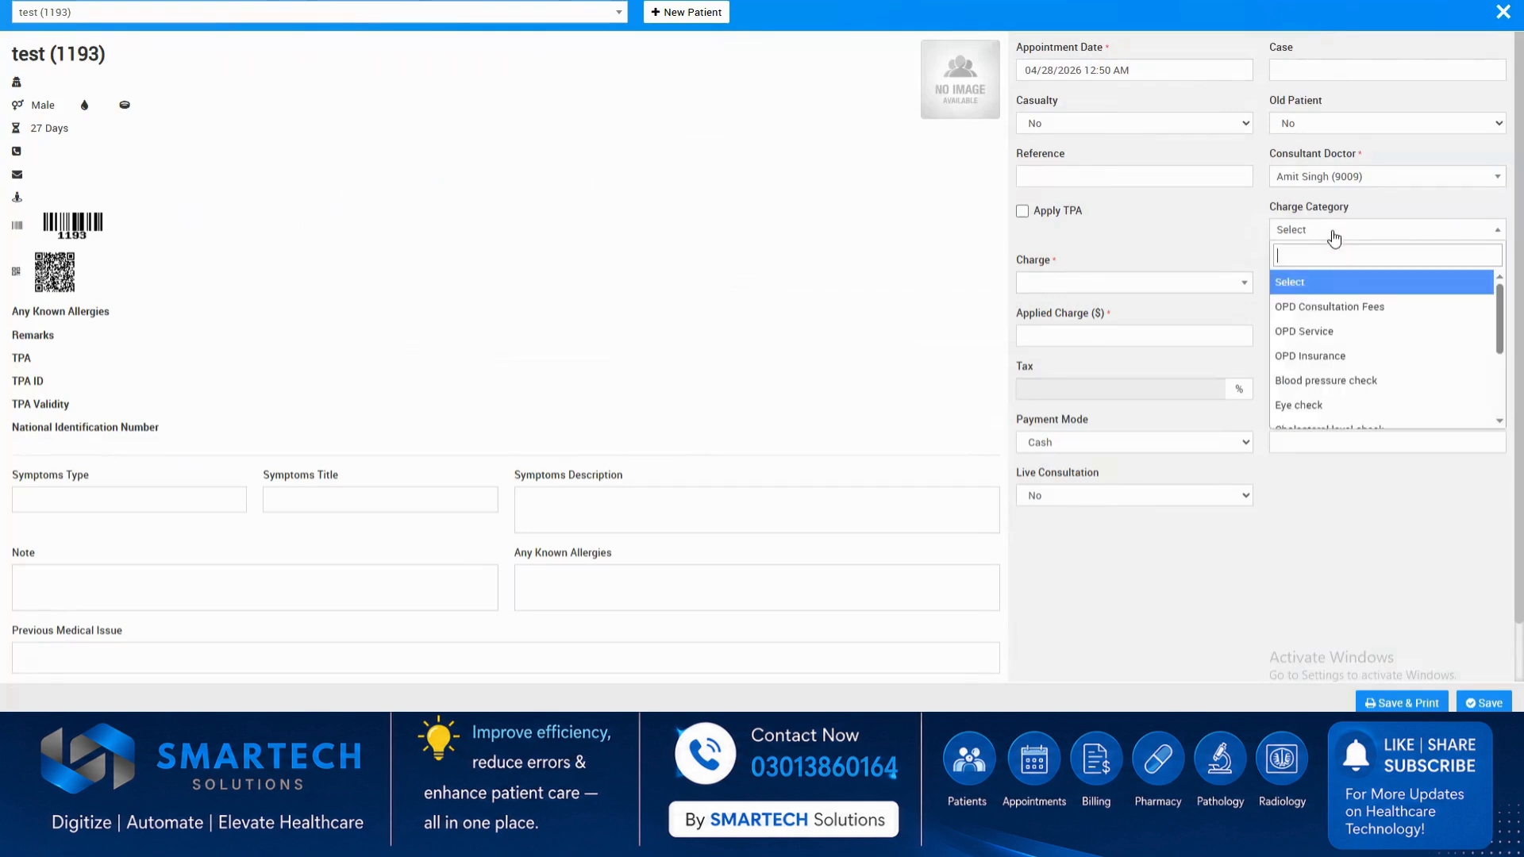
pyautogui.click(1340, 309)
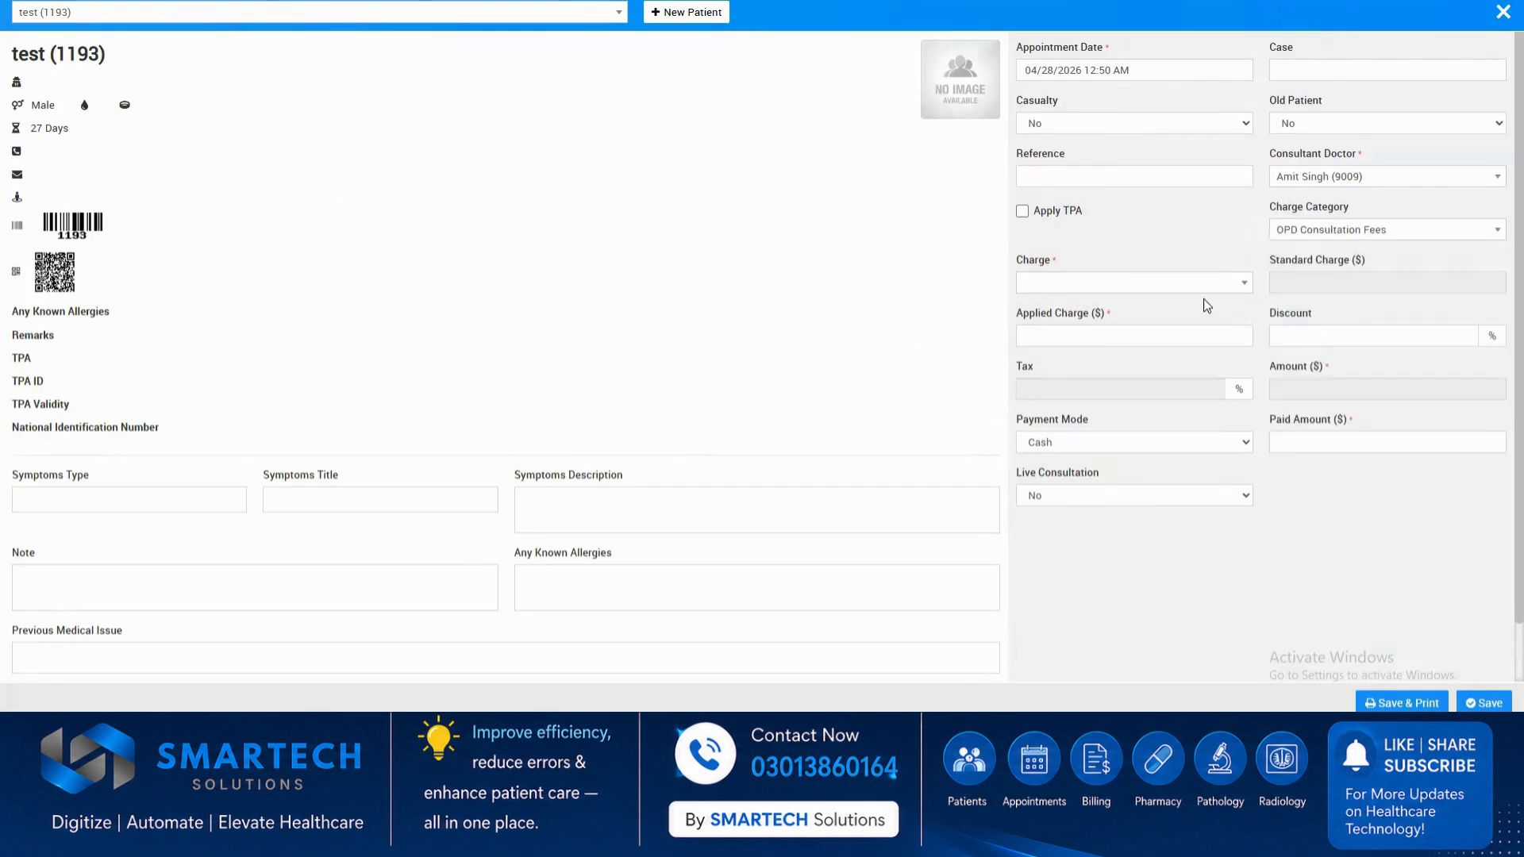
pyautogui.click(1160, 283)
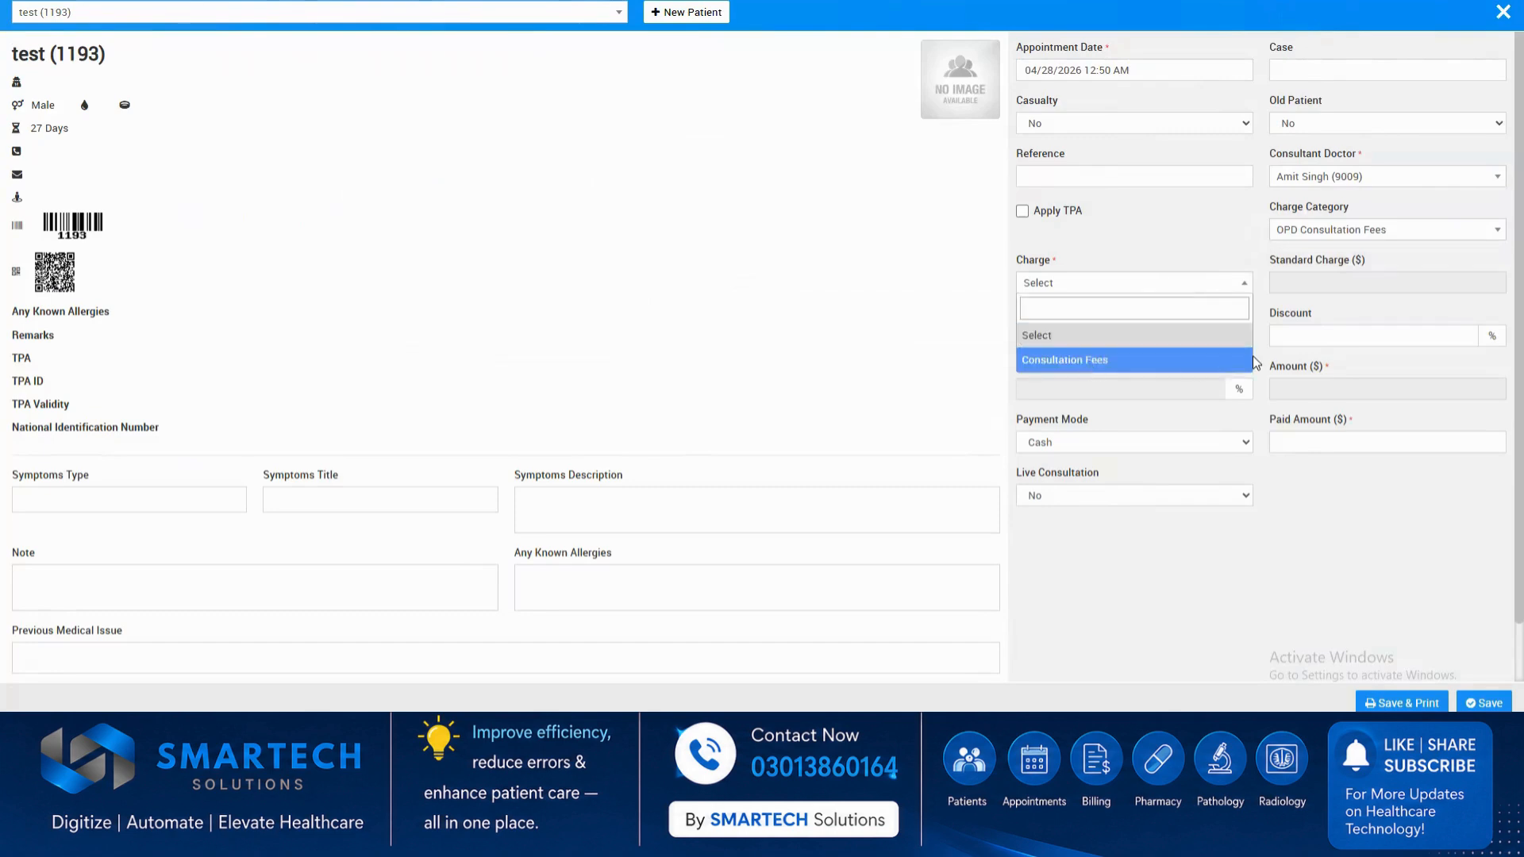
pyautogui.click(1091, 362)
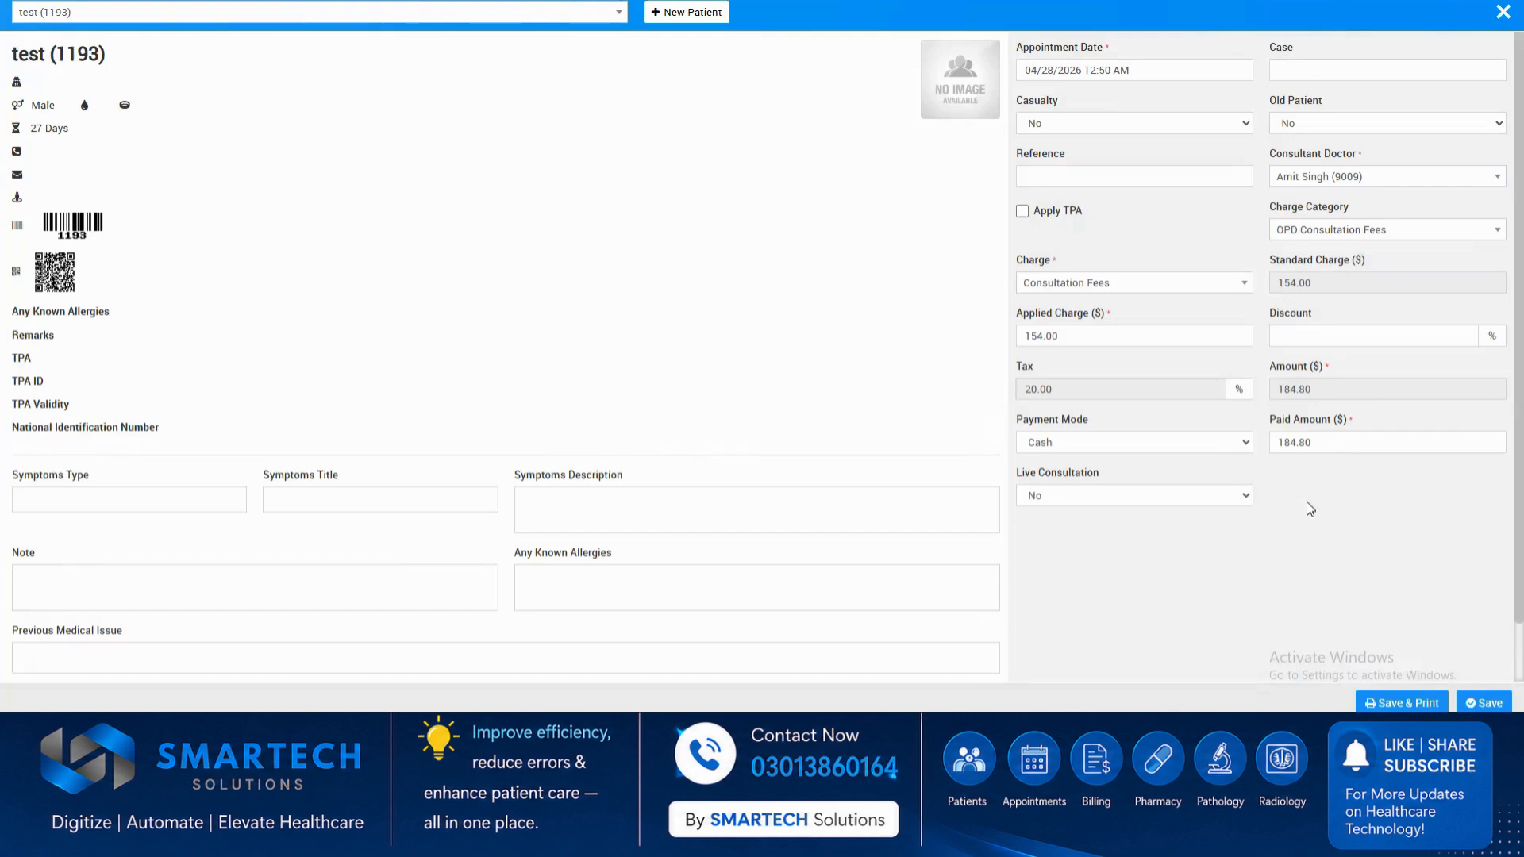
pyautogui.click(1365, 704)
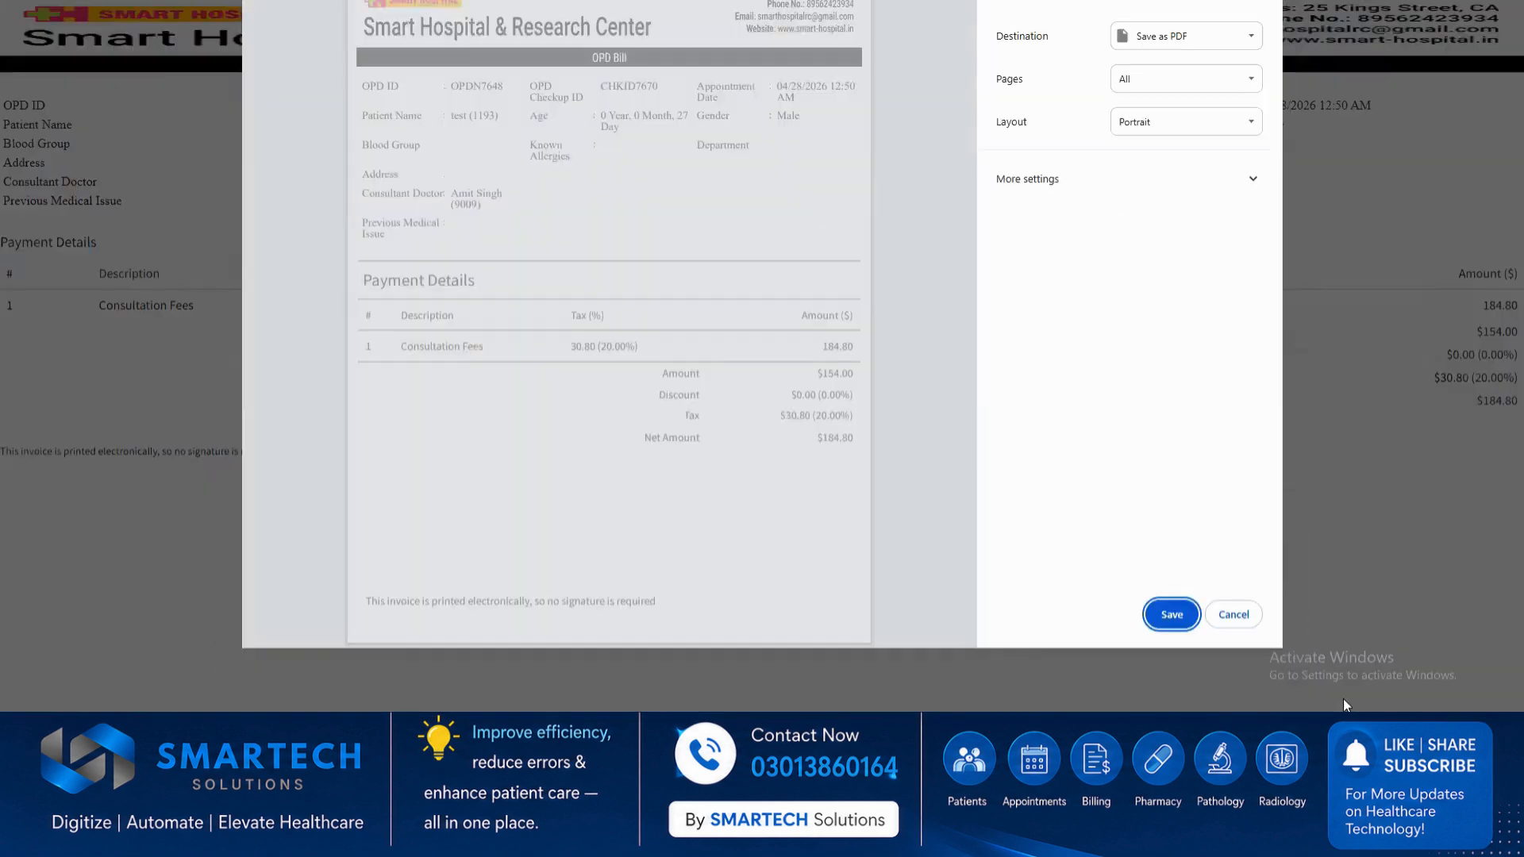
pyautogui.click(1236, 620)
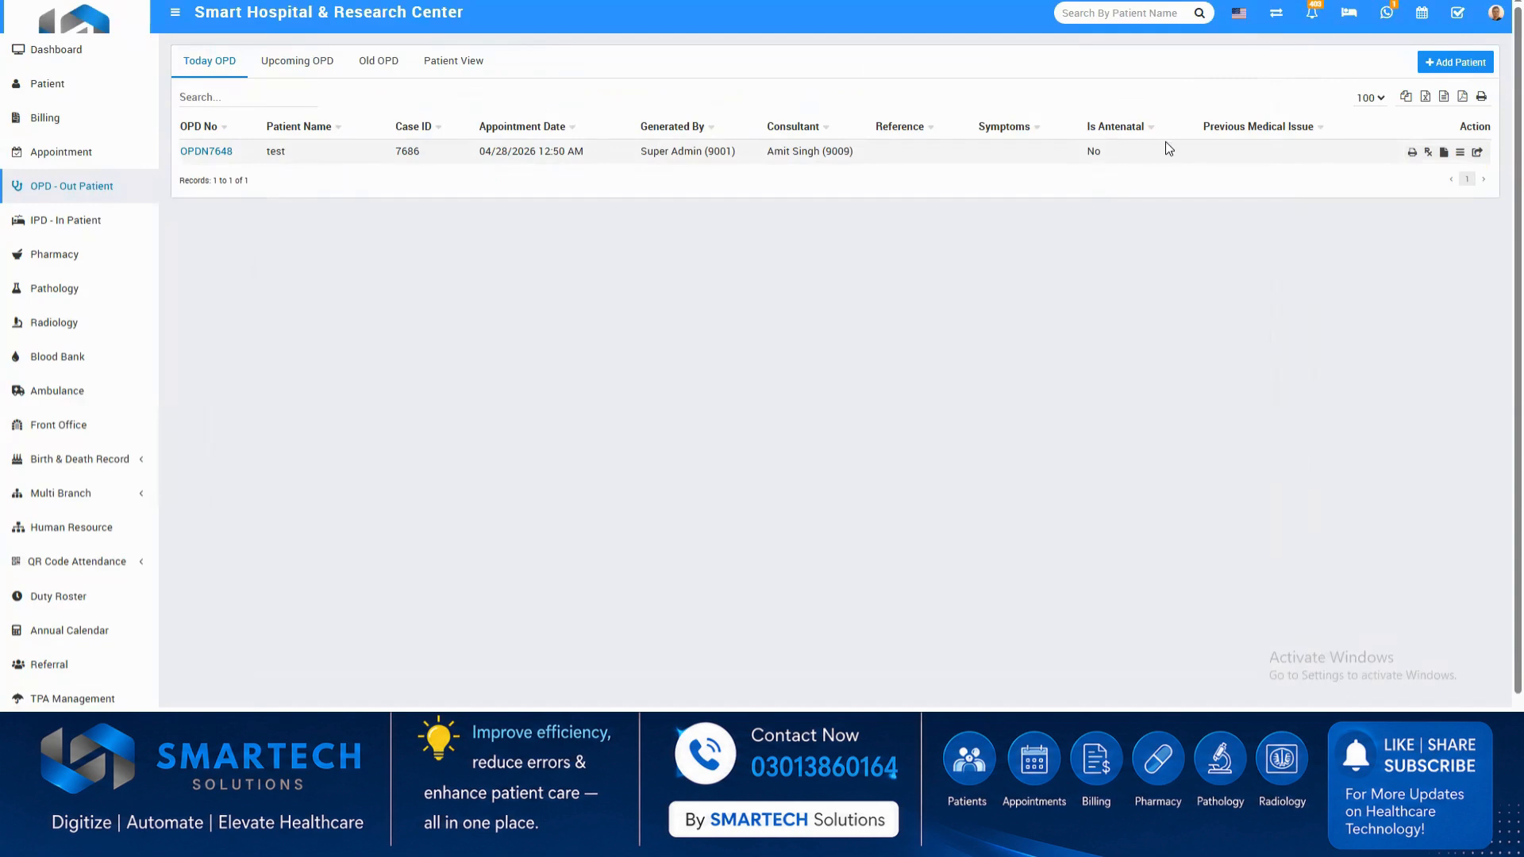
# View the OPD prescription sheet of the test patient's visit and close it.
pyautogui.click(1444, 155)
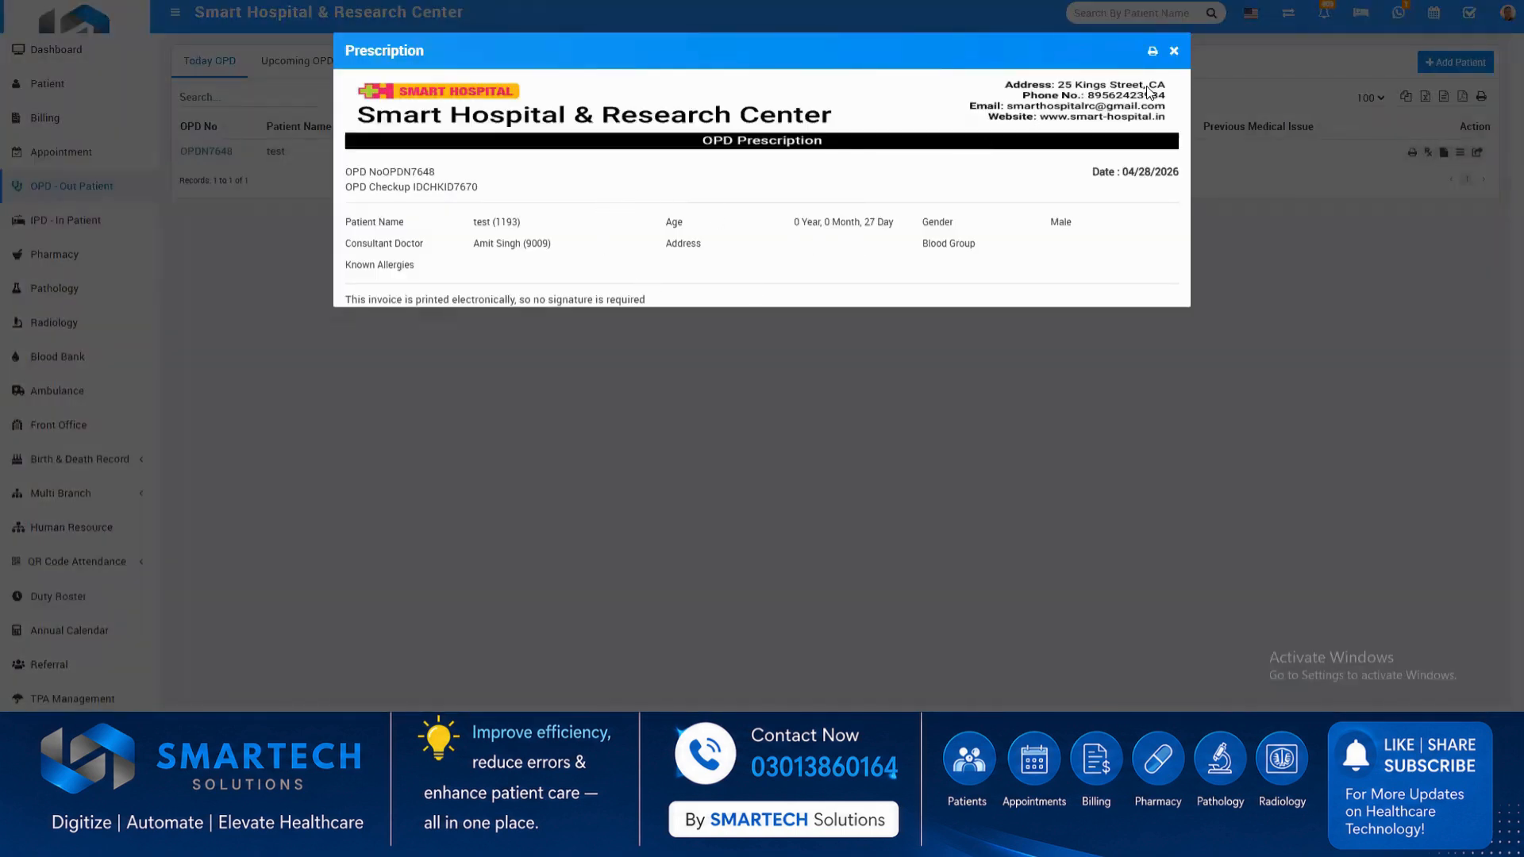
pyautogui.click(1173, 51)
# Start a prescription for the test patient's OPD visit with the syrup Alprovit at a dose of 1 (CT).
pyautogui.click(1429, 153)
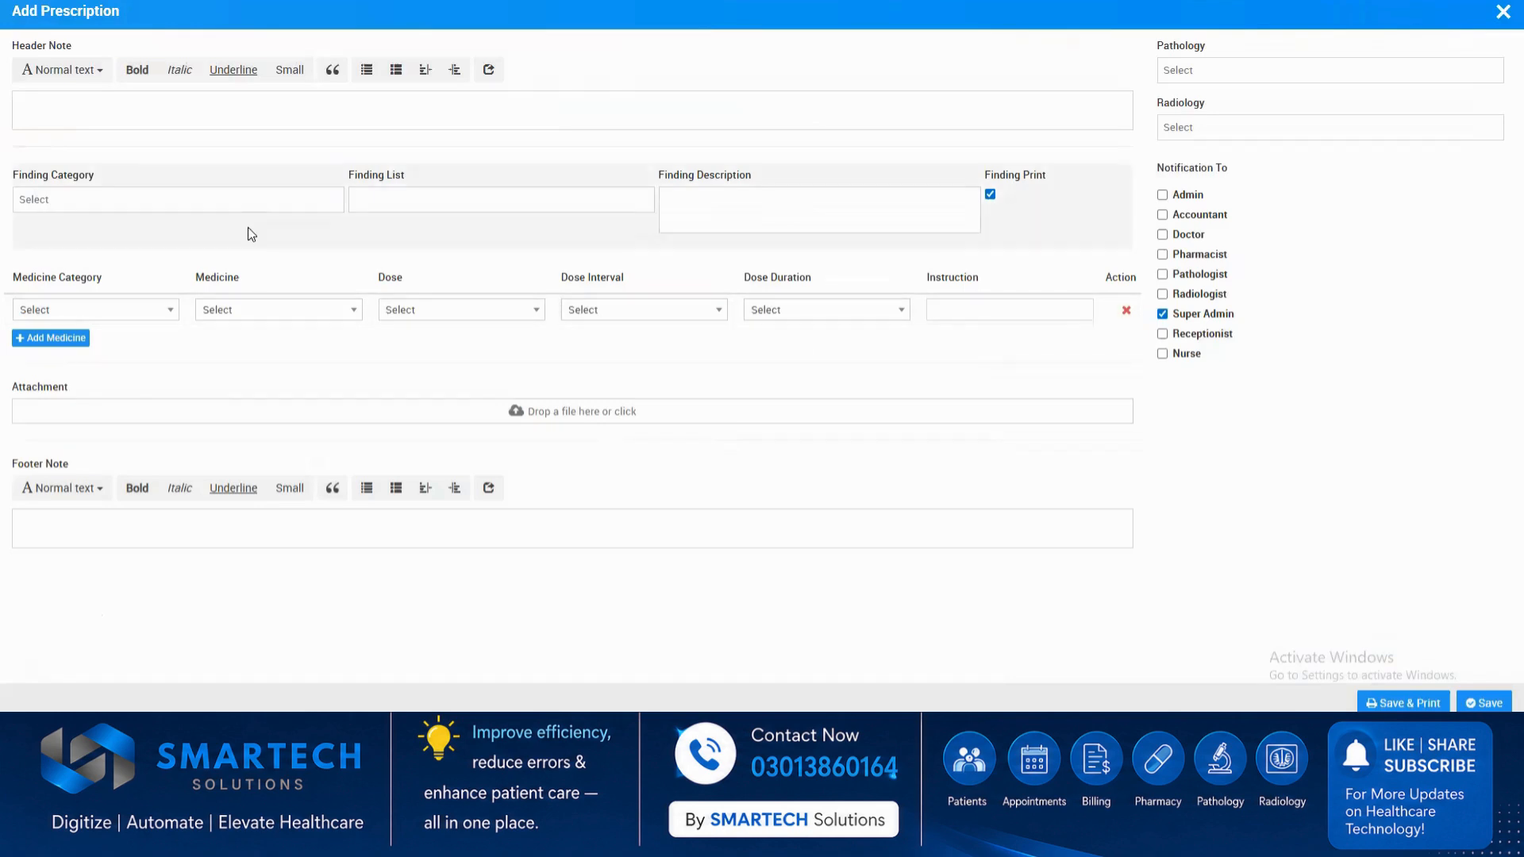
pyautogui.click(215, 210)
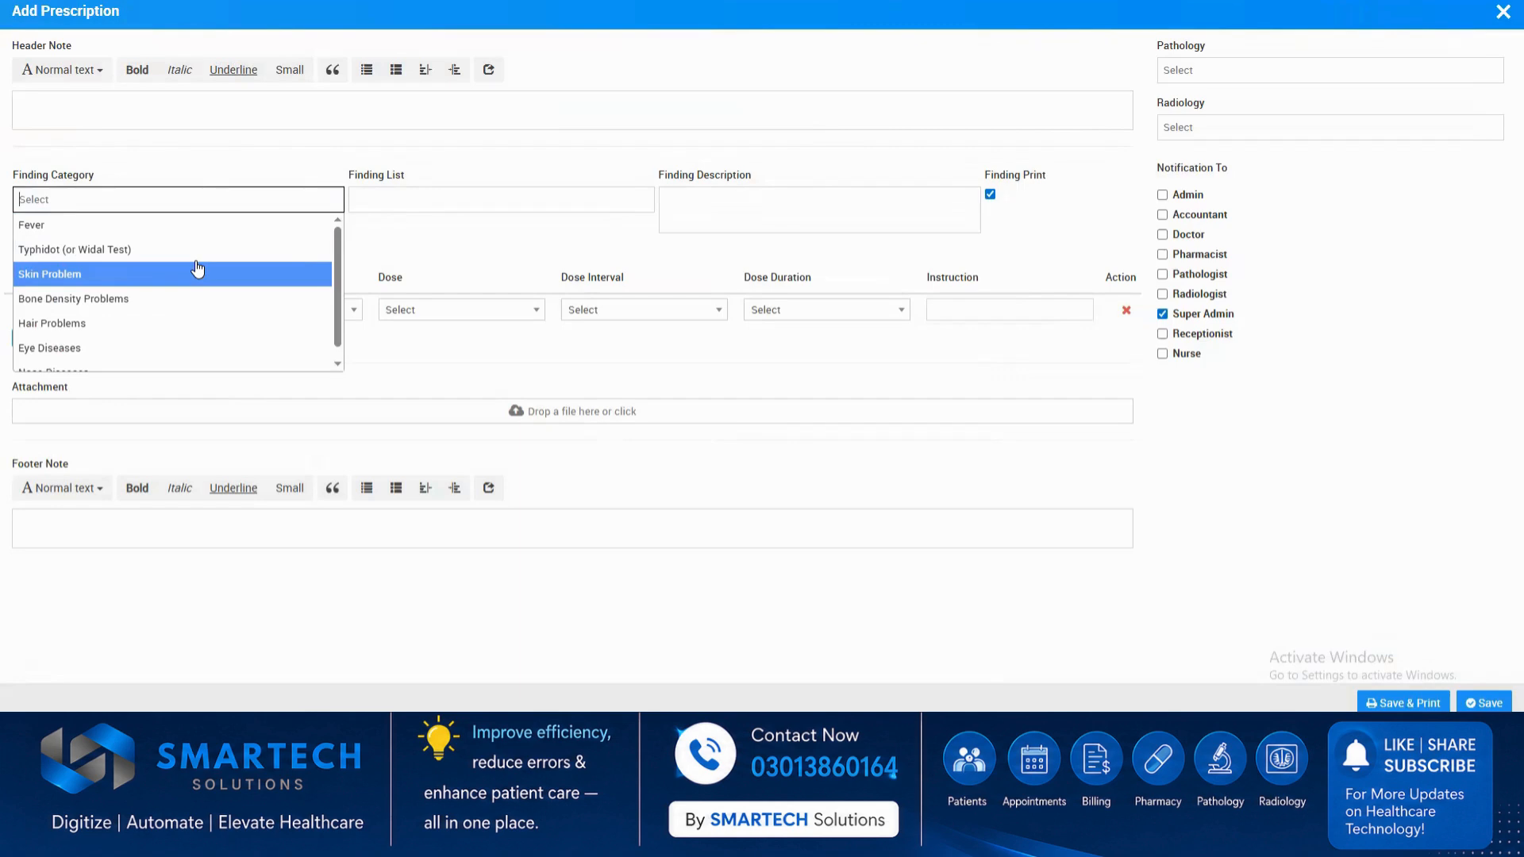
pyautogui.click(392, 241)
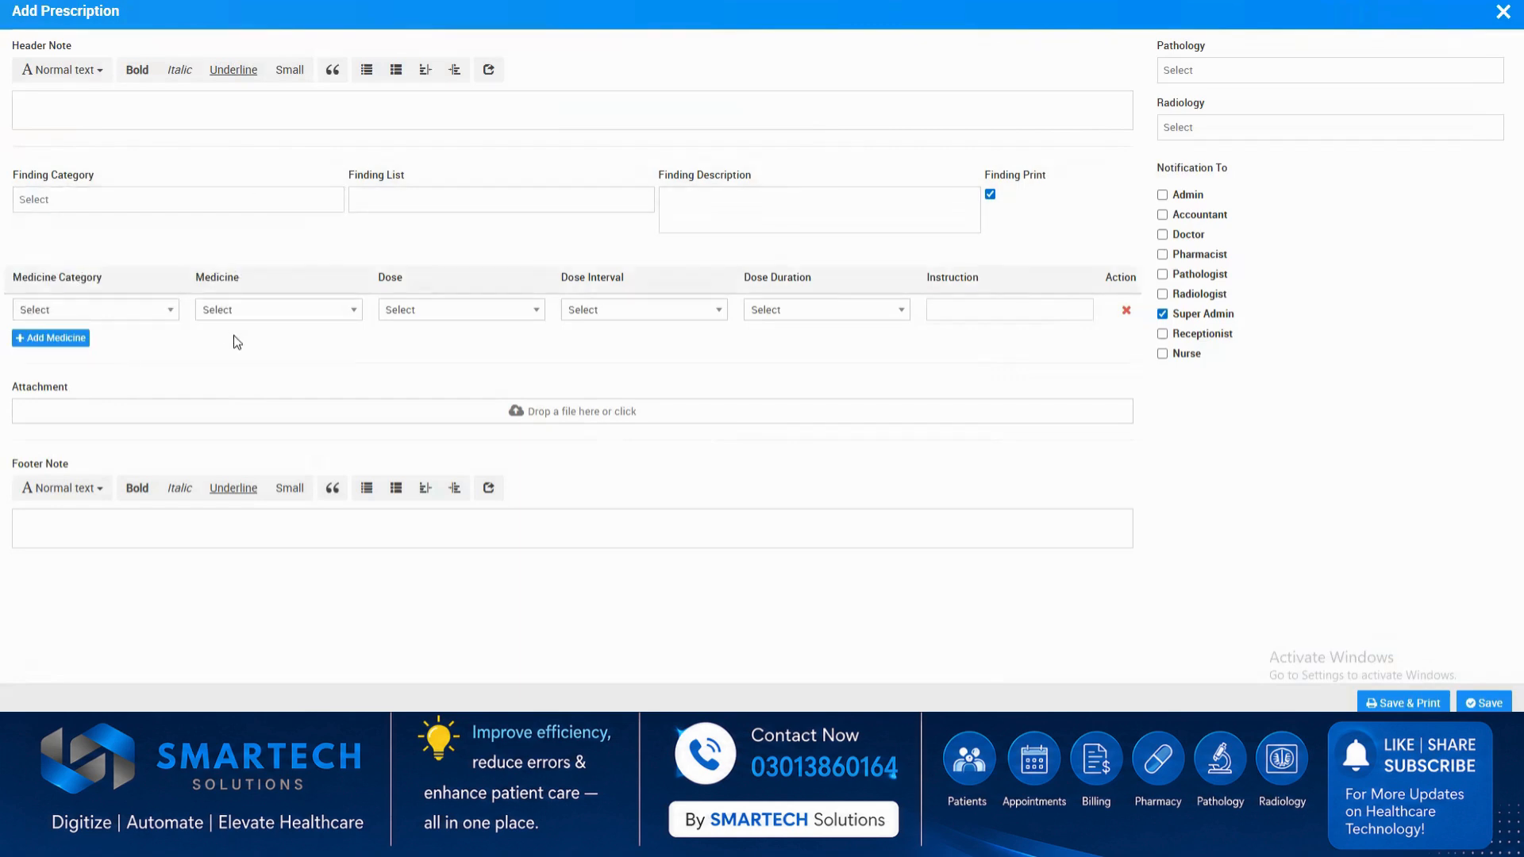
pyautogui.click(172, 316)
pyautogui.click(126, 391)
pyautogui.click(273, 311)
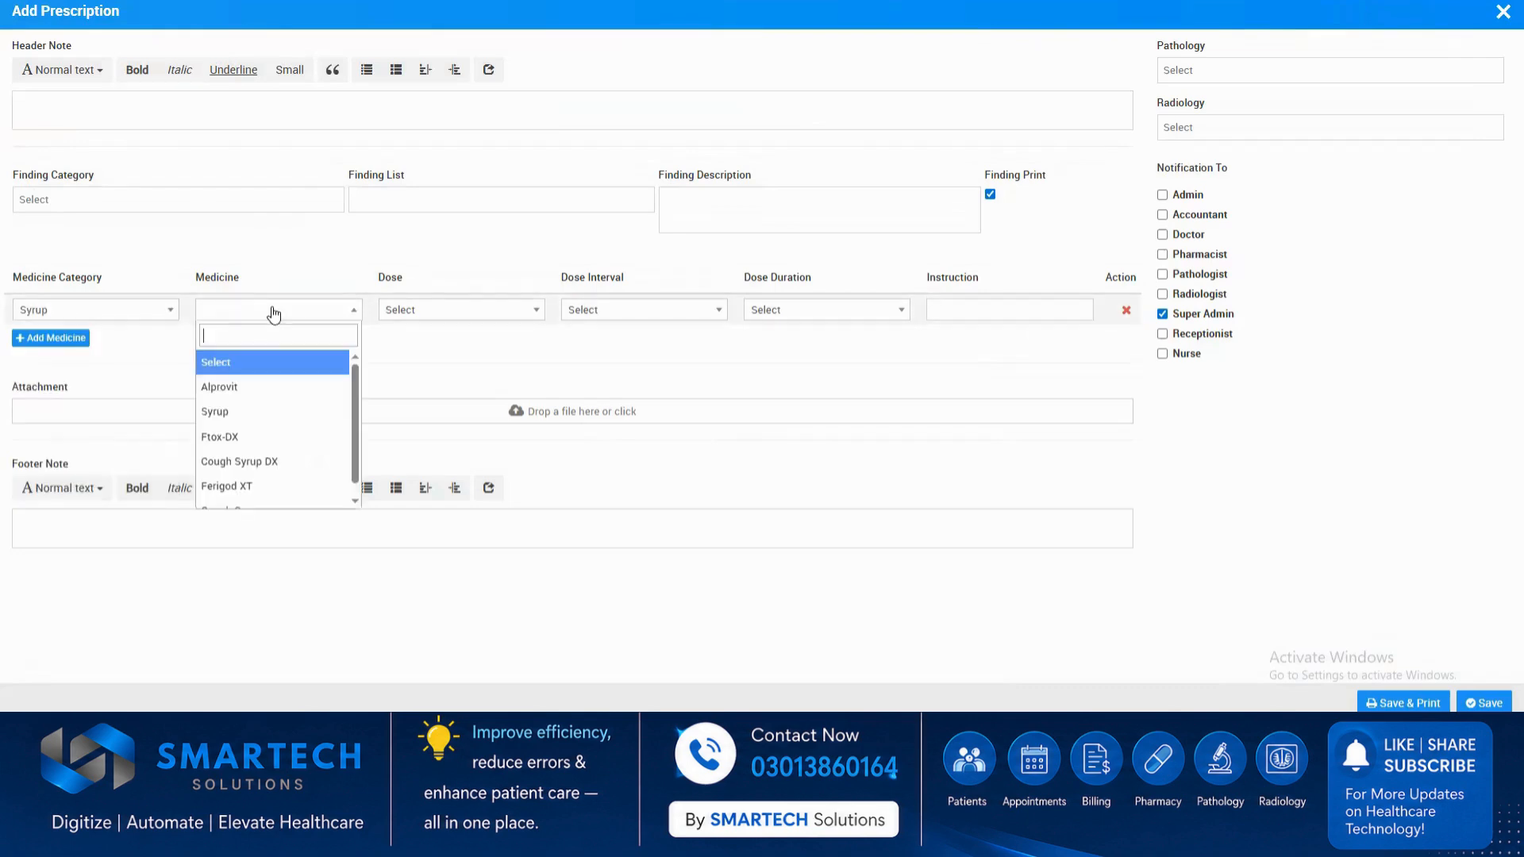
pyautogui.click(254, 389)
pyautogui.click(427, 314)
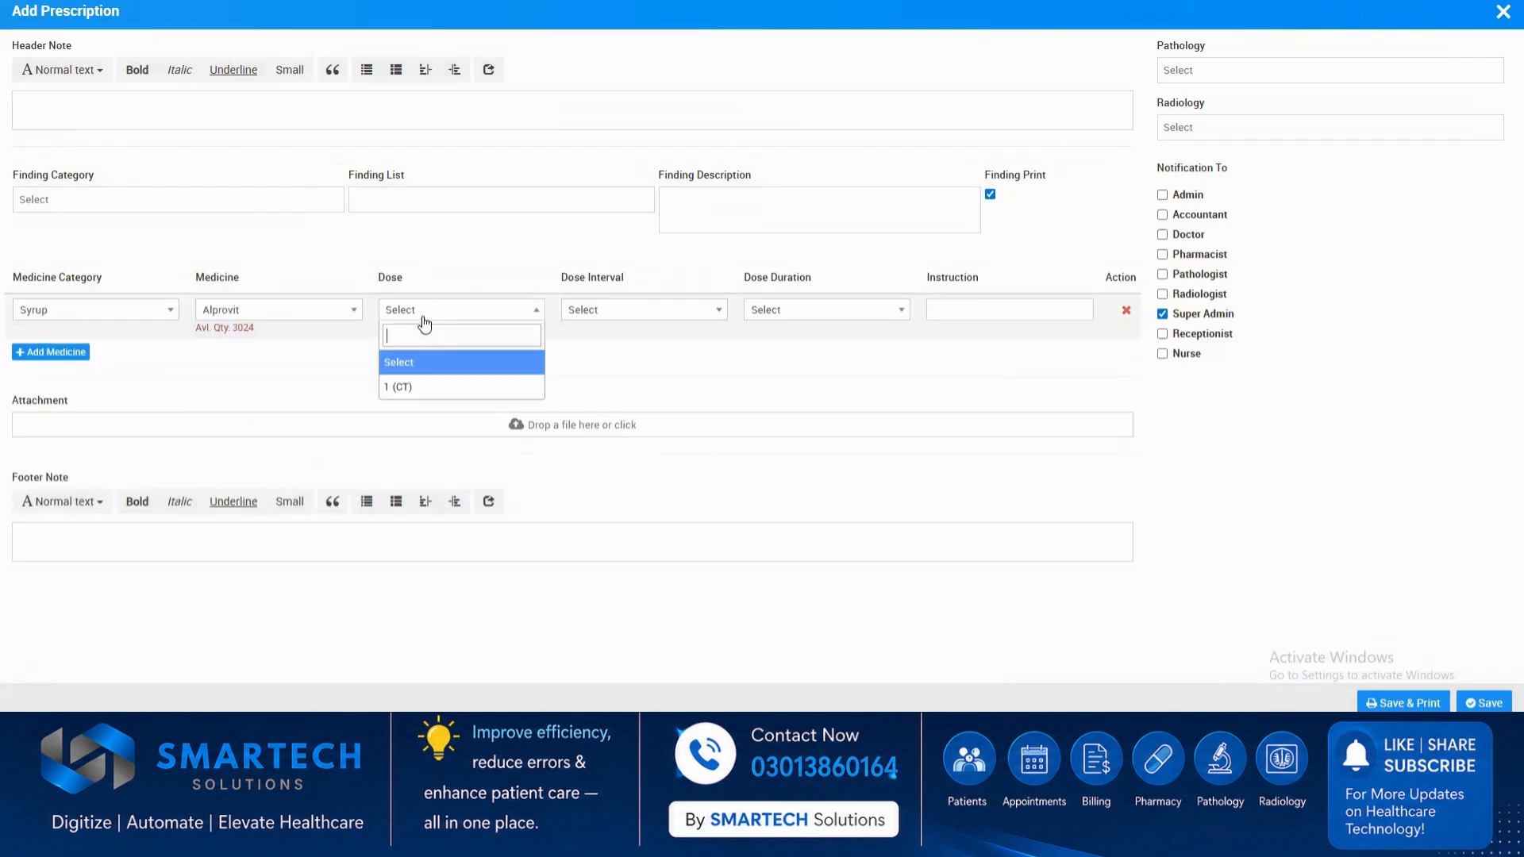
pyautogui.click(433, 389)
# Set Alprovit's dose interval to 2 times in a day and its duration to 2 Week, and add a second medicine row.
pyautogui.click(585, 313)
pyautogui.click(595, 369)
pyautogui.click(651, 311)
pyautogui.click(673, 408)
pyautogui.click(782, 315)
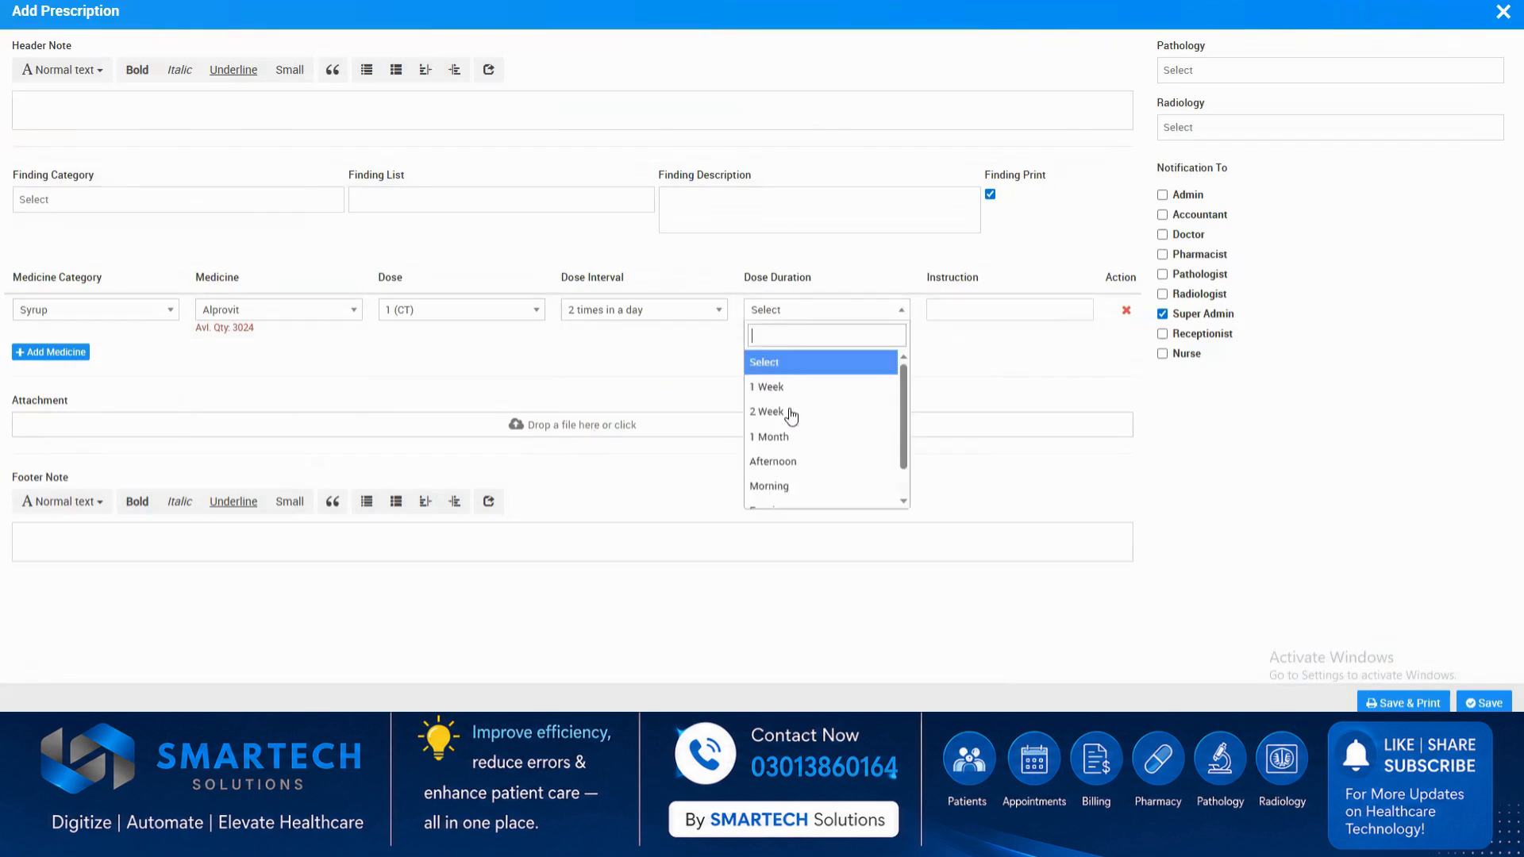
pyautogui.click(791, 412)
pyautogui.click(987, 314)
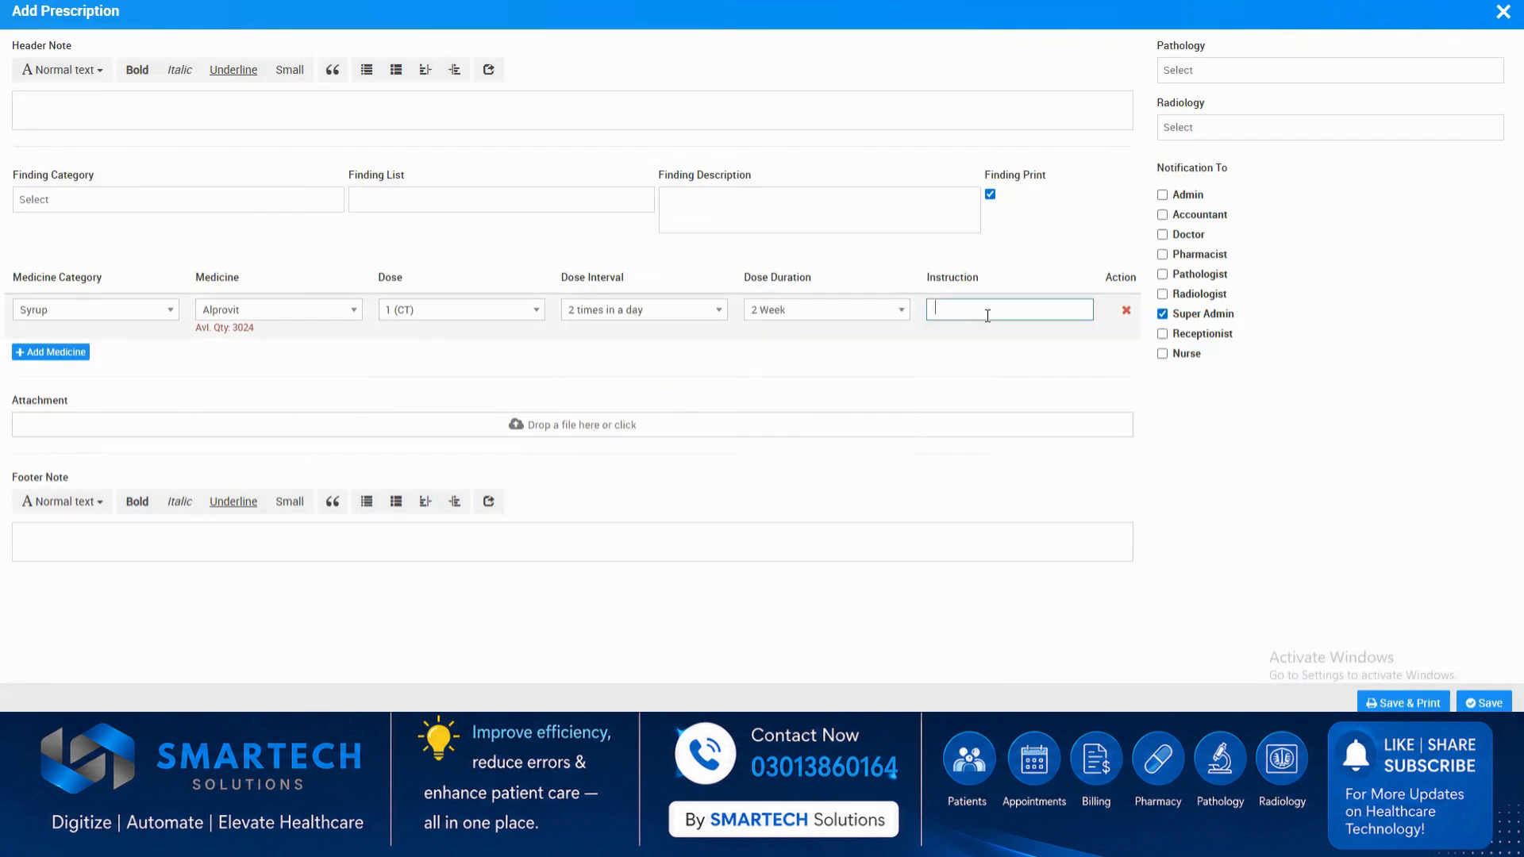
pyautogui.click(86, 355)
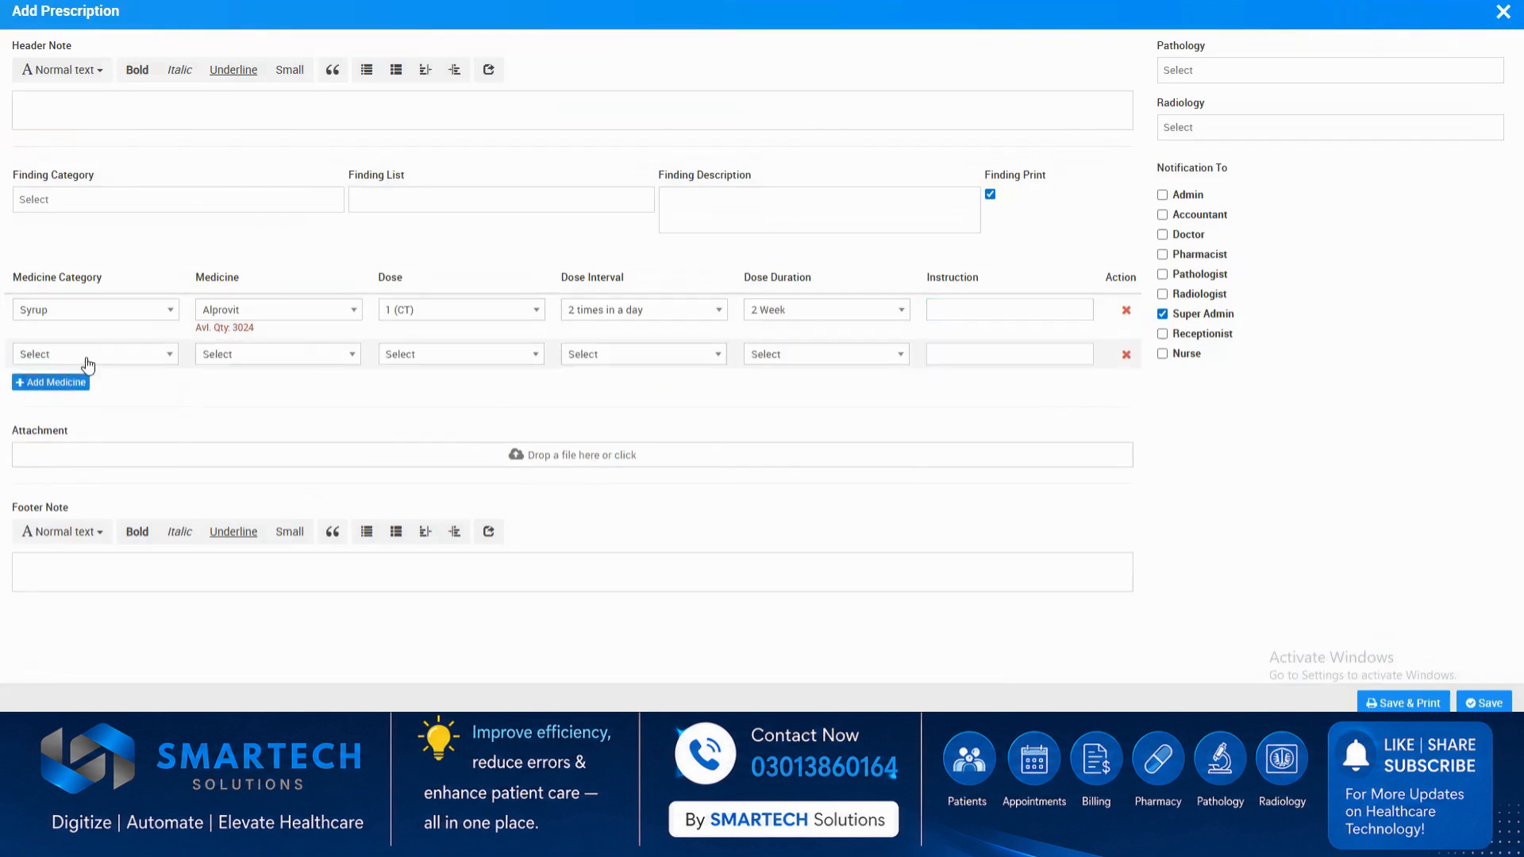
# Fill the second medicine row with the injection BICASOL at a dose of 0.5 (CT).
pyautogui.click(85, 354)
pyautogui.click(101, 473)
pyautogui.click(248, 357)
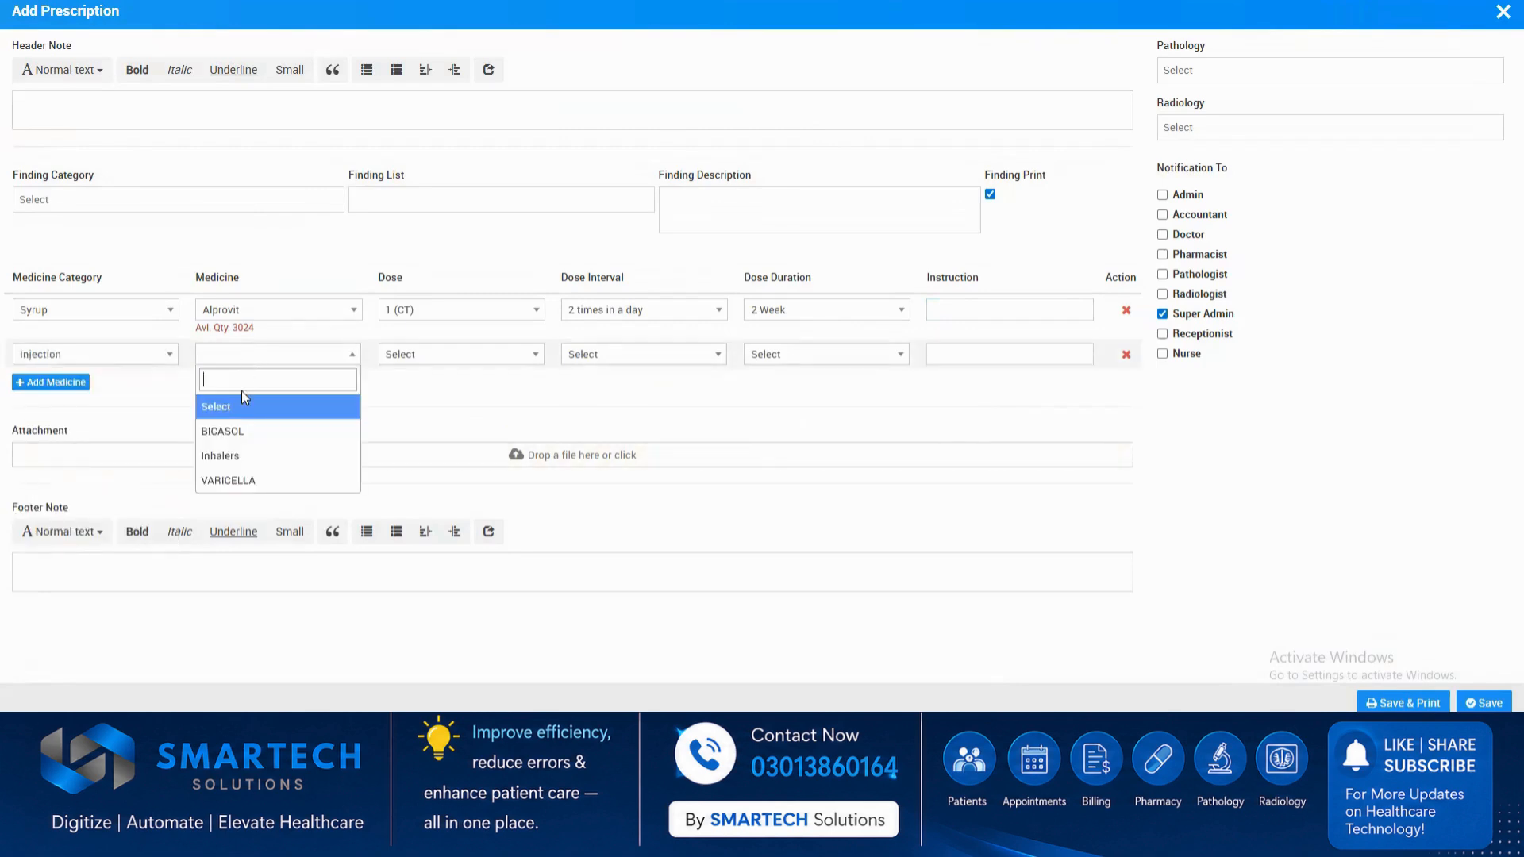
pyautogui.click(230, 433)
pyautogui.click(490, 354)
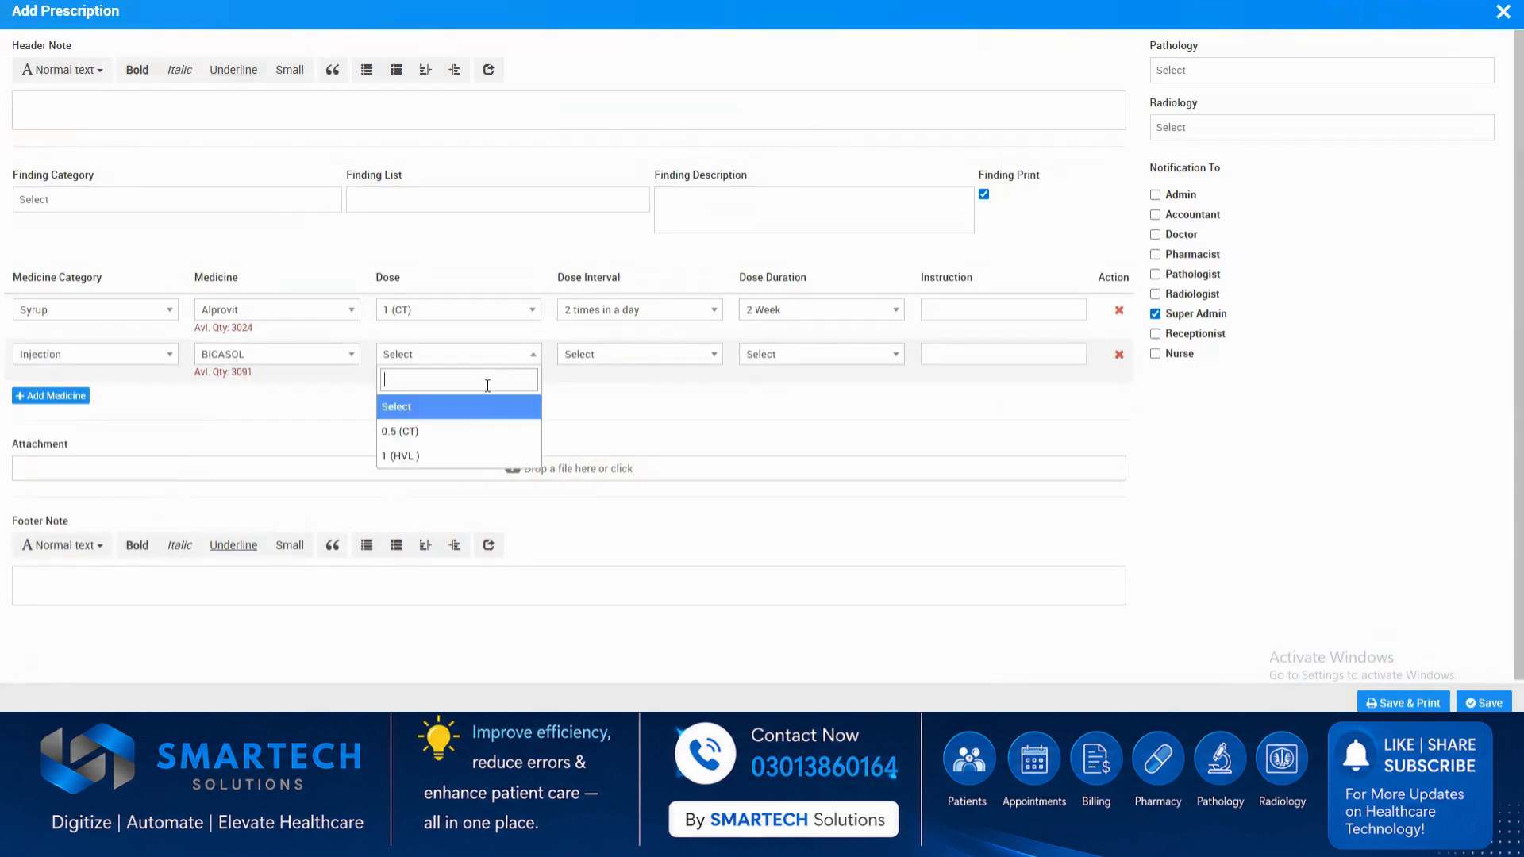
pyautogui.click(486, 431)
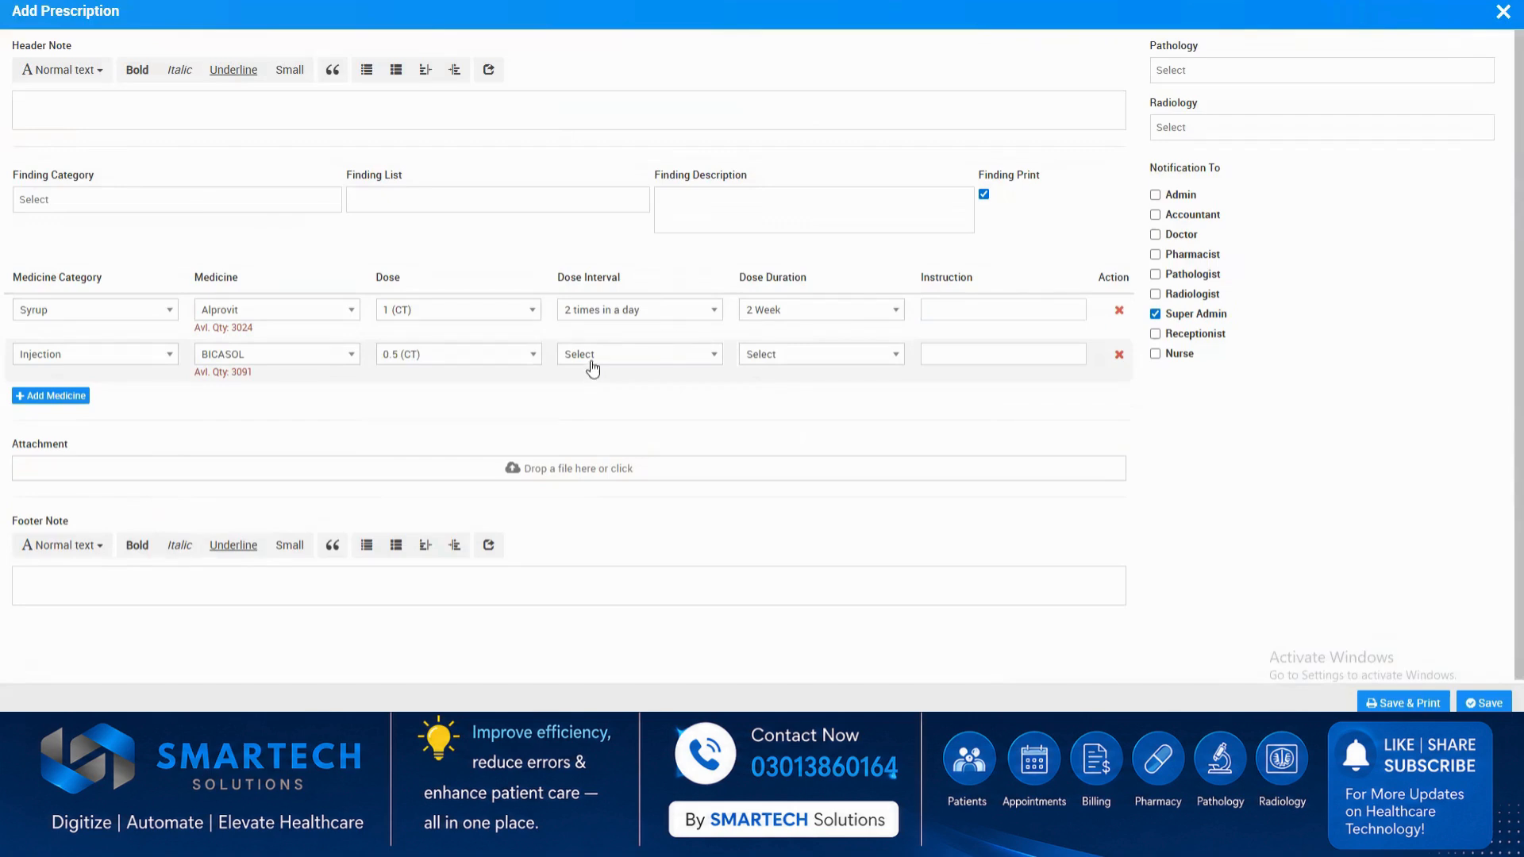
# Set BICASOL's dose interval to Only one a day and its duration to 1 Week.
pyautogui.click(587, 359)
pyautogui.click(608, 439)
pyautogui.click(809, 365)
pyautogui.press('Return')
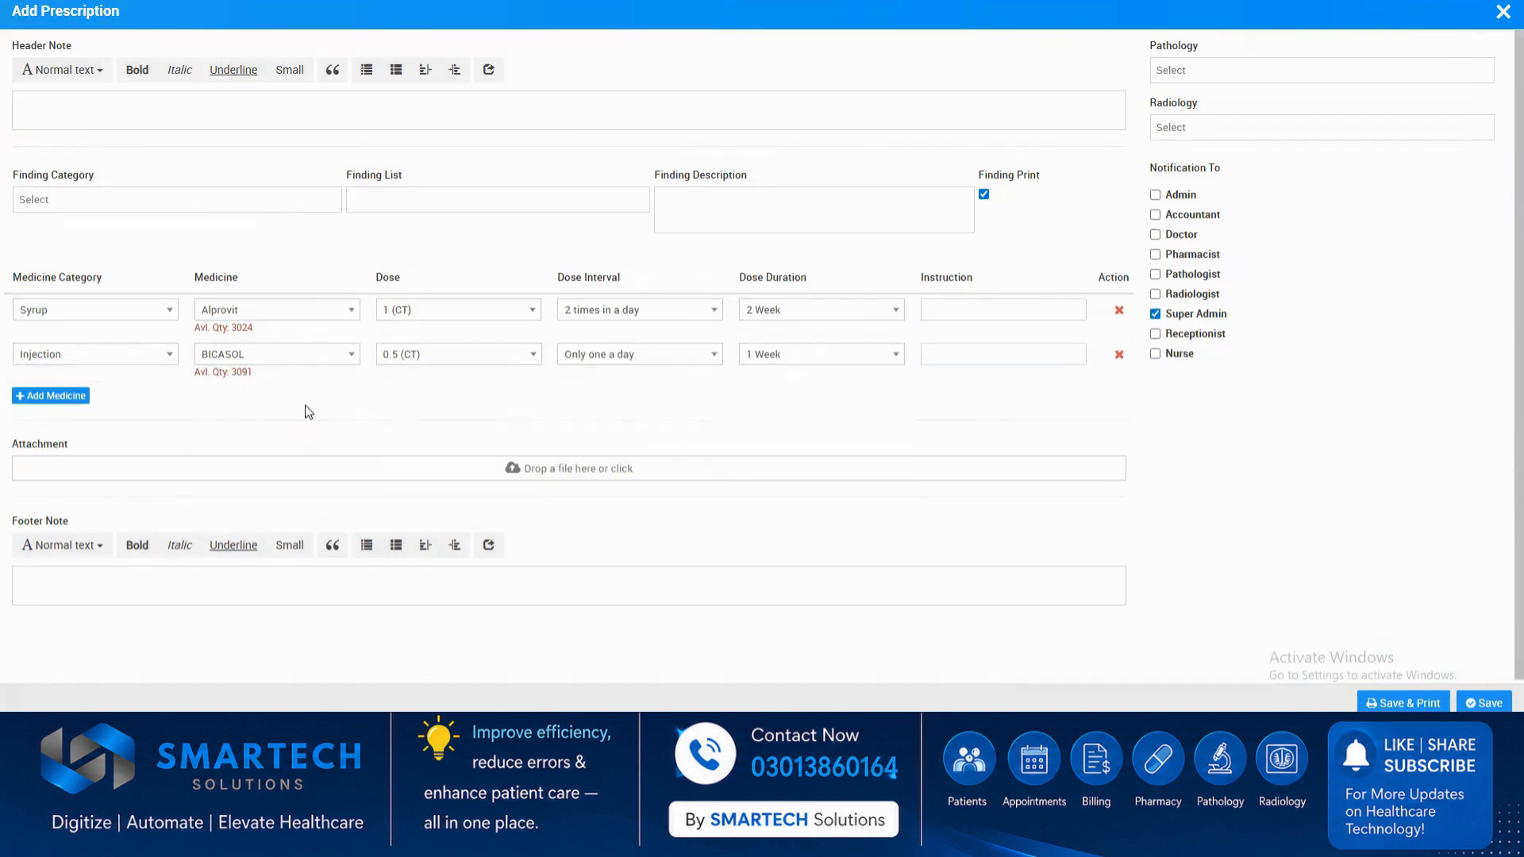
# Add the pathology test (LFT) Liver test and the radiology test (X-RAY) X-Ray Chest to the prescription.
pyautogui.click(1195, 73)
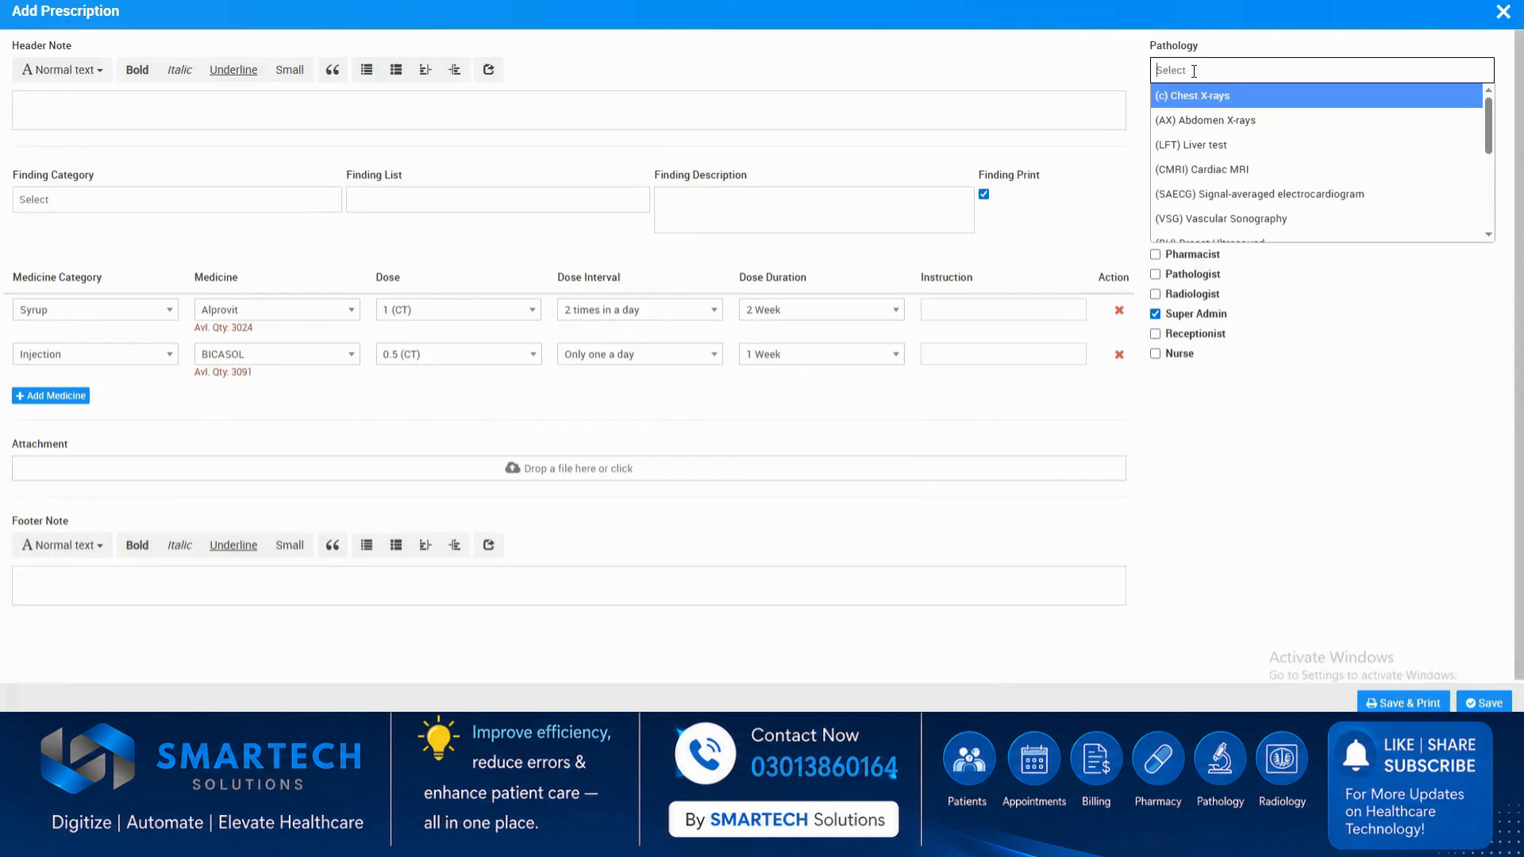
pyautogui.click(1213, 144)
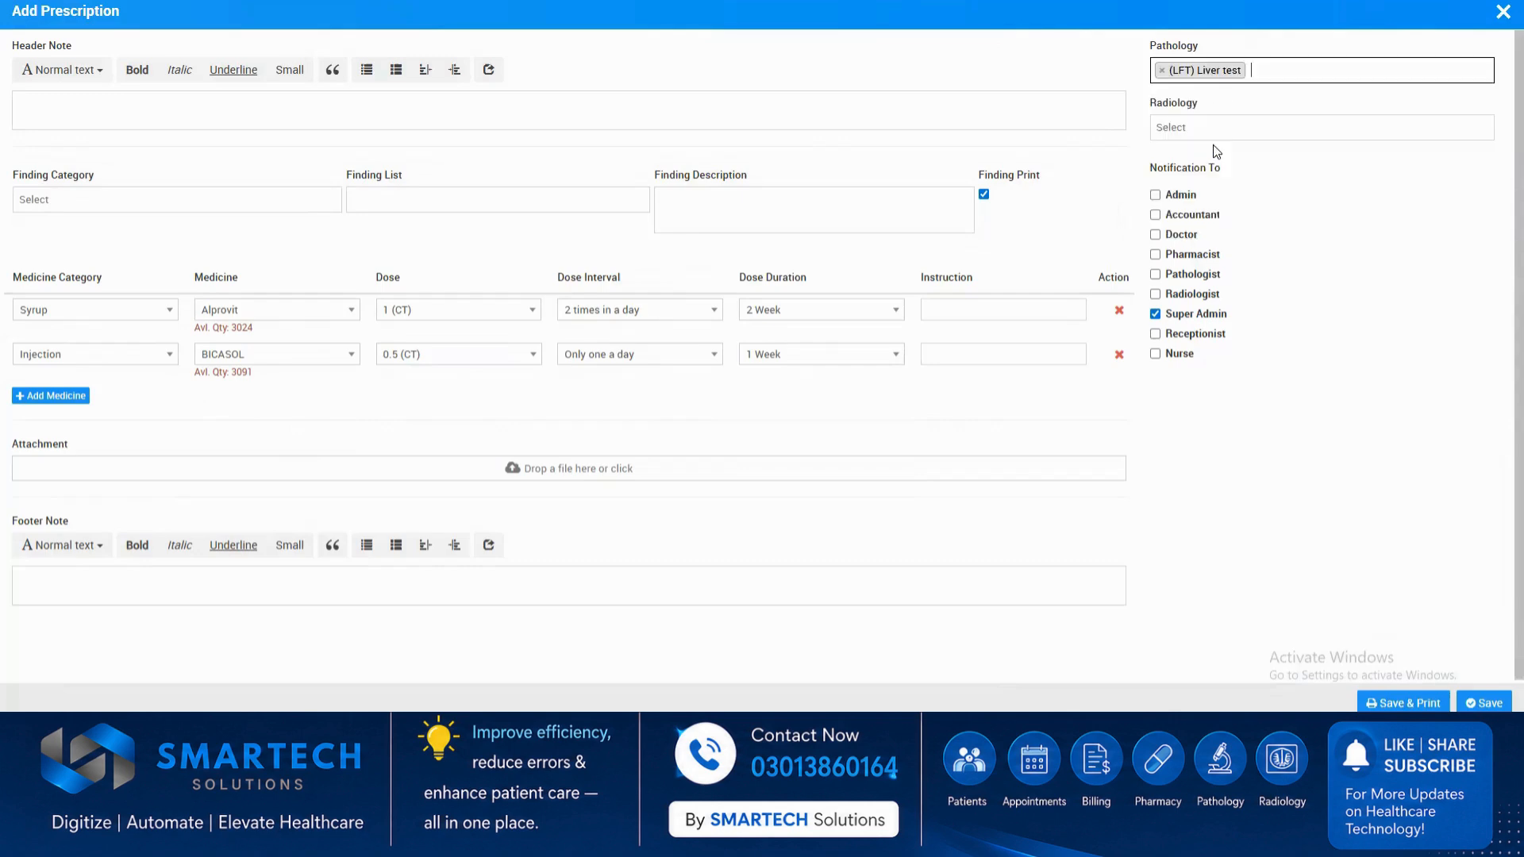
pyautogui.click(1211, 129)
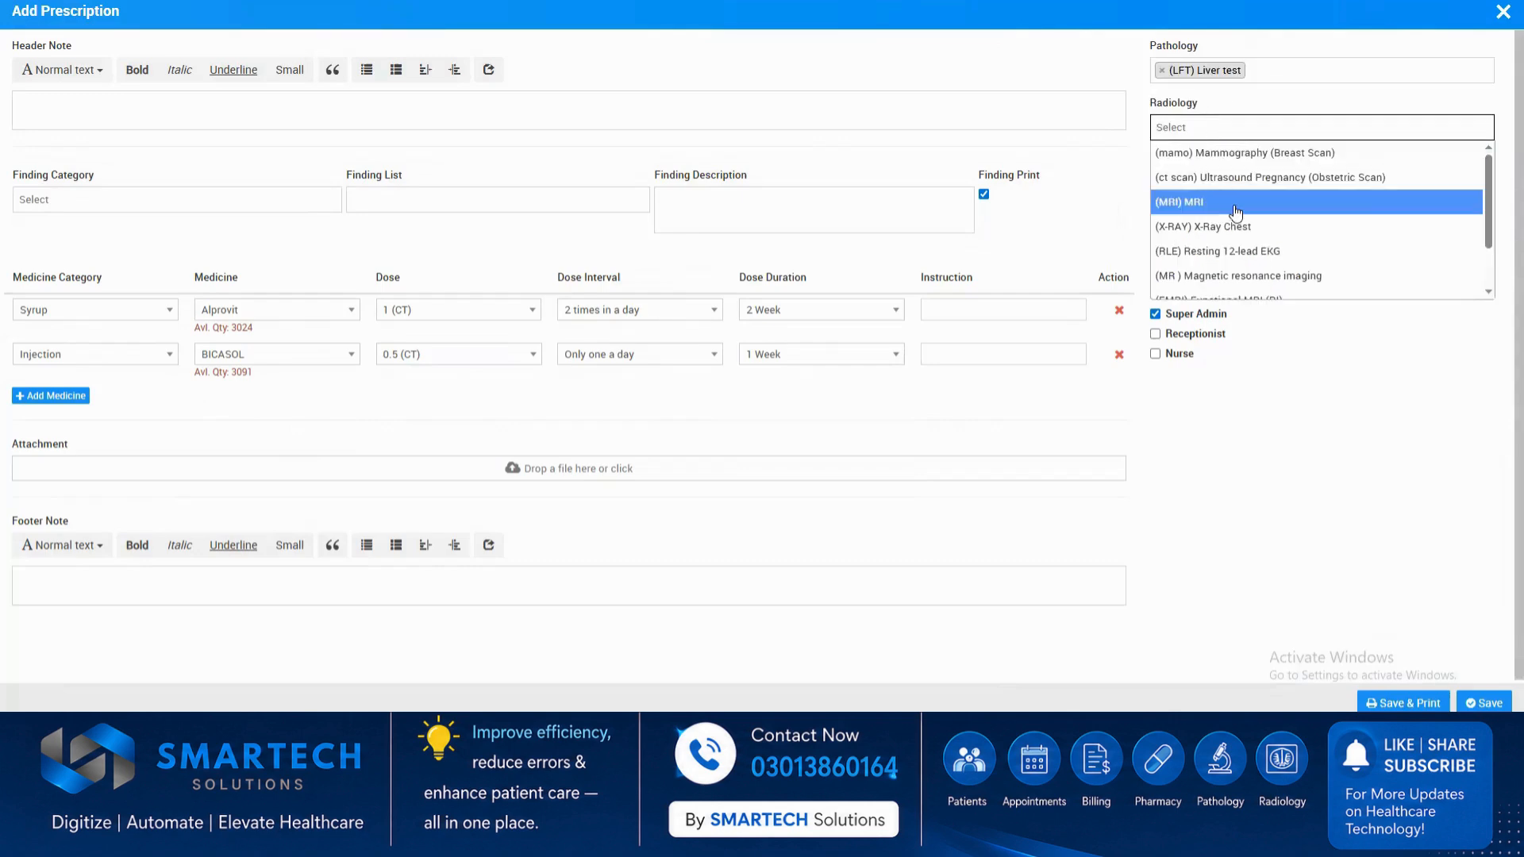
pyautogui.click(1240, 228)
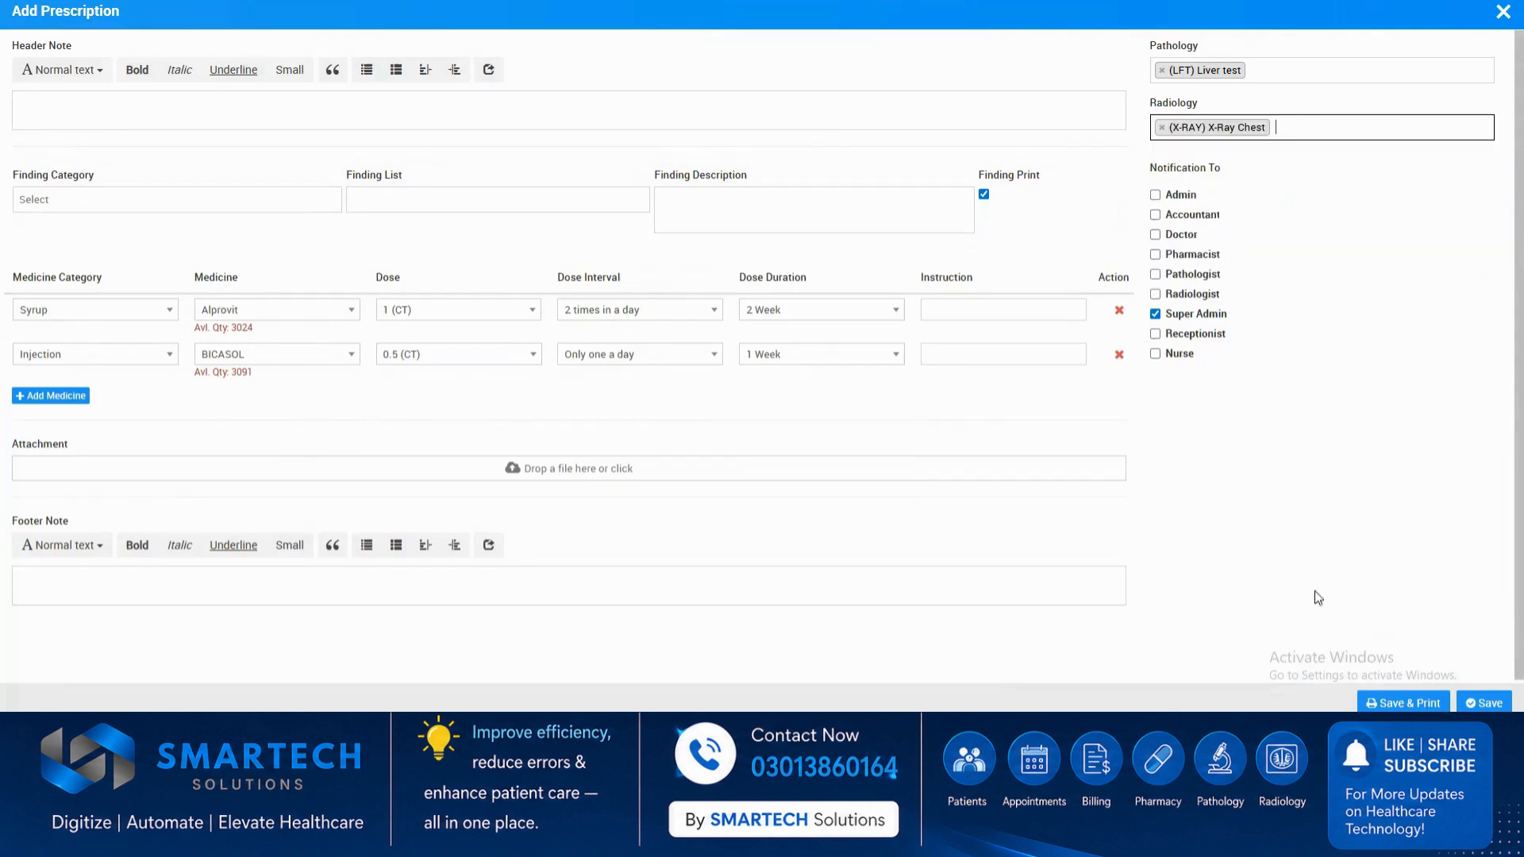
# Save the prescription with a print preview, review its medicines and tests, and cancel the printout.
pyautogui.click(1400, 701)
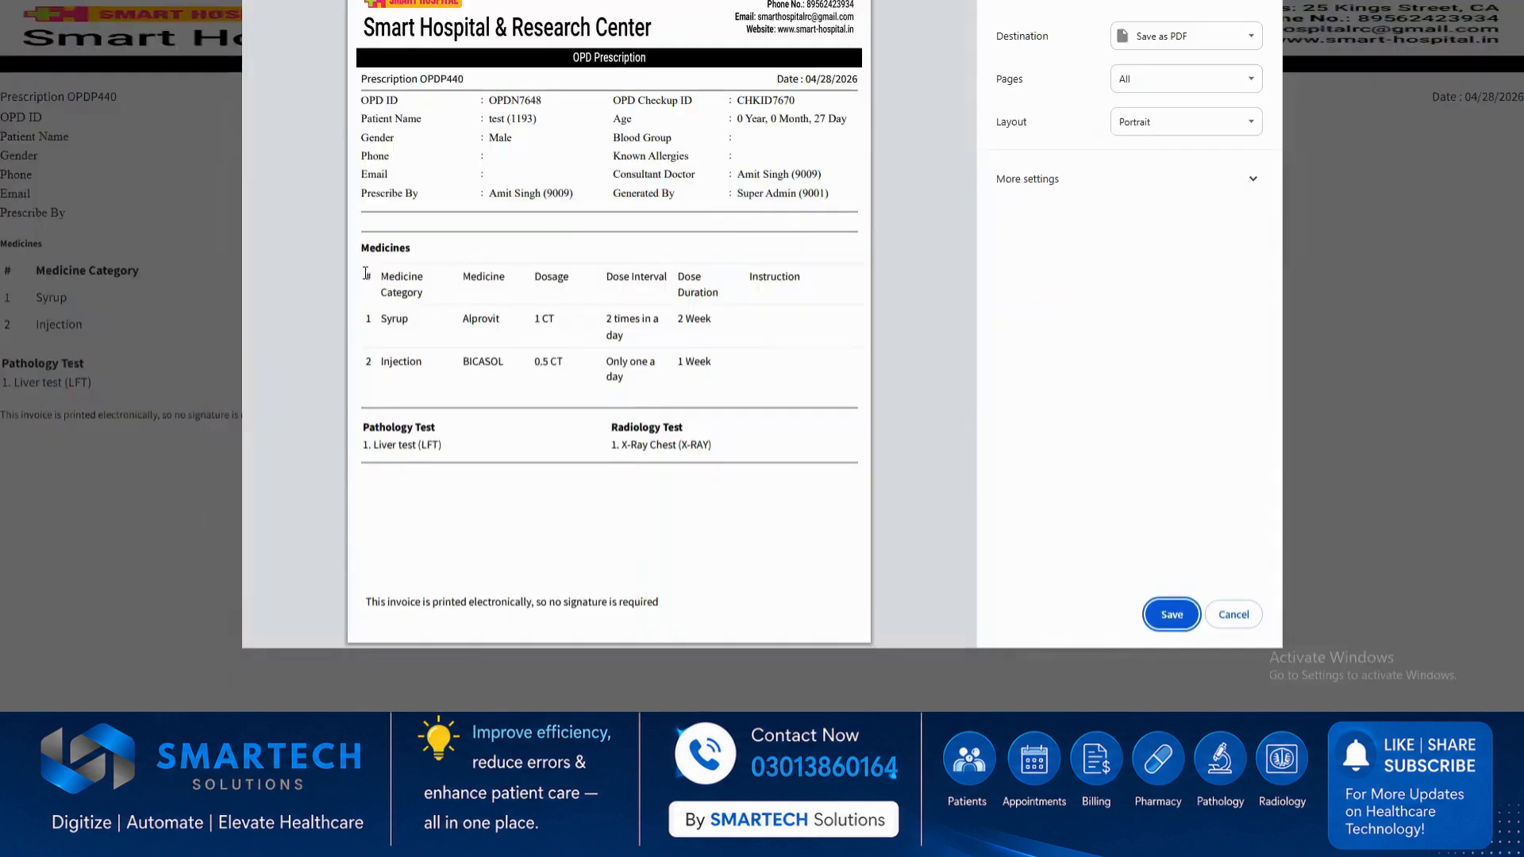
pyautogui.moveTo(365, 274); pyautogui.dragTo(745, 389)
pyautogui.click(724, 301)
pyautogui.moveTo(363, 427); pyautogui.dragTo(435, 451)
pyautogui.click(623, 432)
pyautogui.click(1238, 615)
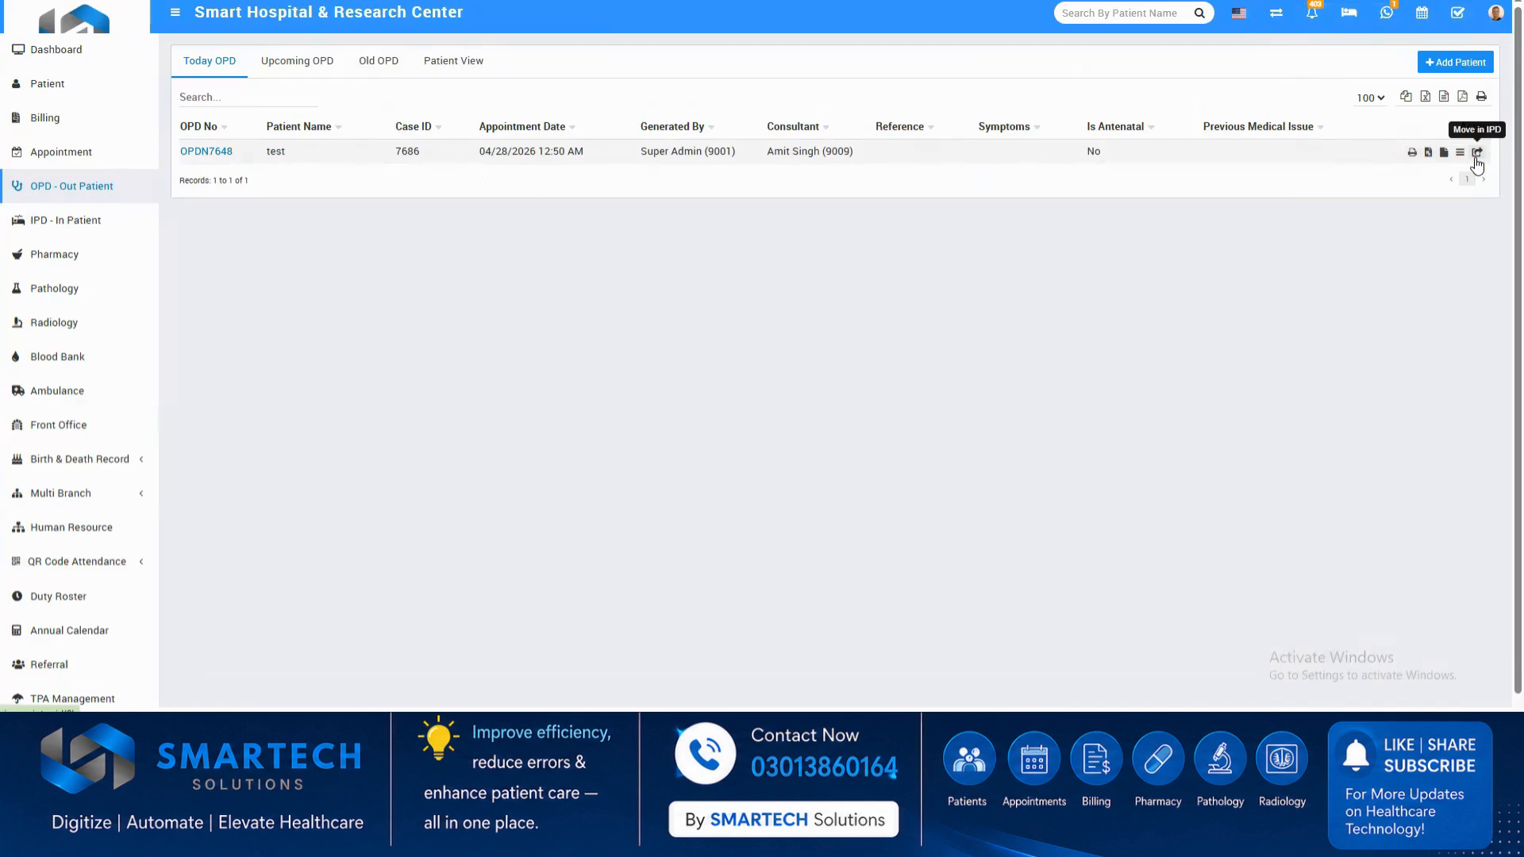
# Show the inpatient list and open the IPD record of the first listed patient.
pyautogui.click(95, 225)
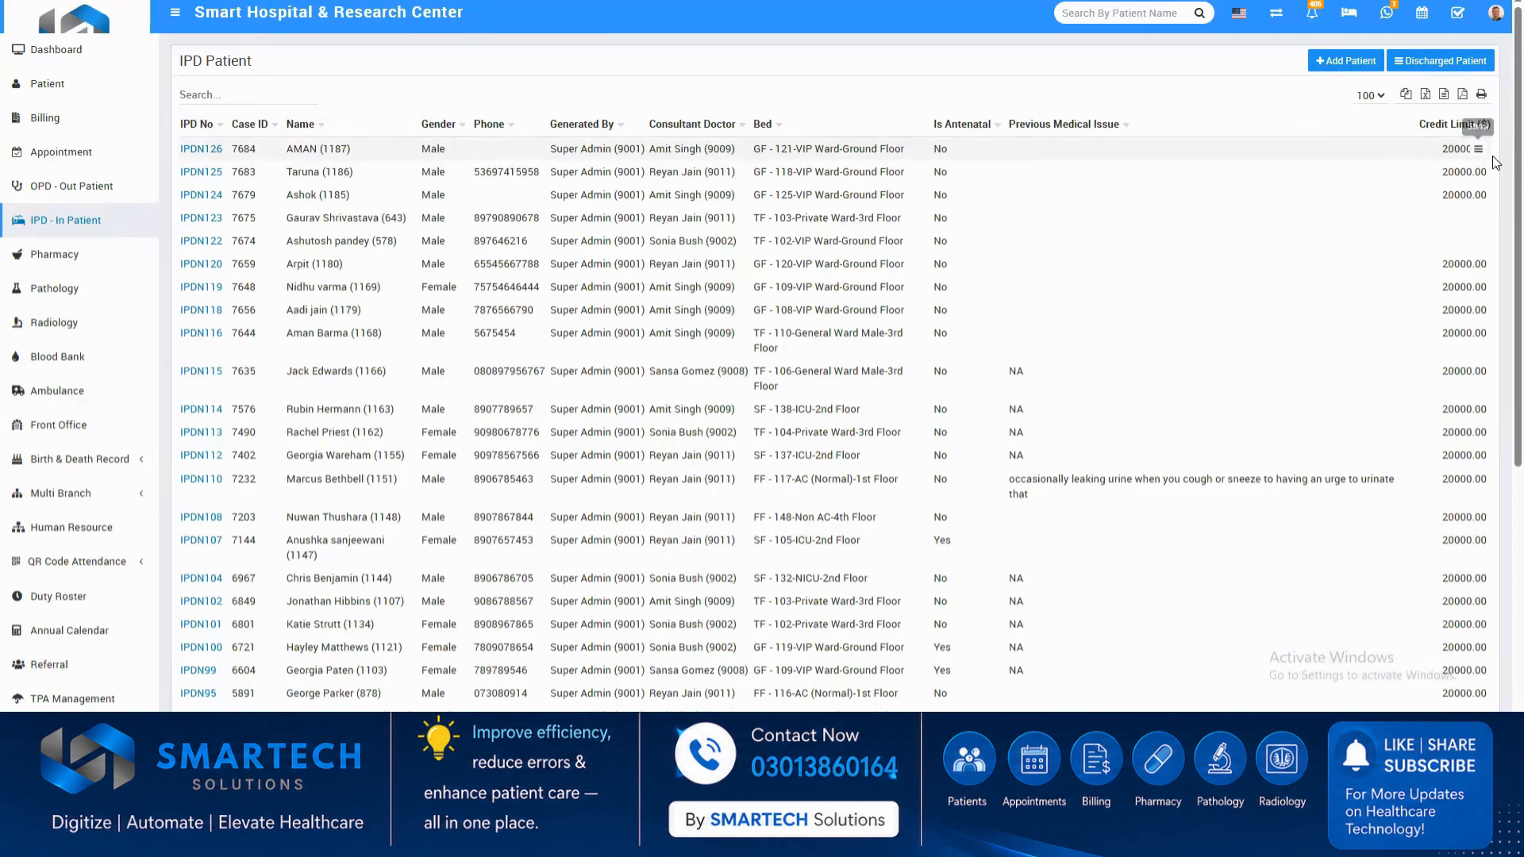
pyautogui.click(1478, 151)
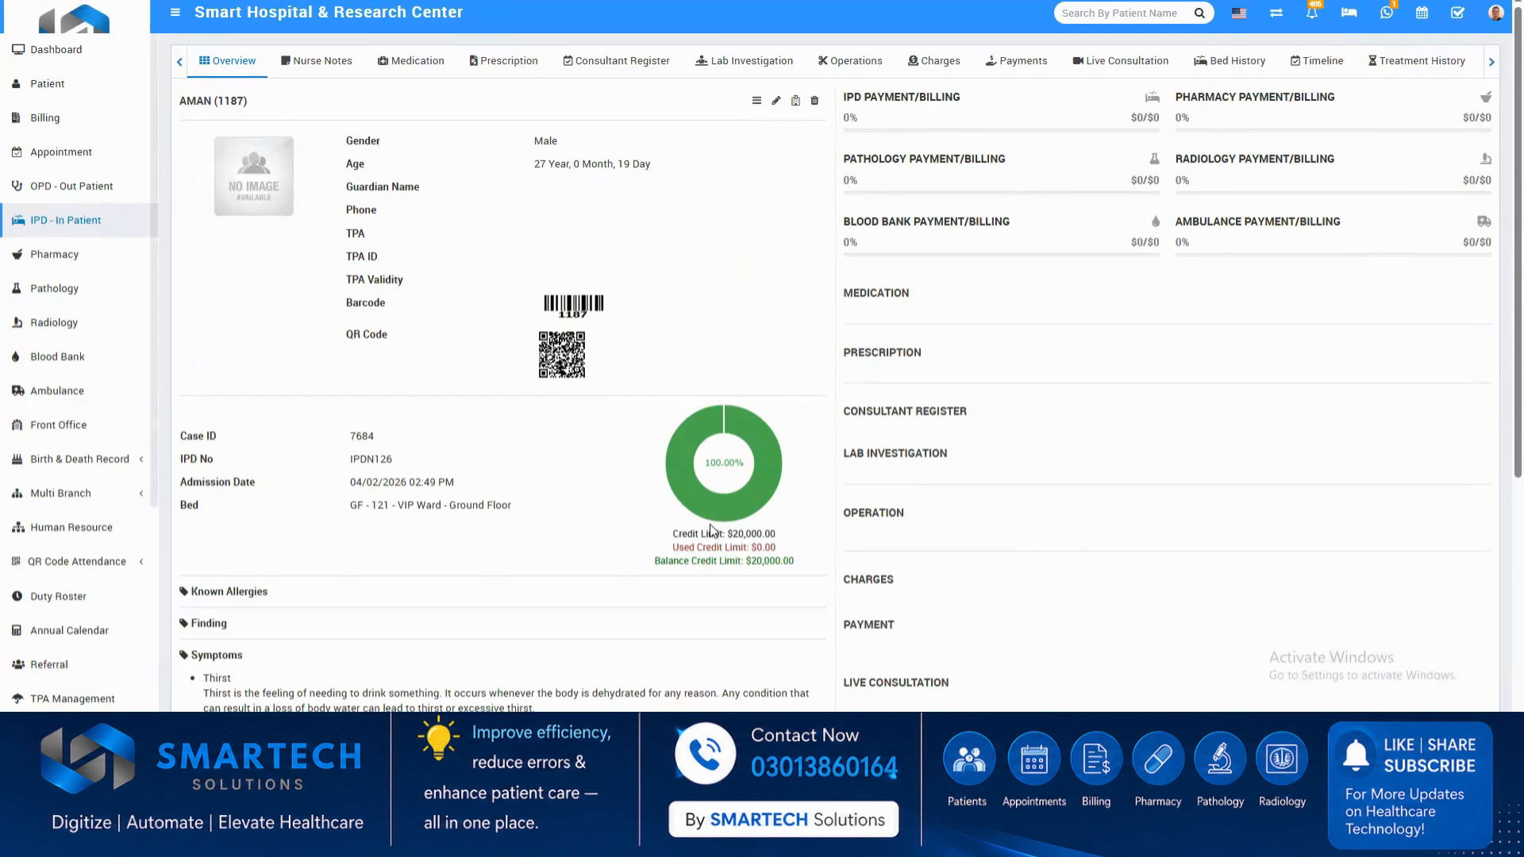
pyautogui.moveTo(701, 492)
# Look through the inpatient's nurse notes, medication, prescription, consultant register, lab investigation, operations, payments, charges and bed history.
pyautogui.click(333, 65)
pyautogui.click(394, 70)
pyautogui.click(499, 70)
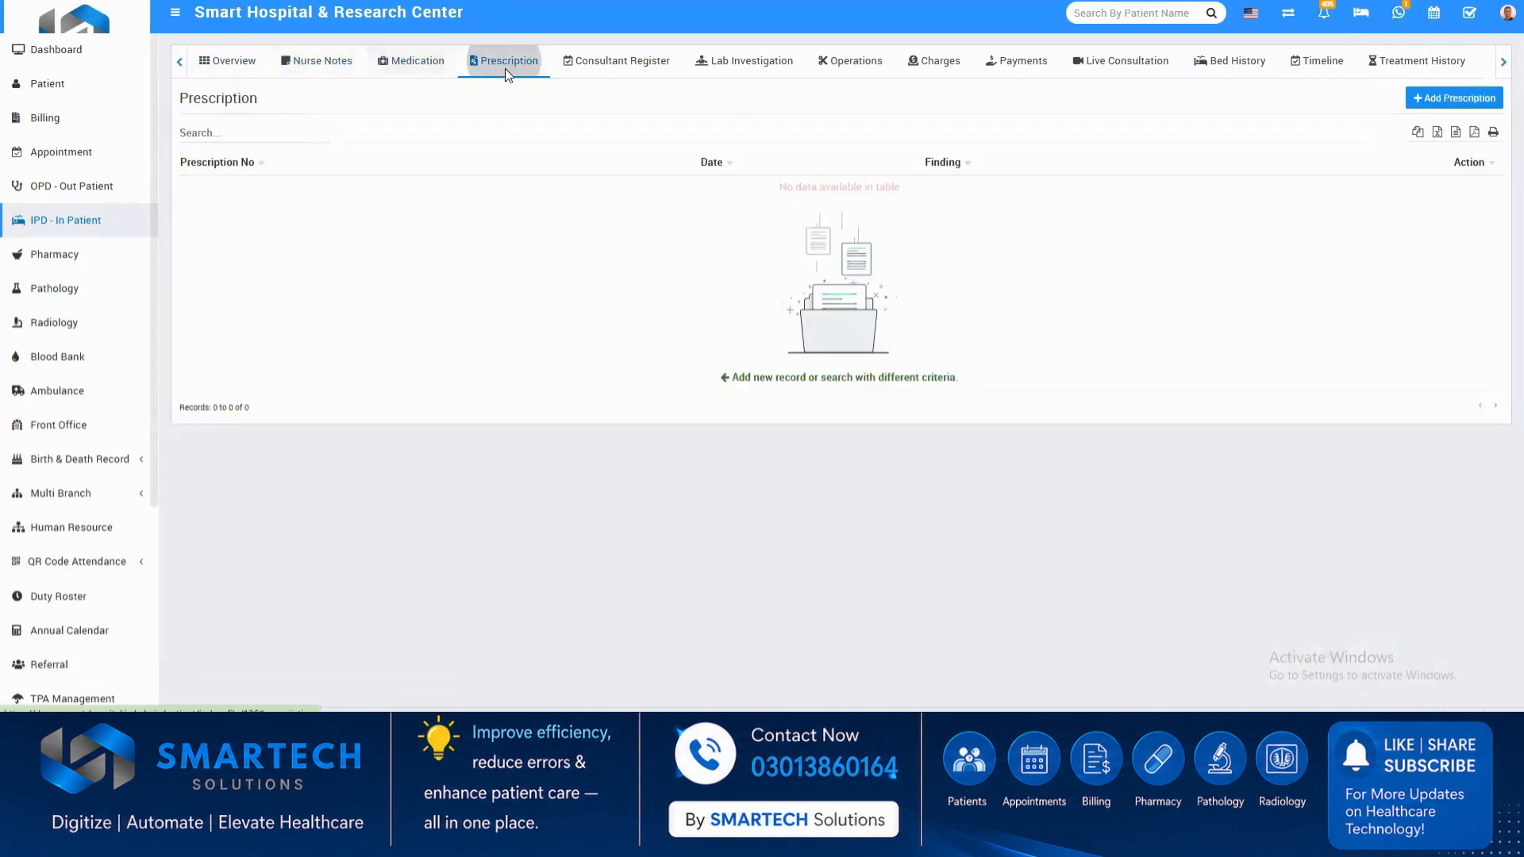
pyautogui.click(595, 73)
pyautogui.click(776, 67)
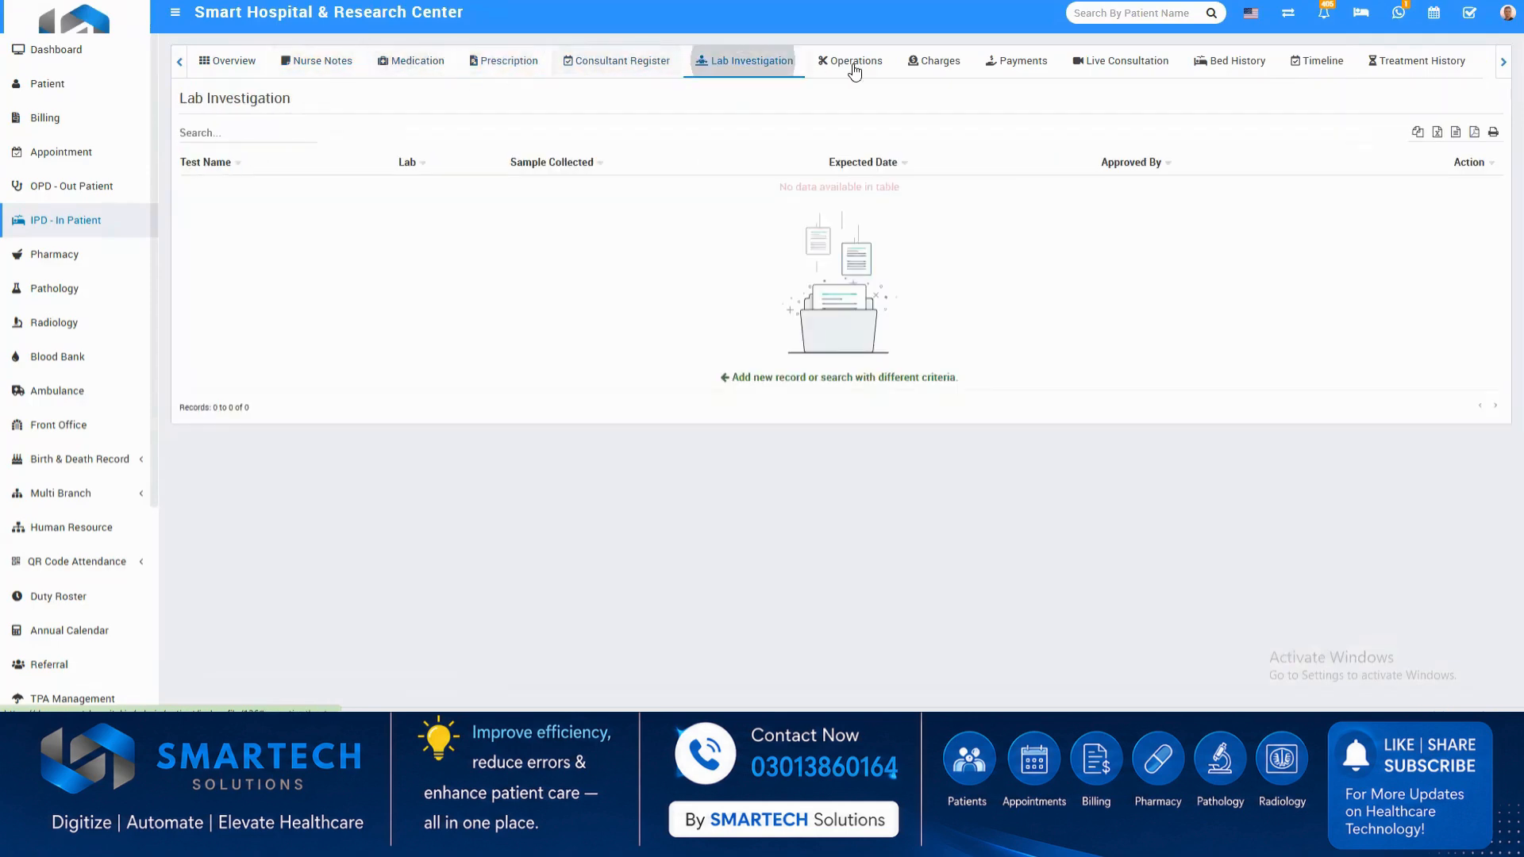
pyautogui.click(855, 69)
pyautogui.click(998, 69)
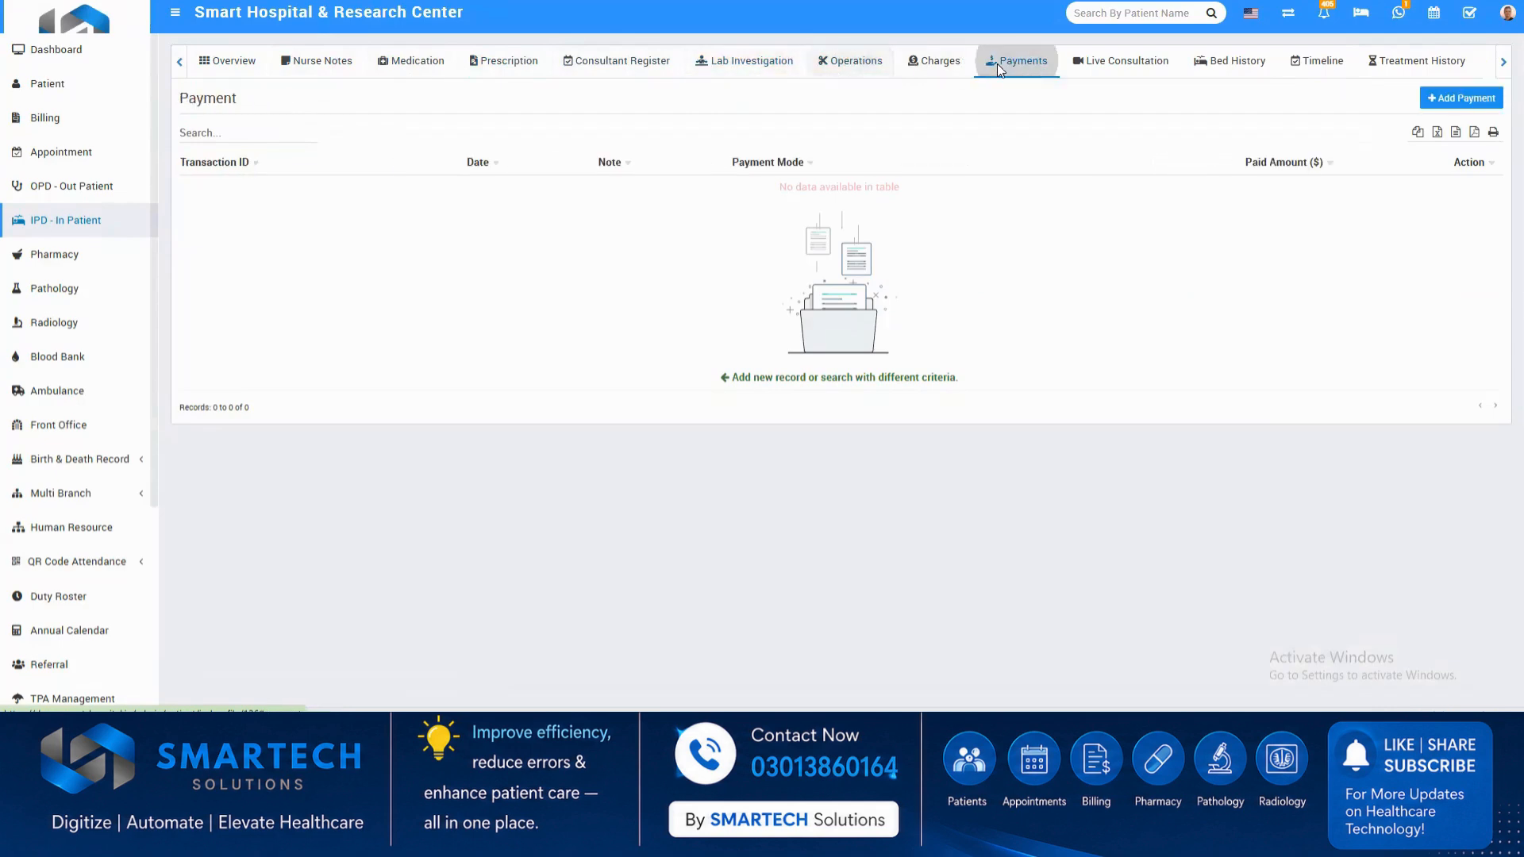
pyautogui.click(940, 63)
pyautogui.click(1232, 63)
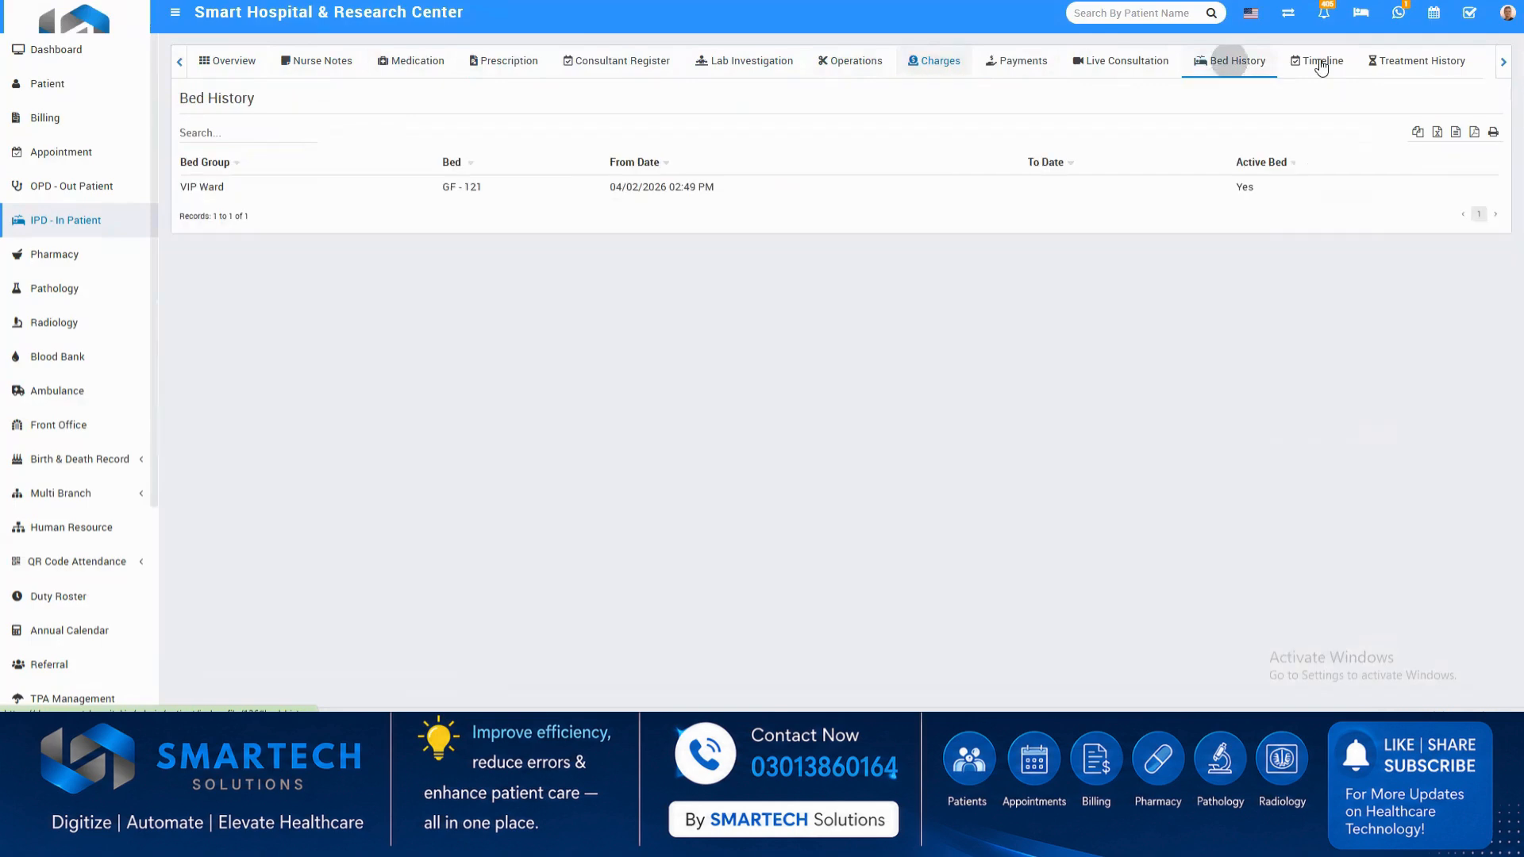
# Return to the IPD patient list and look through the admitted patients and their beds.
pyautogui.click(88, 228)
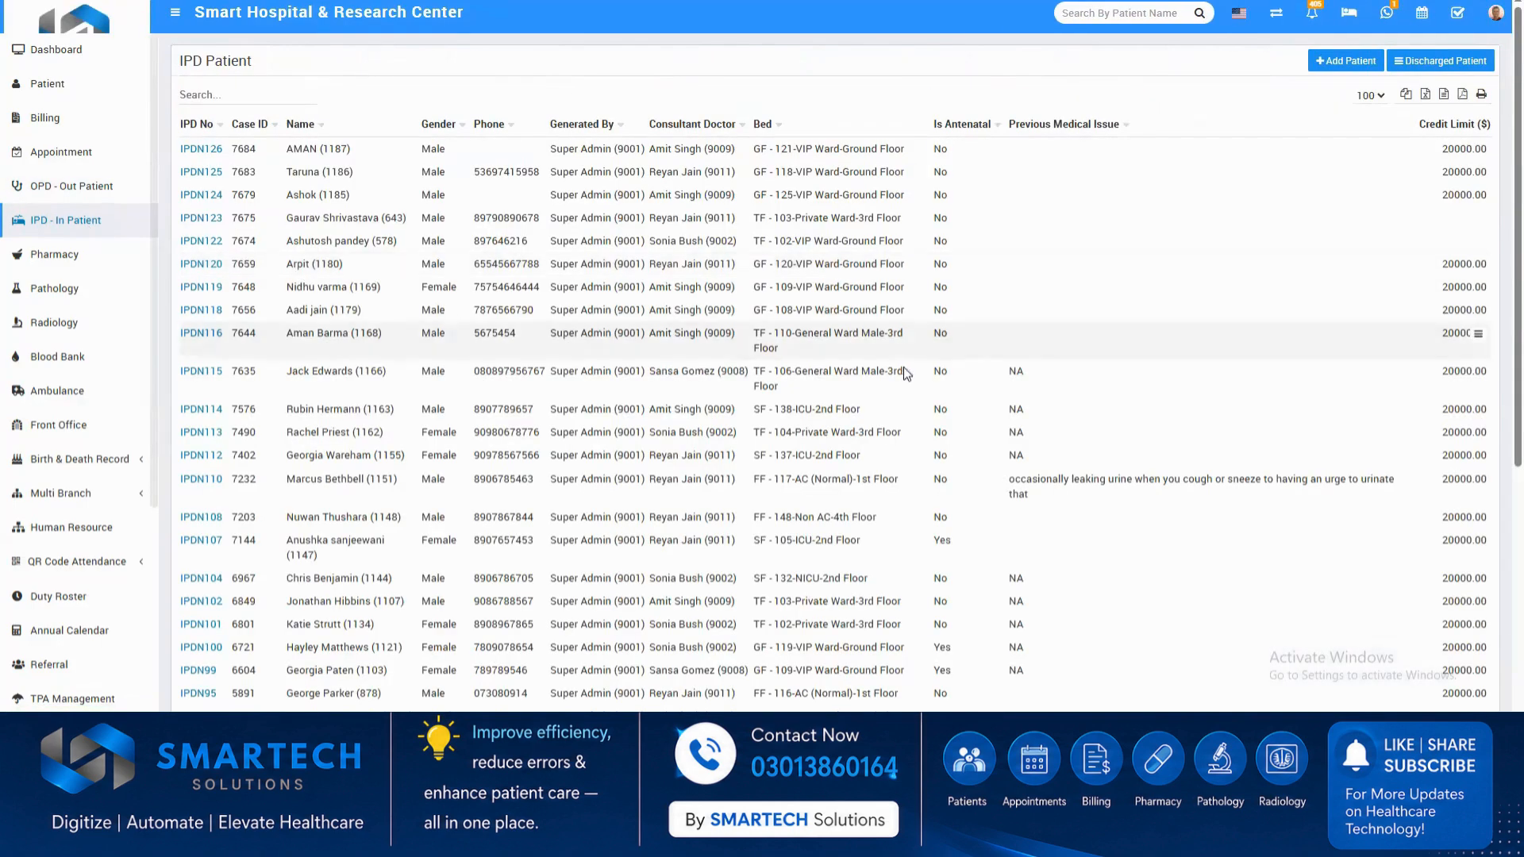
pyautogui.scroll(-5, 811, 487)
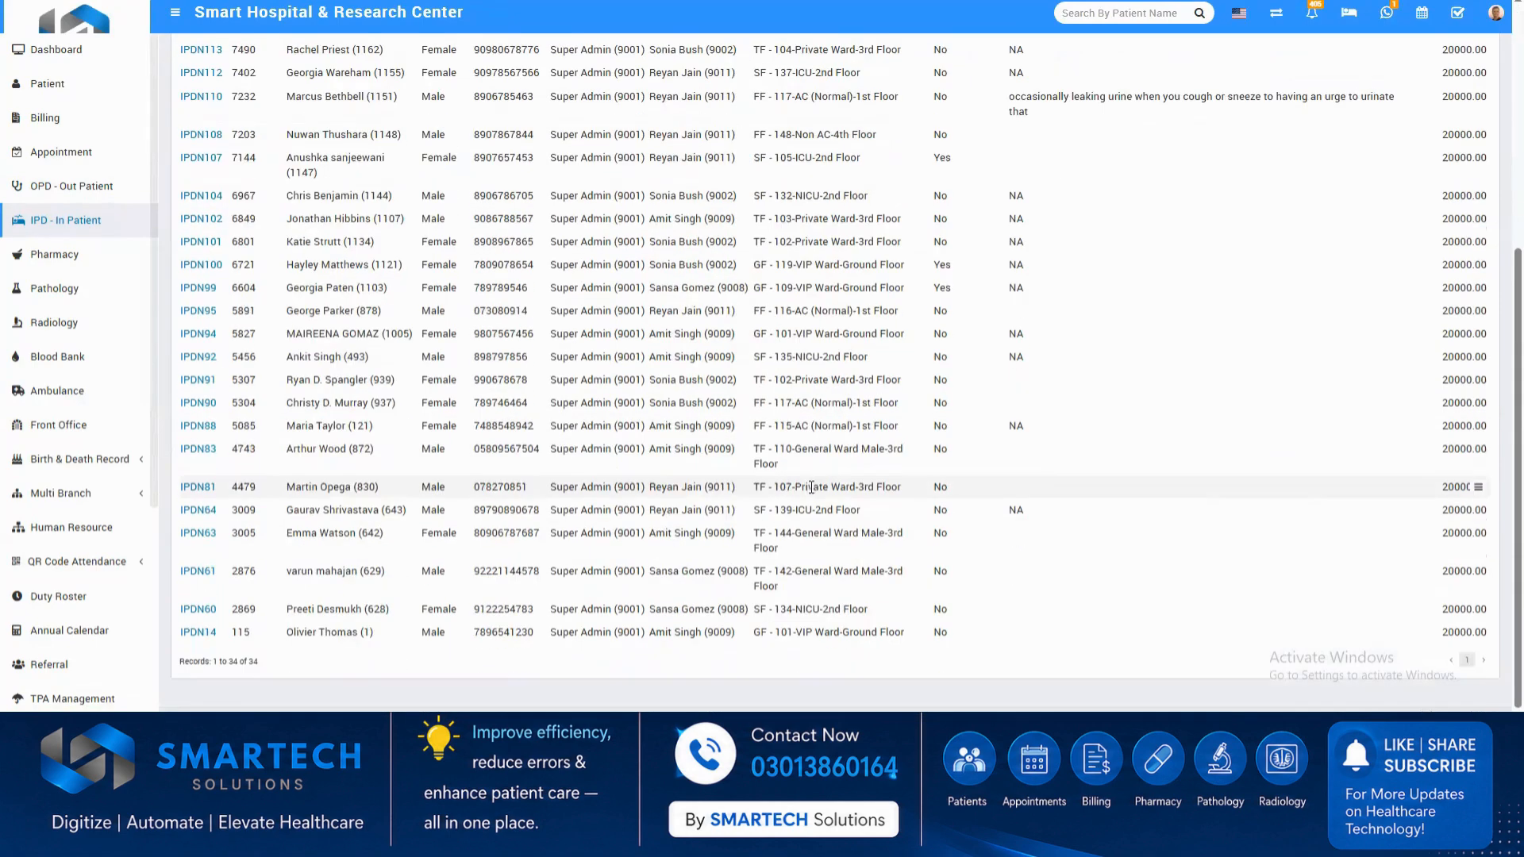
pyautogui.scroll(5, 809, 487)
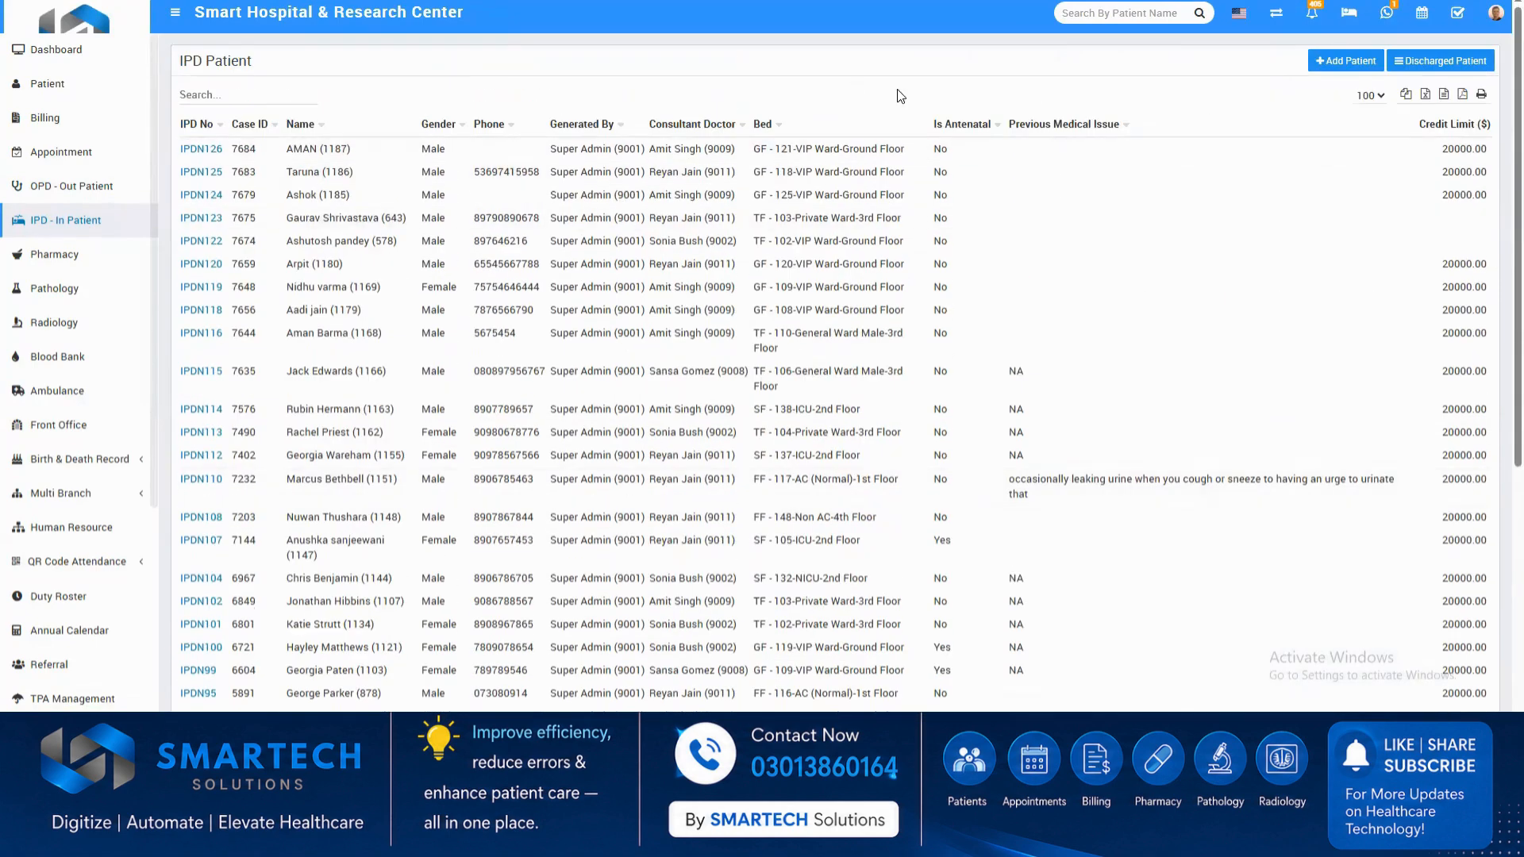
pyautogui.scroll(-5, 351, 389)
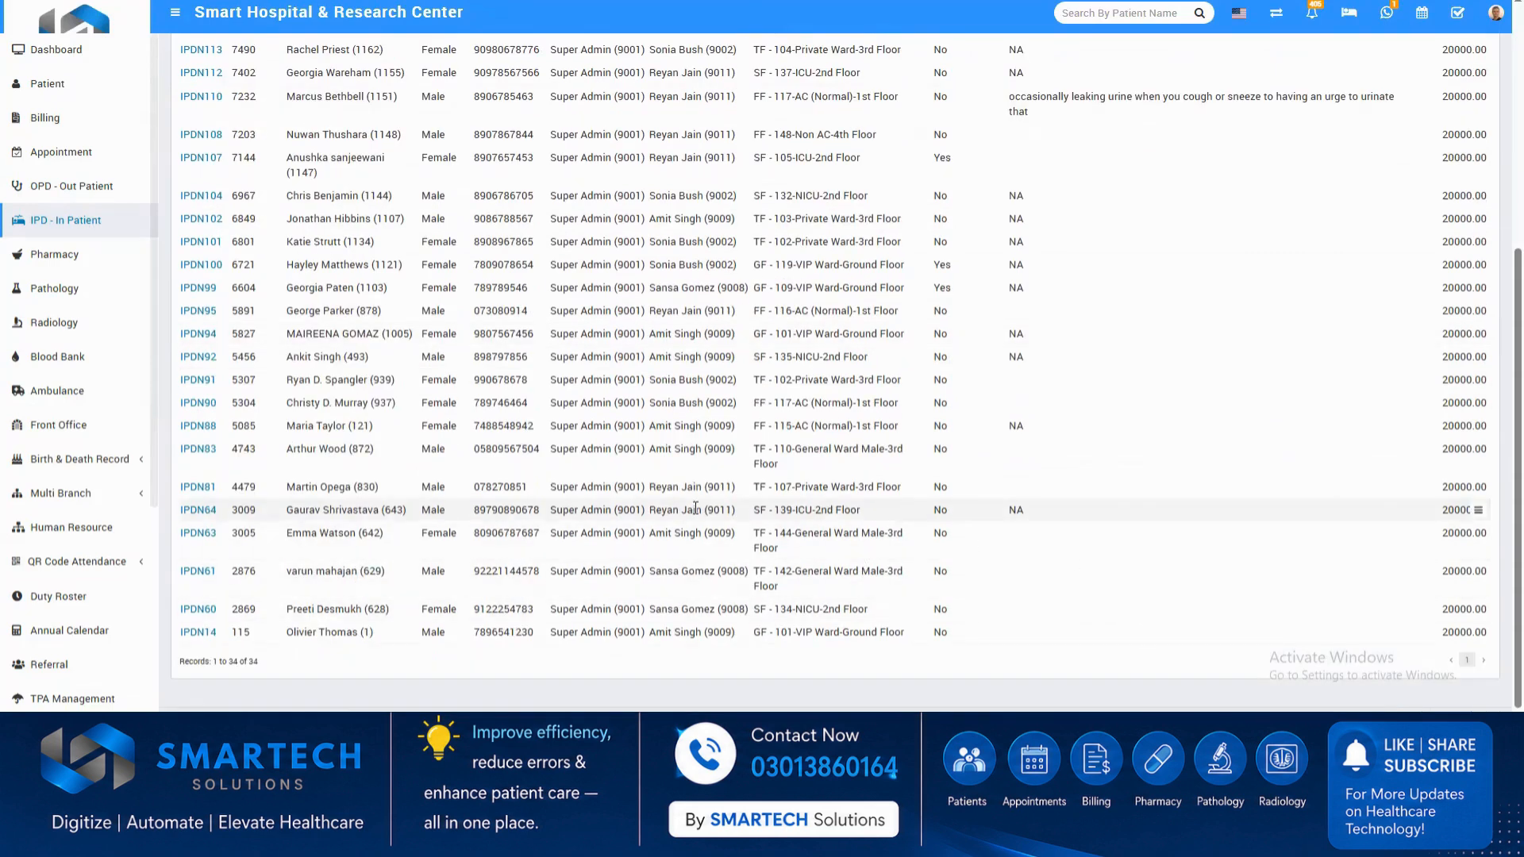
# Show the pharmacy bills and start generating a new one.
pyautogui.click(68, 257)
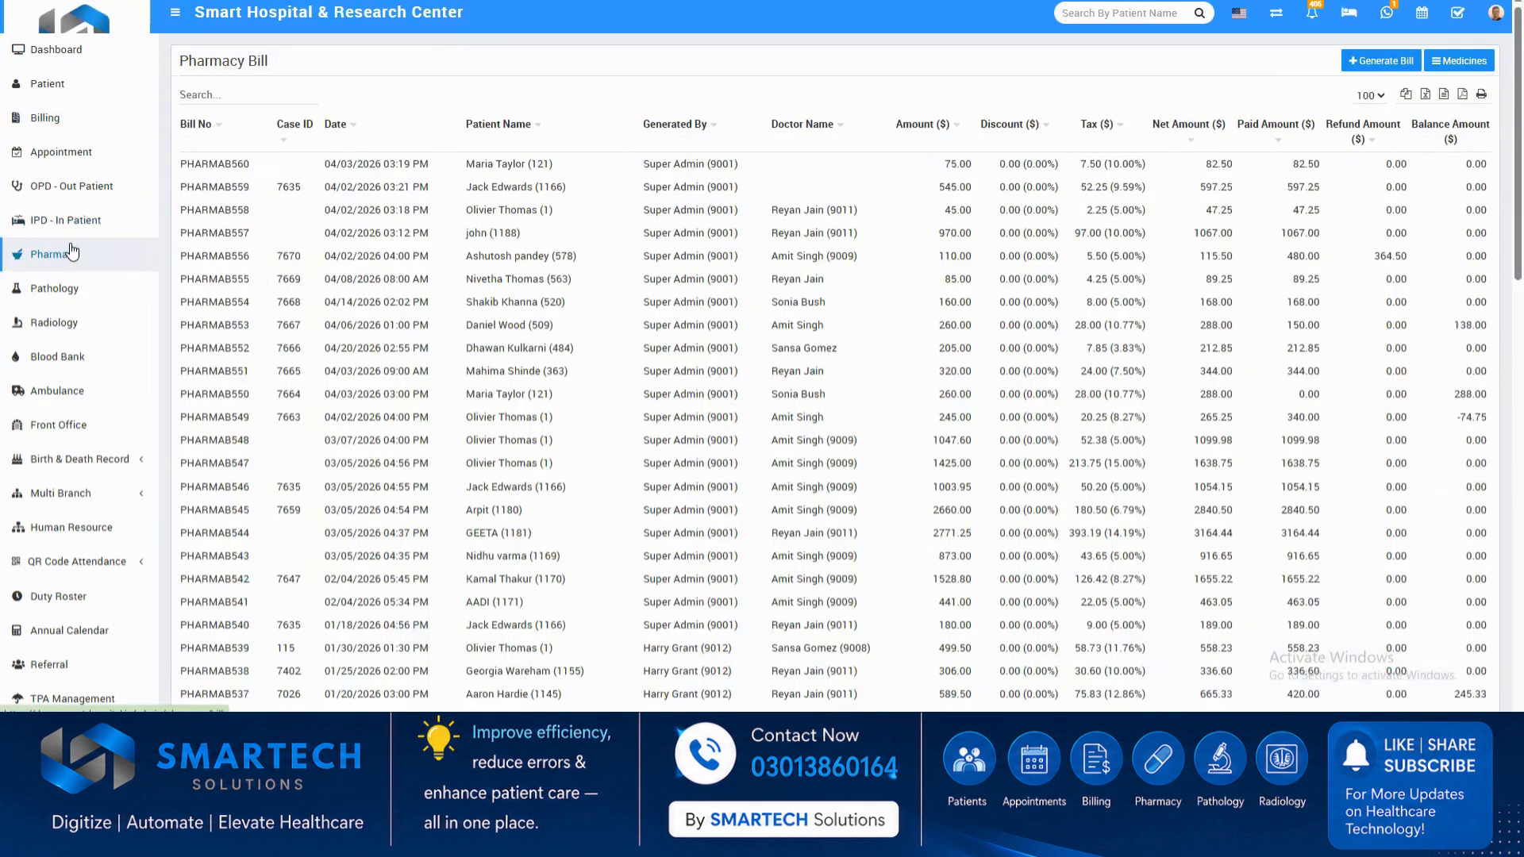
pyautogui.click(1369, 62)
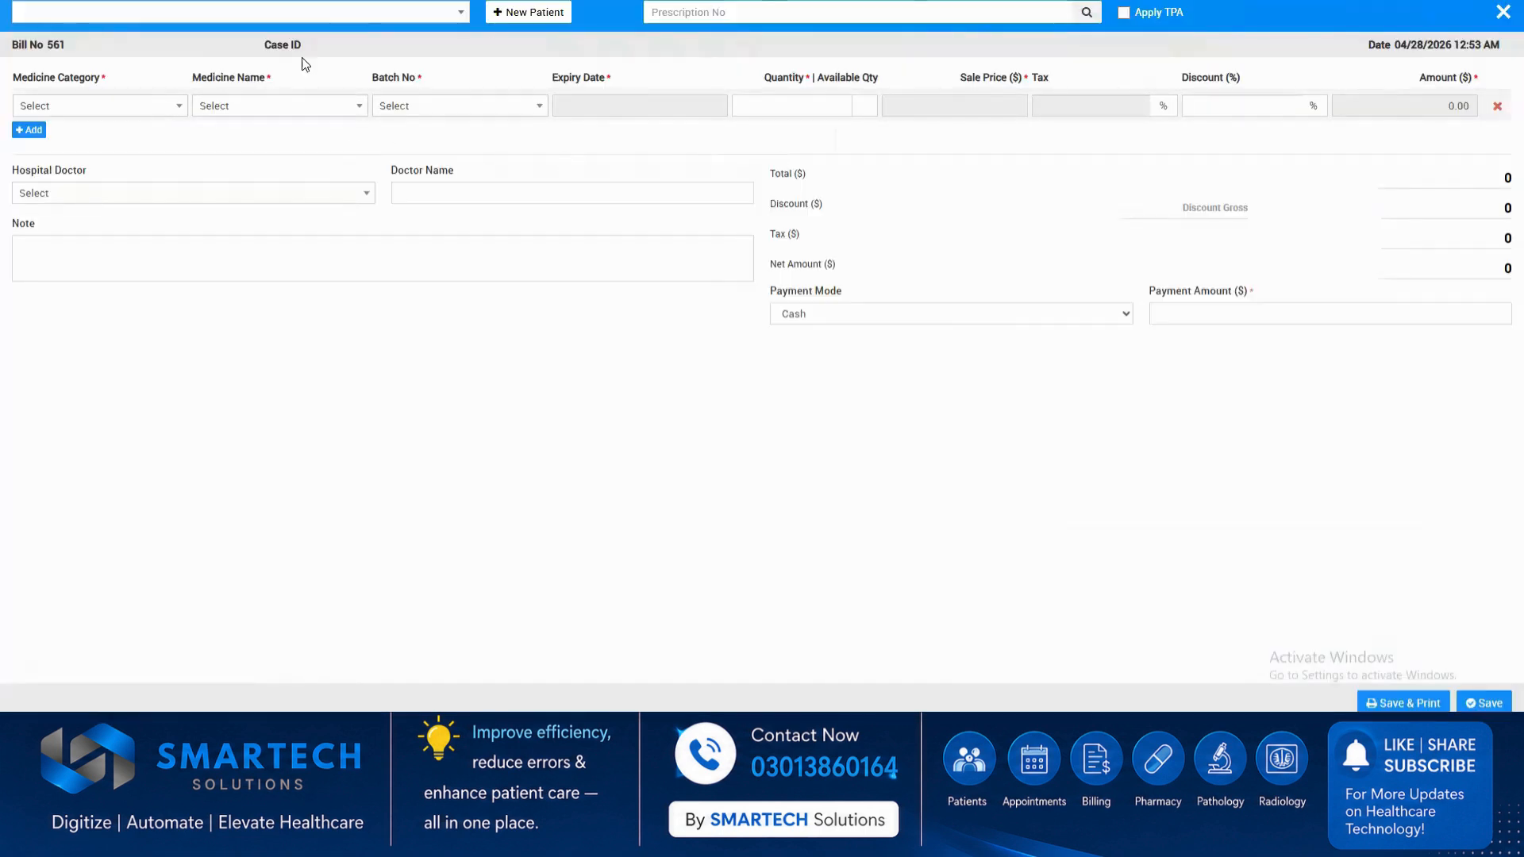
pyautogui.click(445, 16)
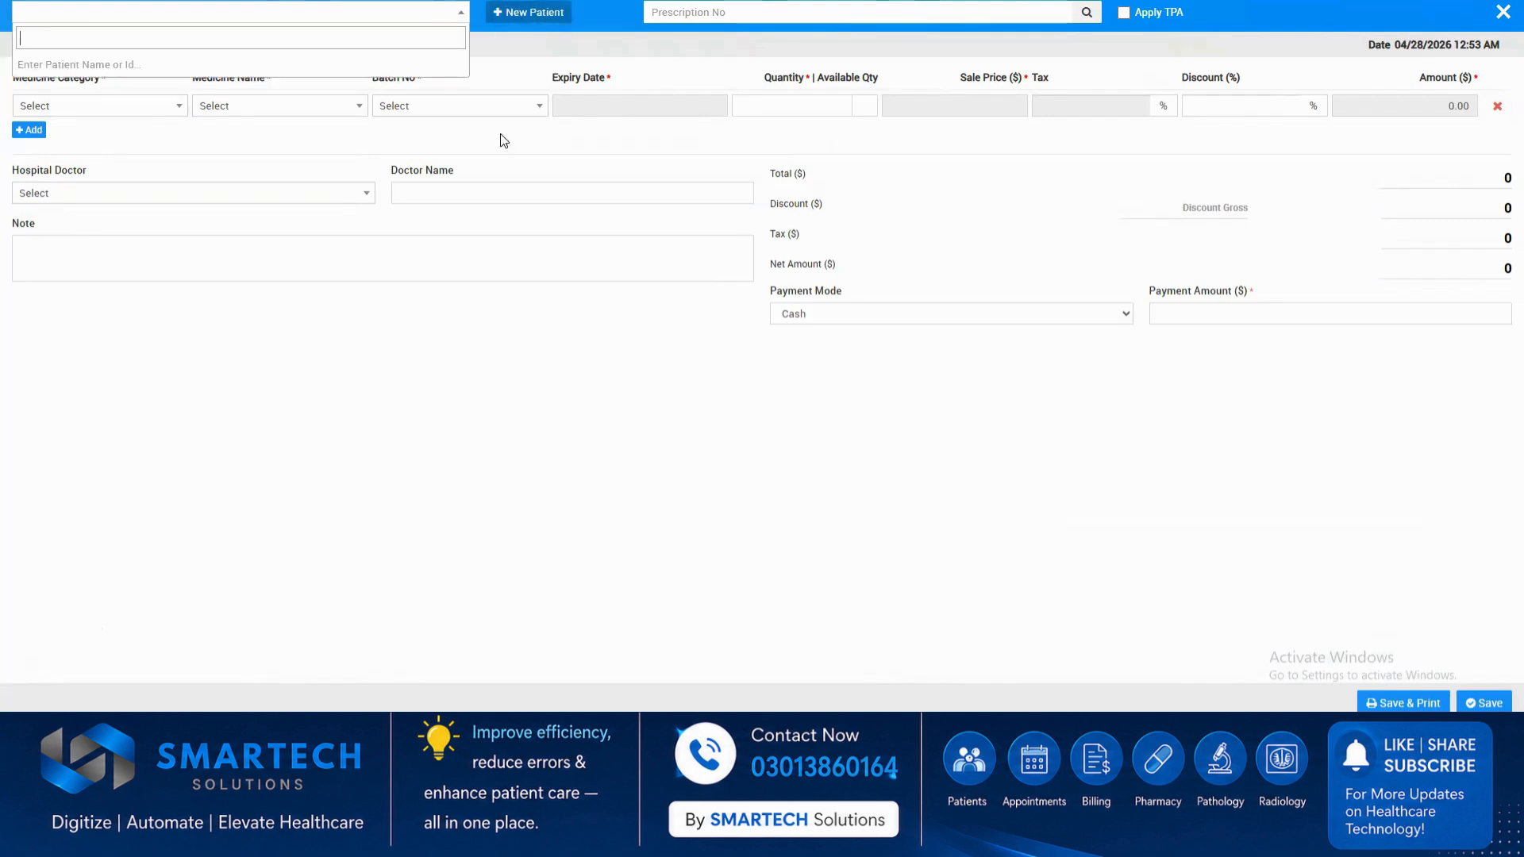
pyautogui.click(173, 109)
# Bill the medicine Syrup from the Syrup category, using batch 2341 and a quantity of 2.
pyautogui.click(173, 107)
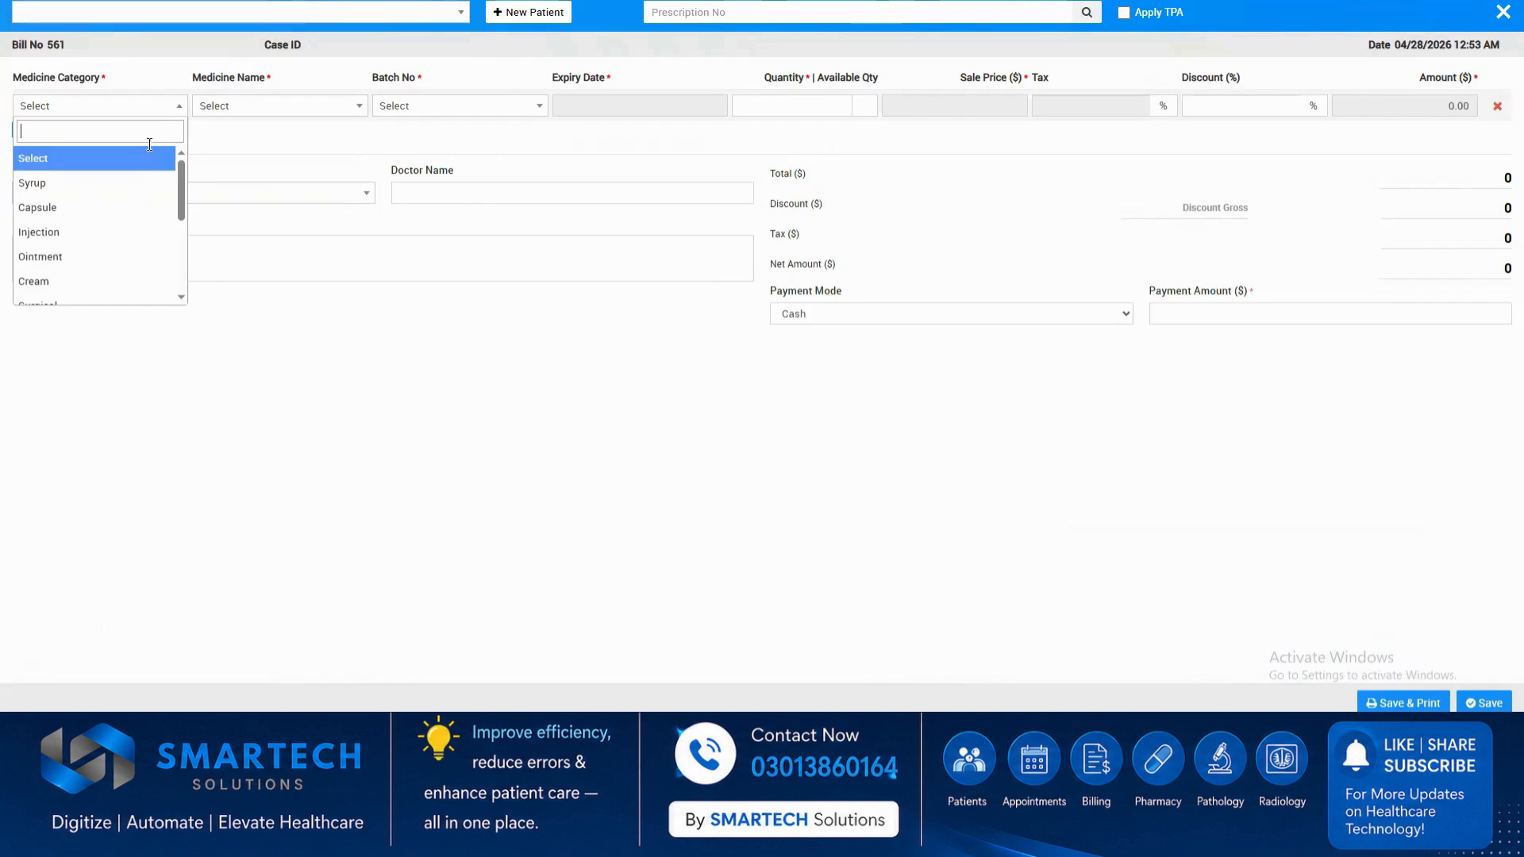
pyautogui.click(158, 182)
pyautogui.click(319, 104)
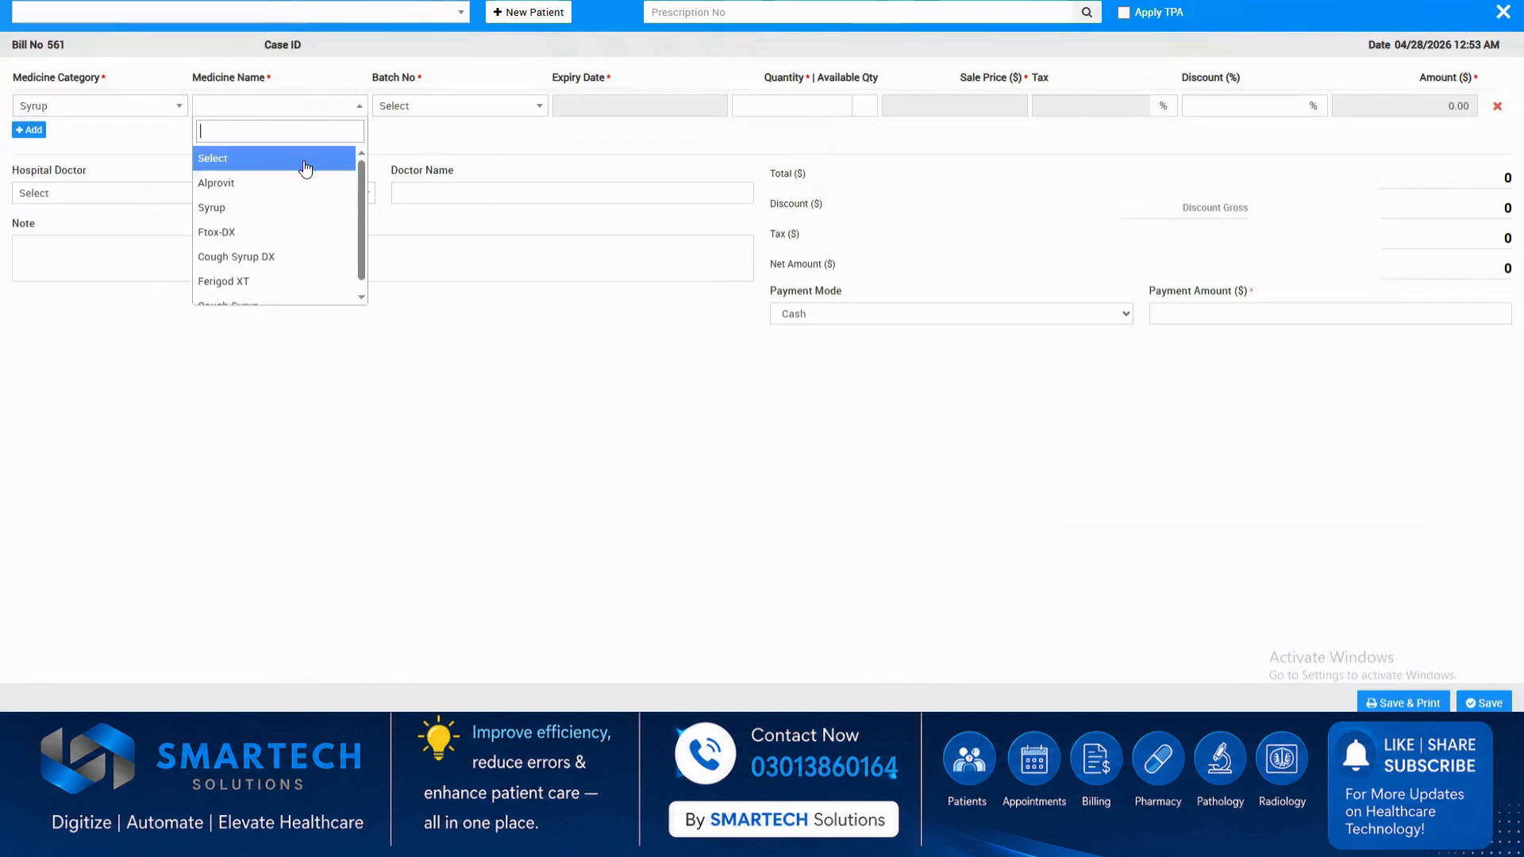
pyautogui.click(274, 206)
pyautogui.click(437, 111)
pyautogui.click(444, 180)
pyautogui.click(812, 105)
pyautogui.write('2')
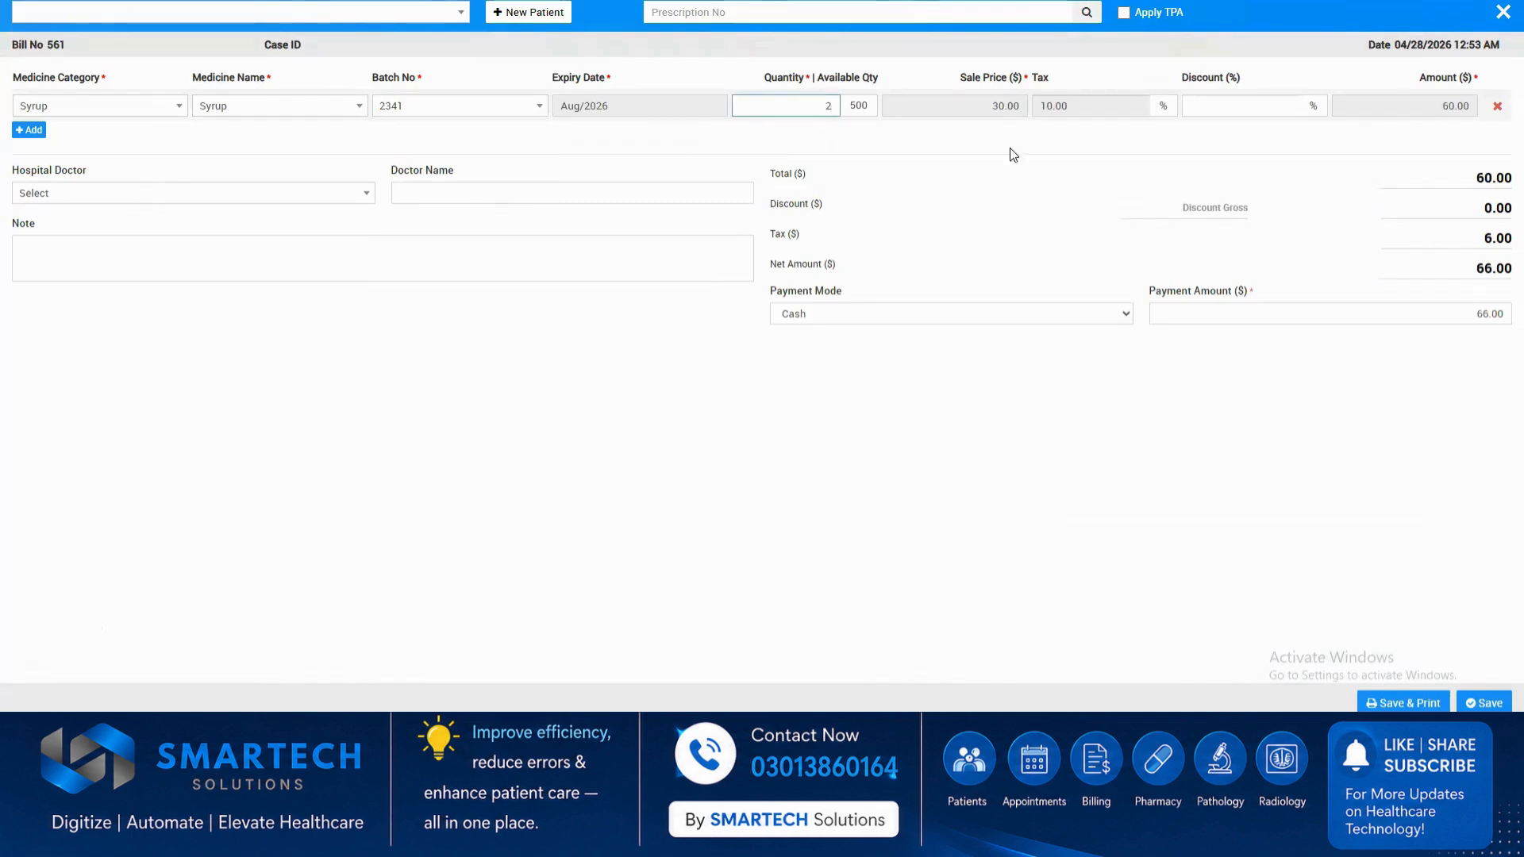
pyautogui.click(1215, 156)
# Add a second medicine row for the injection BICASOL with batch 23222 and a quantity of 1.
pyautogui.click(30, 130)
pyautogui.click(120, 140)
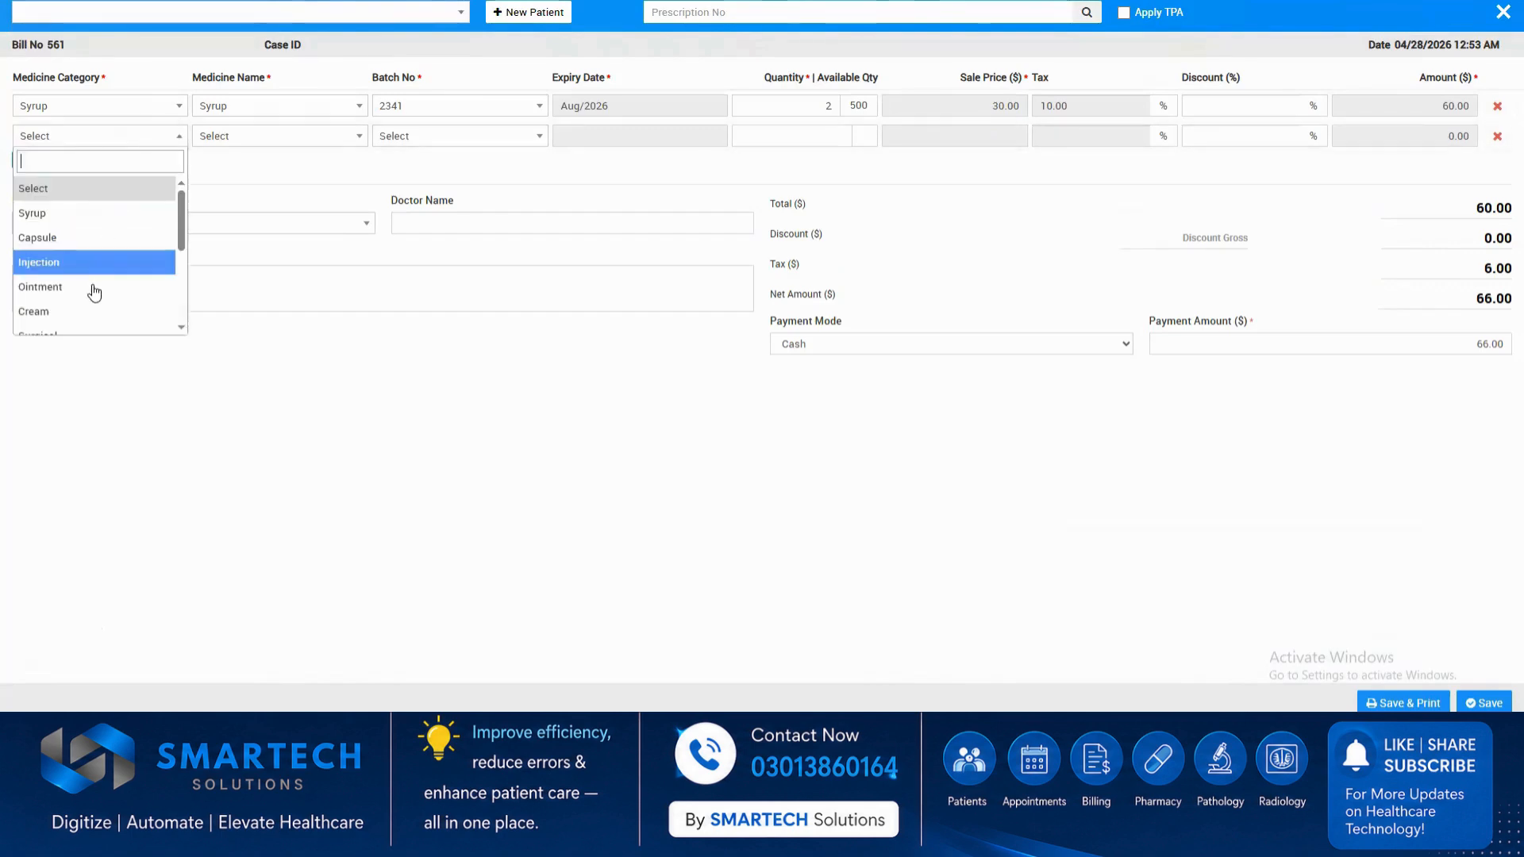
pyautogui.click(81, 263)
pyautogui.click(264, 144)
pyautogui.click(262, 214)
pyautogui.click(418, 136)
pyautogui.click(405, 262)
pyautogui.click(794, 135)
pyautogui.write('1')
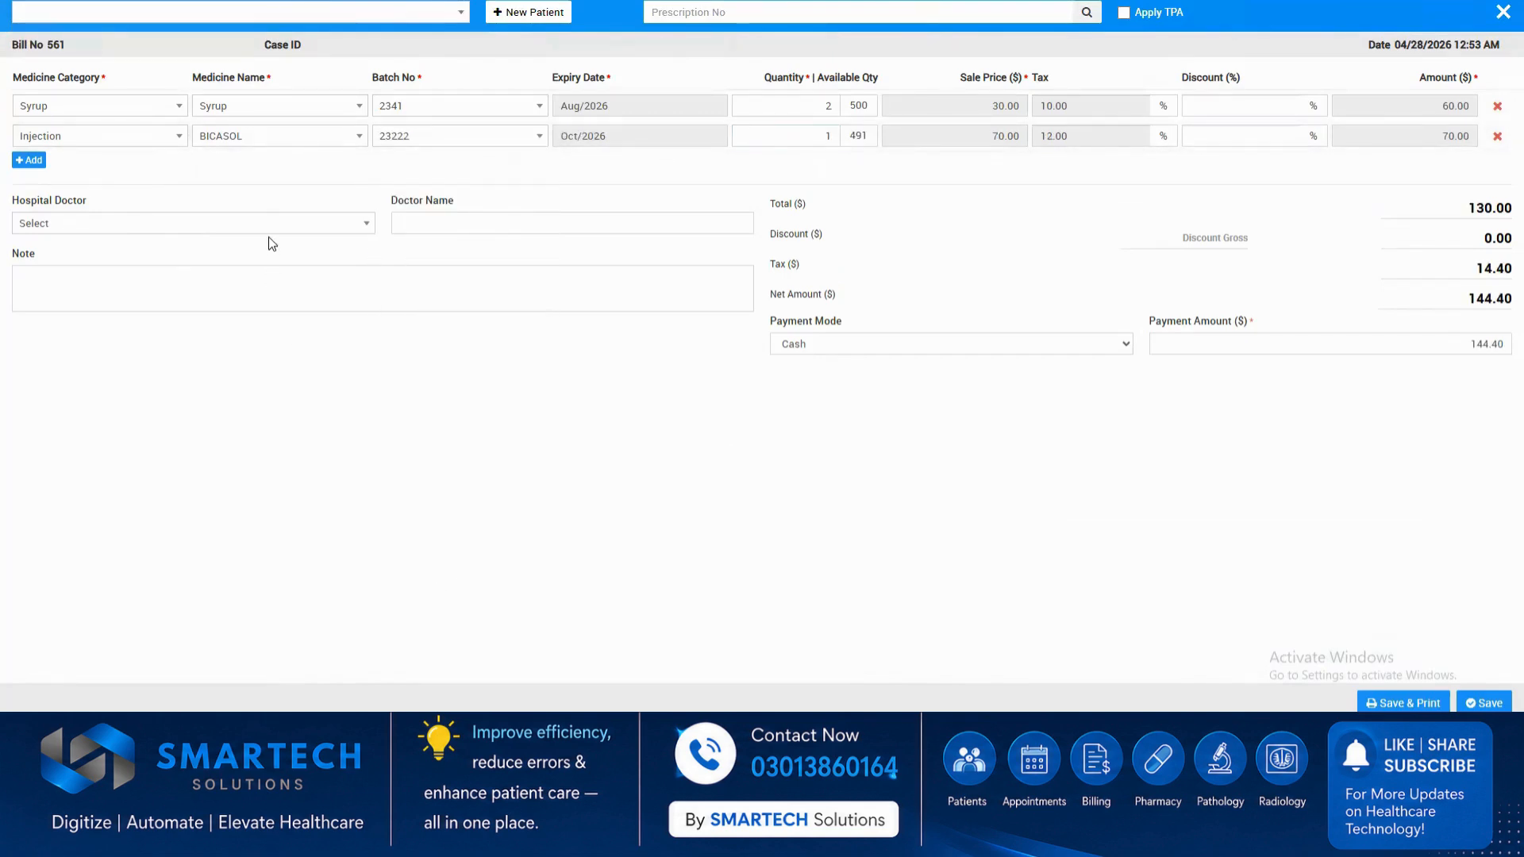
# Check the hospital doctor, note and payment amount fields and try to save and print the pharmacy bill.
pyautogui.click(271, 227)
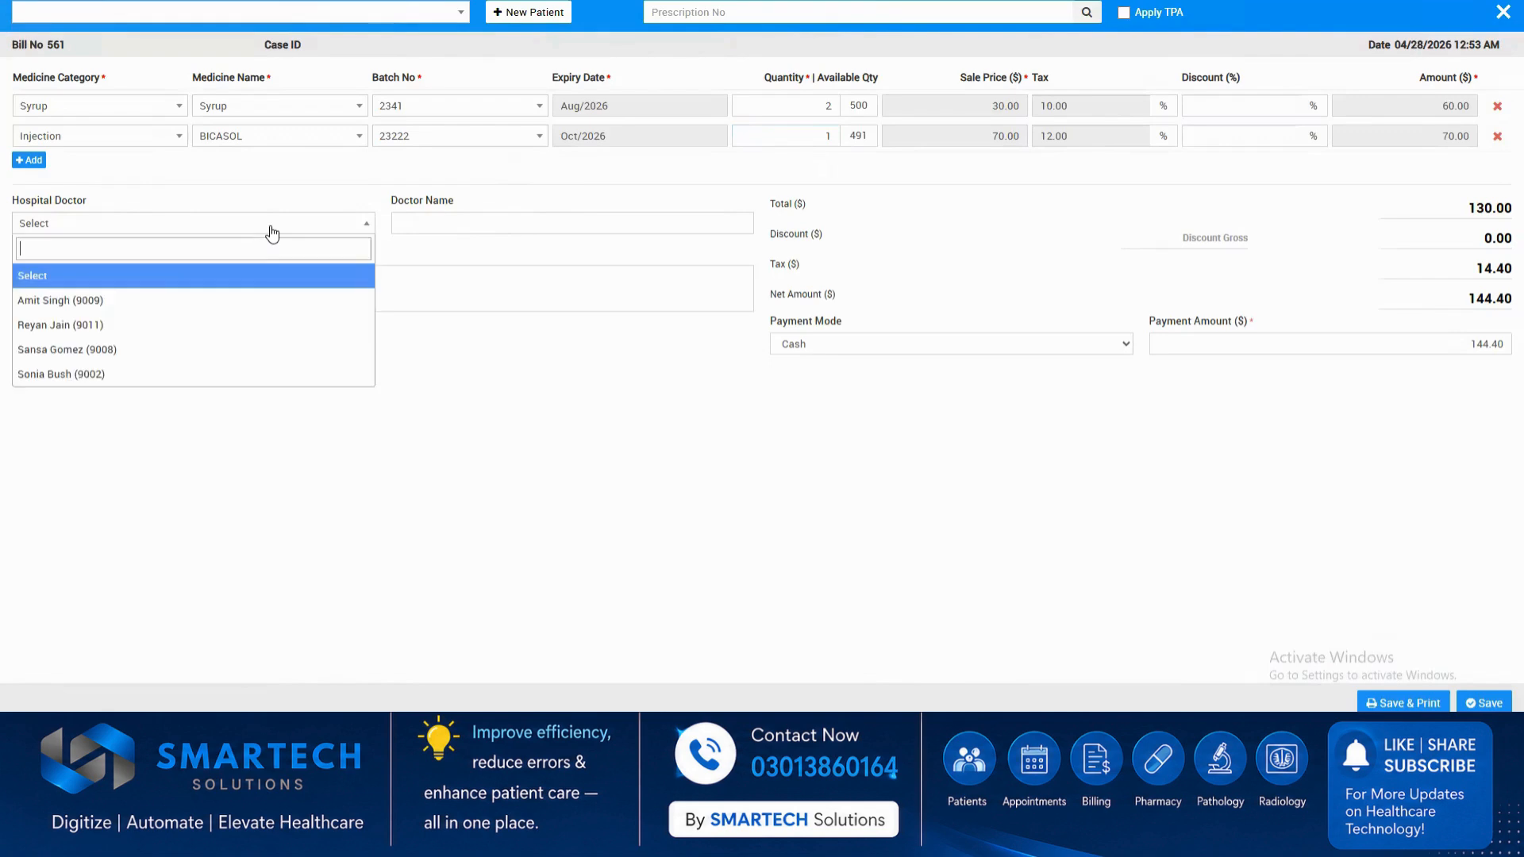
pyautogui.click(526, 268)
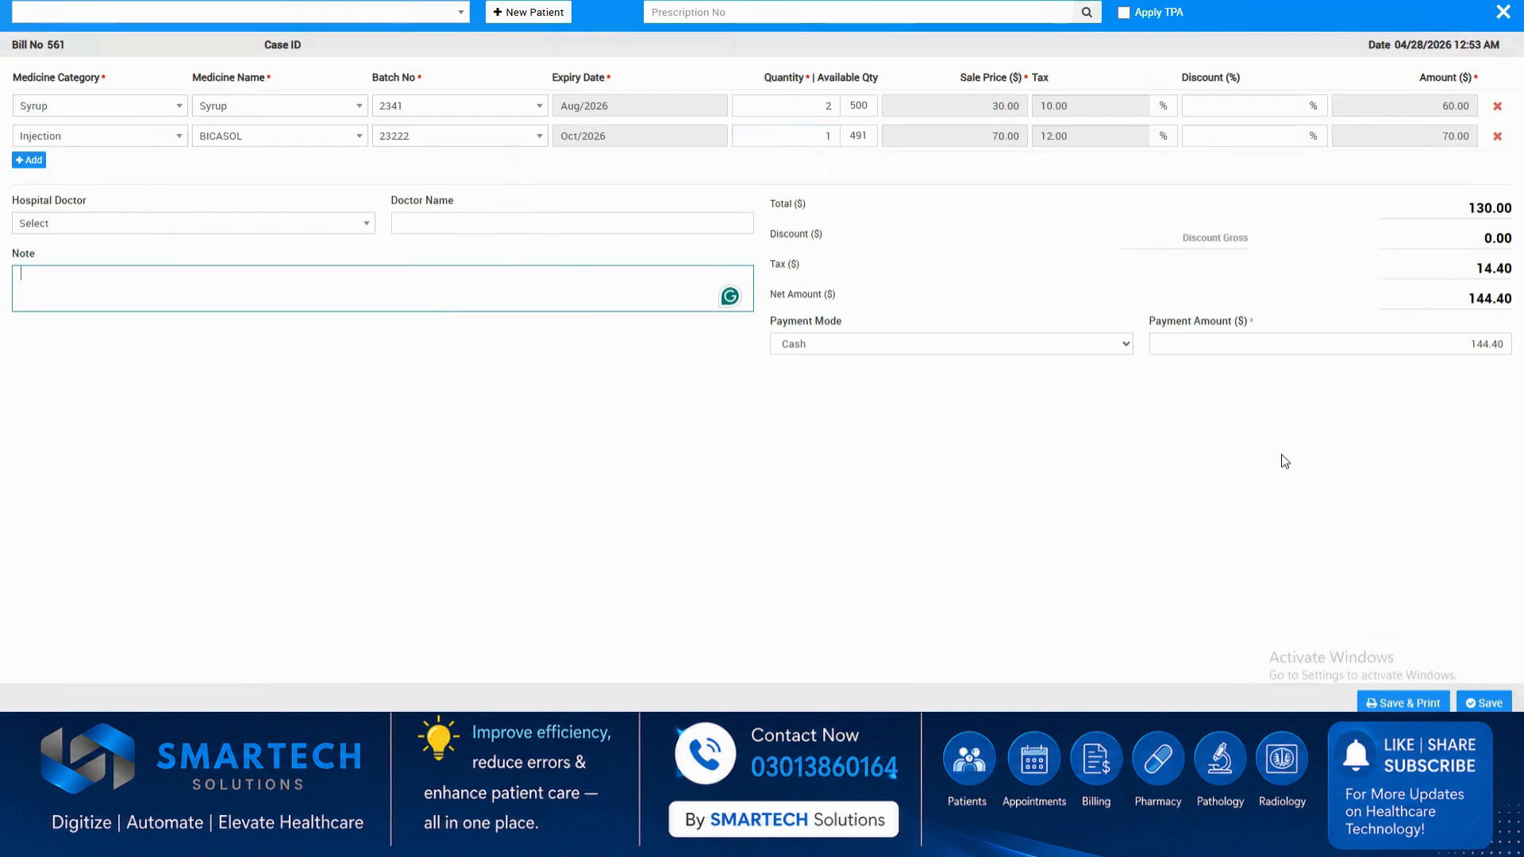
pyautogui.click(1294, 345)
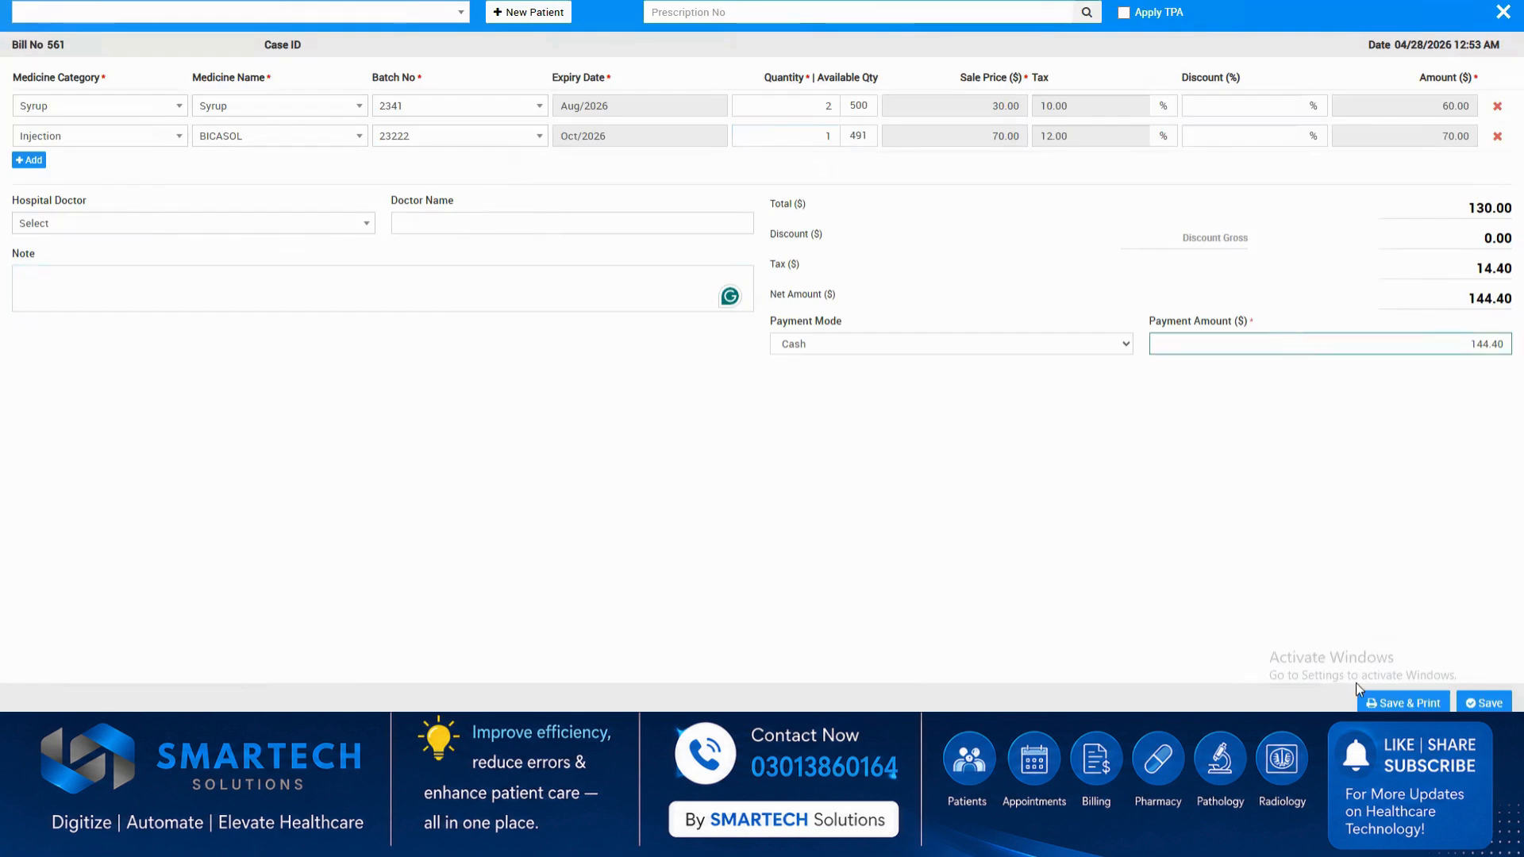
pyautogui.click(1380, 702)
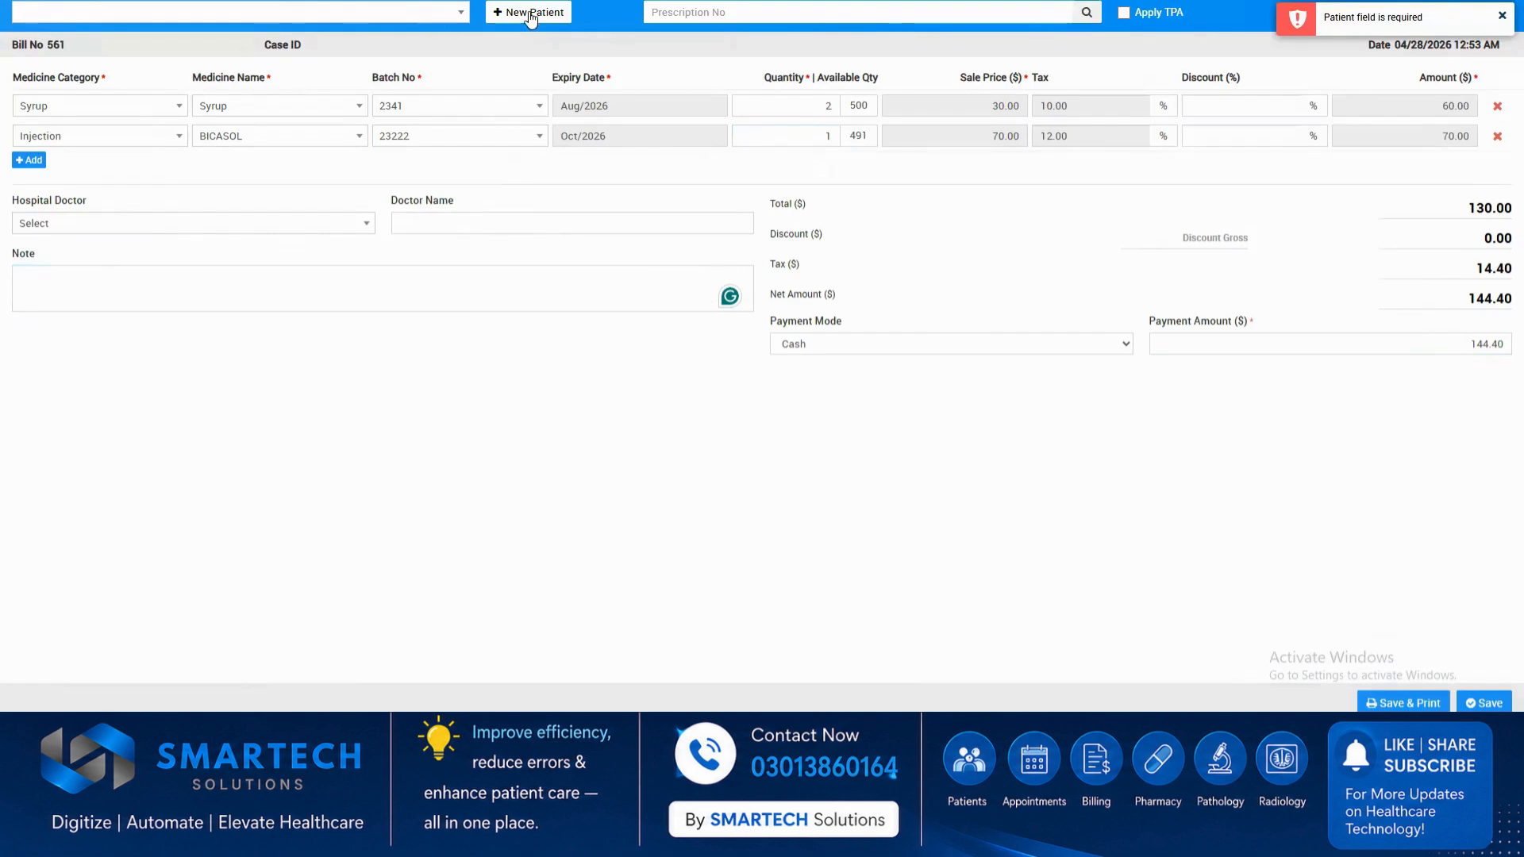
# Choose an existing patient for the pharmacy bill, try to save and print it, and close the bill form.
pyautogui.click(460, 14)
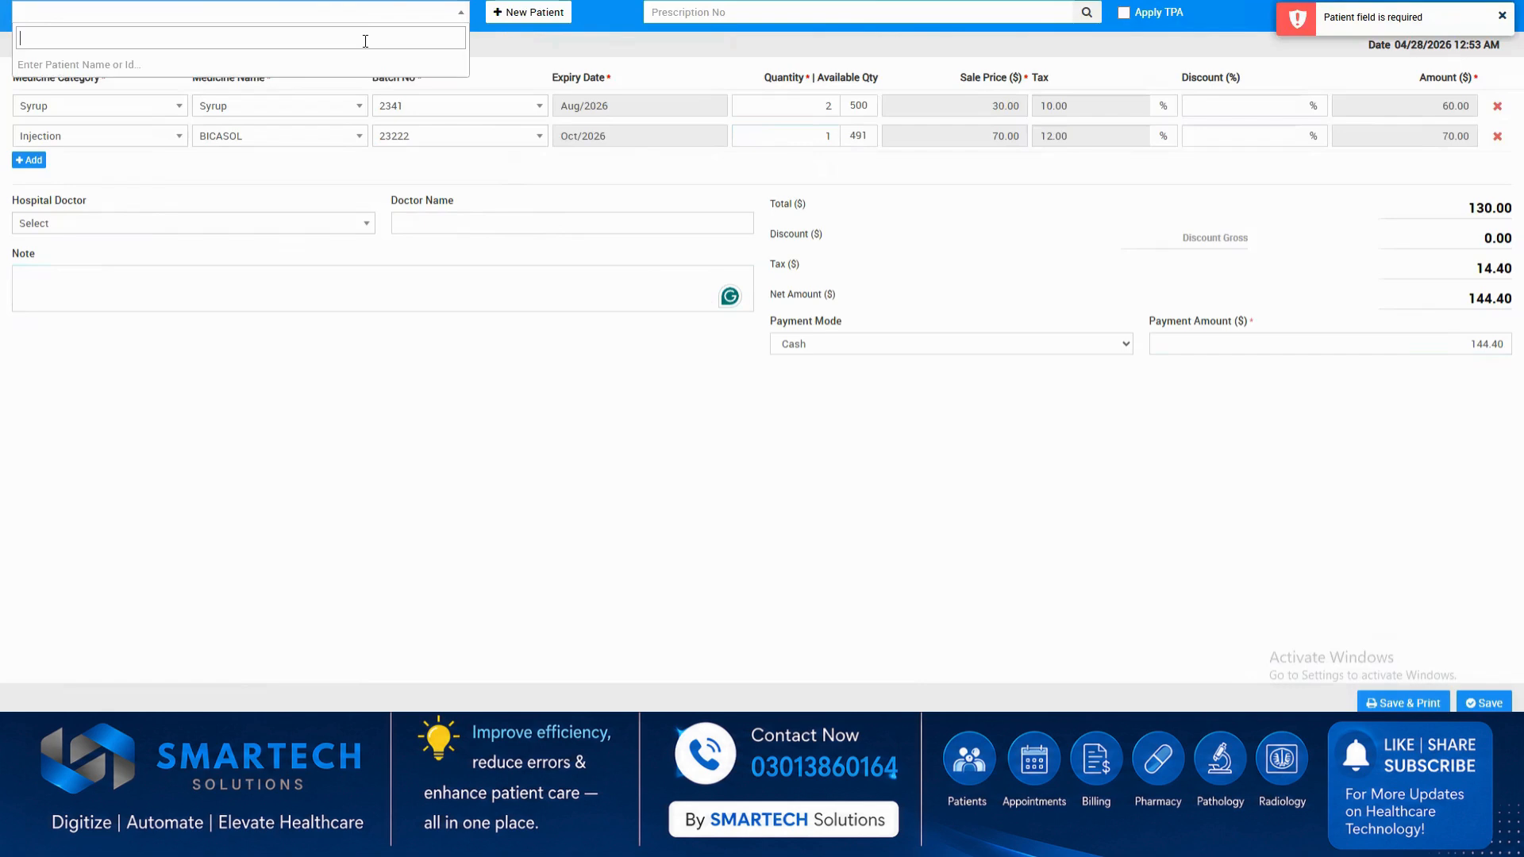
pyautogui.write('a')
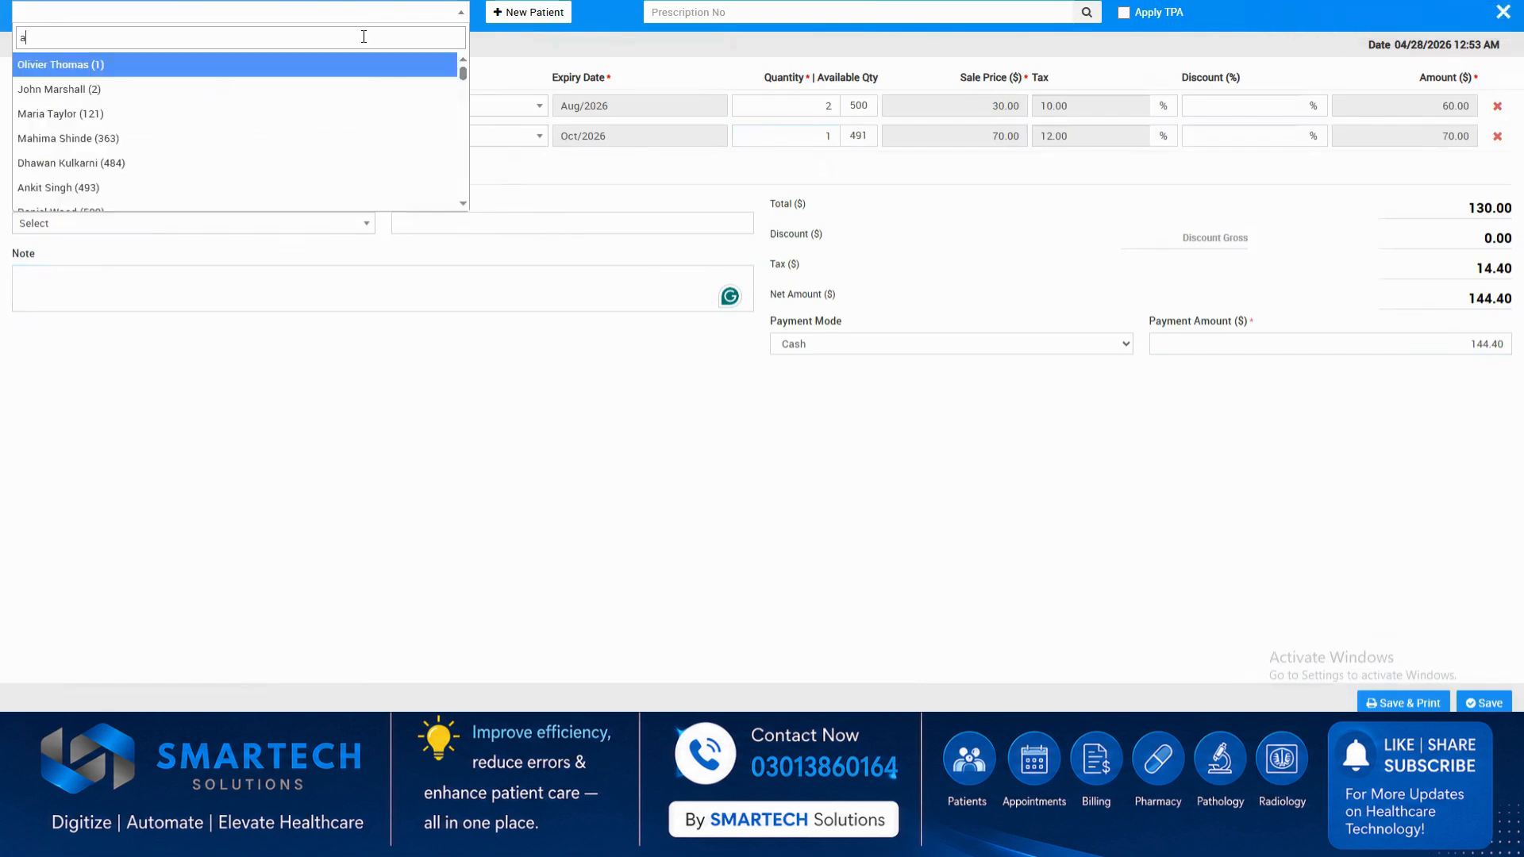
pyautogui.click(67, 91)
pyautogui.click(1374, 703)
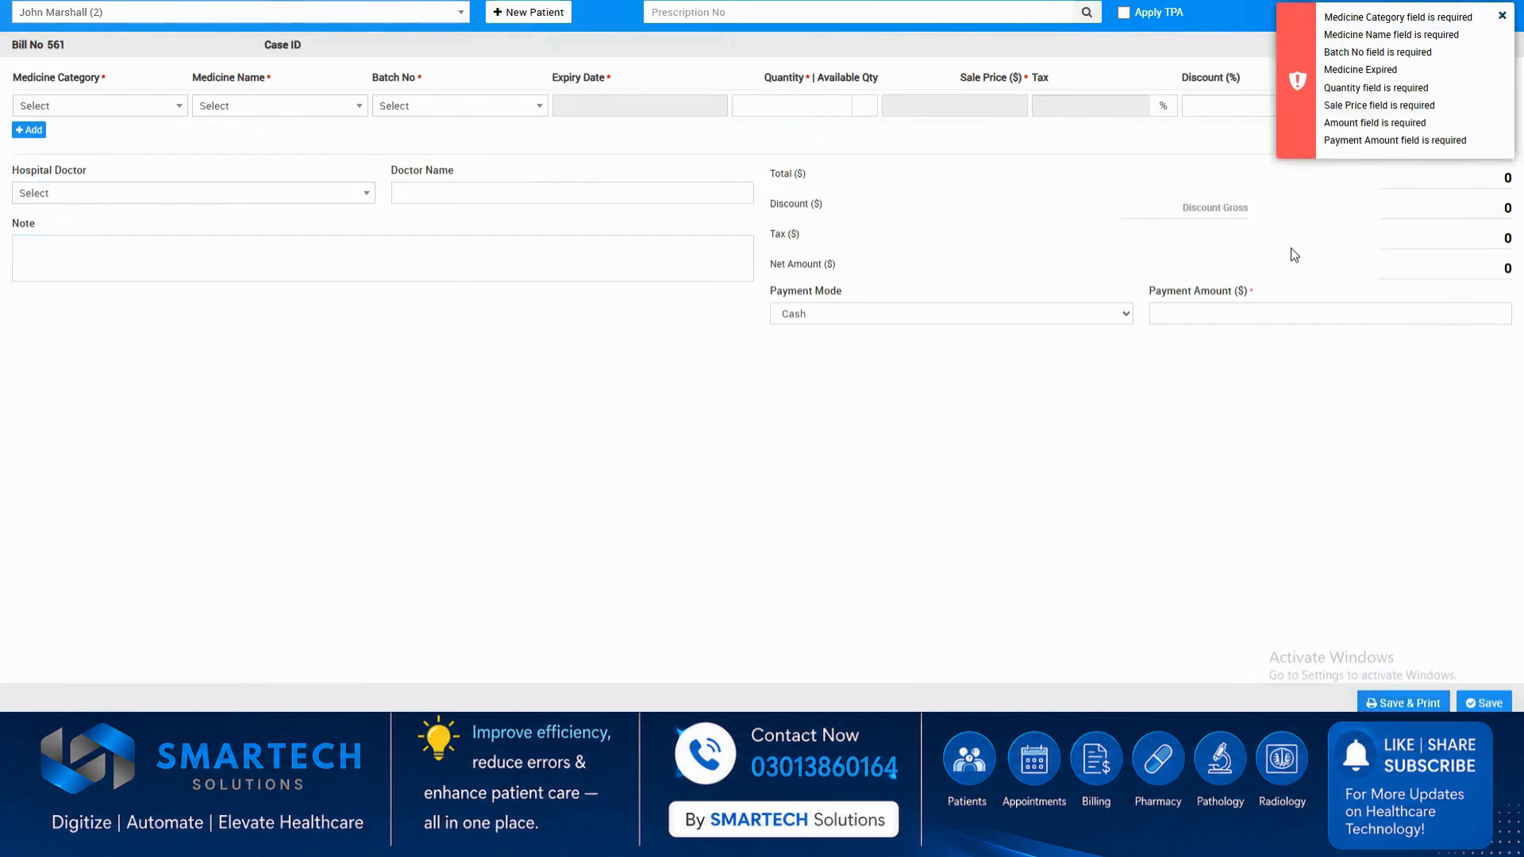
pyautogui.click(1502, 19)
pyautogui.click(1503, 24)
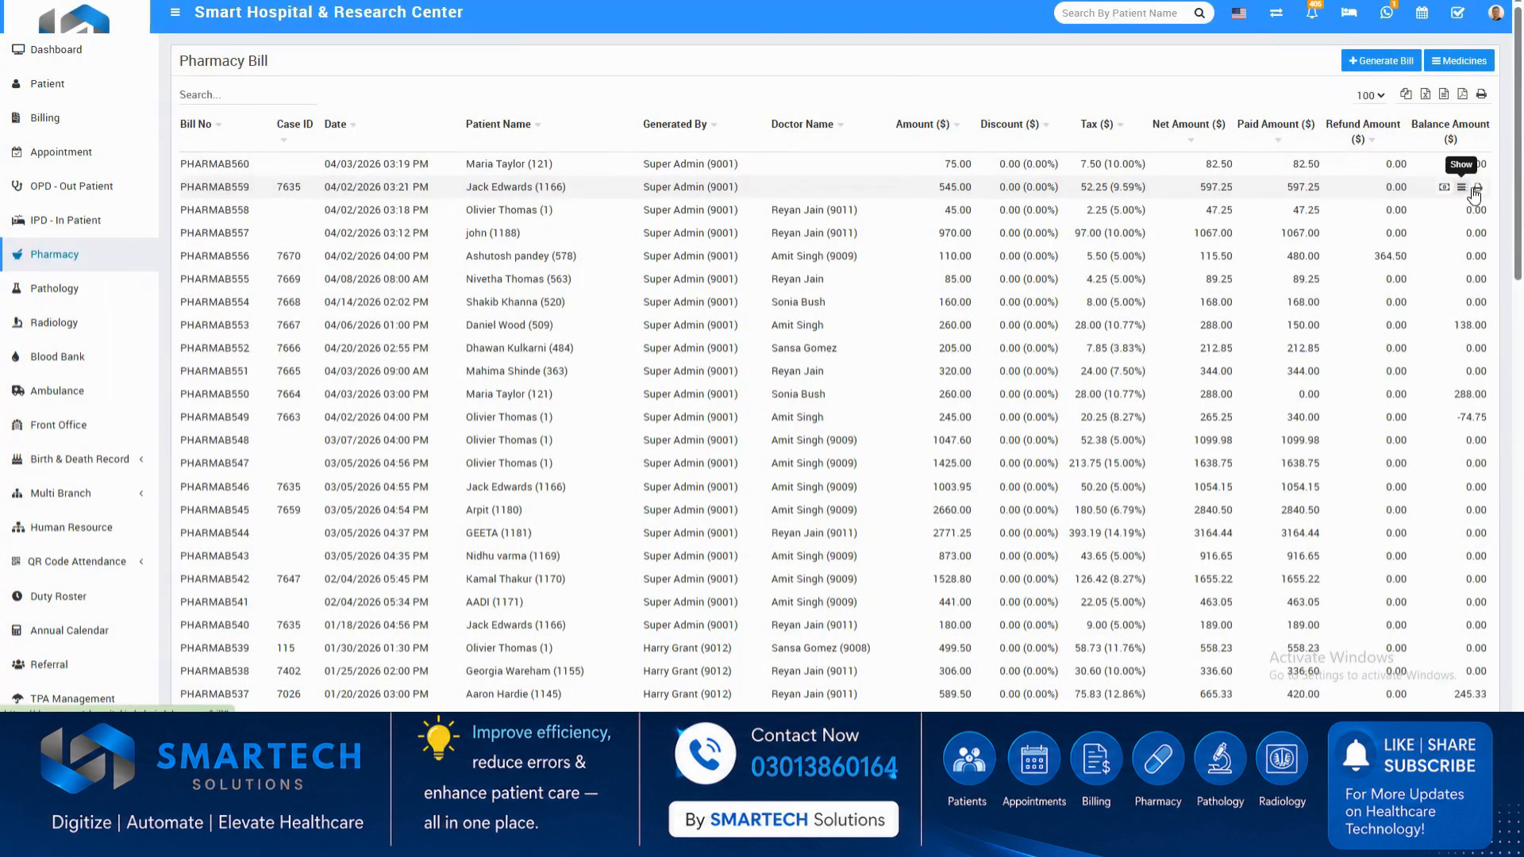
# Preview the printout of the second pharmacy bill in the list and close the preview without saving.
pyautogui.click(1476, 188)
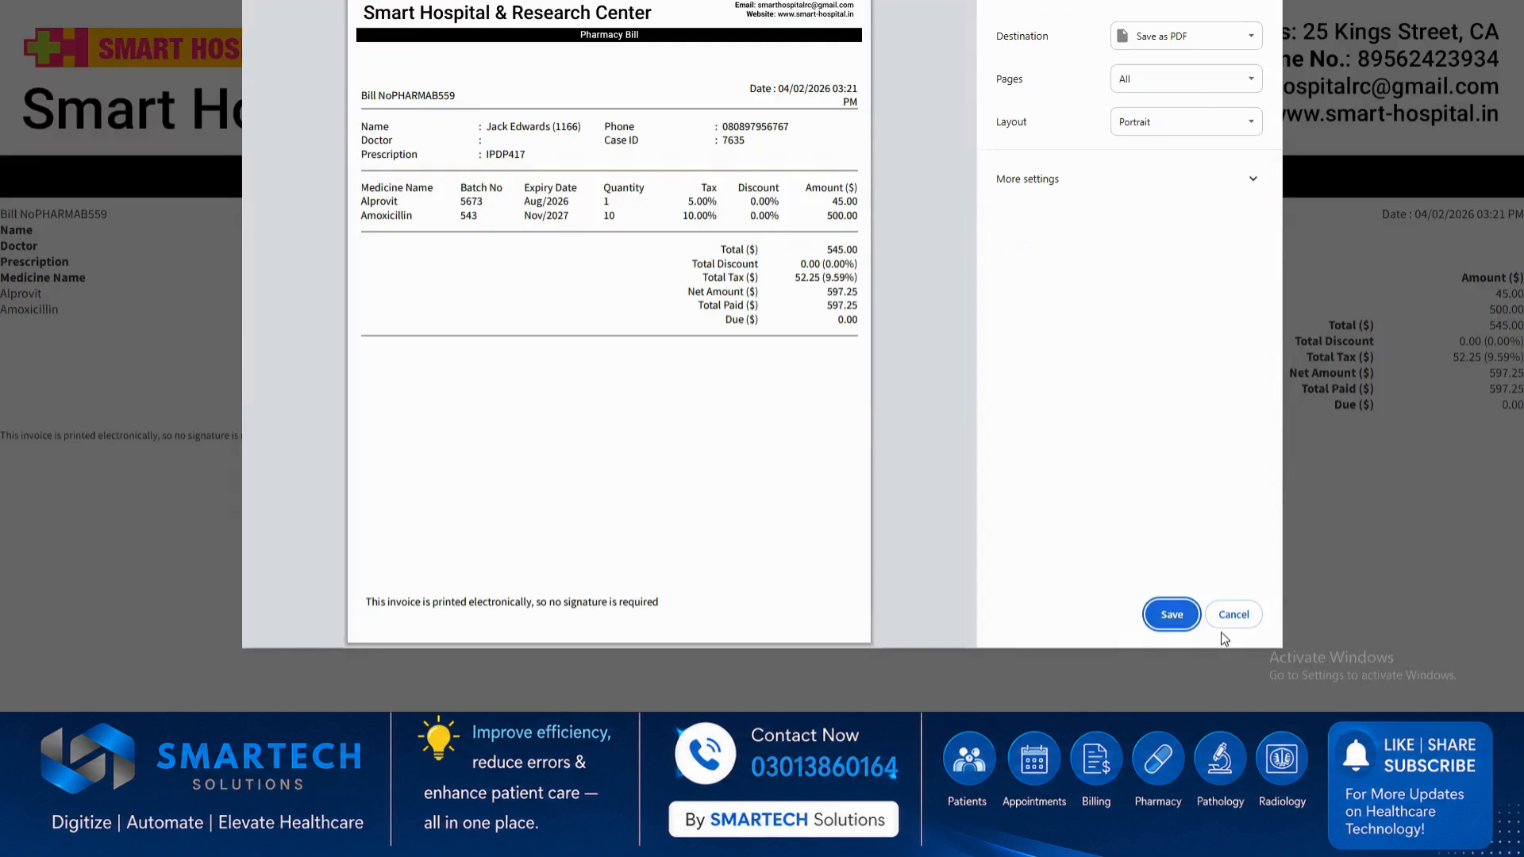
pyautogui.click(1232, 616)
# Show the list of pathology tests and check the form for adding a new test, closing it empty.
pyautogui.click(89, 291)
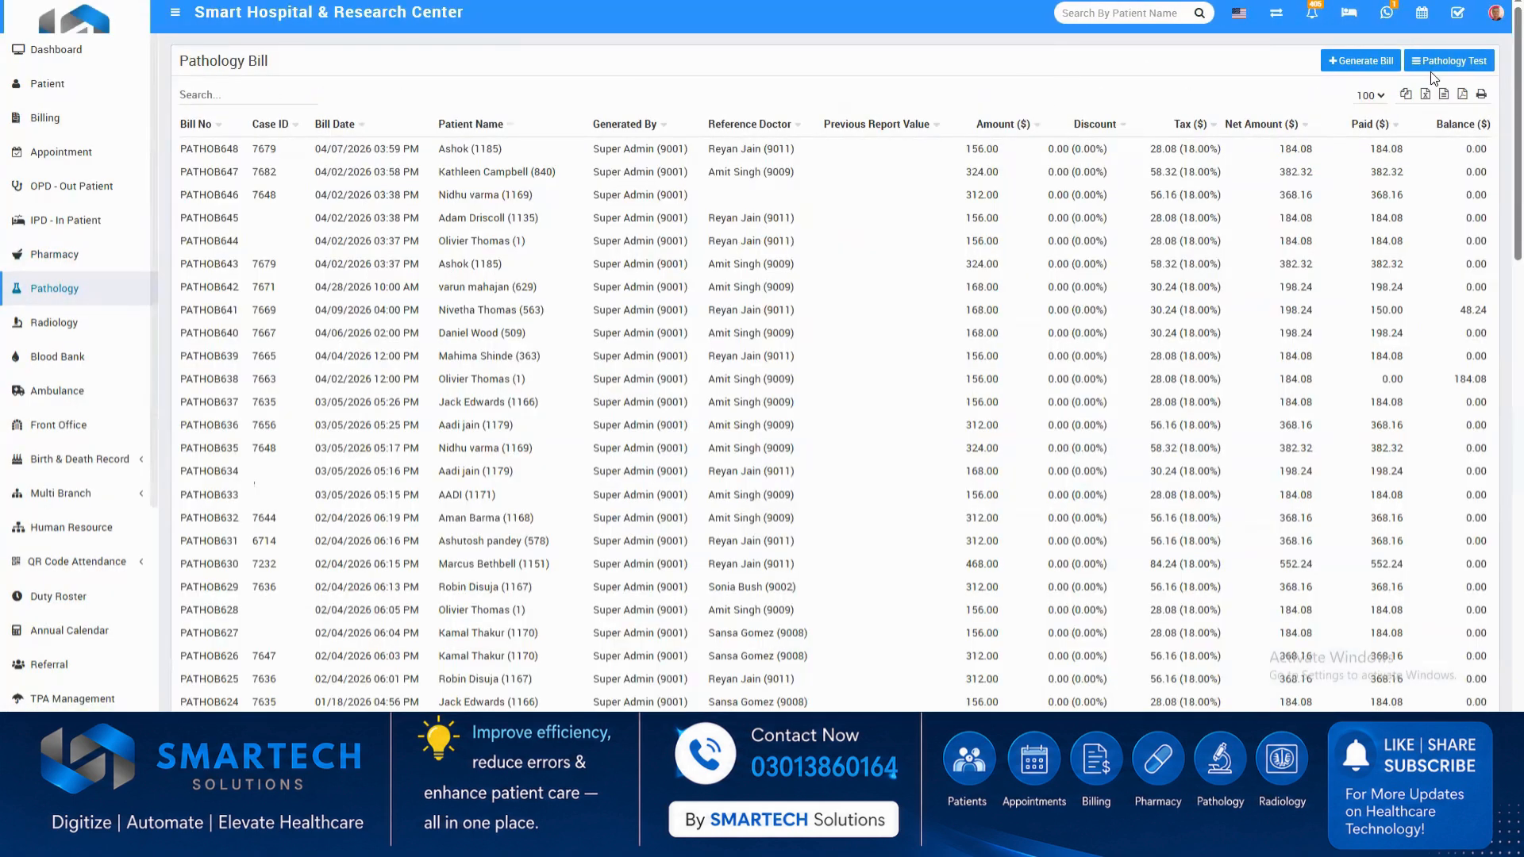
pyautogui.click(1431, 67)
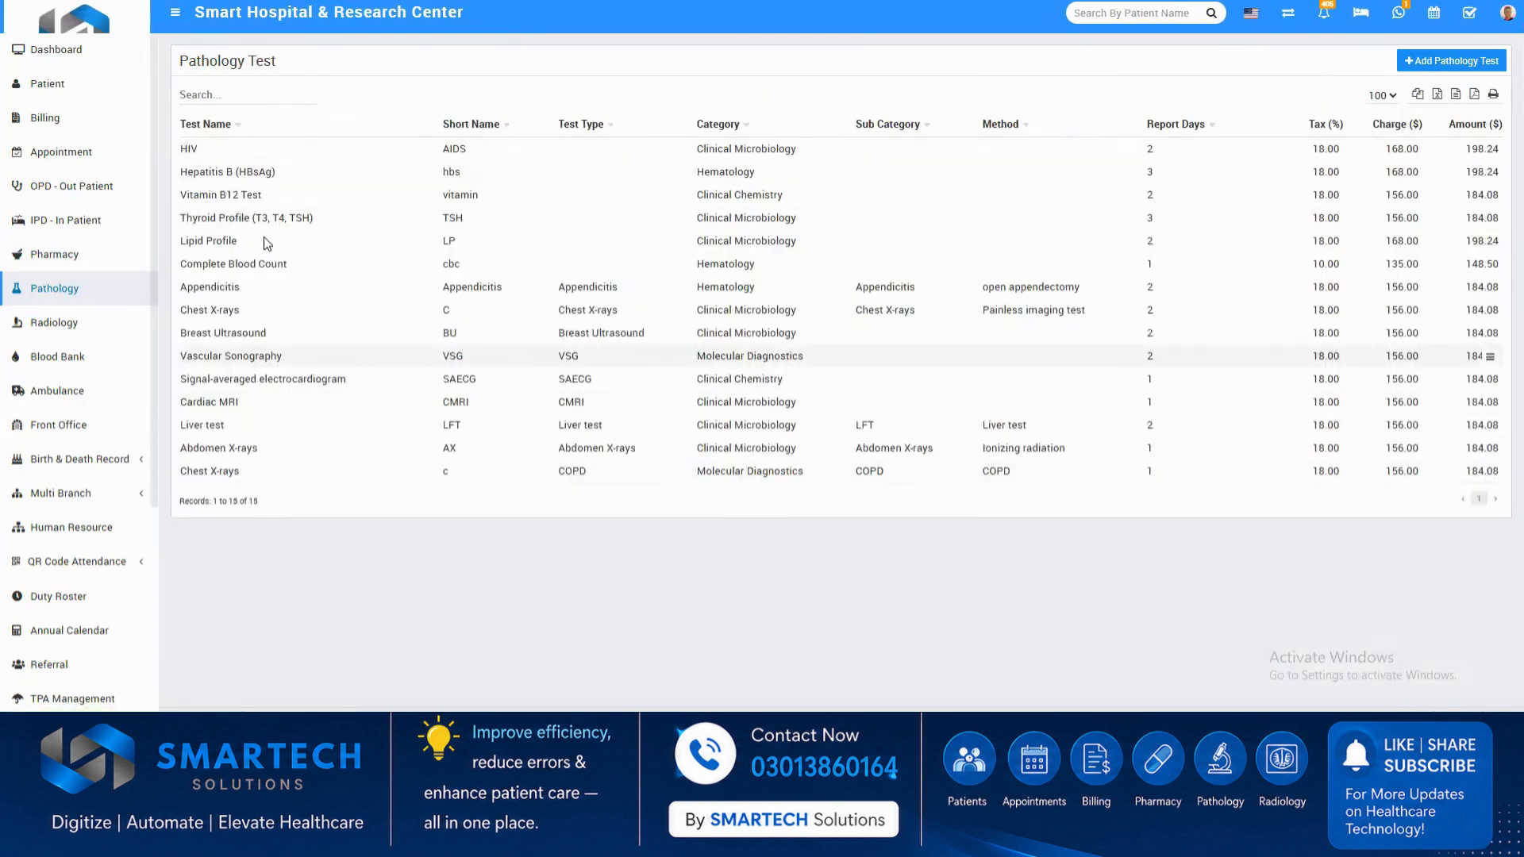
pyautogui.click(1450, 63)
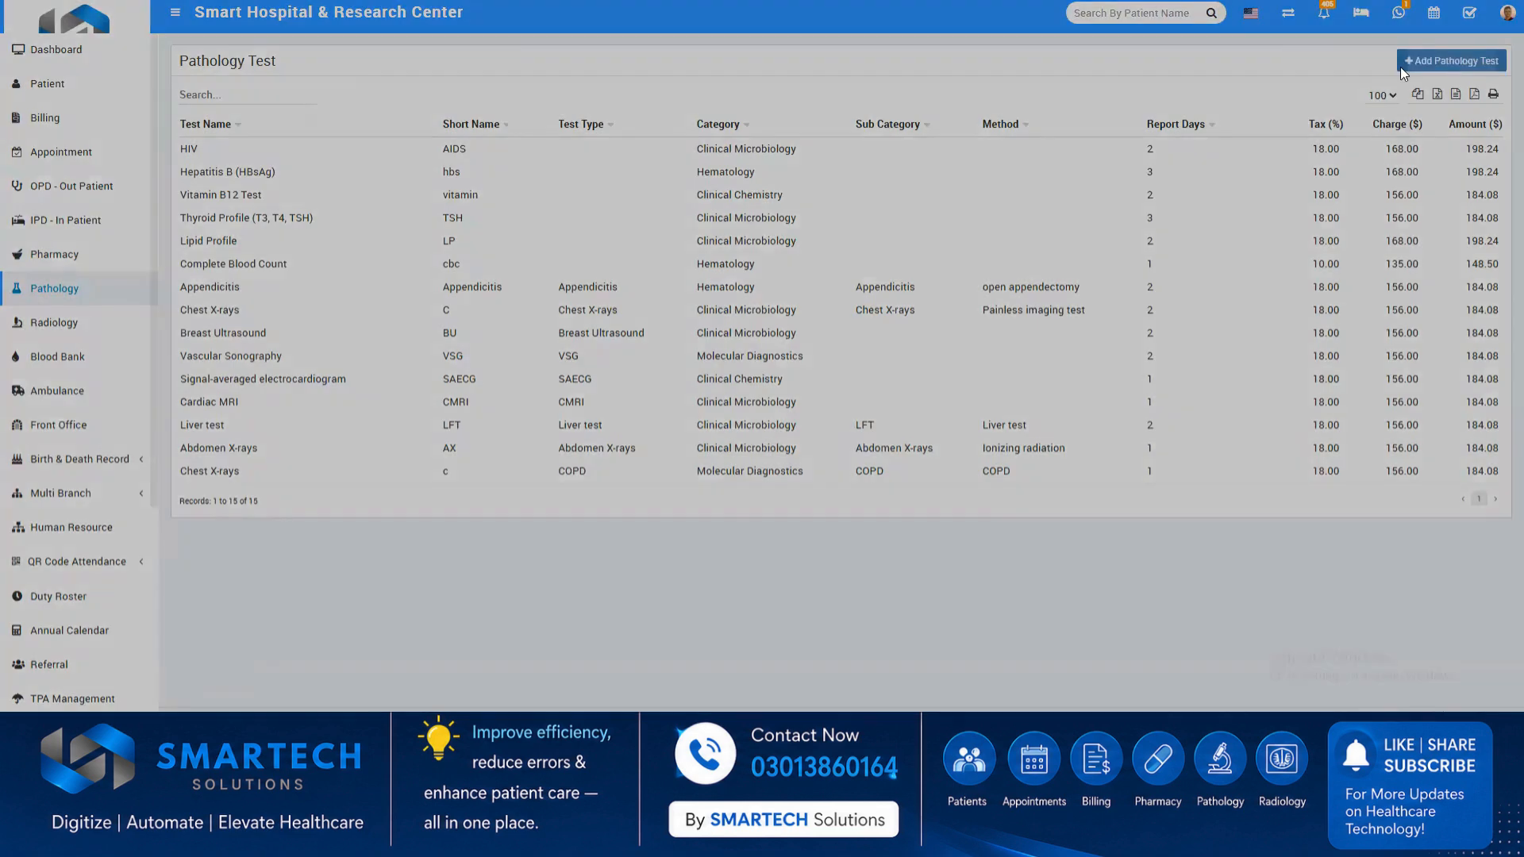
pyautogui.click(1173, 51)
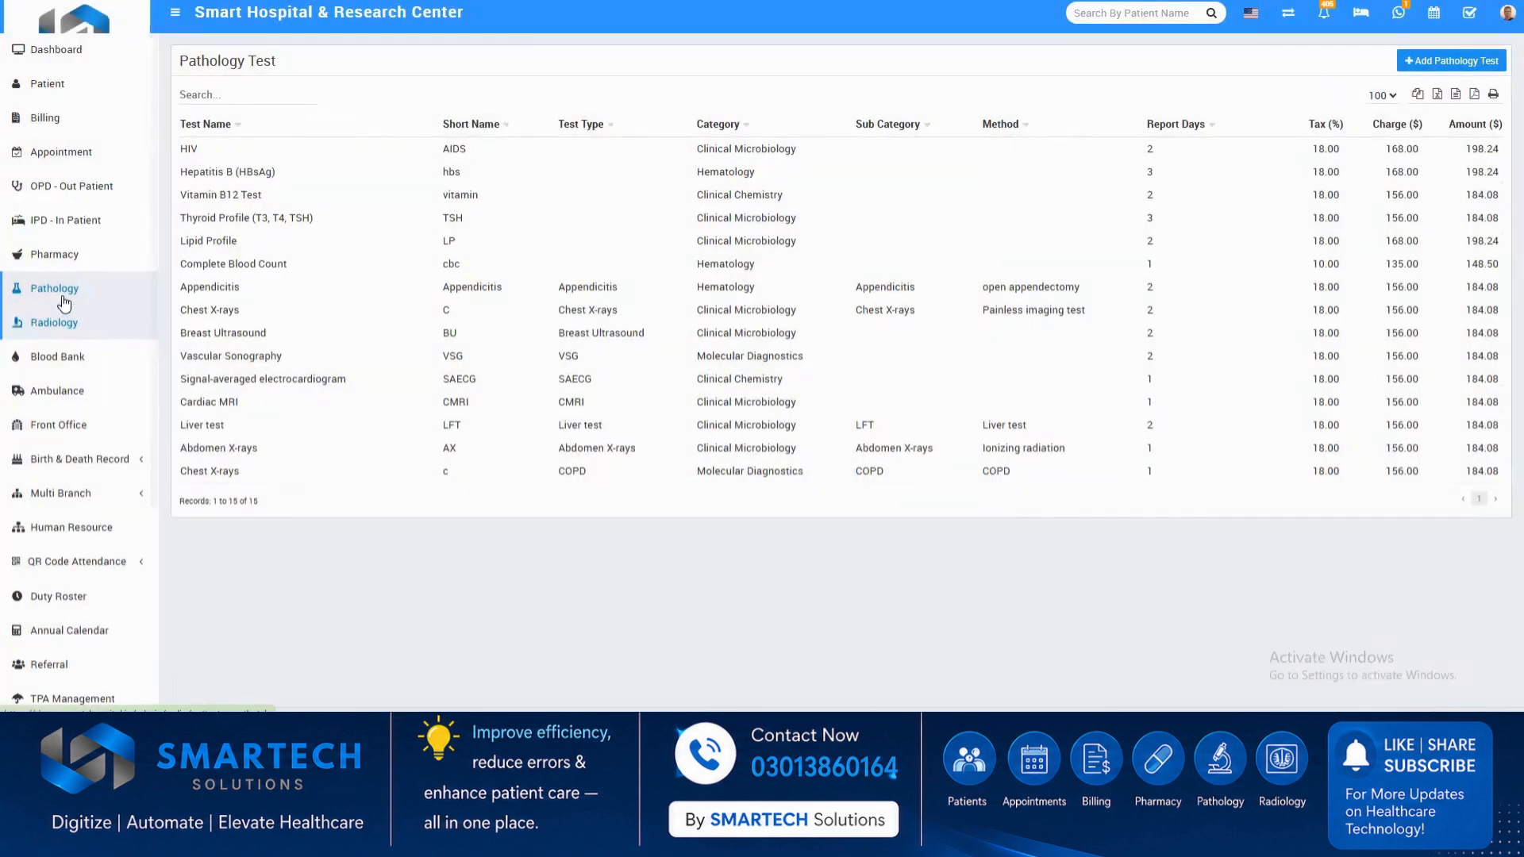
# Return to the pathology bills and start generating a new bill.
pyautogui.click(59, 288)
pyautogui.click(1361, 63)
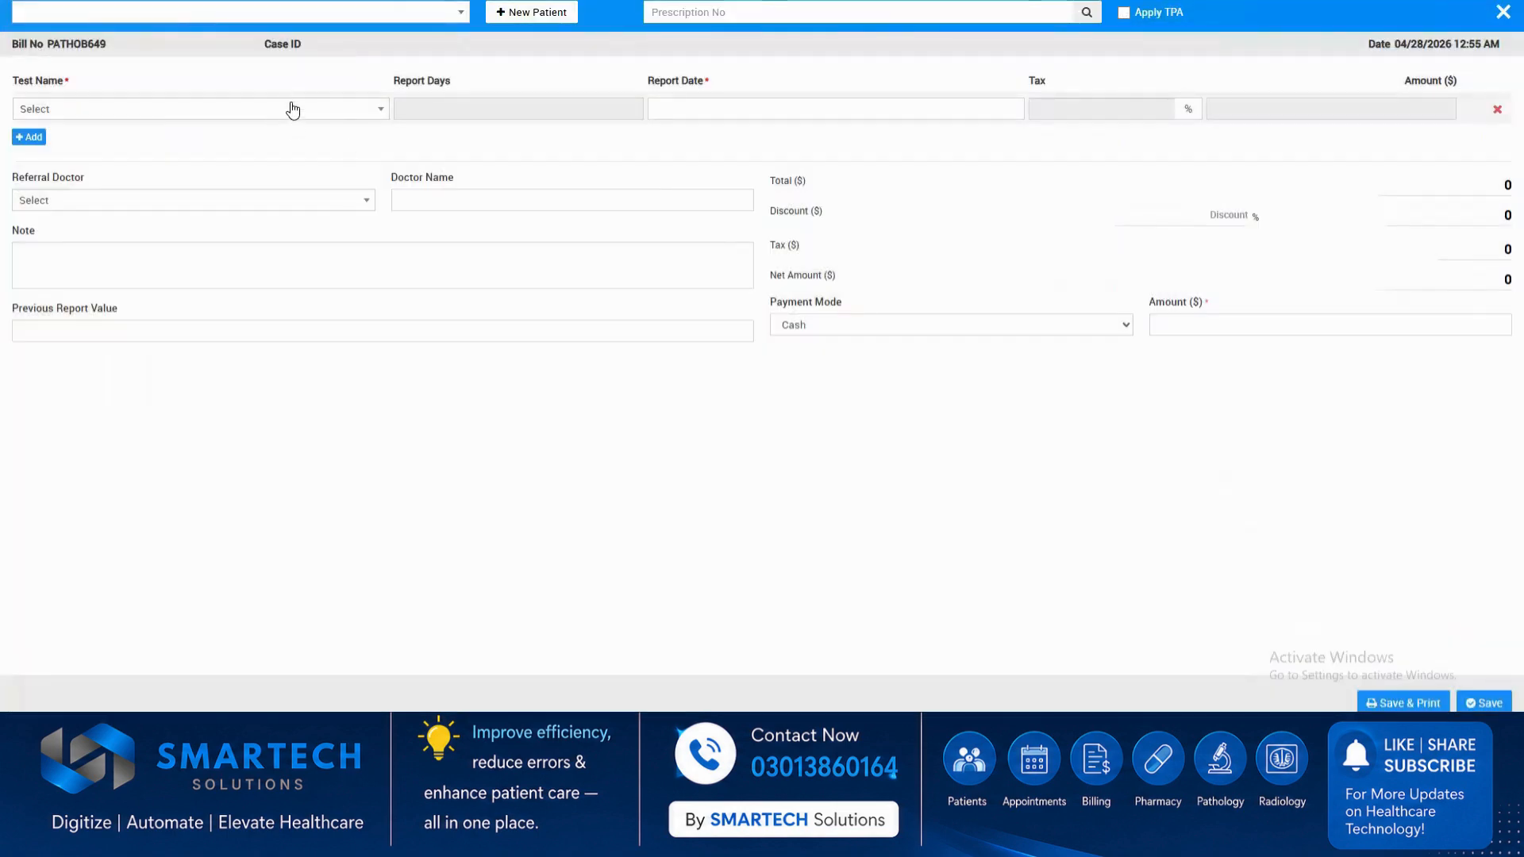
pyautogui.click(293, 108)
pyautogui.click(225, 190)
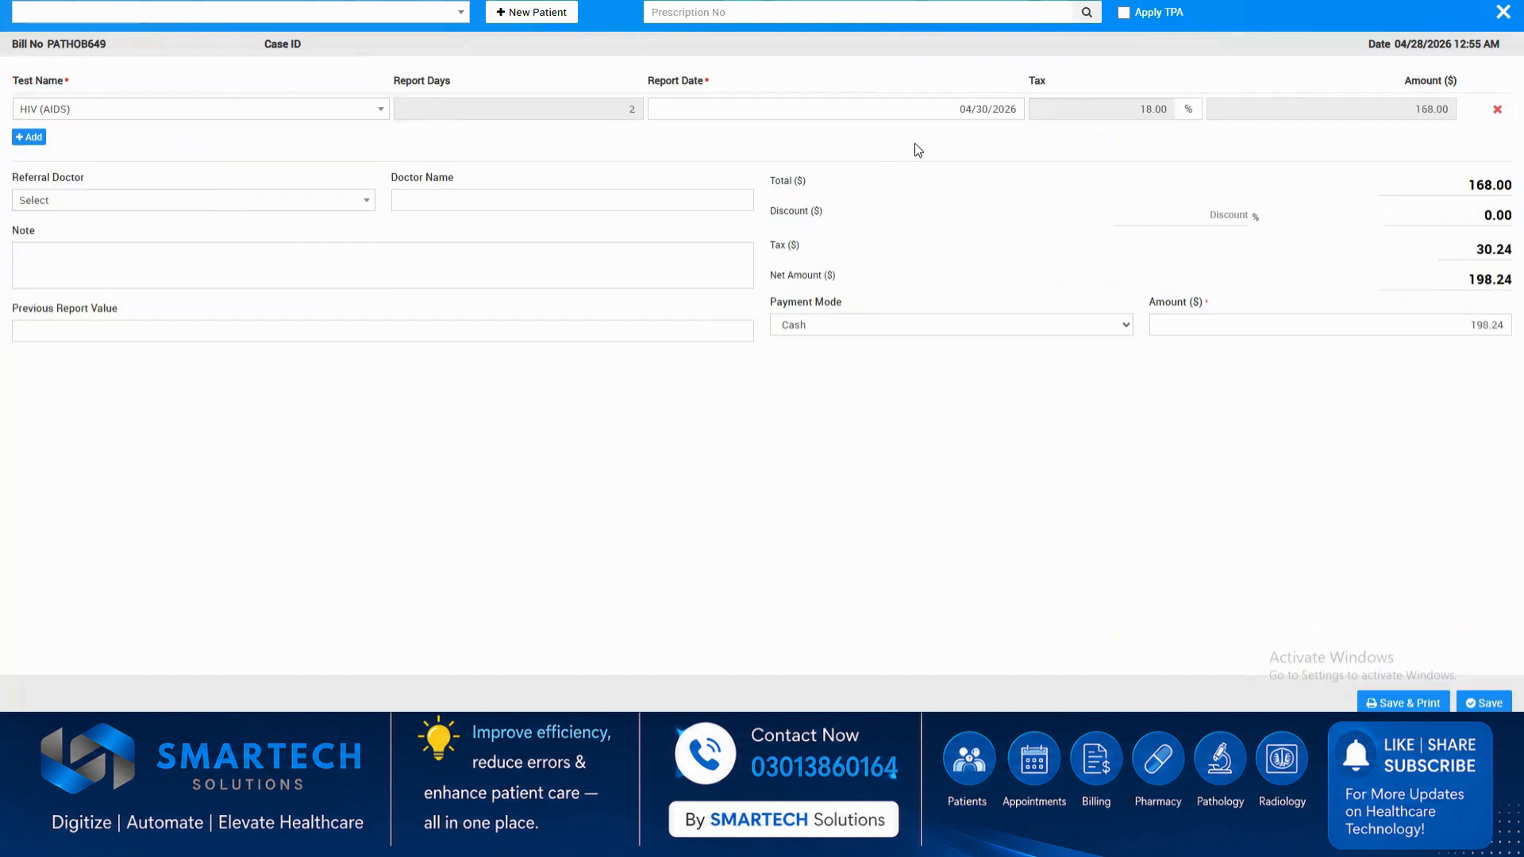
pyautogui.click(274, 201)
pyautogui.click(248, 276)
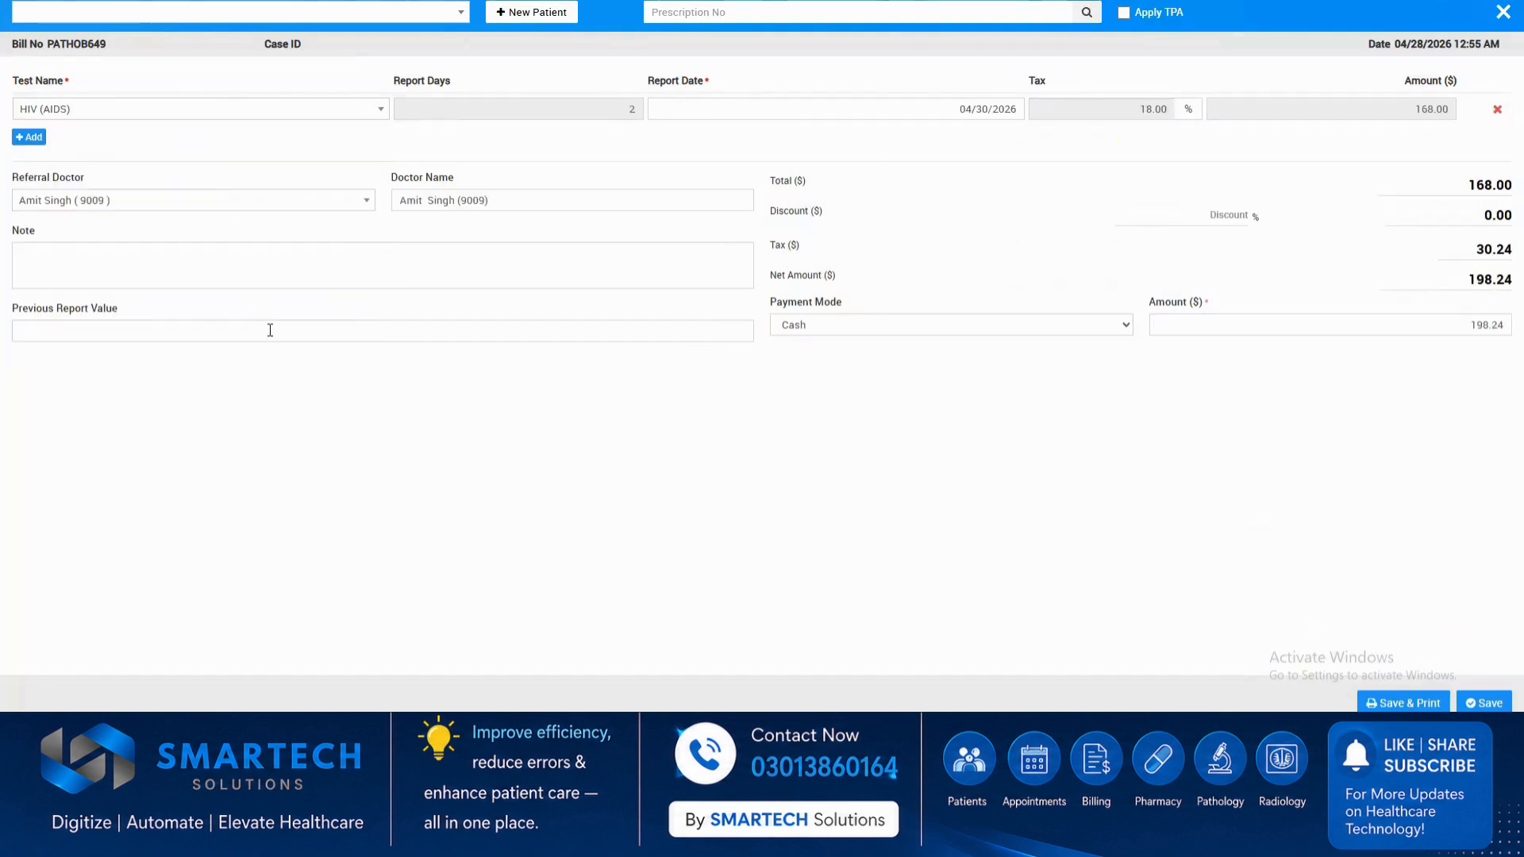
# Bill the HIV (AIDS) test to an existing patient with a referral doctor, and save and print the pathology bill.
pyautogui.click(463, 11)
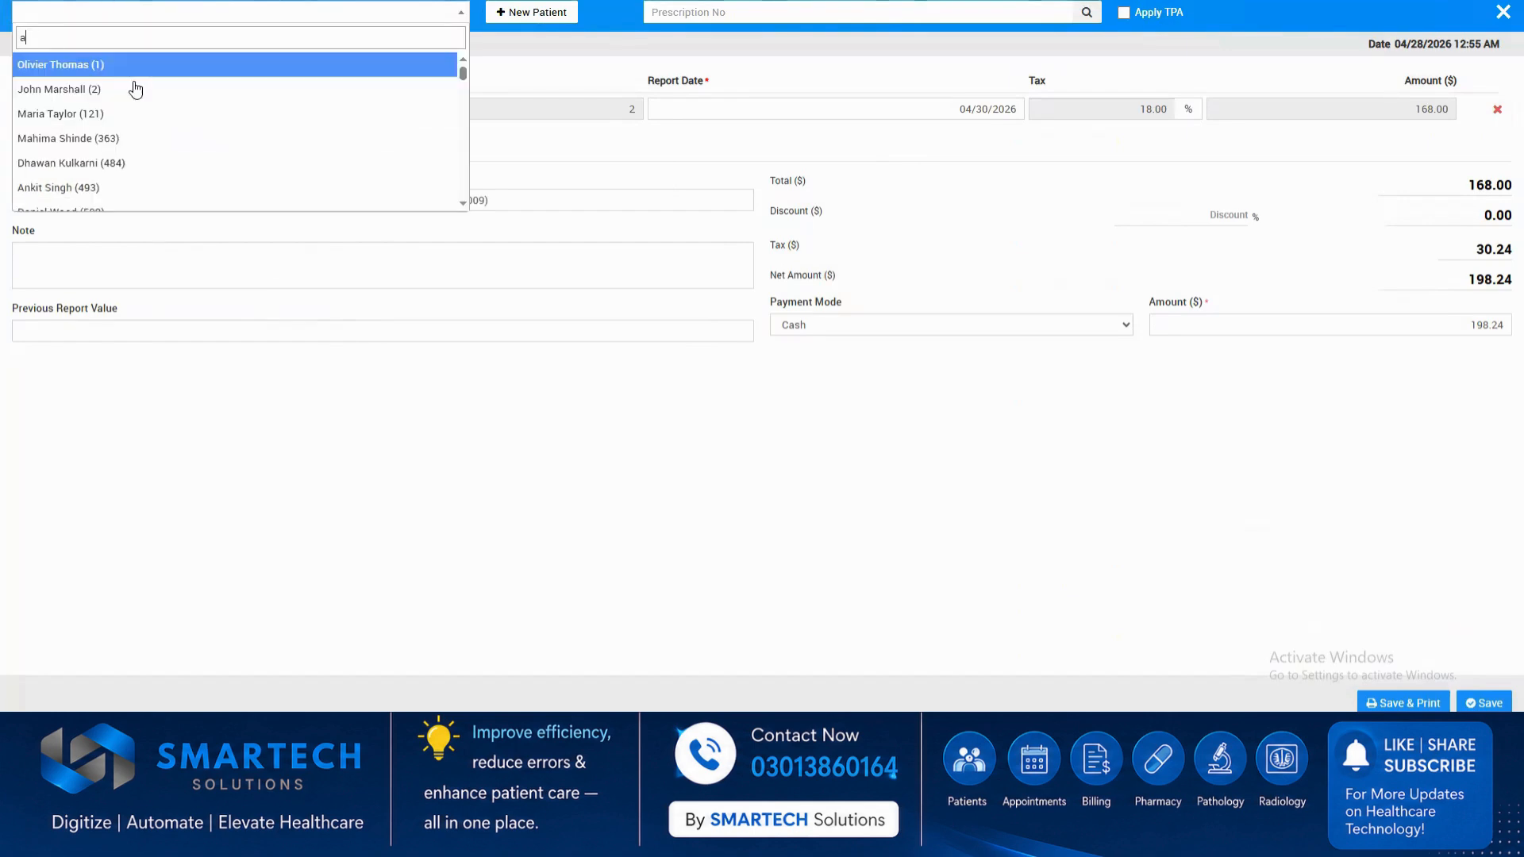
pyautogui.click(135, 90)
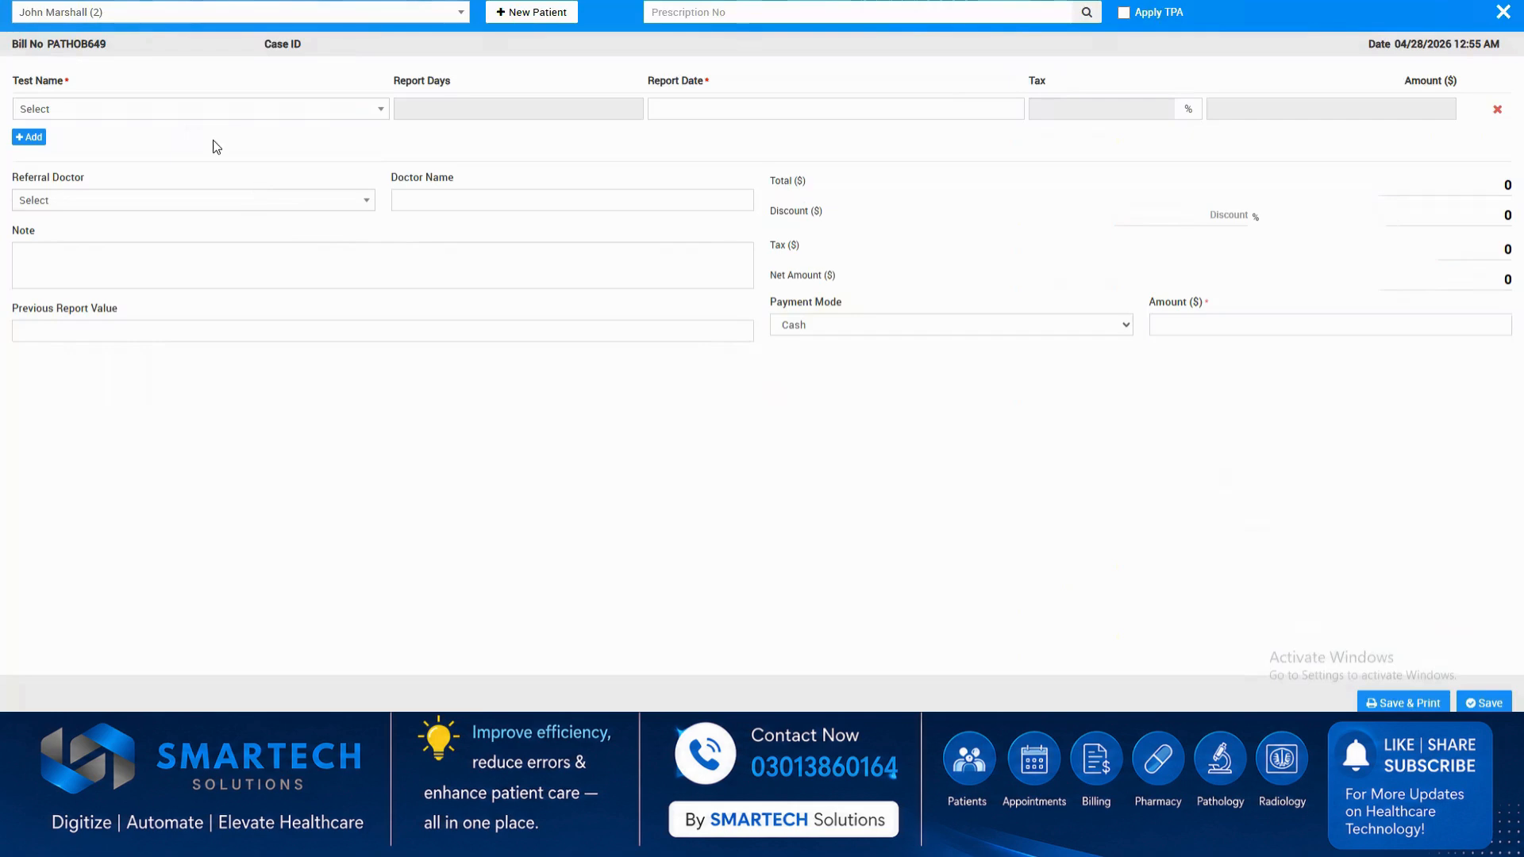
pyautogui.click(222, 114)
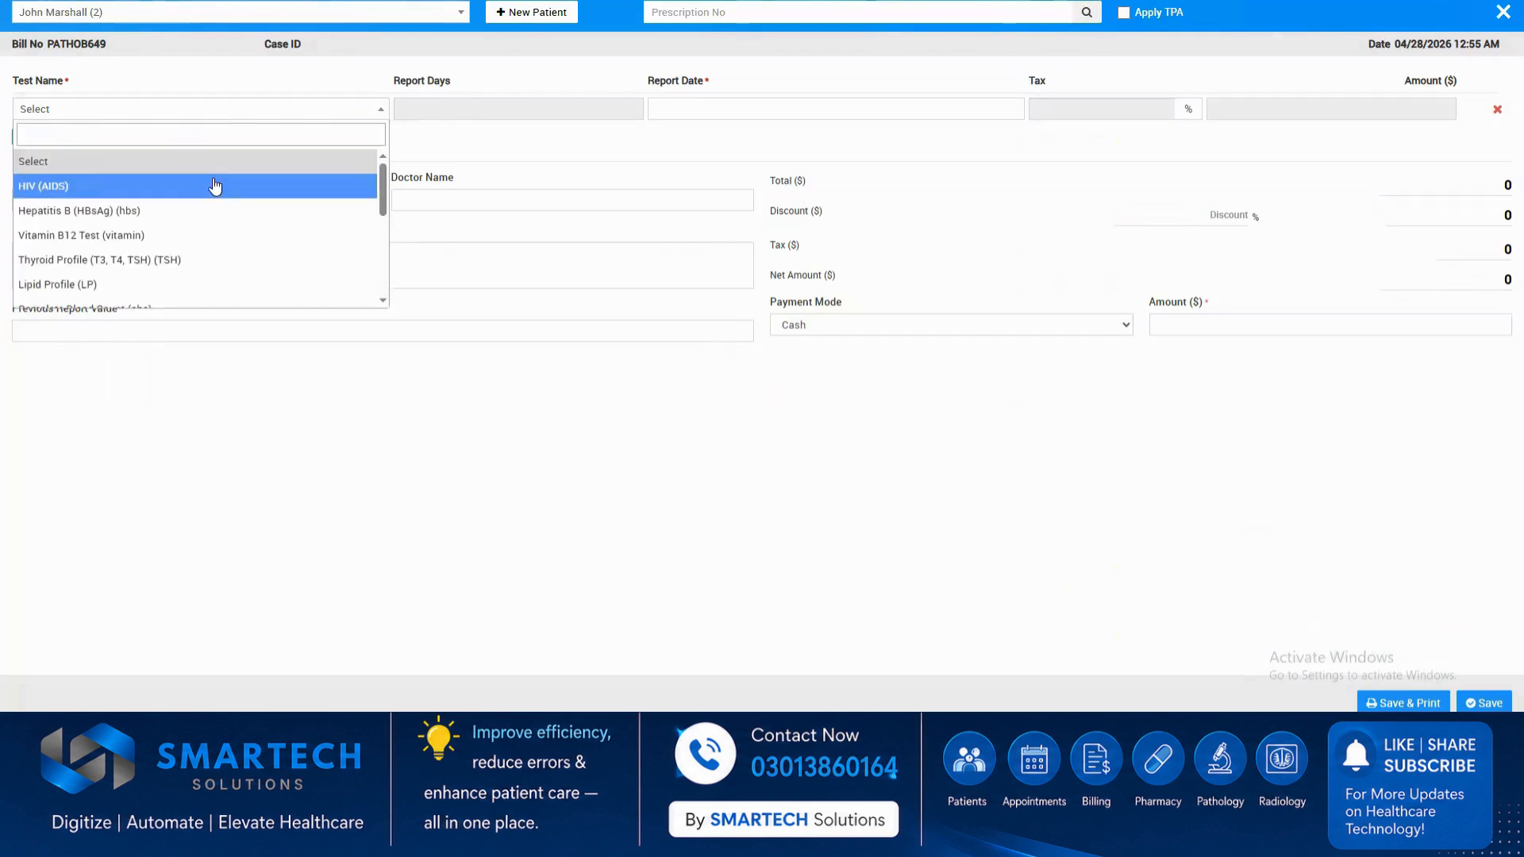
pyautogui.click(214, 186)
pyautogui.click(348, 204)
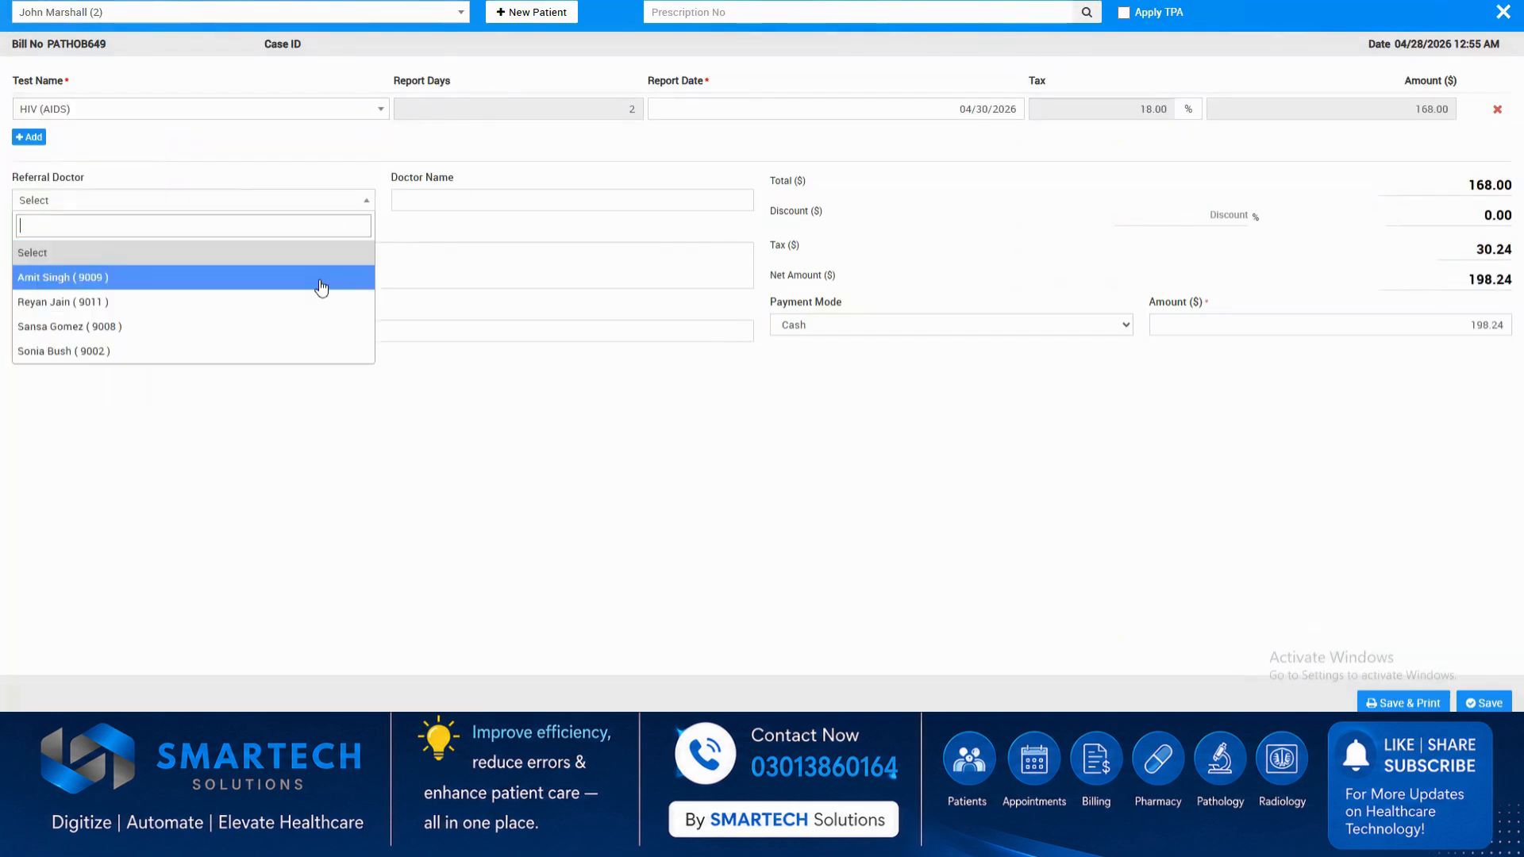
pyautogui.click(319, 277)
pyautogui.click(1401, 702)
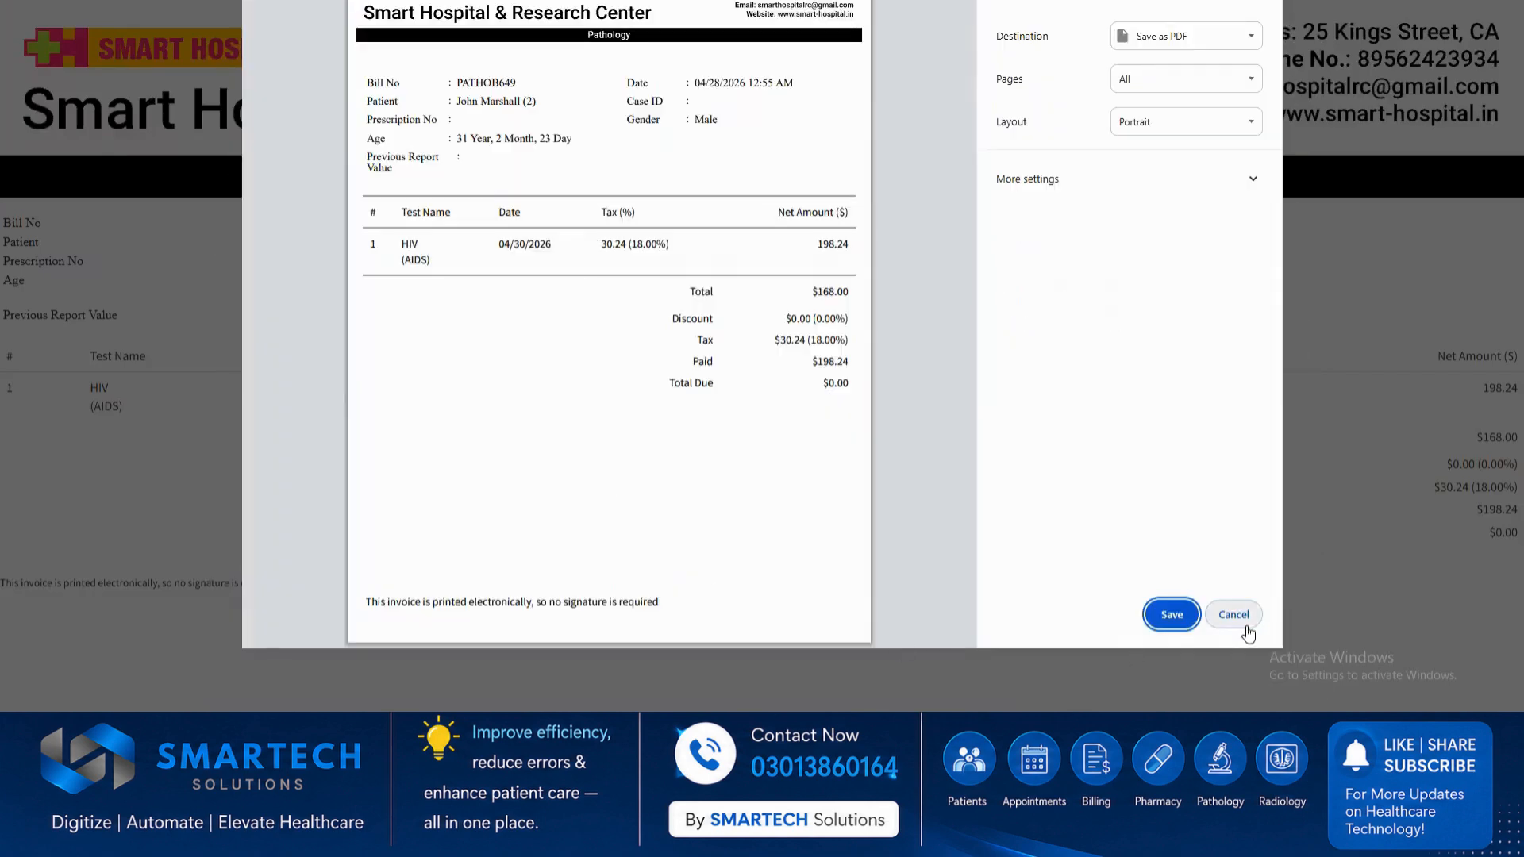
pyautogui.click(1233, 615)
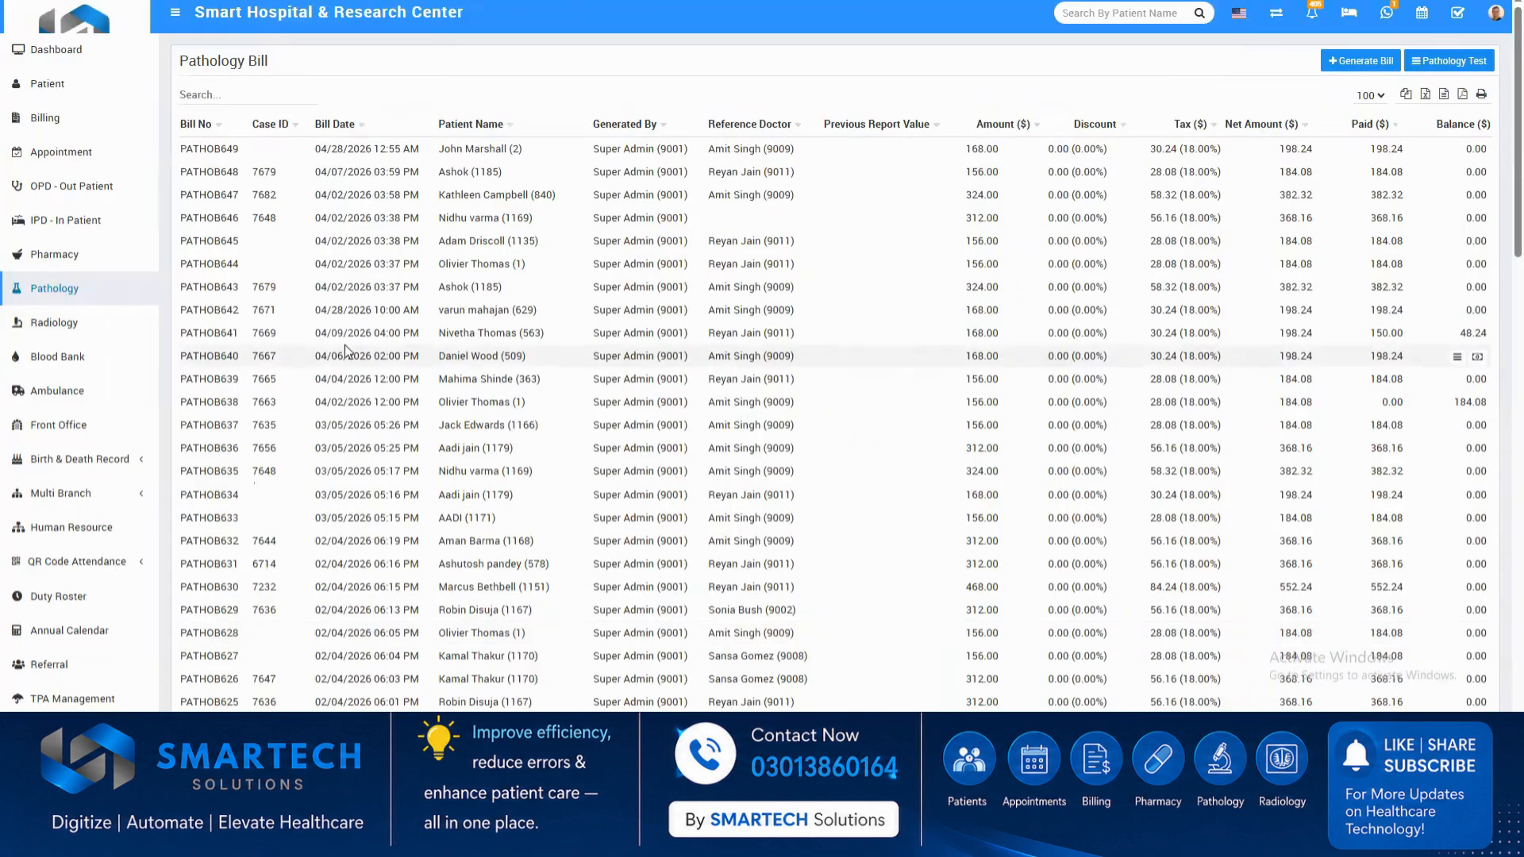
# Show the radiology bills and the ambulance call list.
pyautogui.click(89, 330)
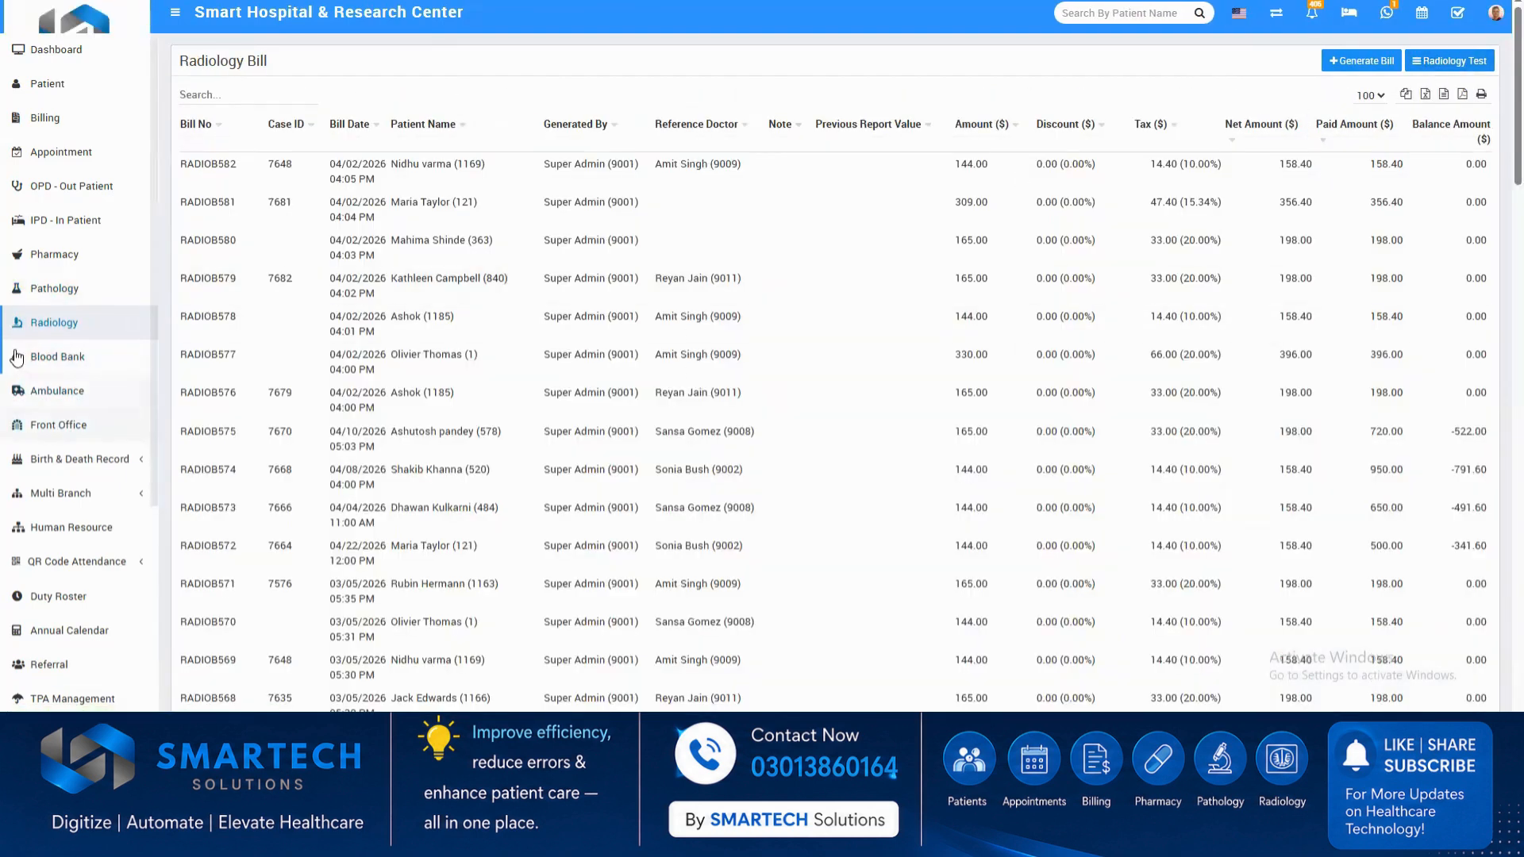
pyautogui.click(70, 397)
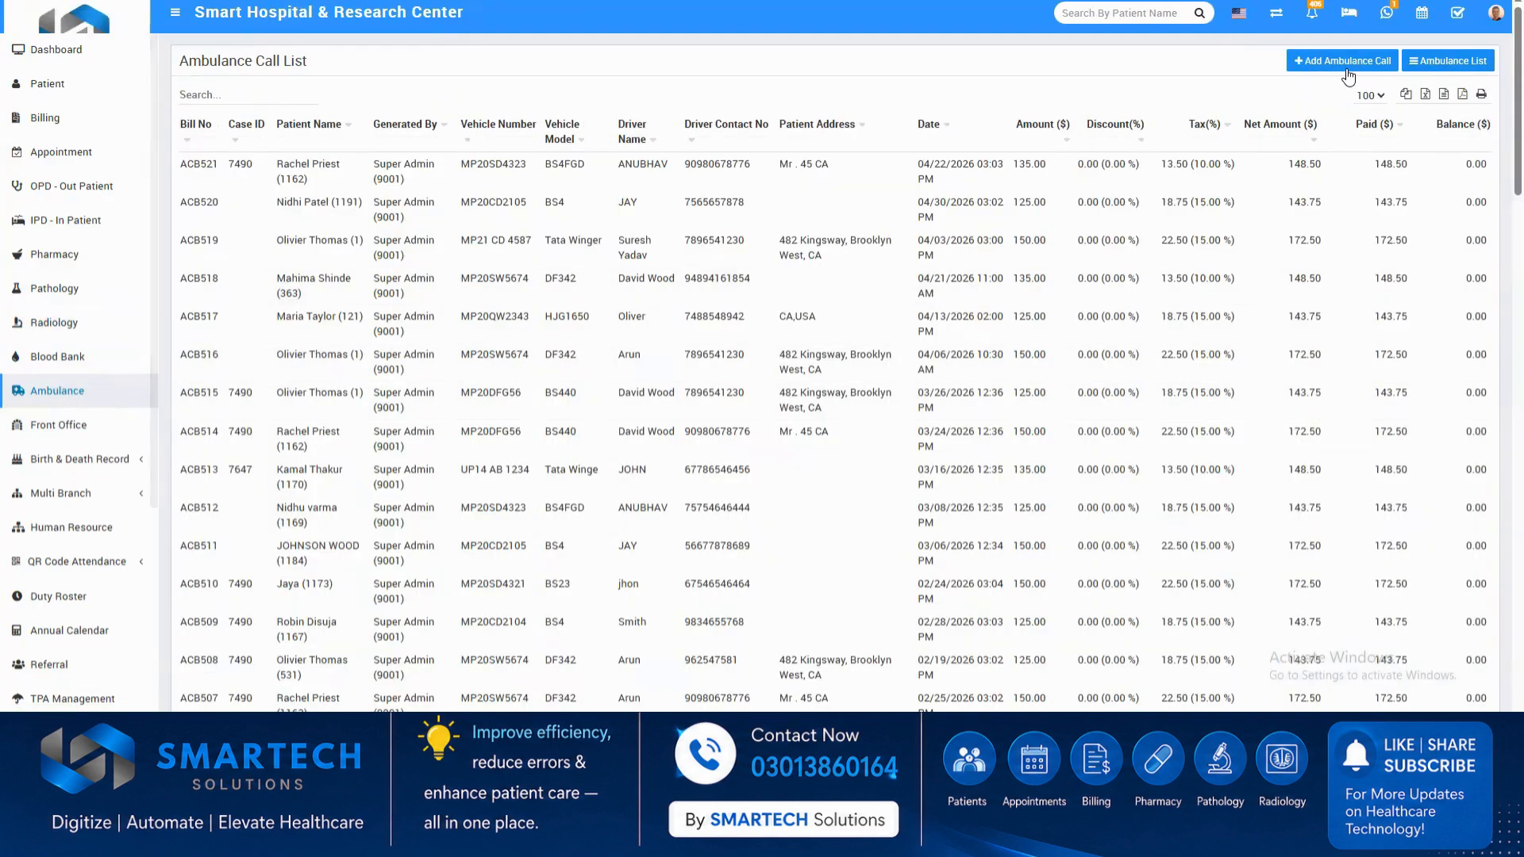
pyautogui.click(1346, 68)
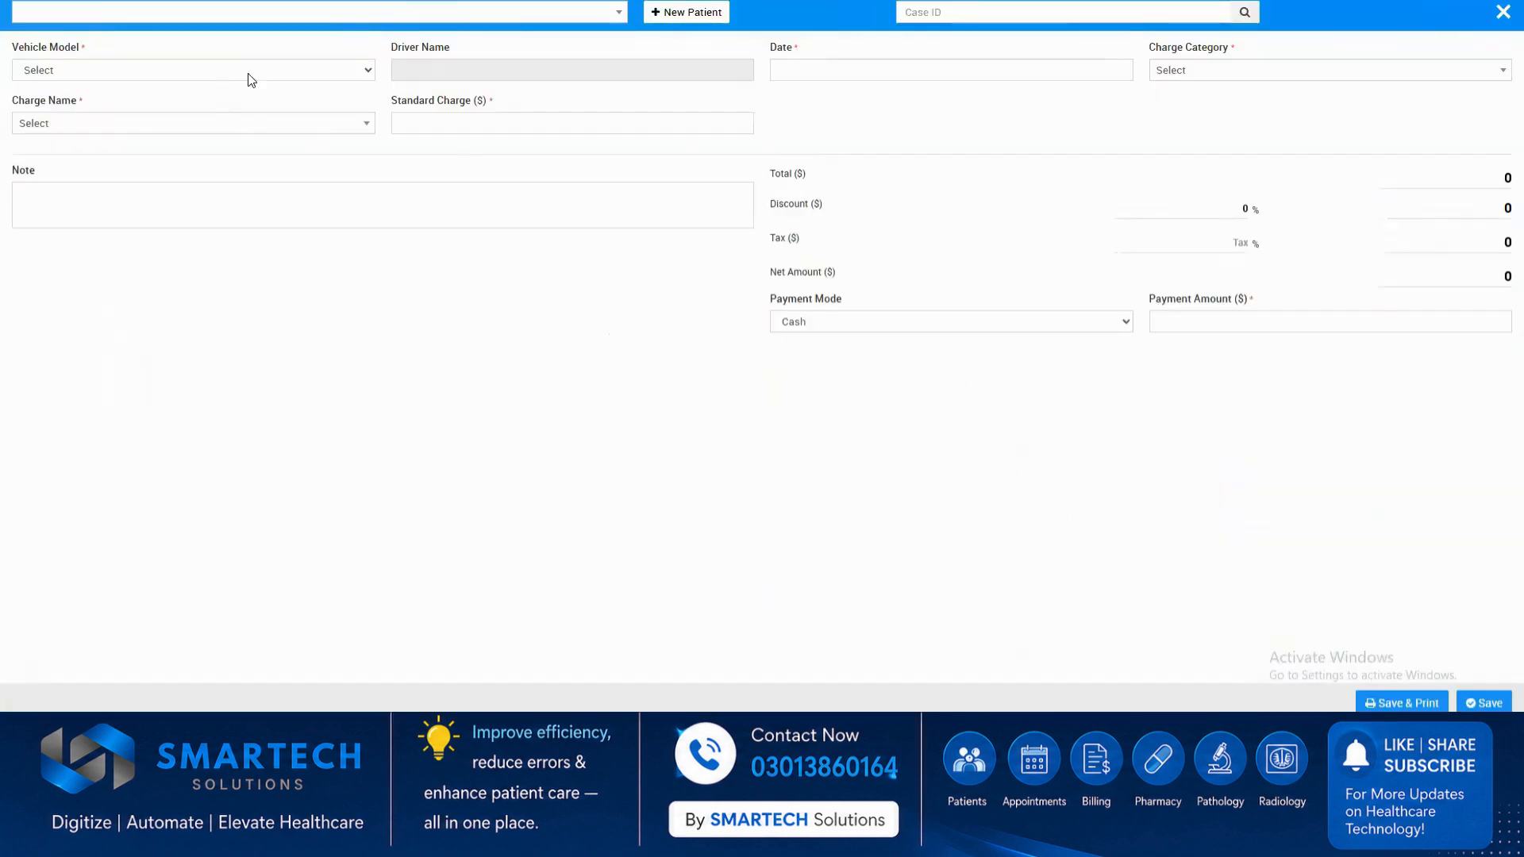
pyautogui.click(248, 73)
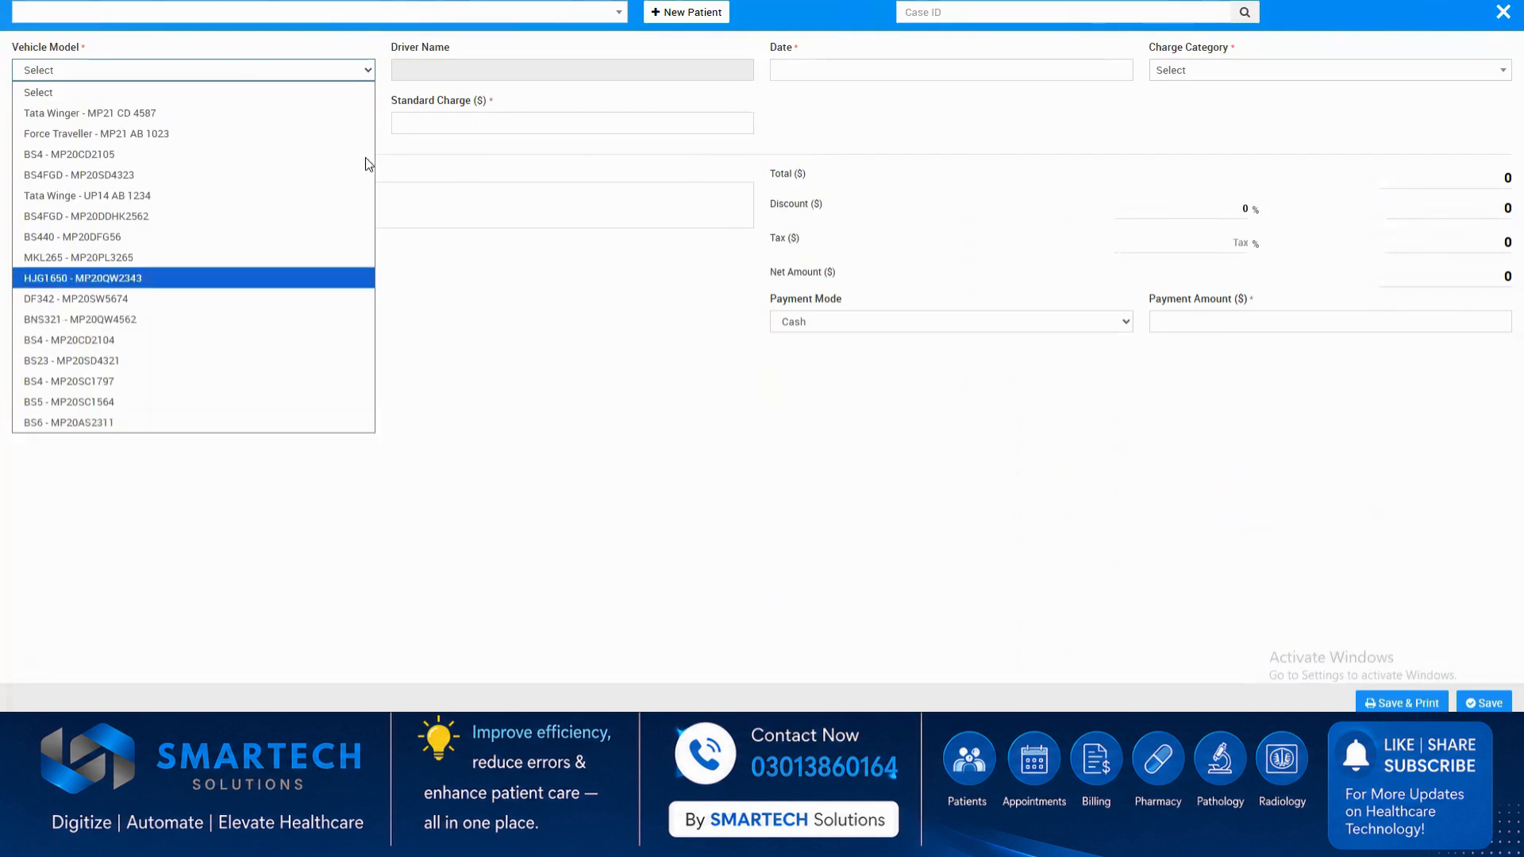
pyautogui.click(322, 153)
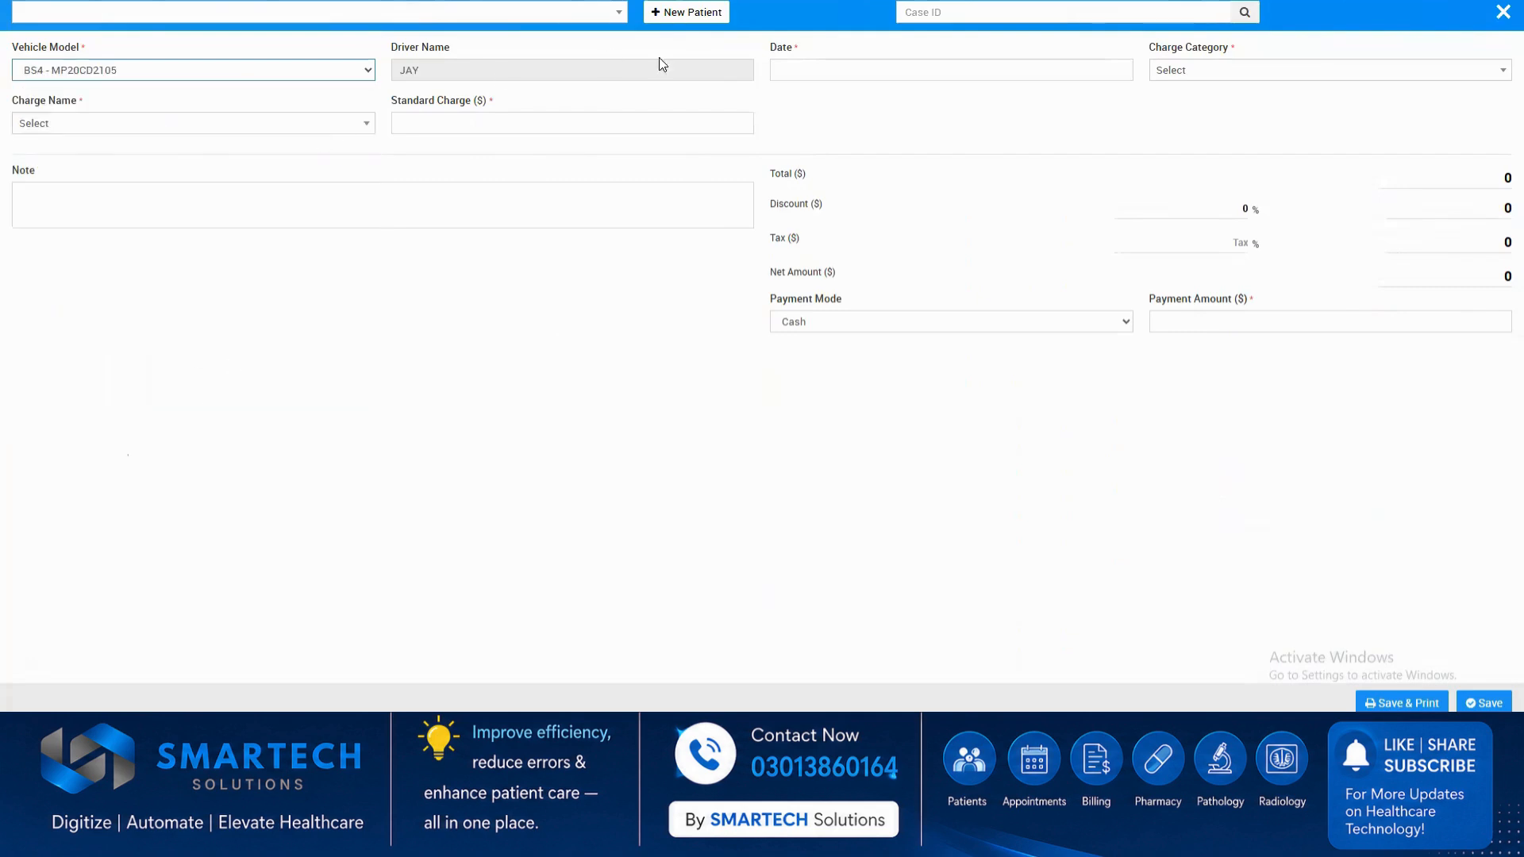
pyautogui.click(862, 75)
pyautogui.click(1201, 77)
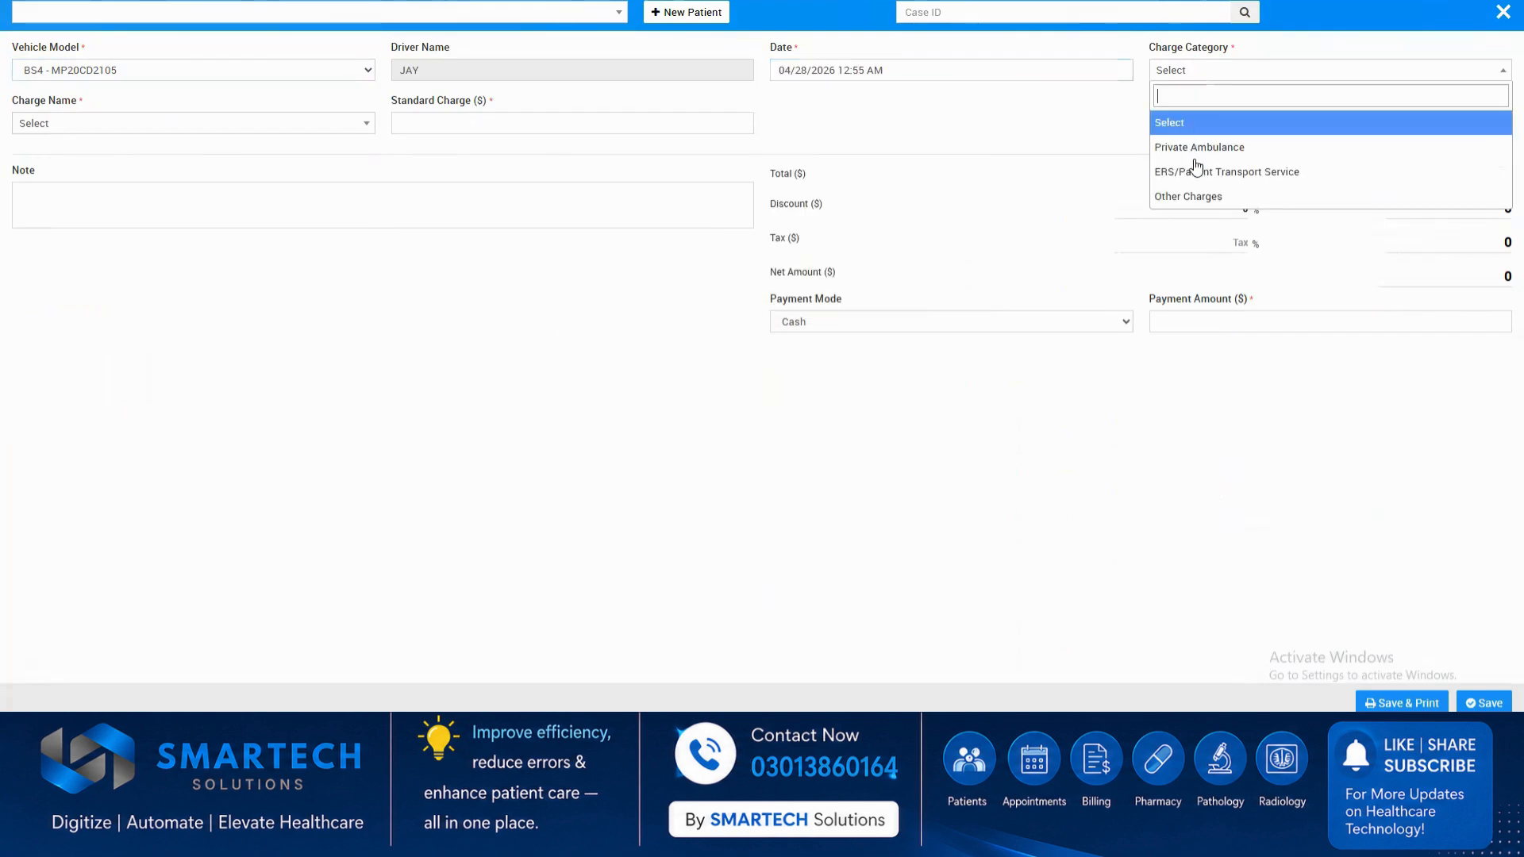
pyautogui.click(1195, 159)
pyautogui.click(211, 129)
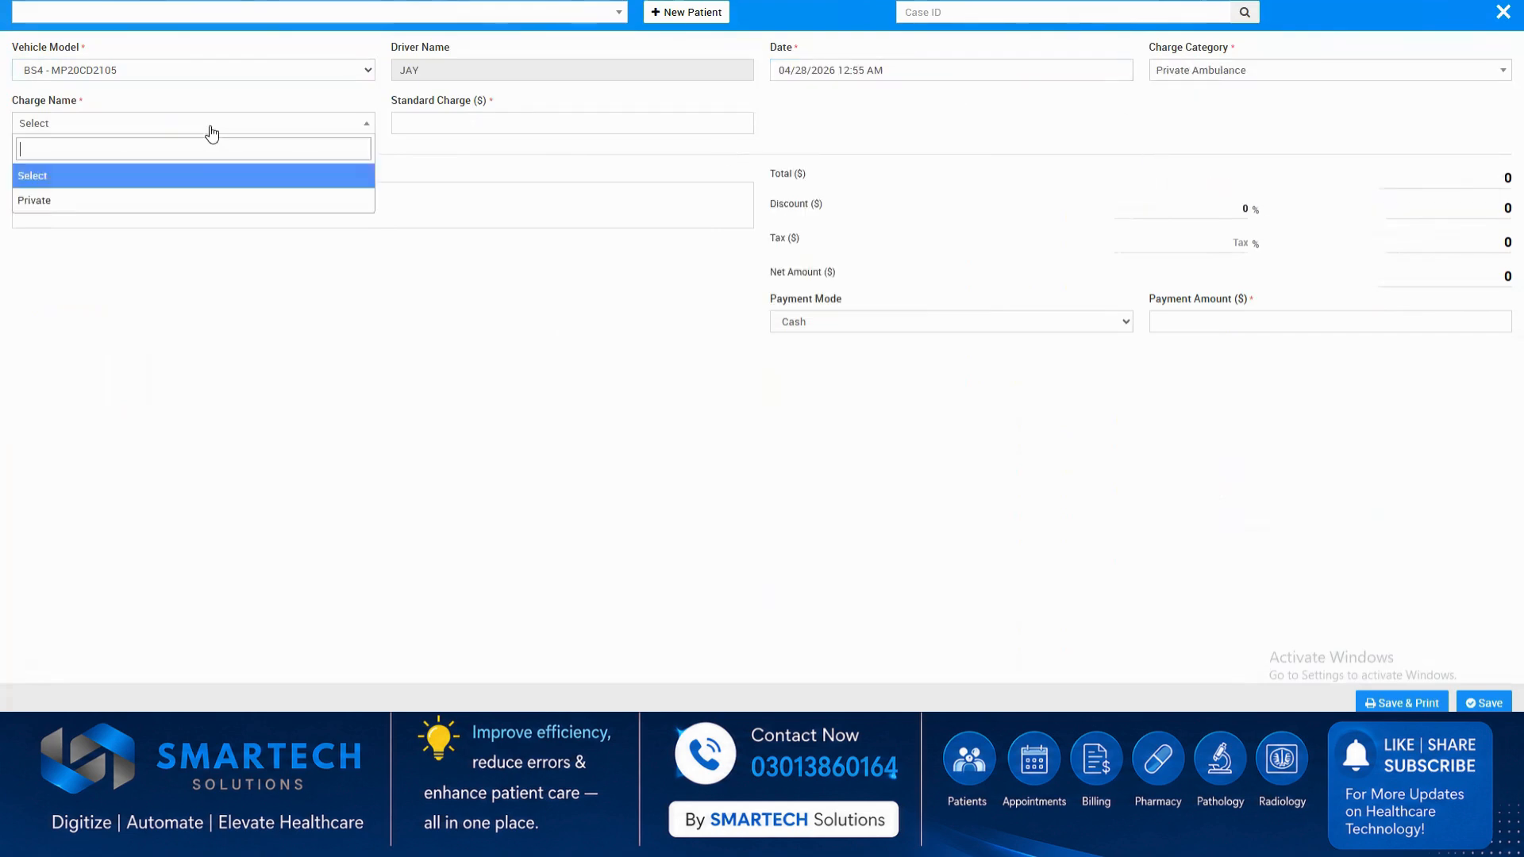
pyautogui.click(119, 203)
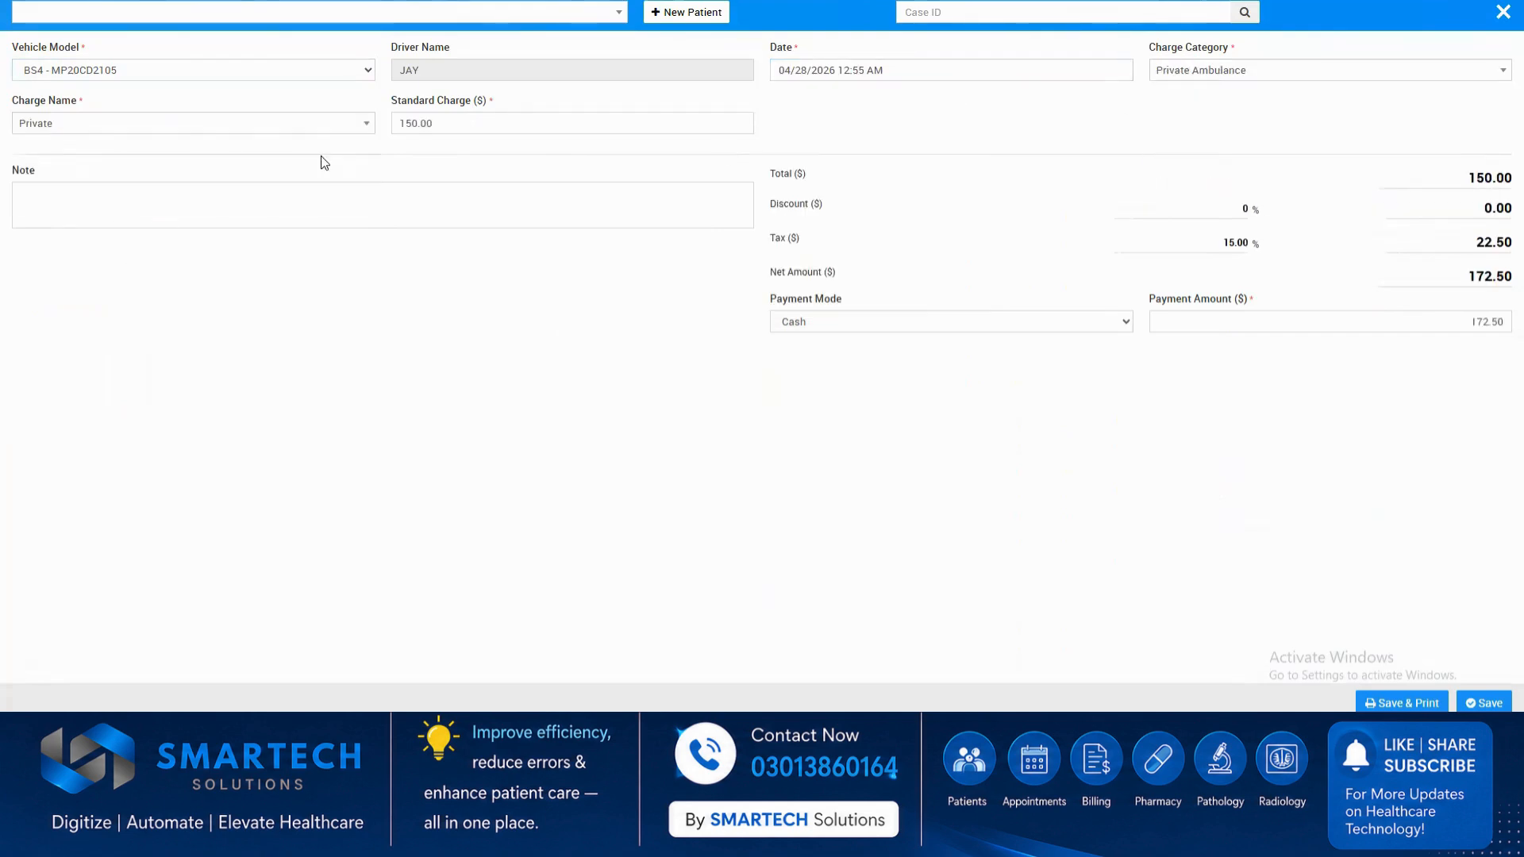
pyautogui.click(1503, 13)
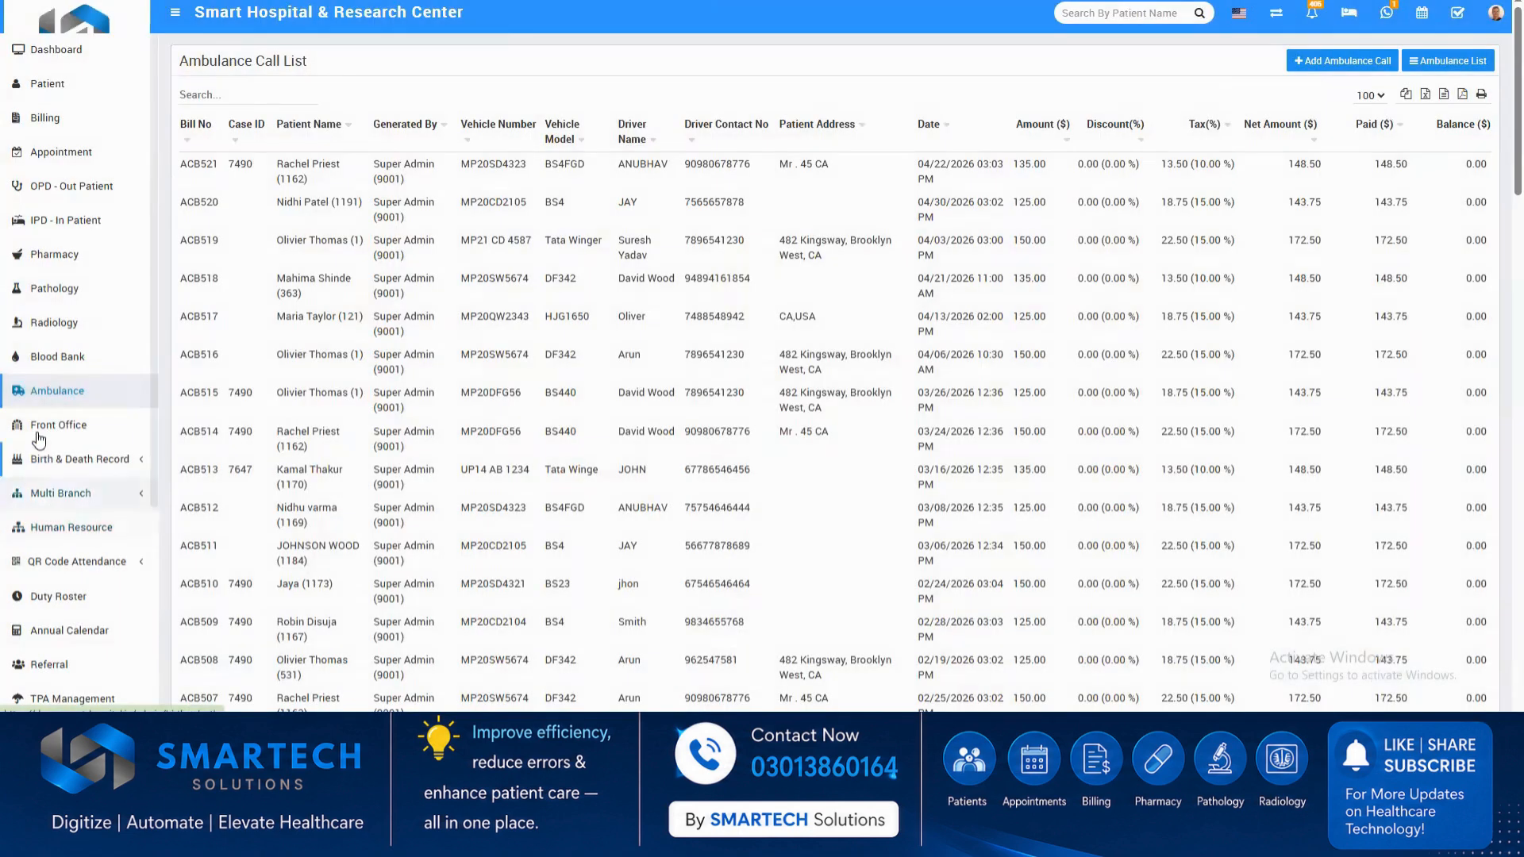
# View the details of the second birth record in the list and preview its printout.
pyautogui.click(97, 459)
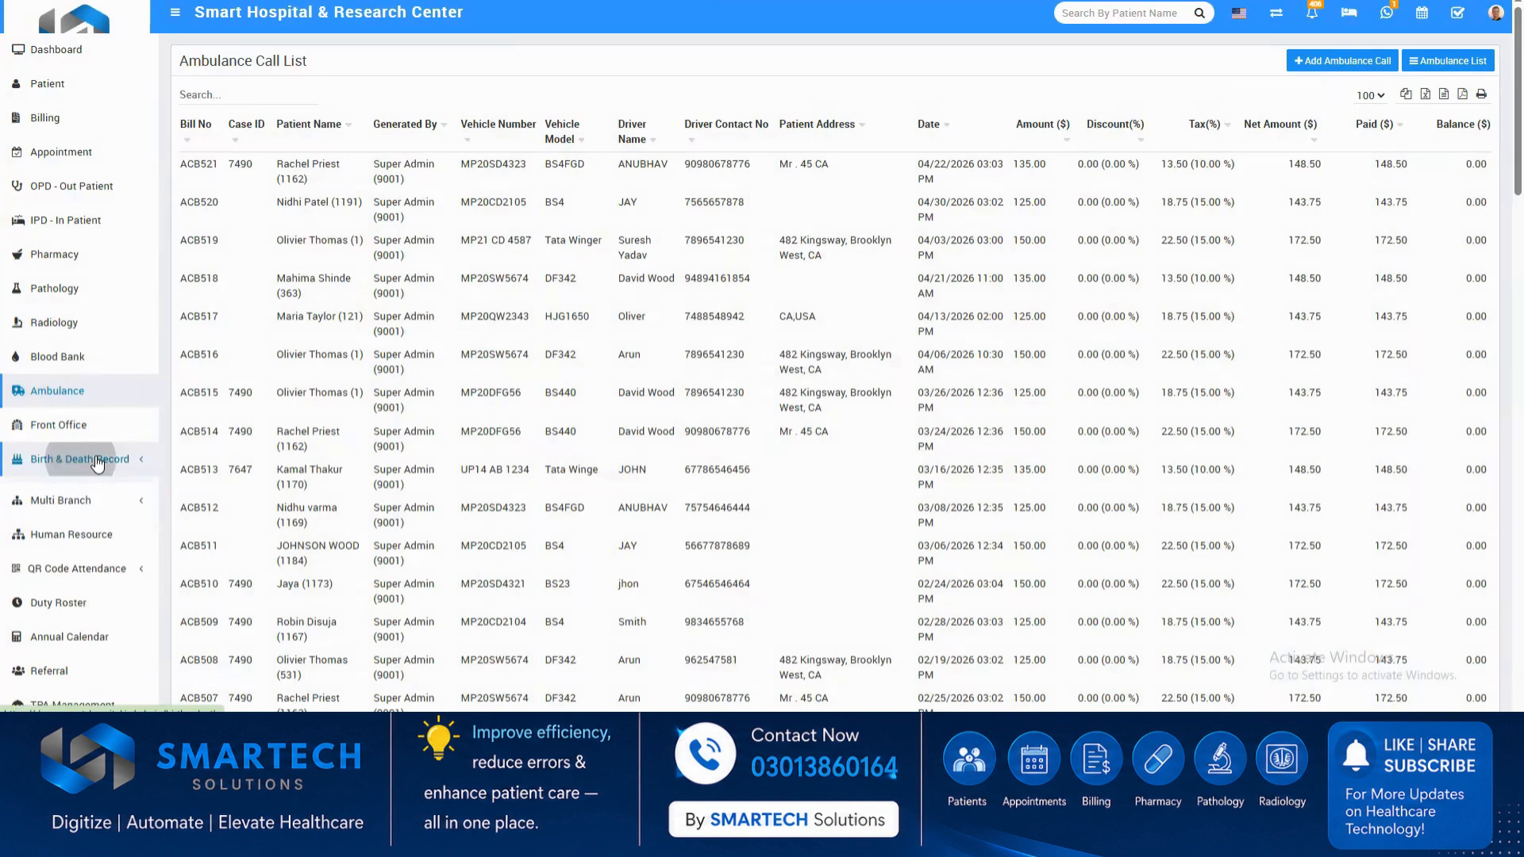
pyautogui.click(74, 489)
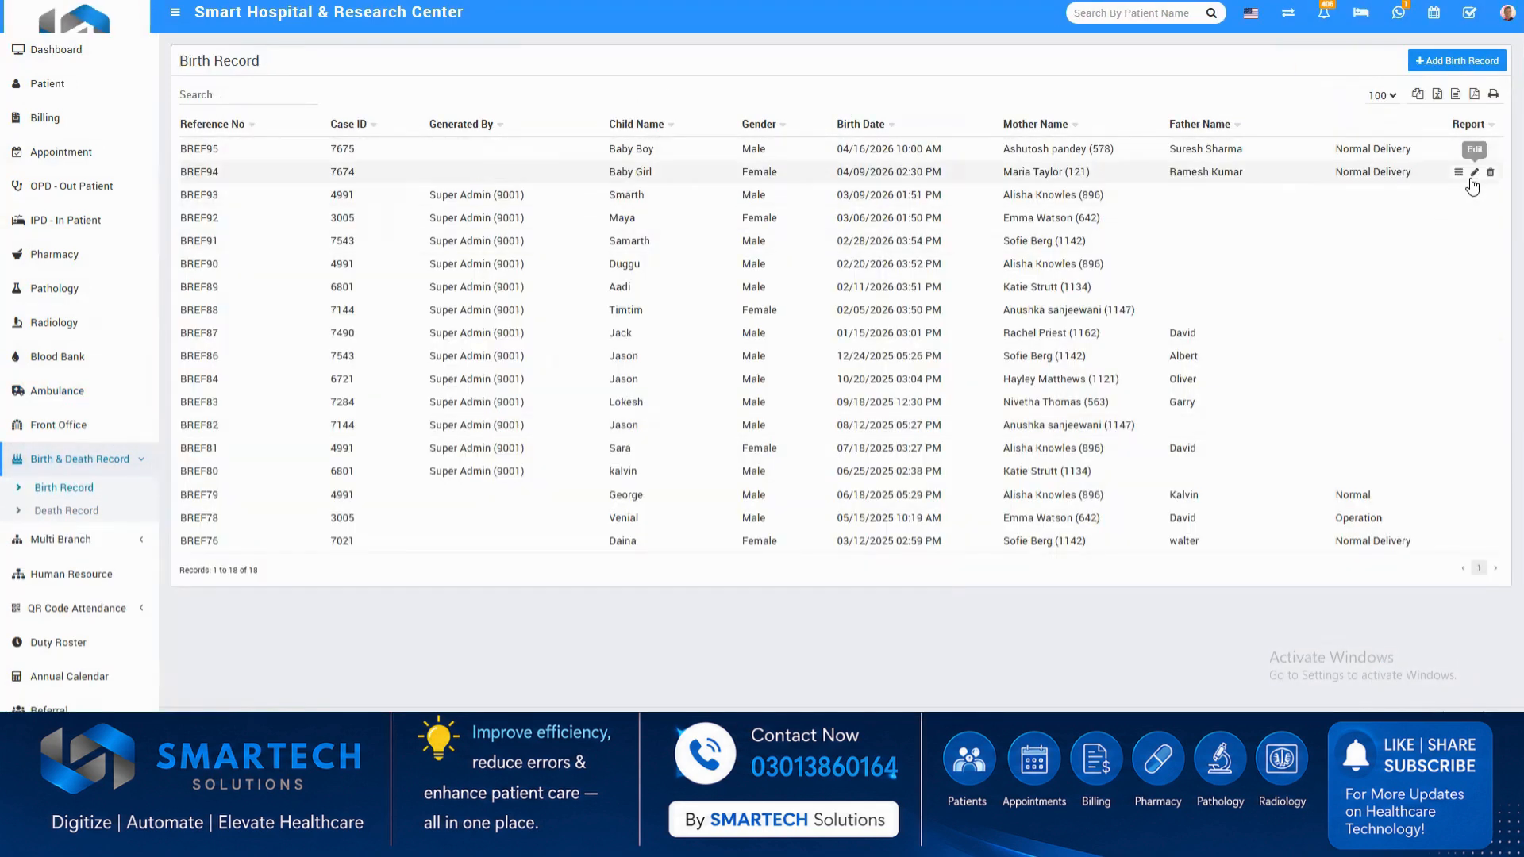
pyautogui.click(1457, 172)
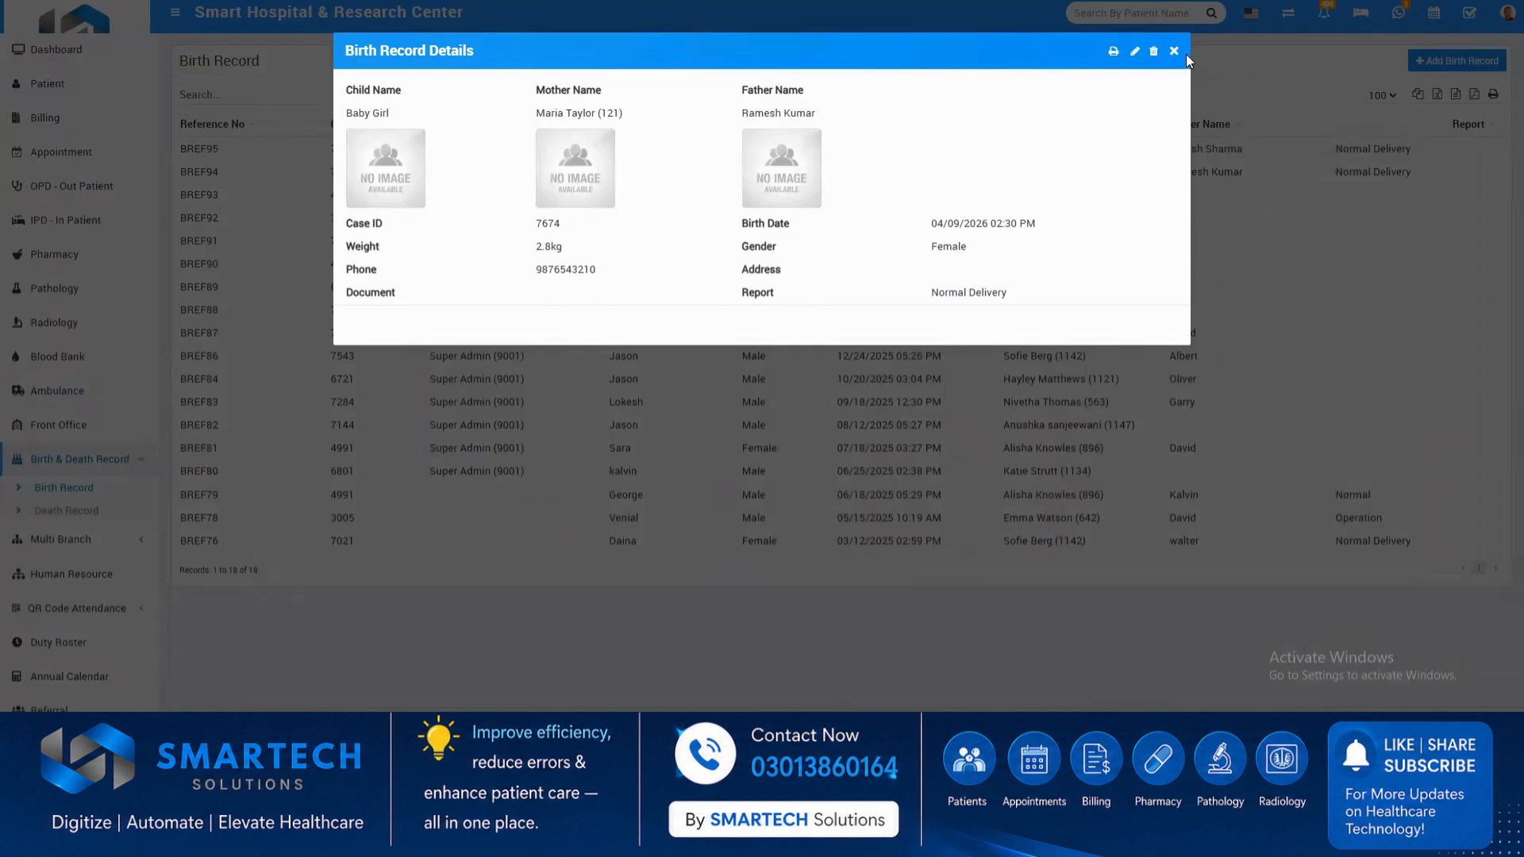
pyautogui.click(1113, 50)
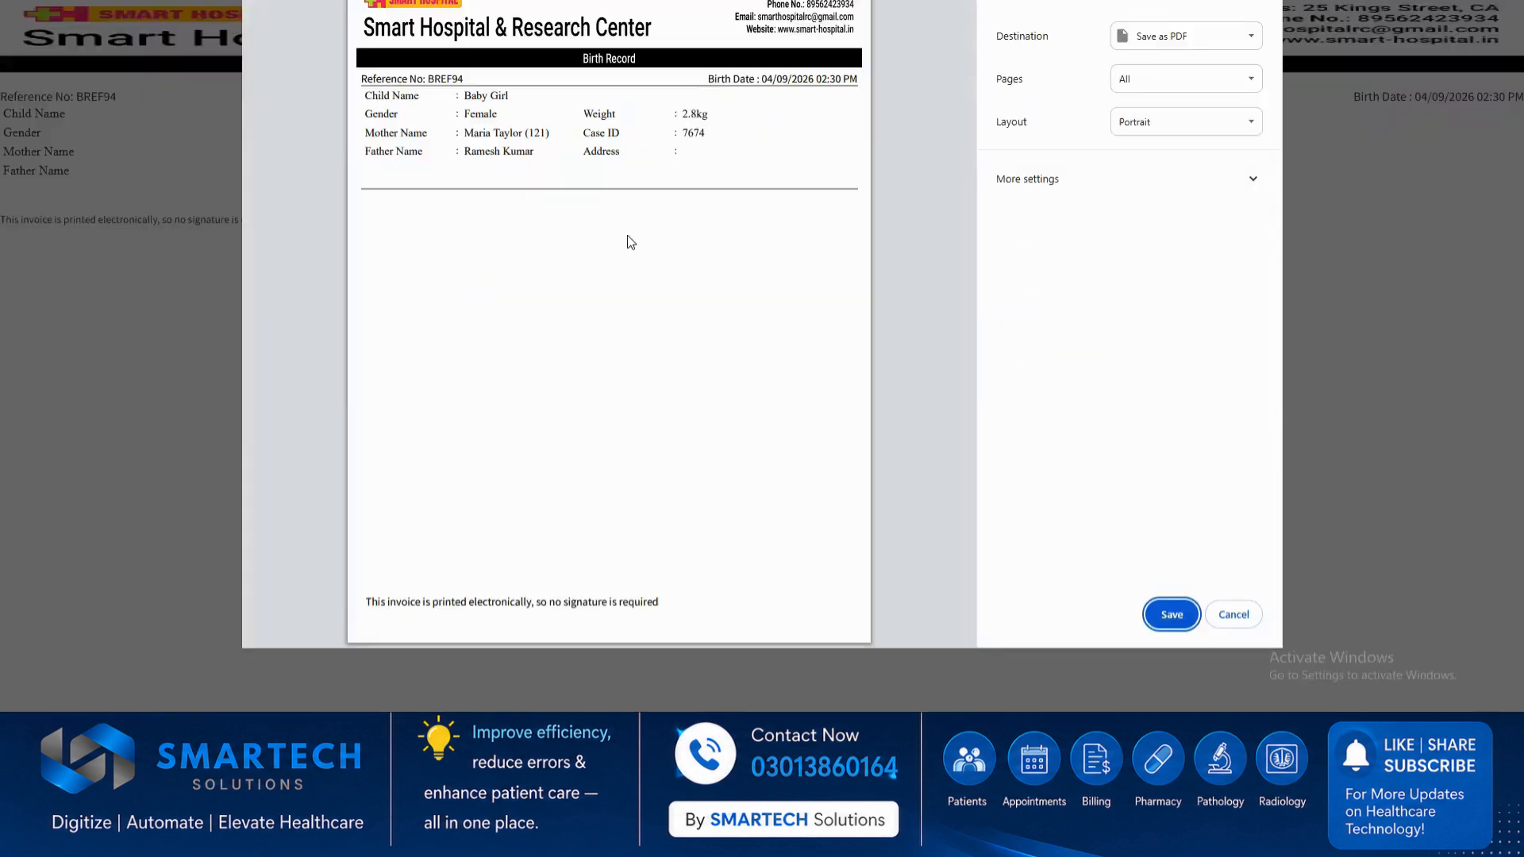
pyautogui.click(1231, 615)
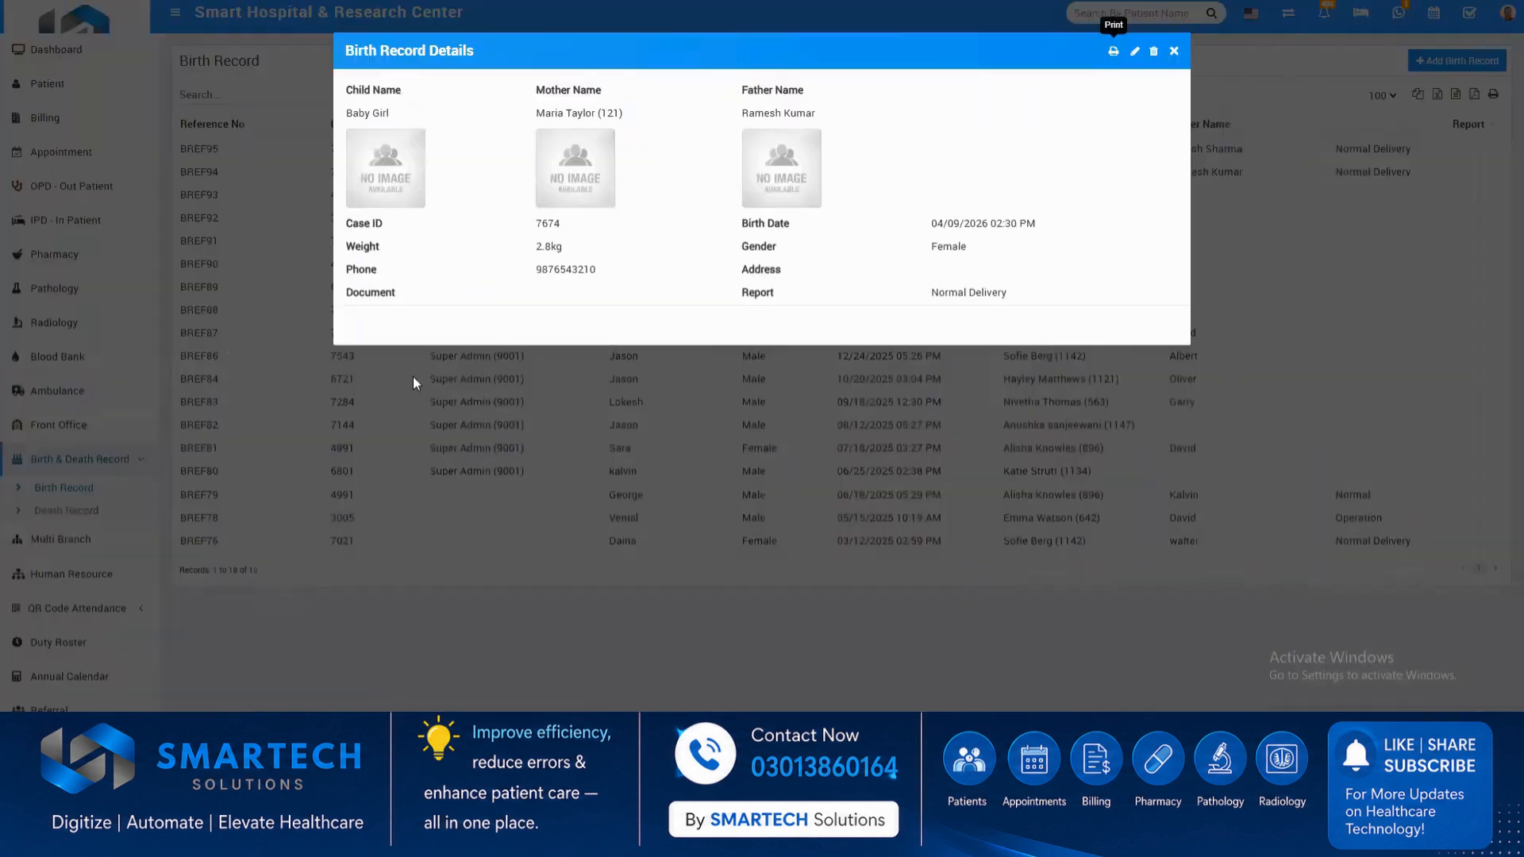
pyautogui.click(1174, 51)
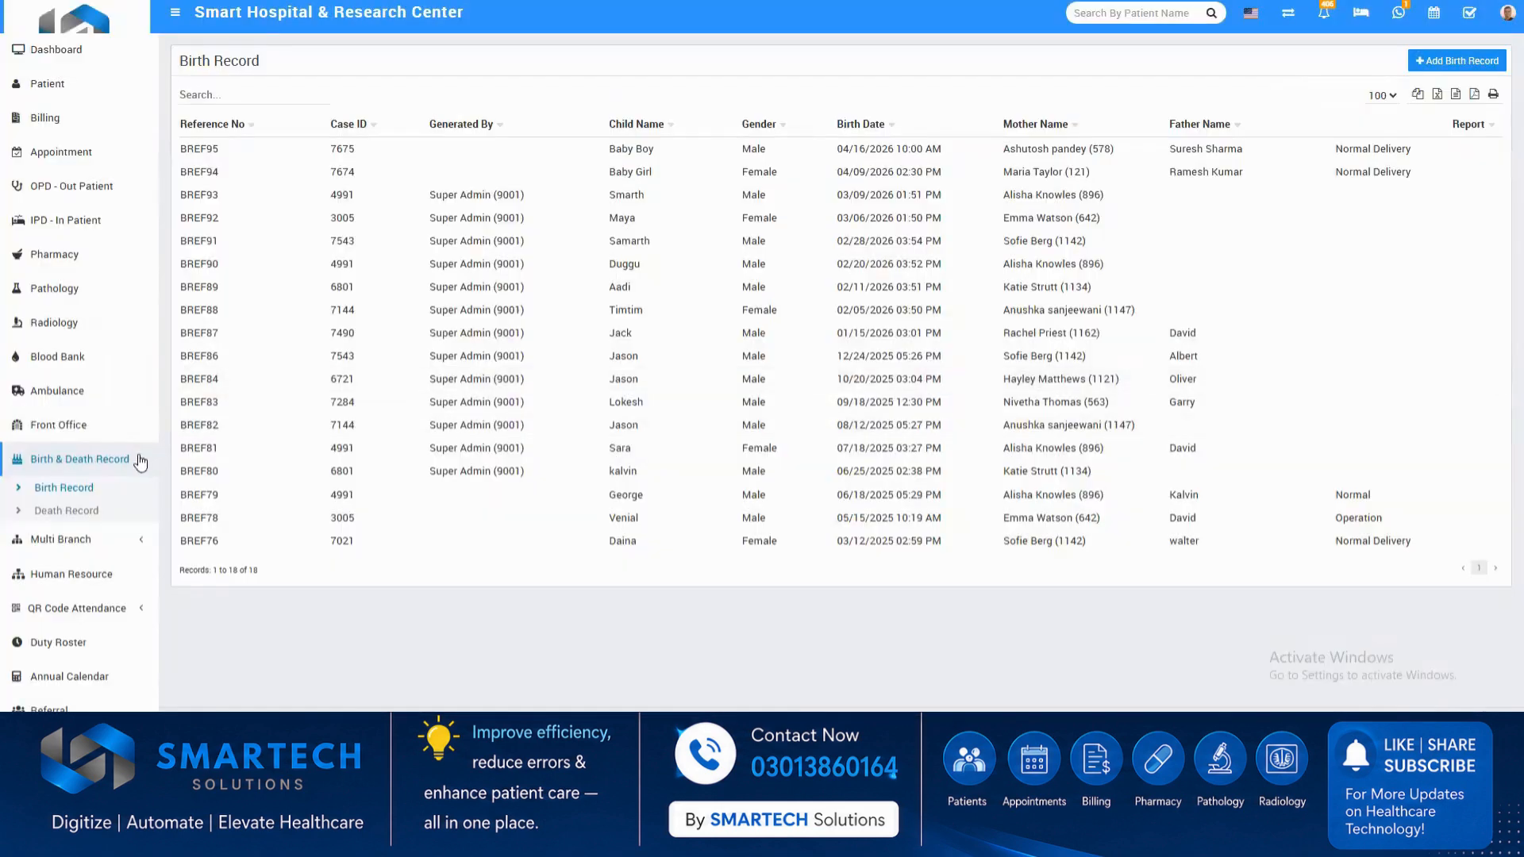
# Examine the multi-branch overview's per-branch figures for each hospital department.
pyautogui.click(83, 553)
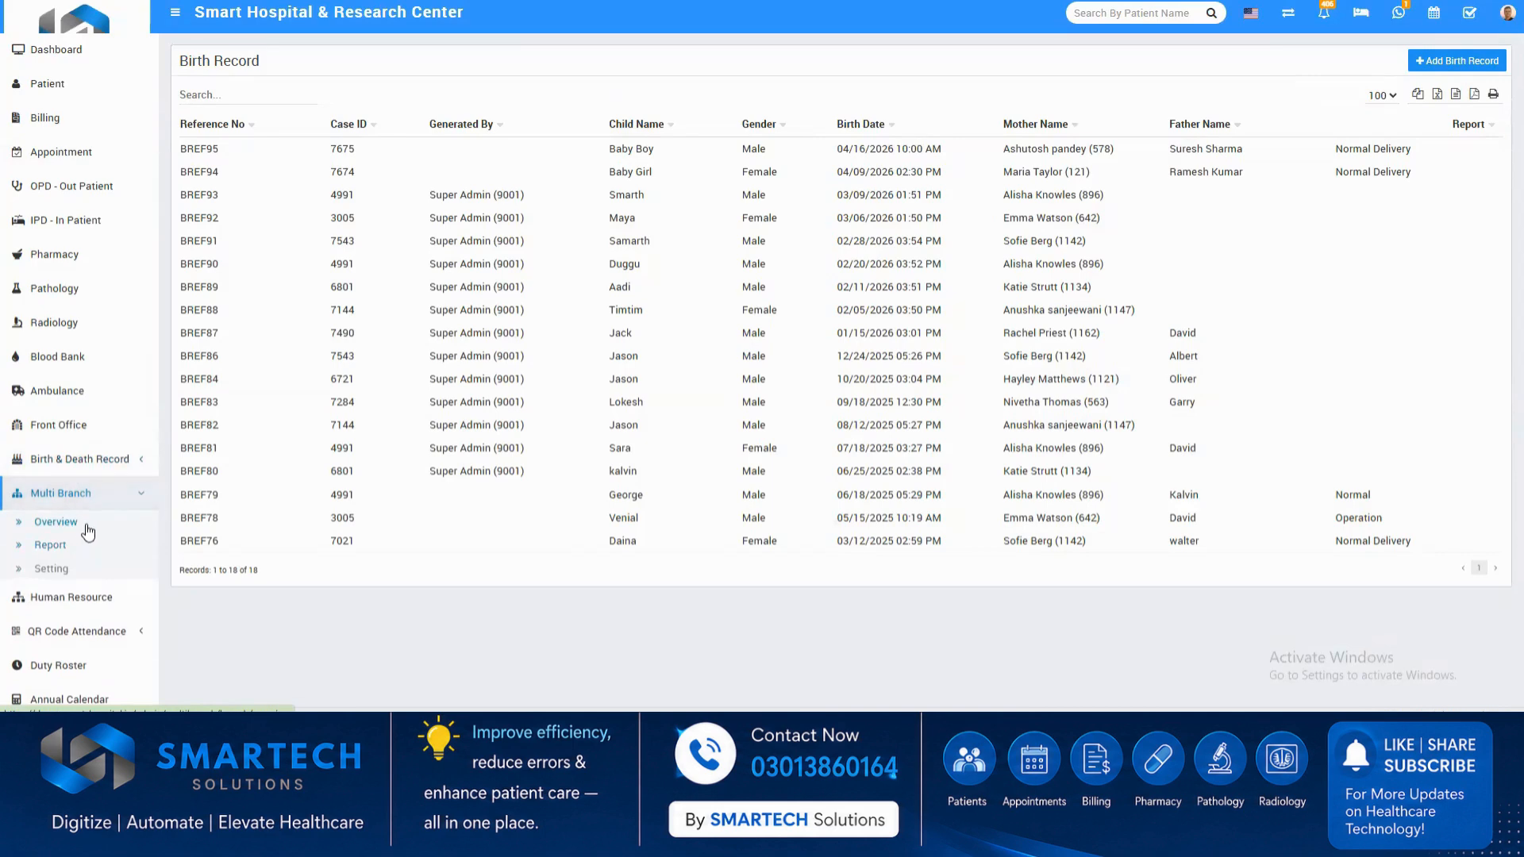
pyautogui.click(51, 522)
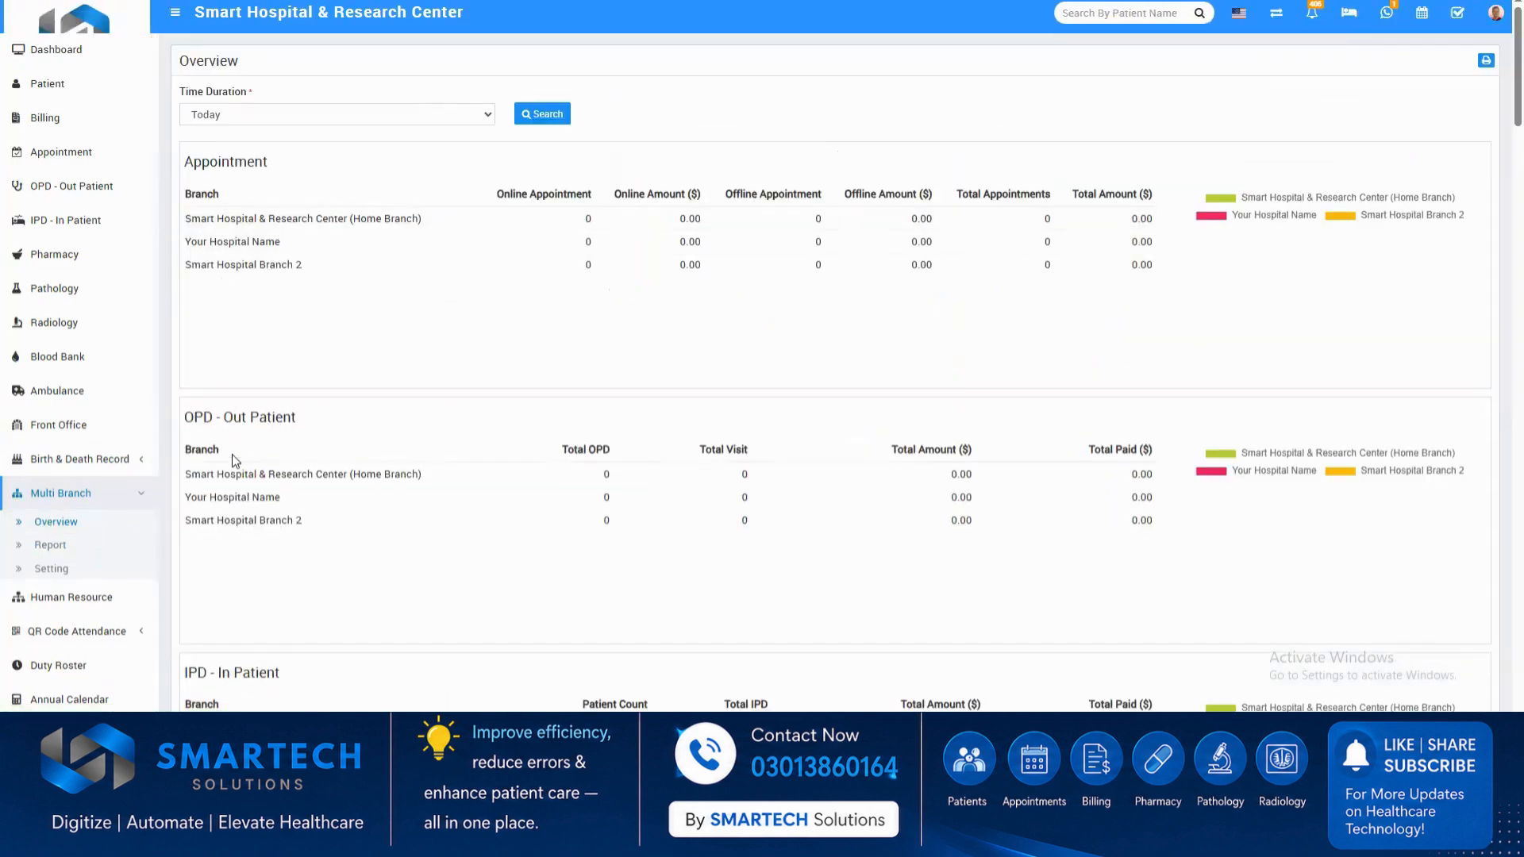
pyautogui.scroll(-4, 231, 454)
pyautogui.scroll(-10, 322, 481)
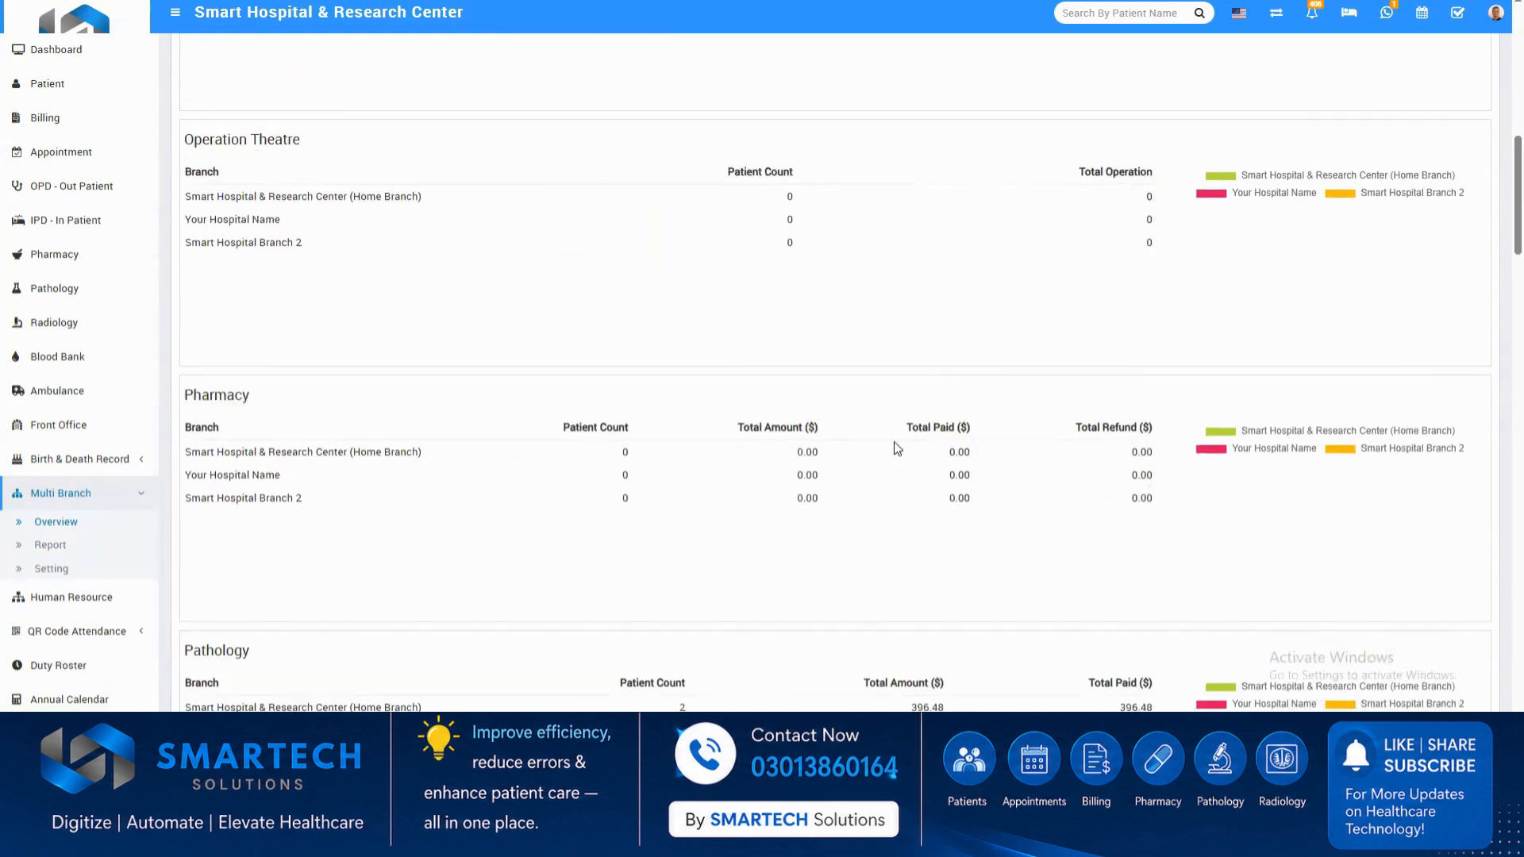
# Open a new staff record form from the staff directory and check the choices for role, department and specialist.
pyautogui.moveTo(1324, 498)
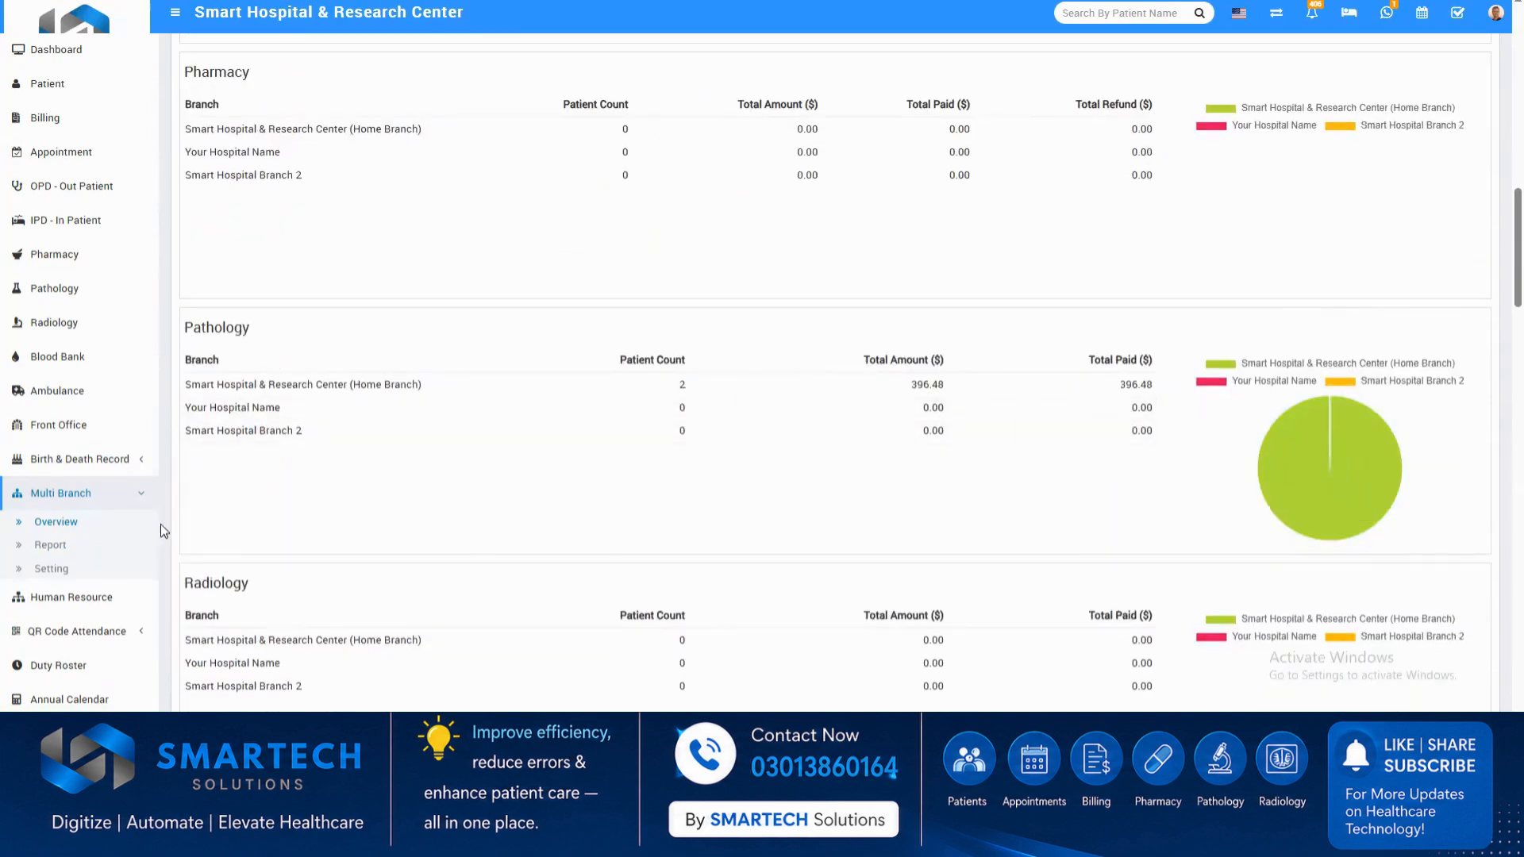
pyautogui.scroll(-3, 69, 578)
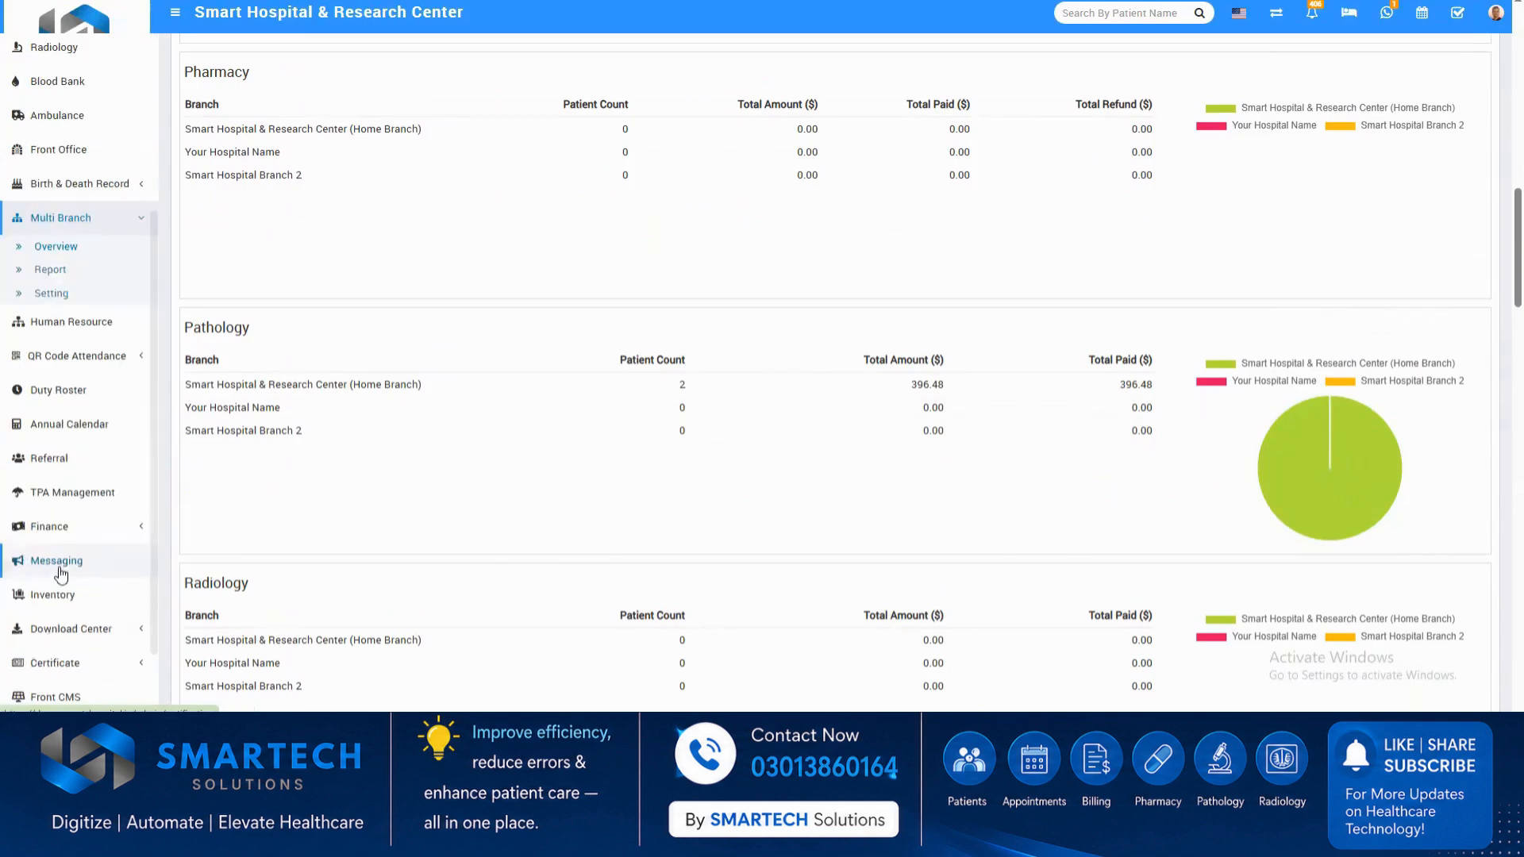
pyautogui.click(73, 327)
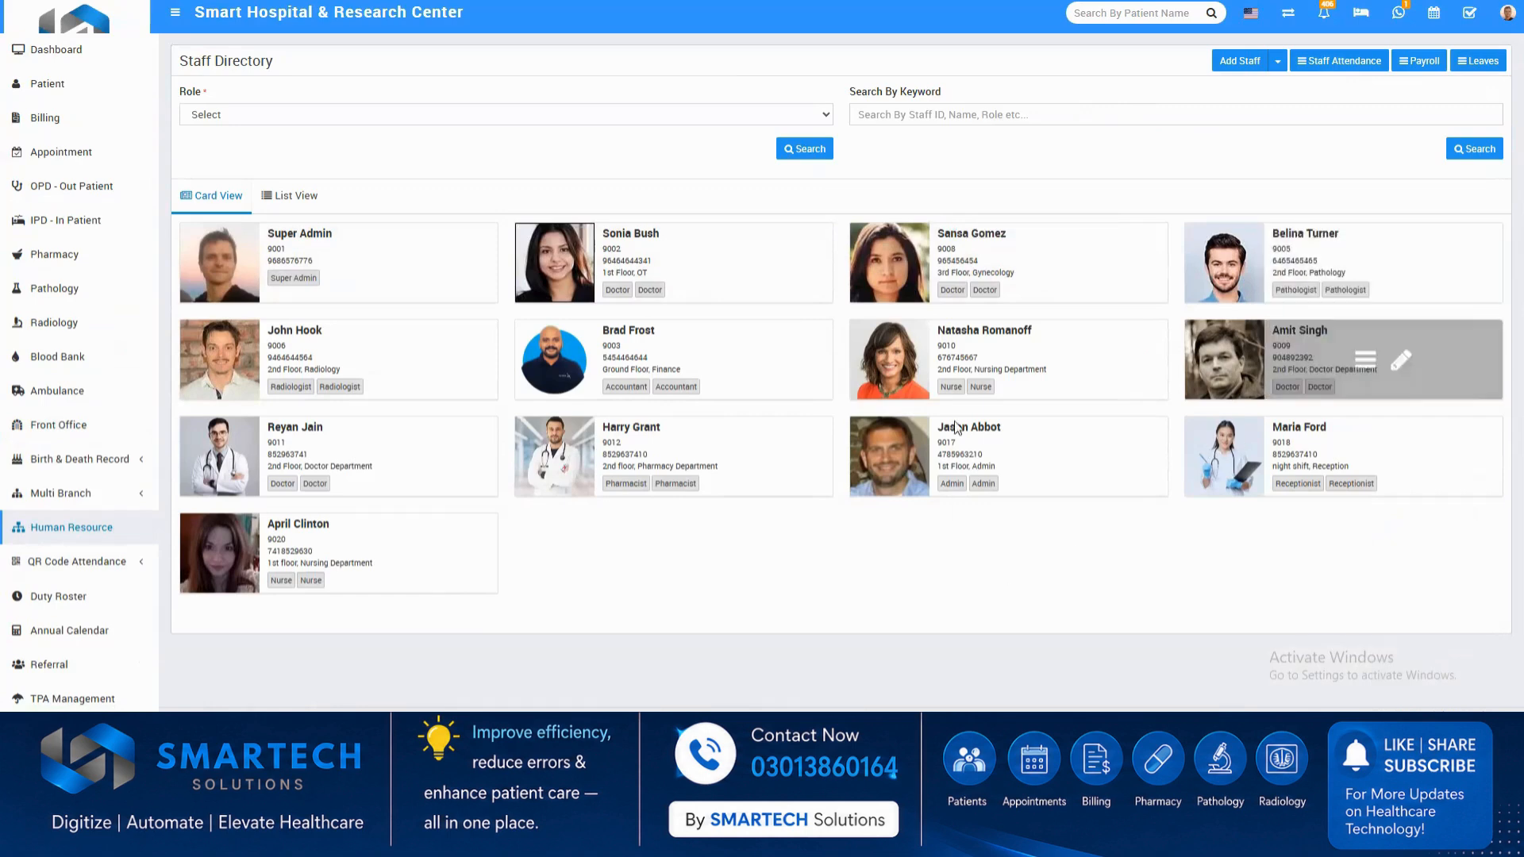
pyautogui.click(1231, 70)
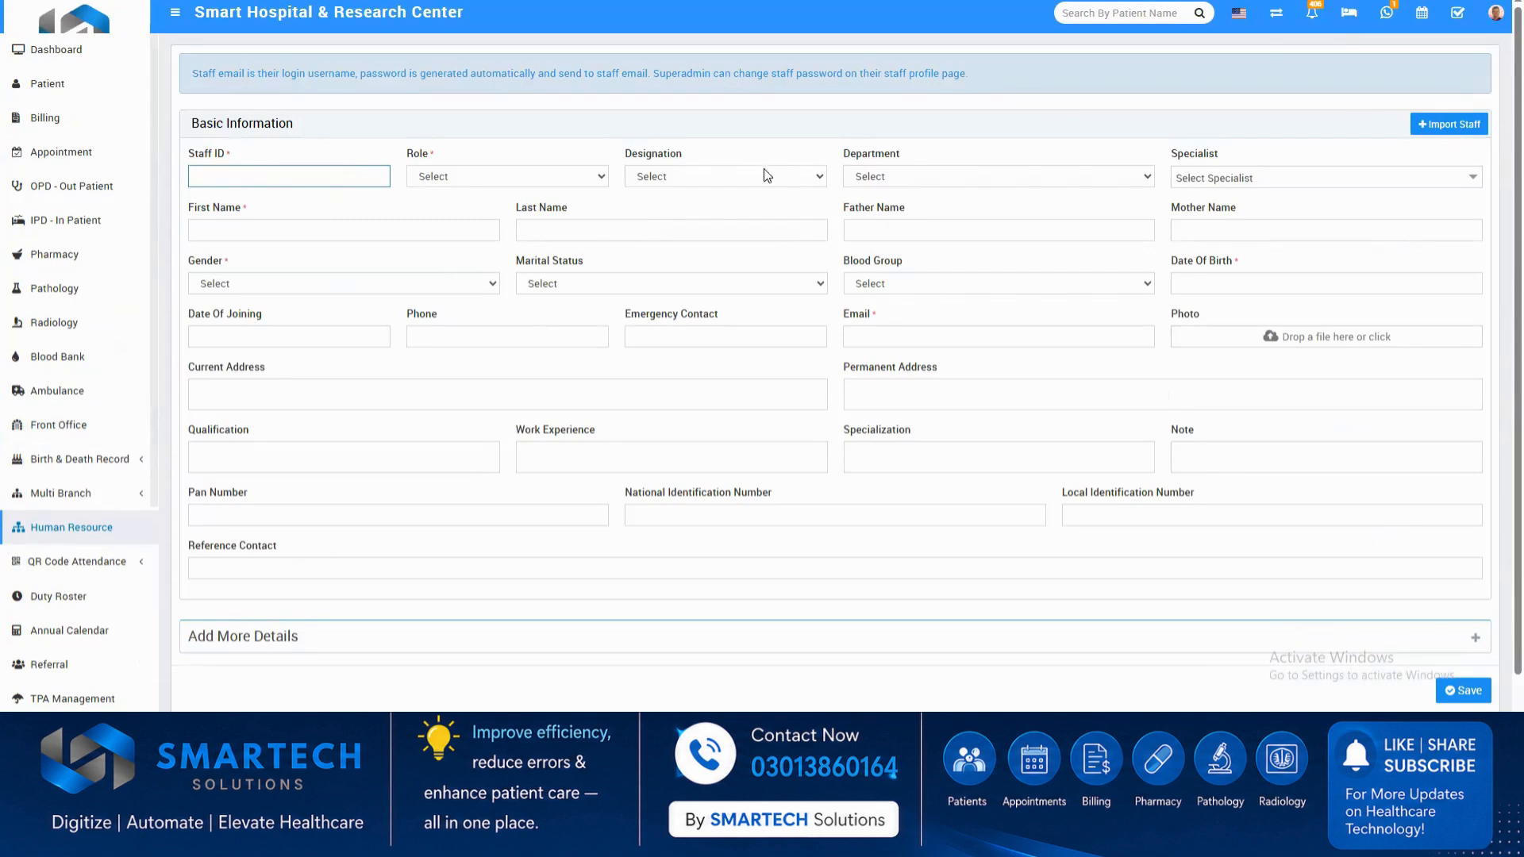
pyautogui.click(557, 167)
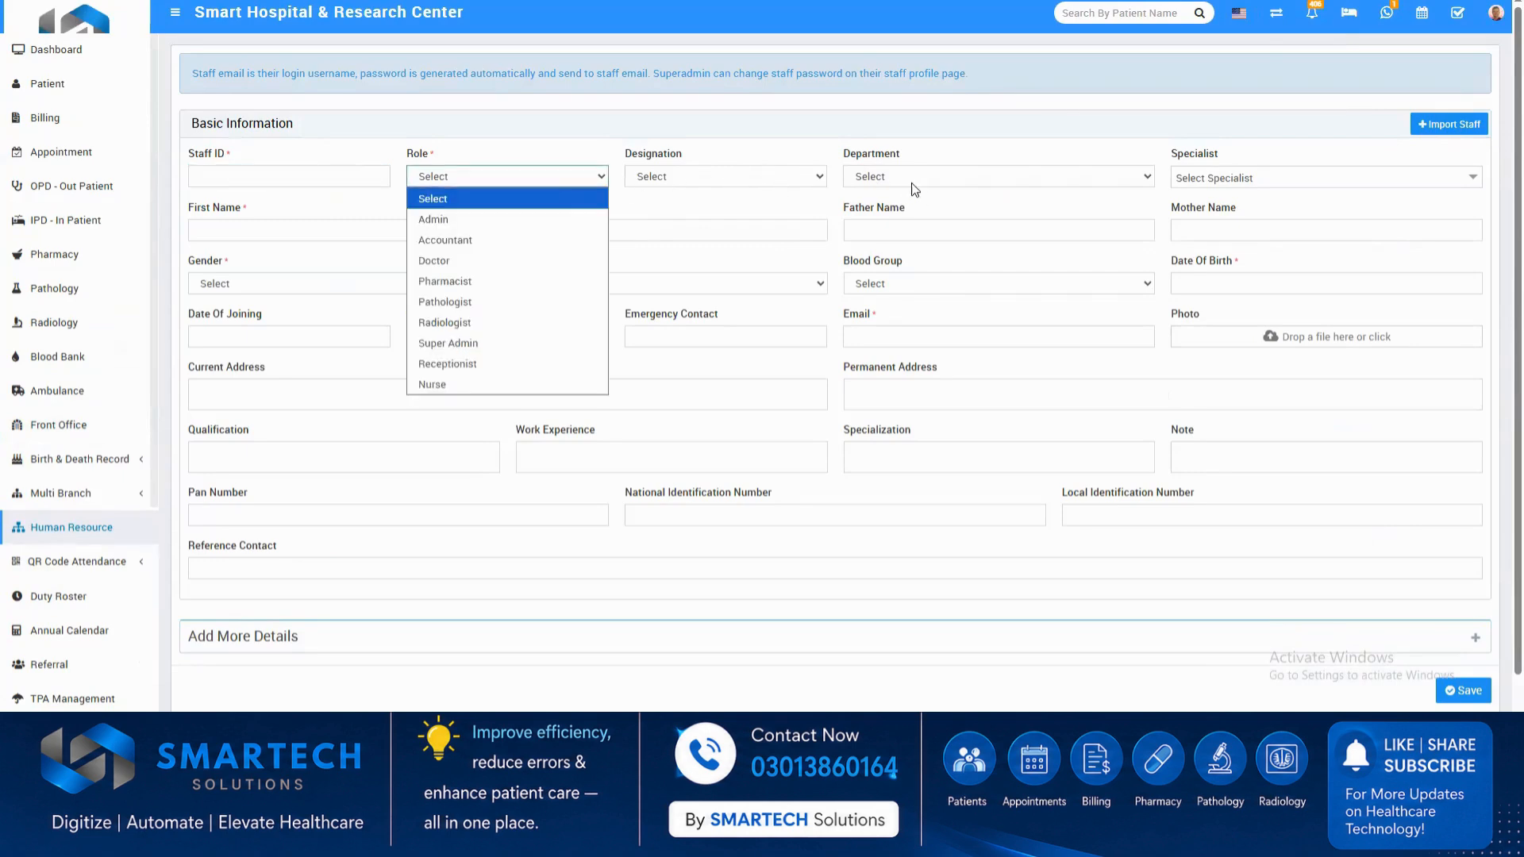
pyautogui.click(956, 176)
pyautogui.click(1219, 178)
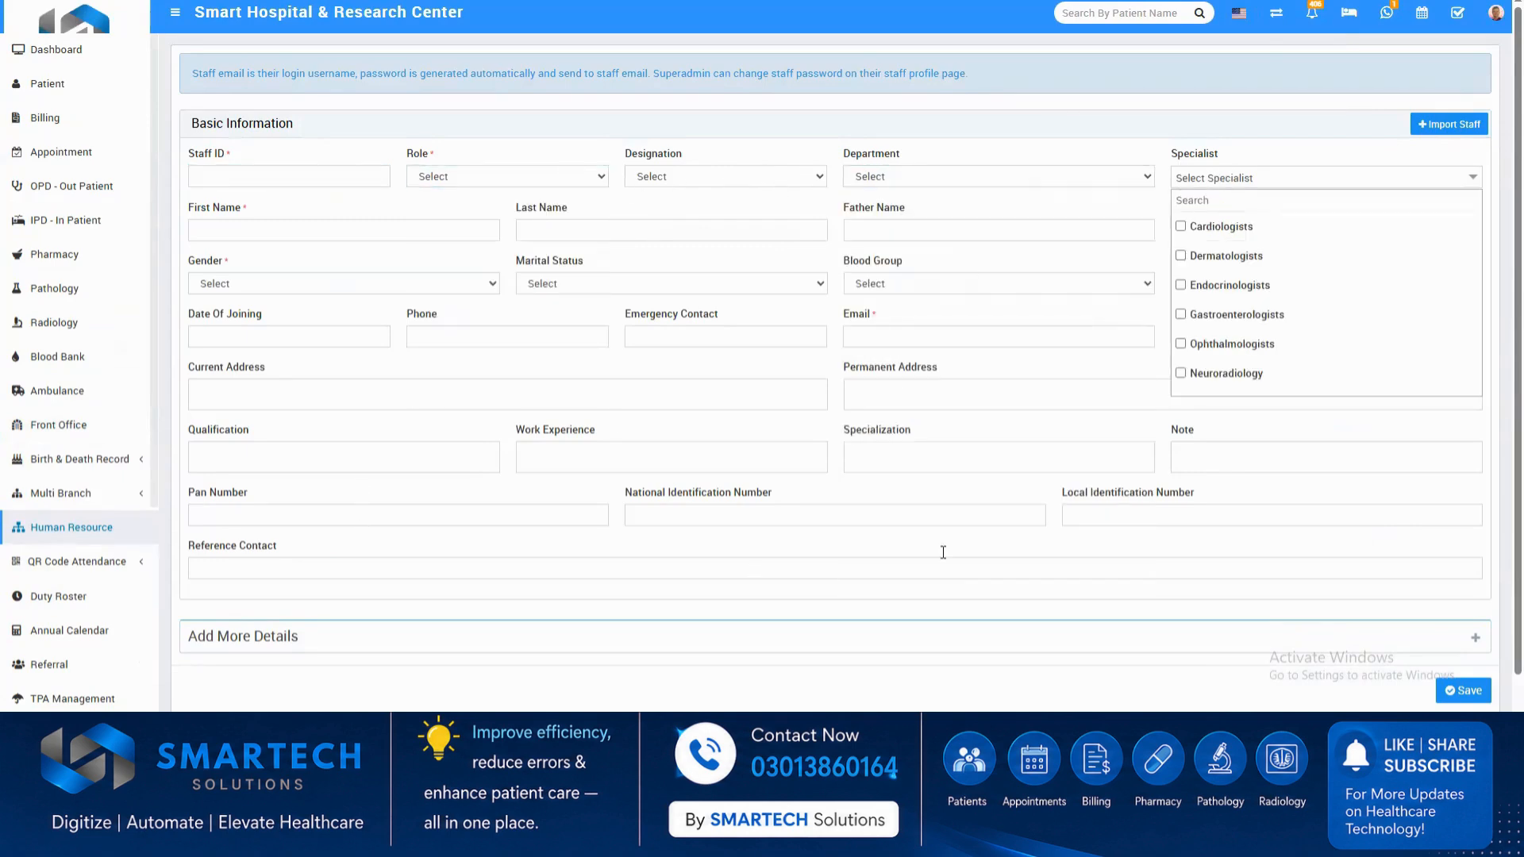
# Expand the additional staff details and review the payroll, leaves, bank account, social media and document upload fields.
pyautogui.scroll(-1, 474, 640)
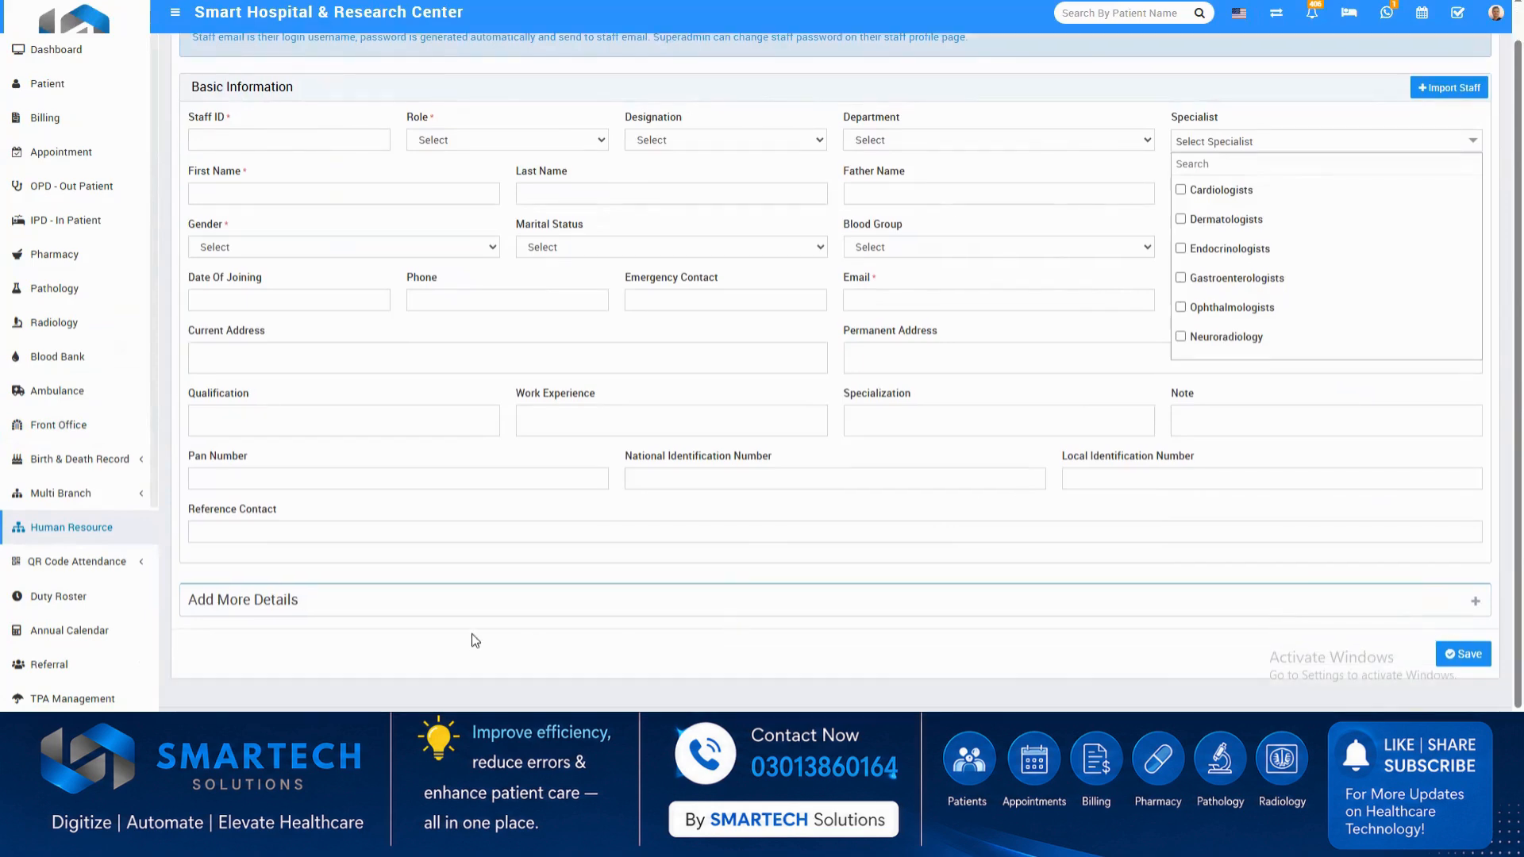
pyautogui.click(1467, 607)
pyautogui.scroll(-3, 564, 587)
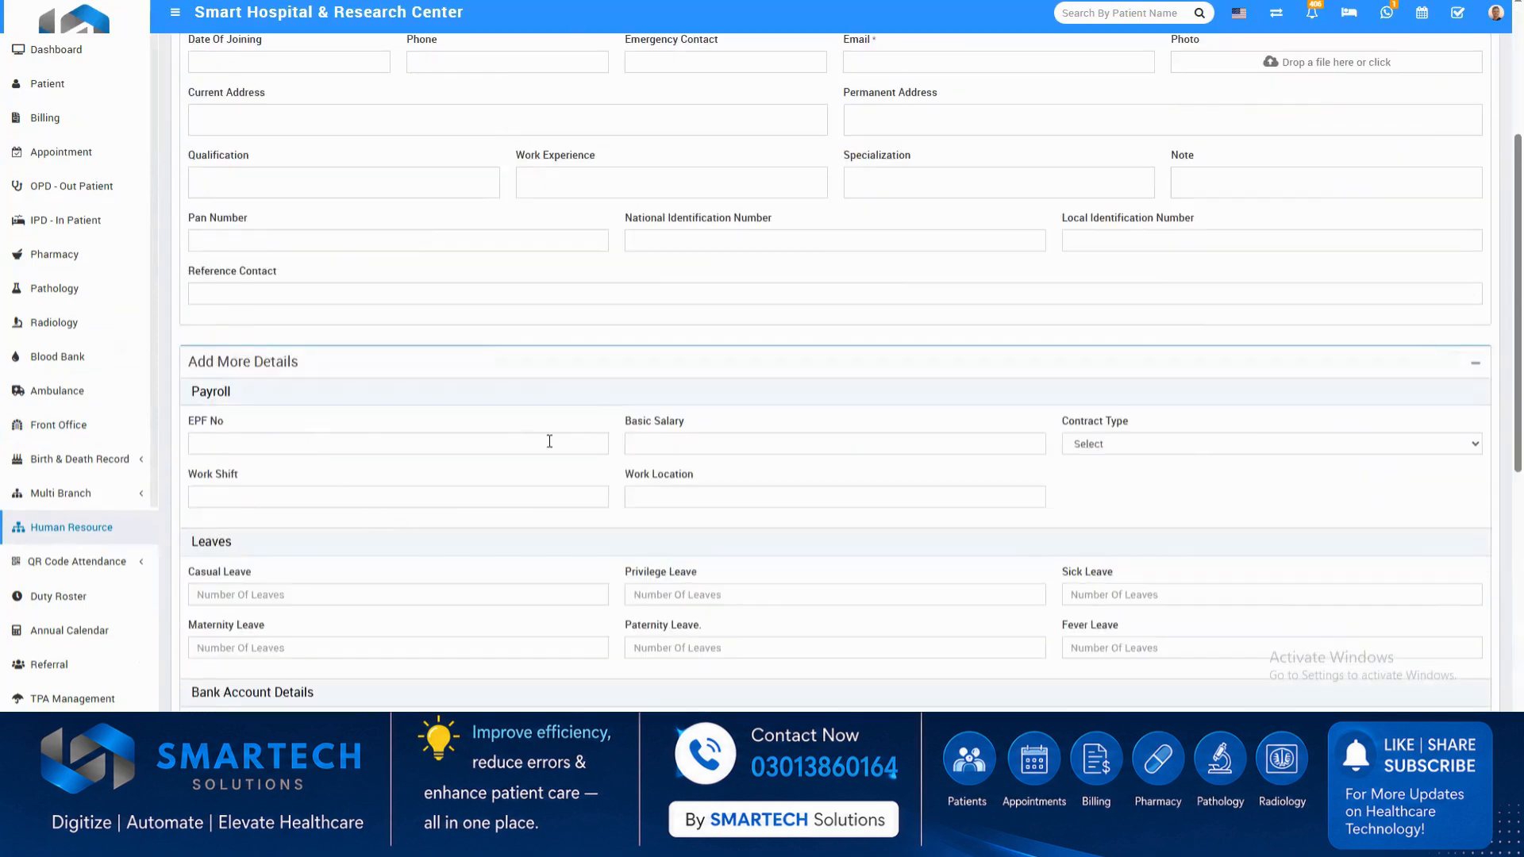
pyautogui.scroll(-3, 671, 480)
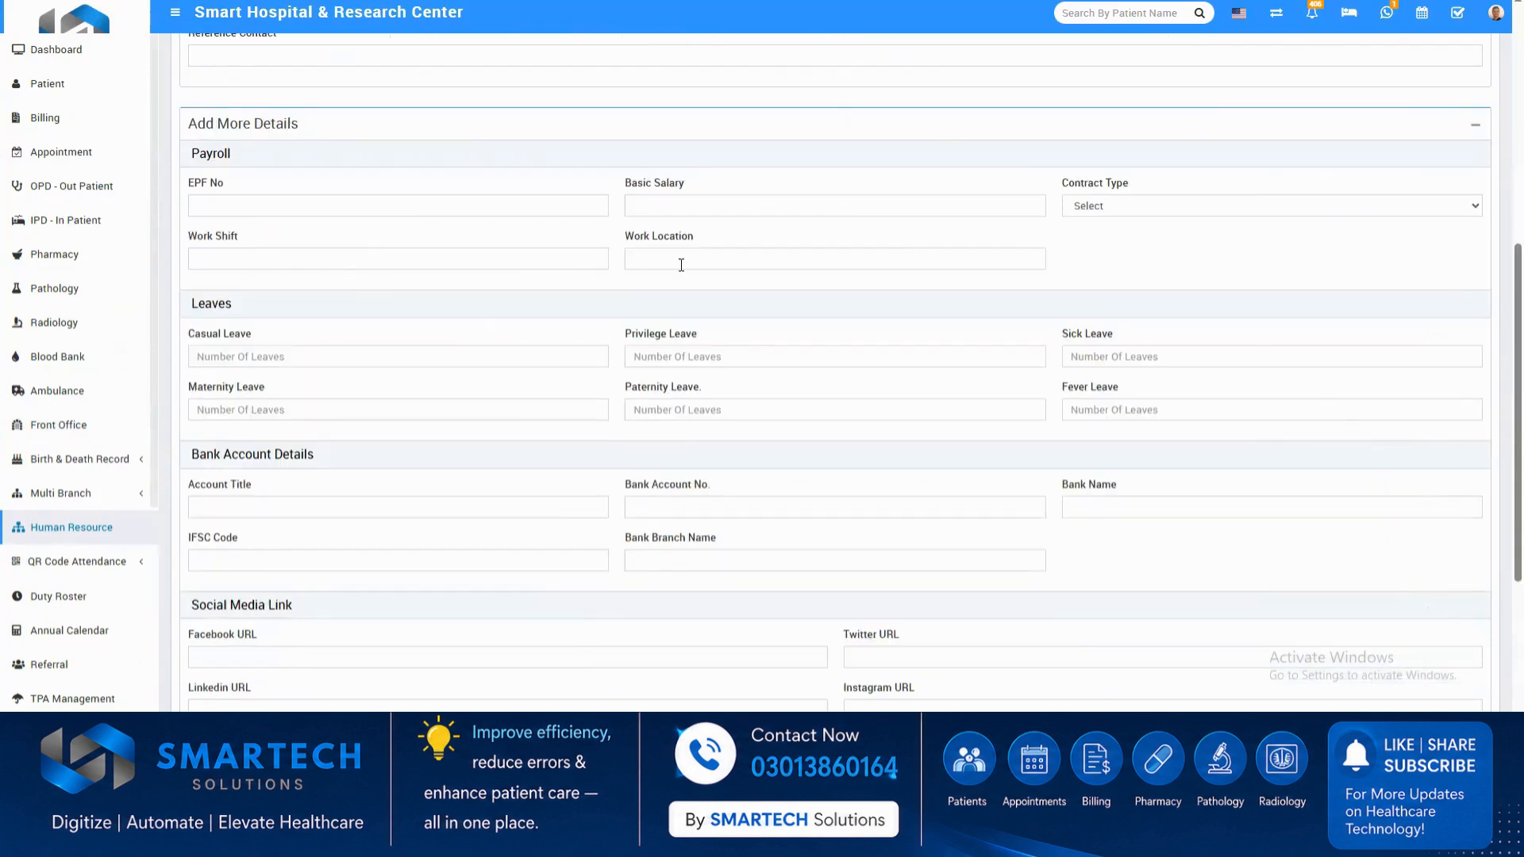
pyautogui.scroll(-3, 860, 602)
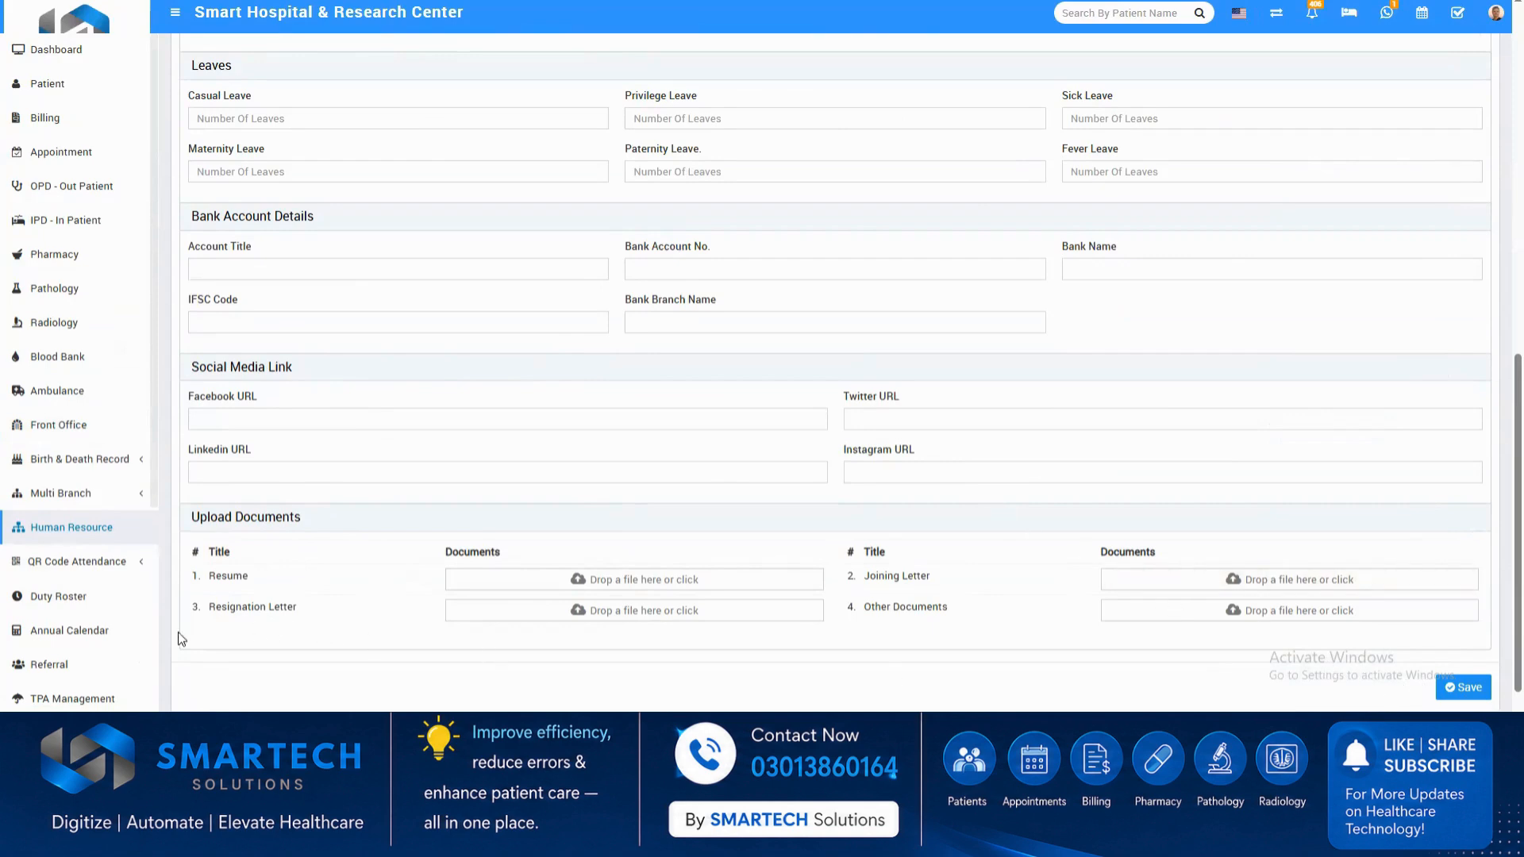
# Leave the staff form and list the payroll for the Doctor role for March 2026.
pyautogui.click(76, 532)
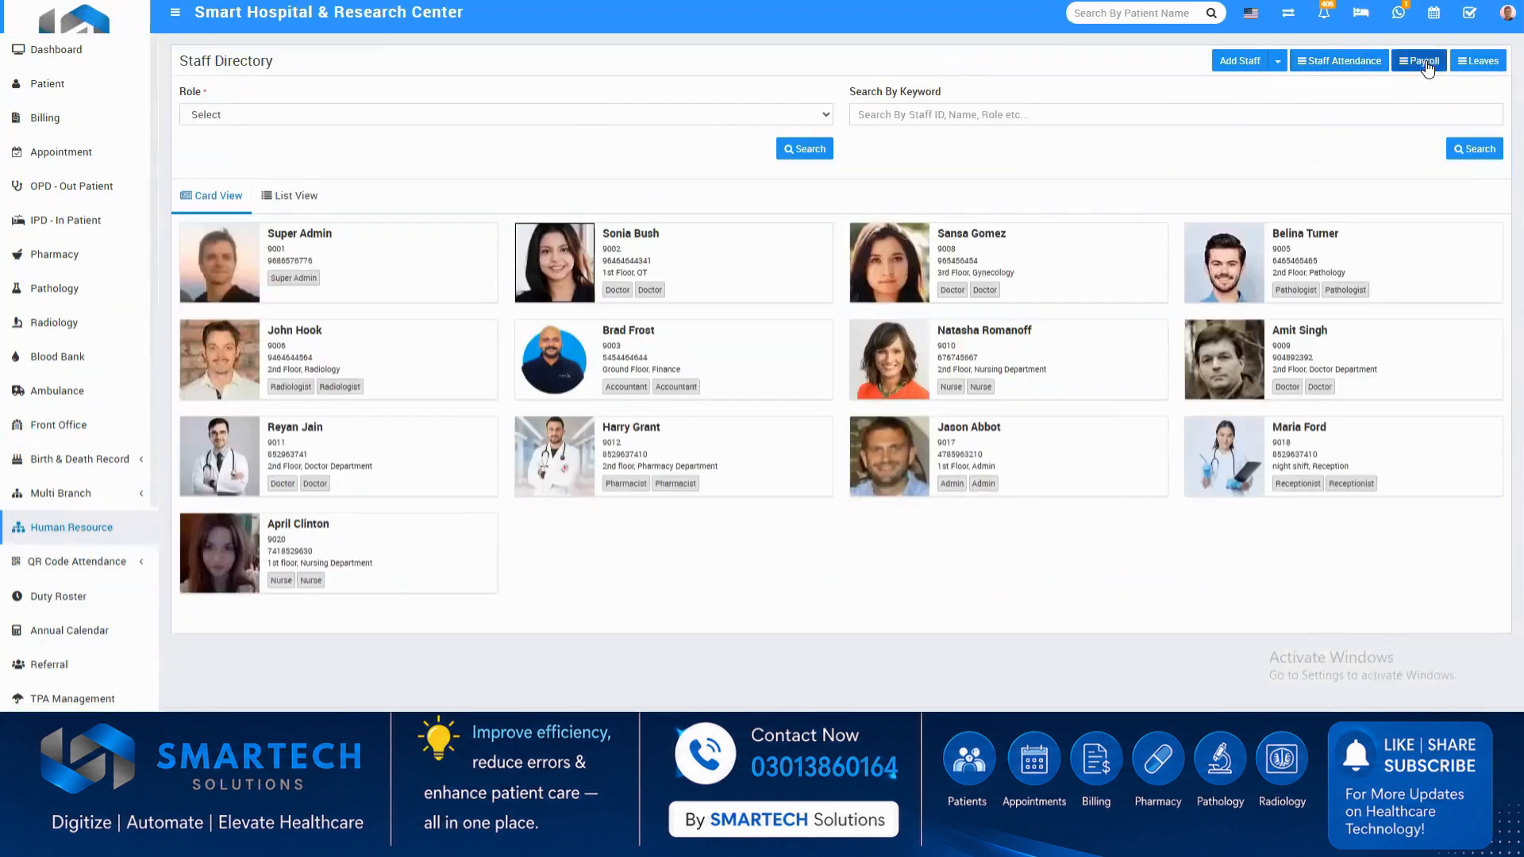
pyautogui.click(1420, 62)
pyautogui.click(450, 120)
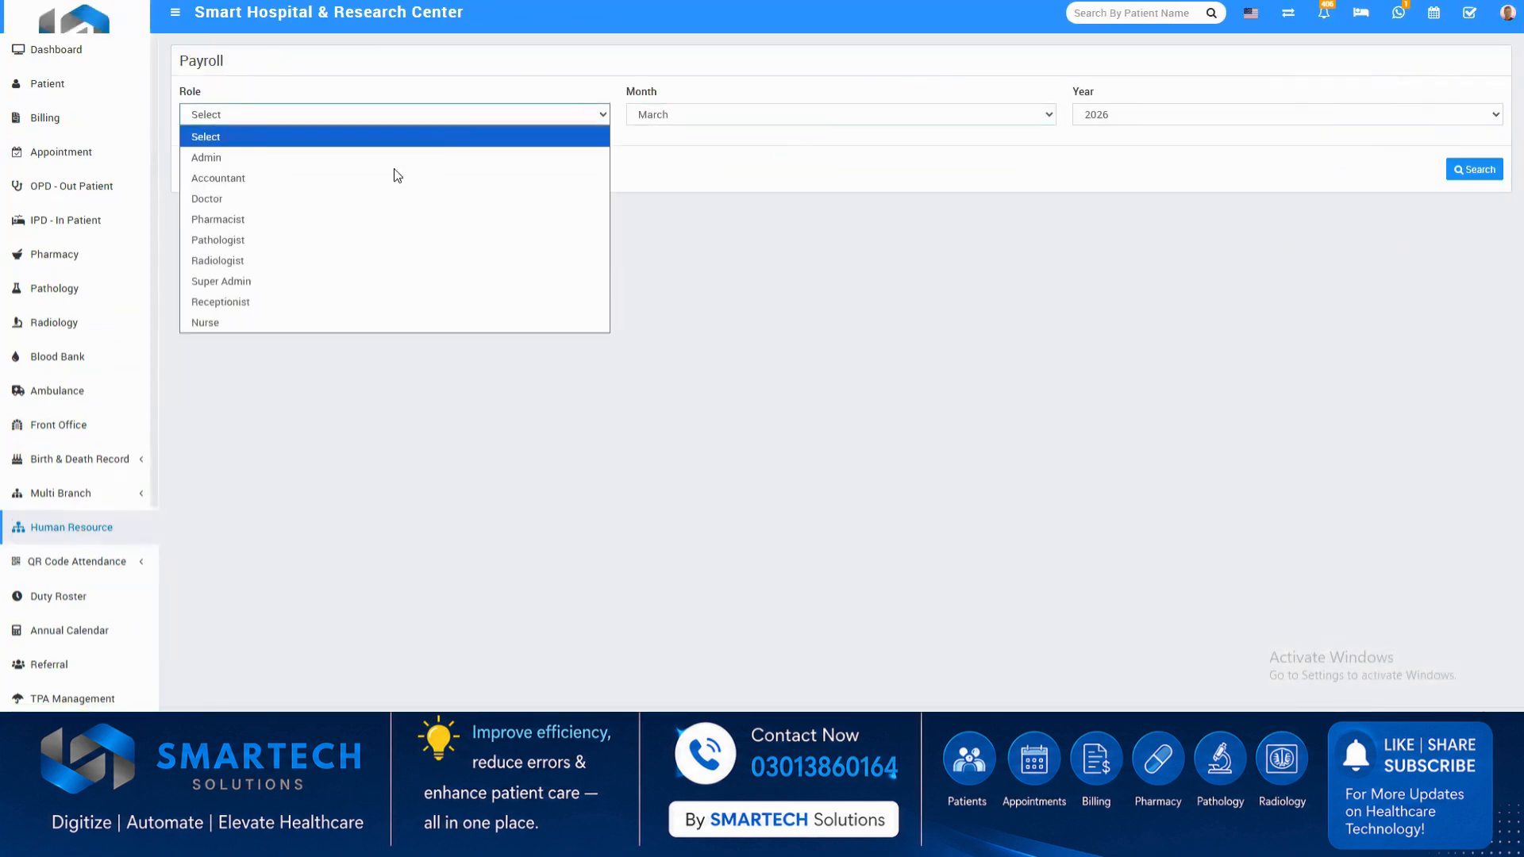
pyautogui.click(381, 197)
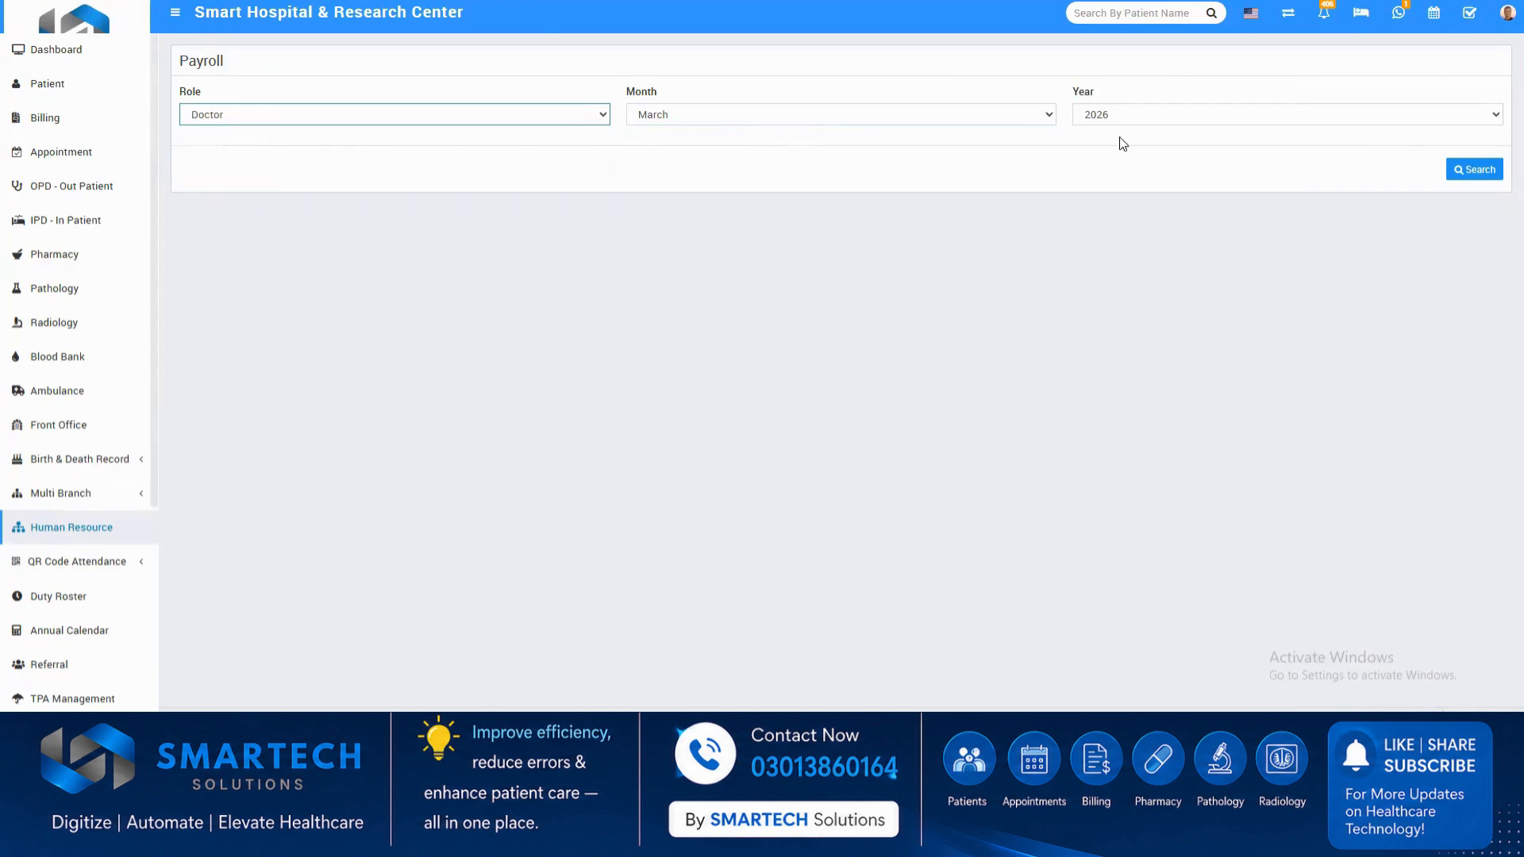
pyautogui.click(1468, 169)
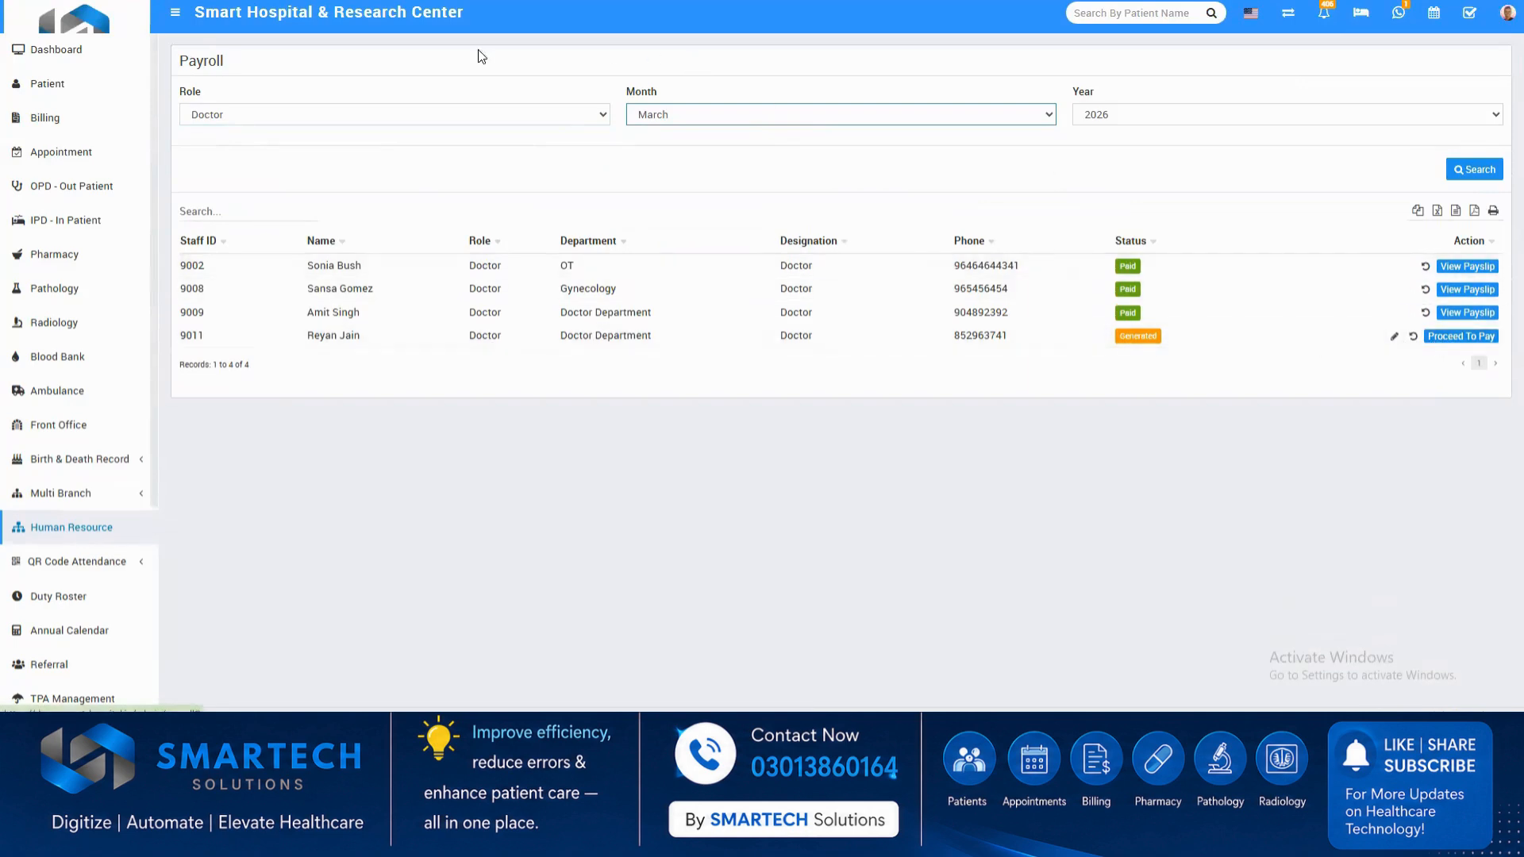
# List the payroll for the Doctor role for May 2026.
pyautogui.click(931, 120)
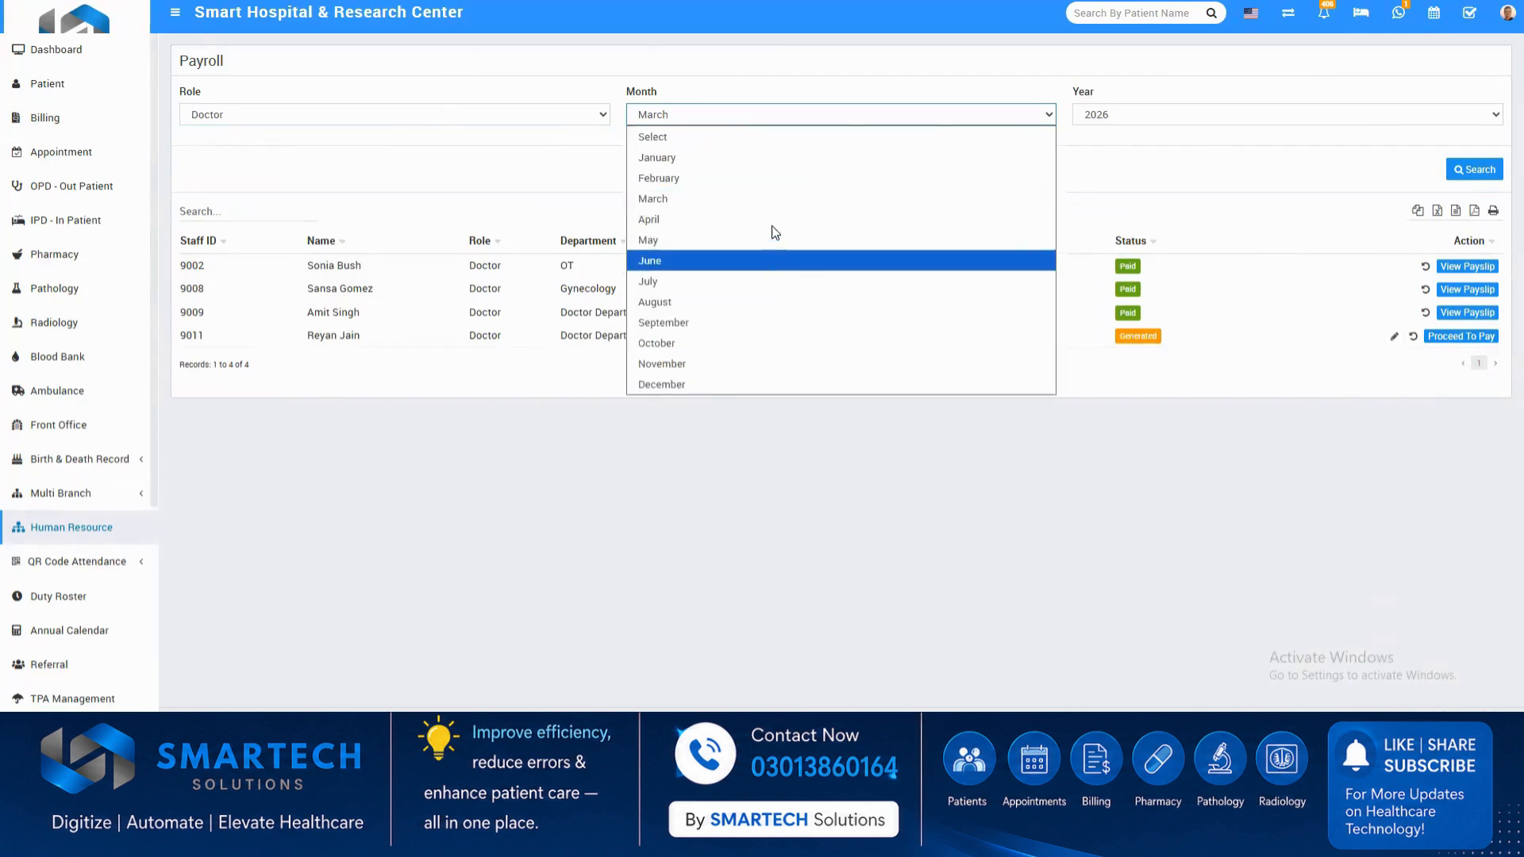
pyautogui.click(776, 241)
pyautogui.click(1479, 168)
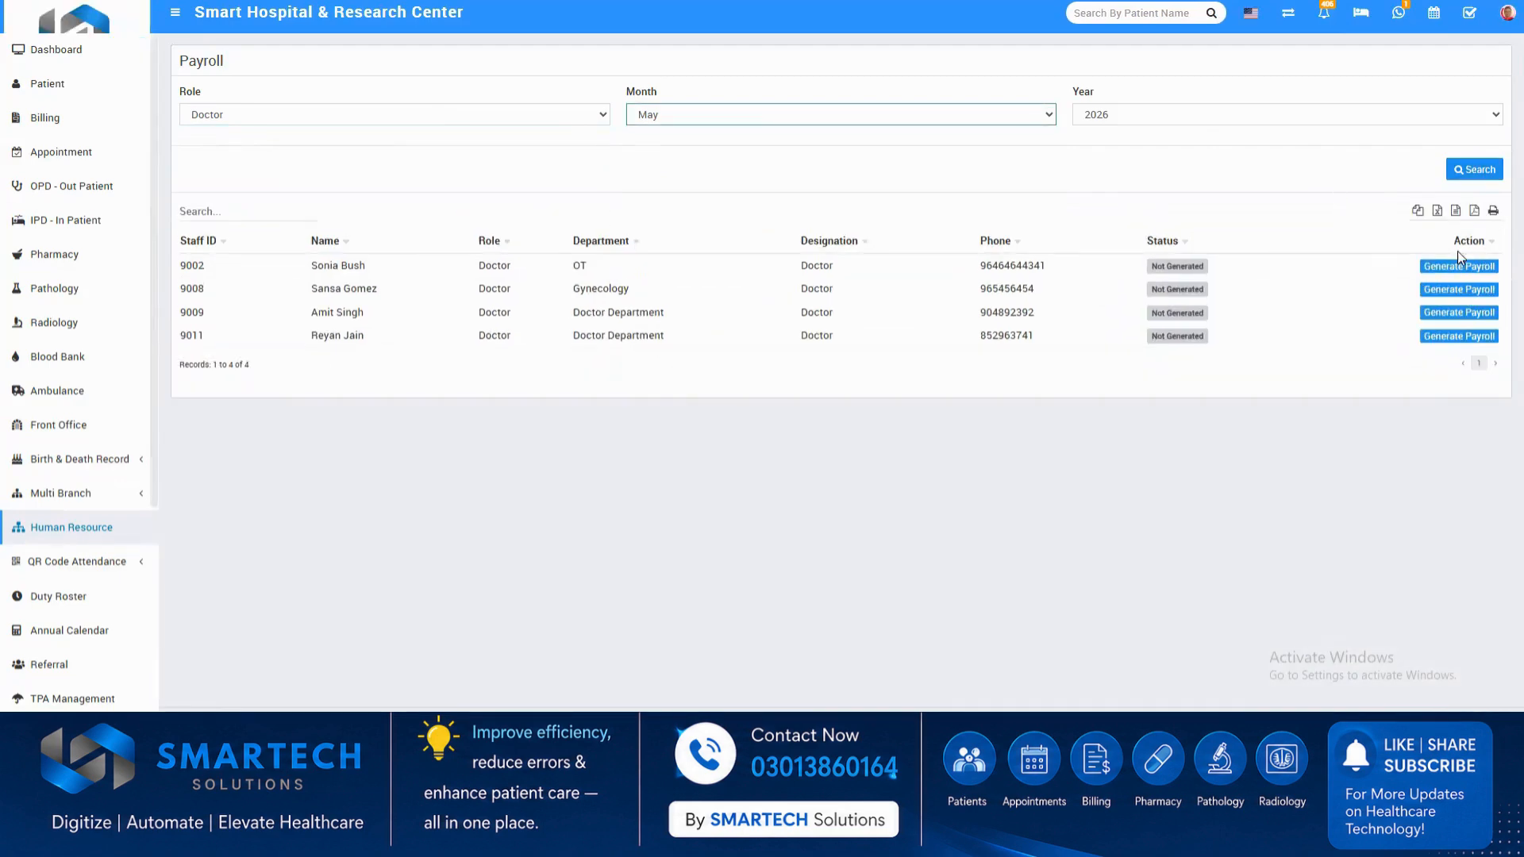
pyautogui.click(1438, 340)
# Show the duty roster along with its shift definitions and roster list.
pyautogui.scroll(-2, 136, 546)
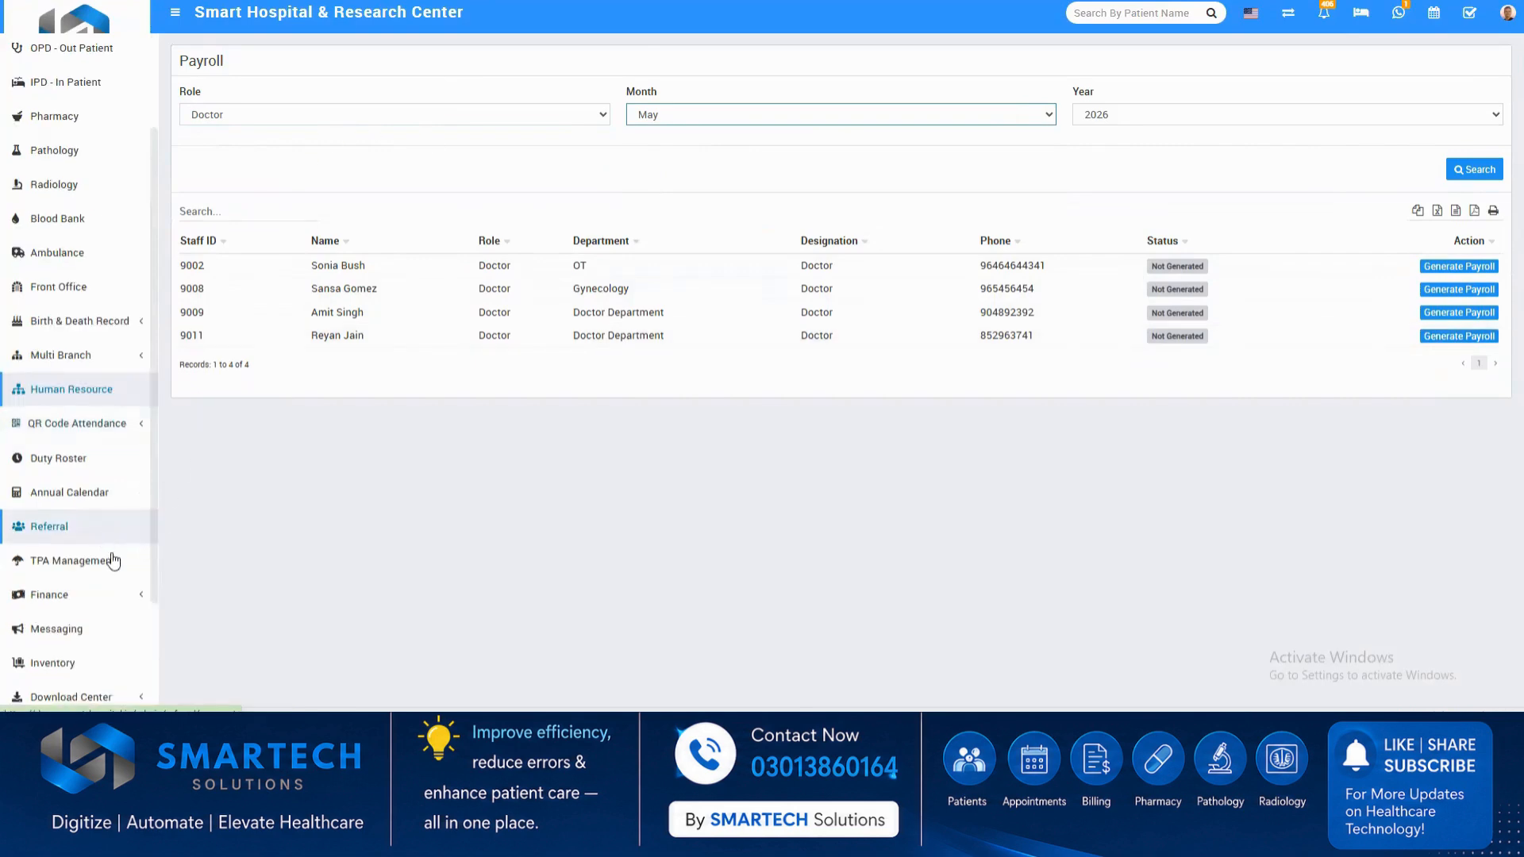
pyautogui.click(105, 455)
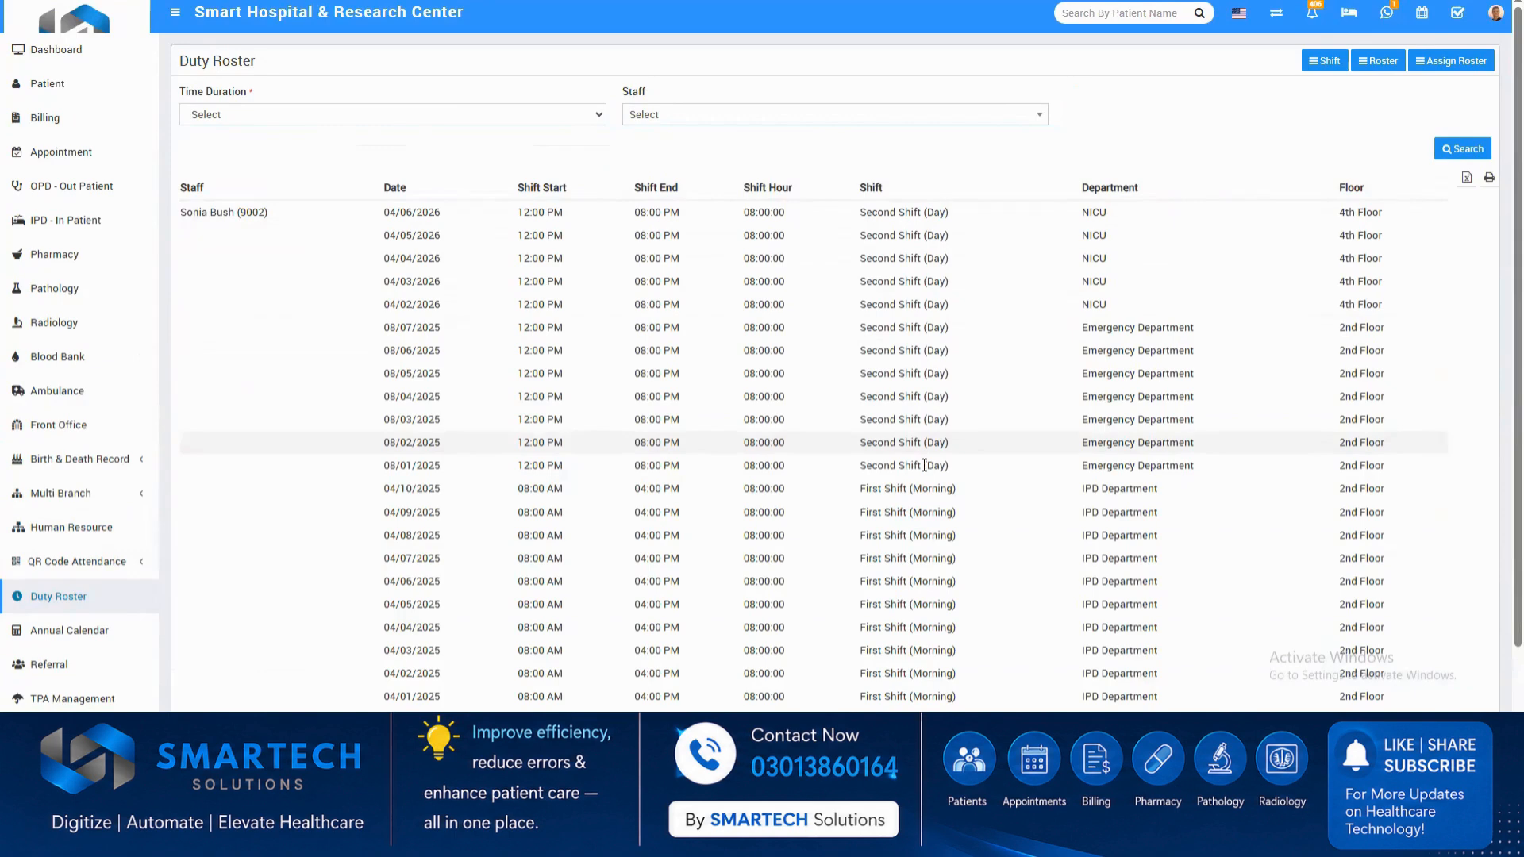
pyautogui.click(1325, 61)
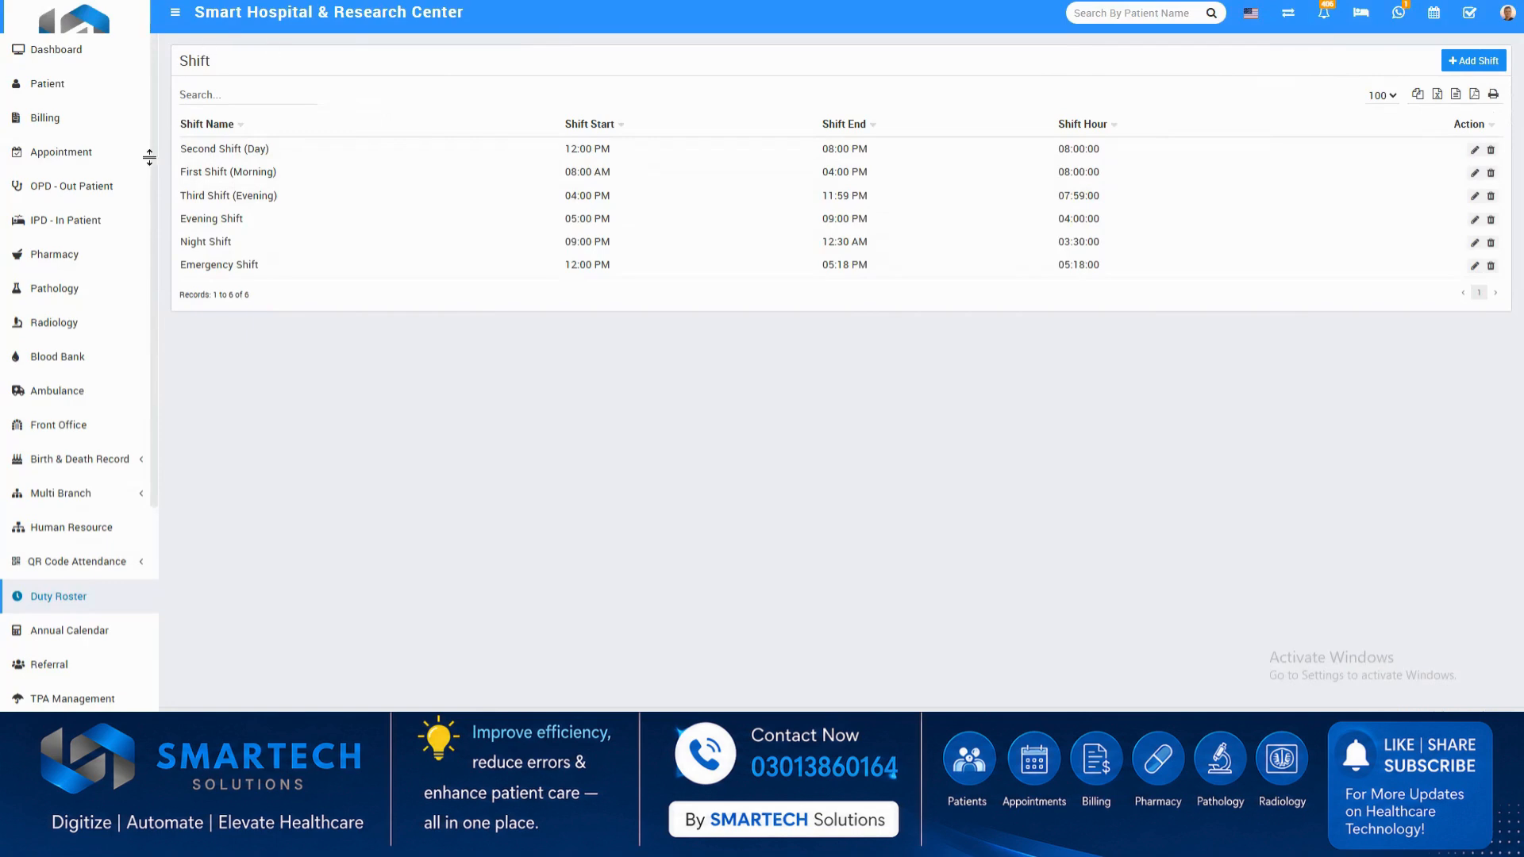
pyautogui.click(140, 595)
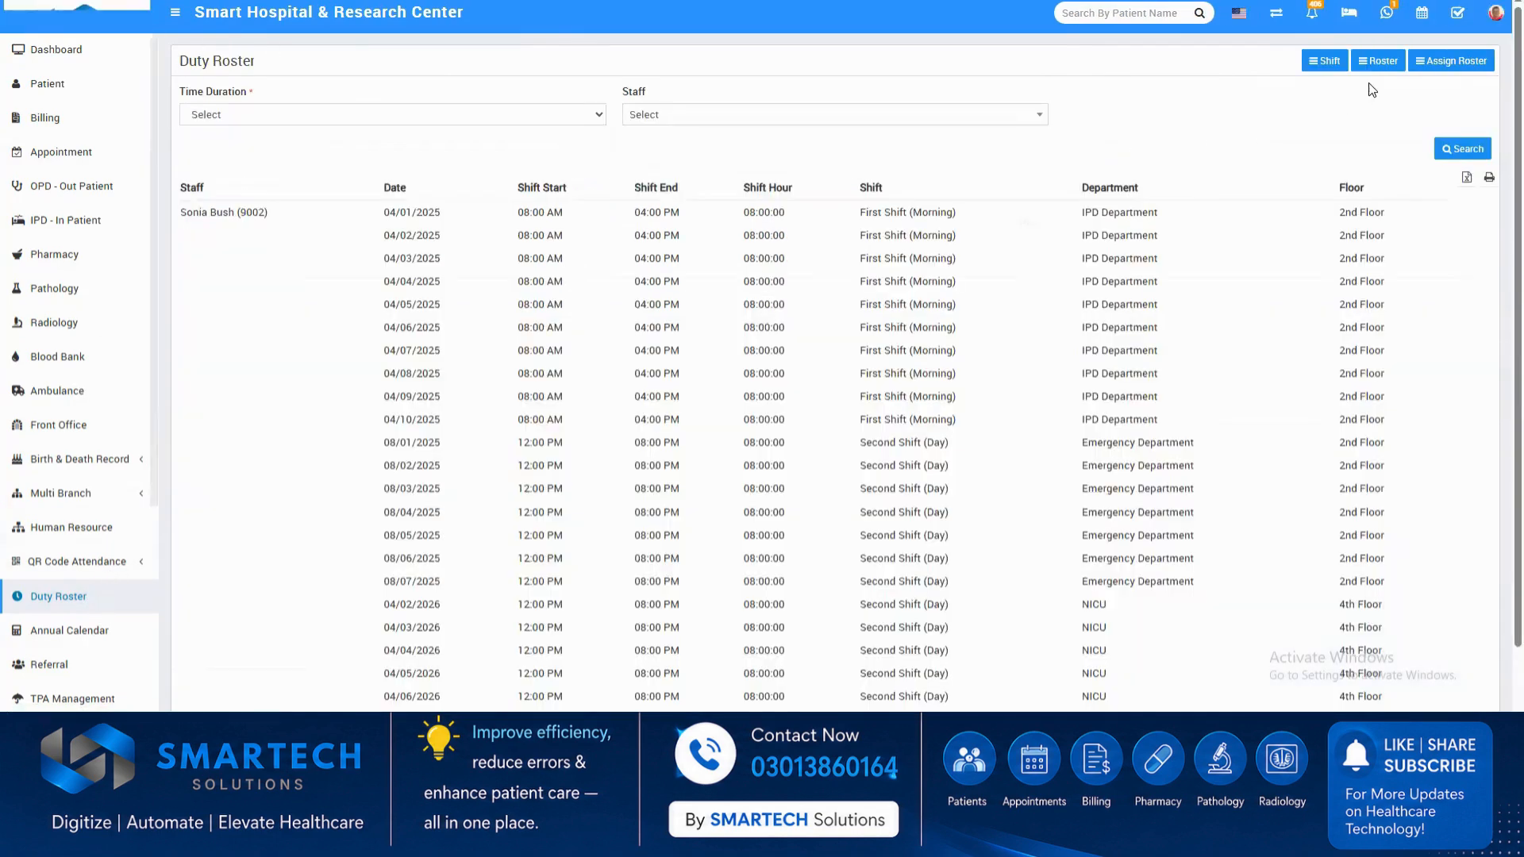
pyautogui.click(1376, 63)
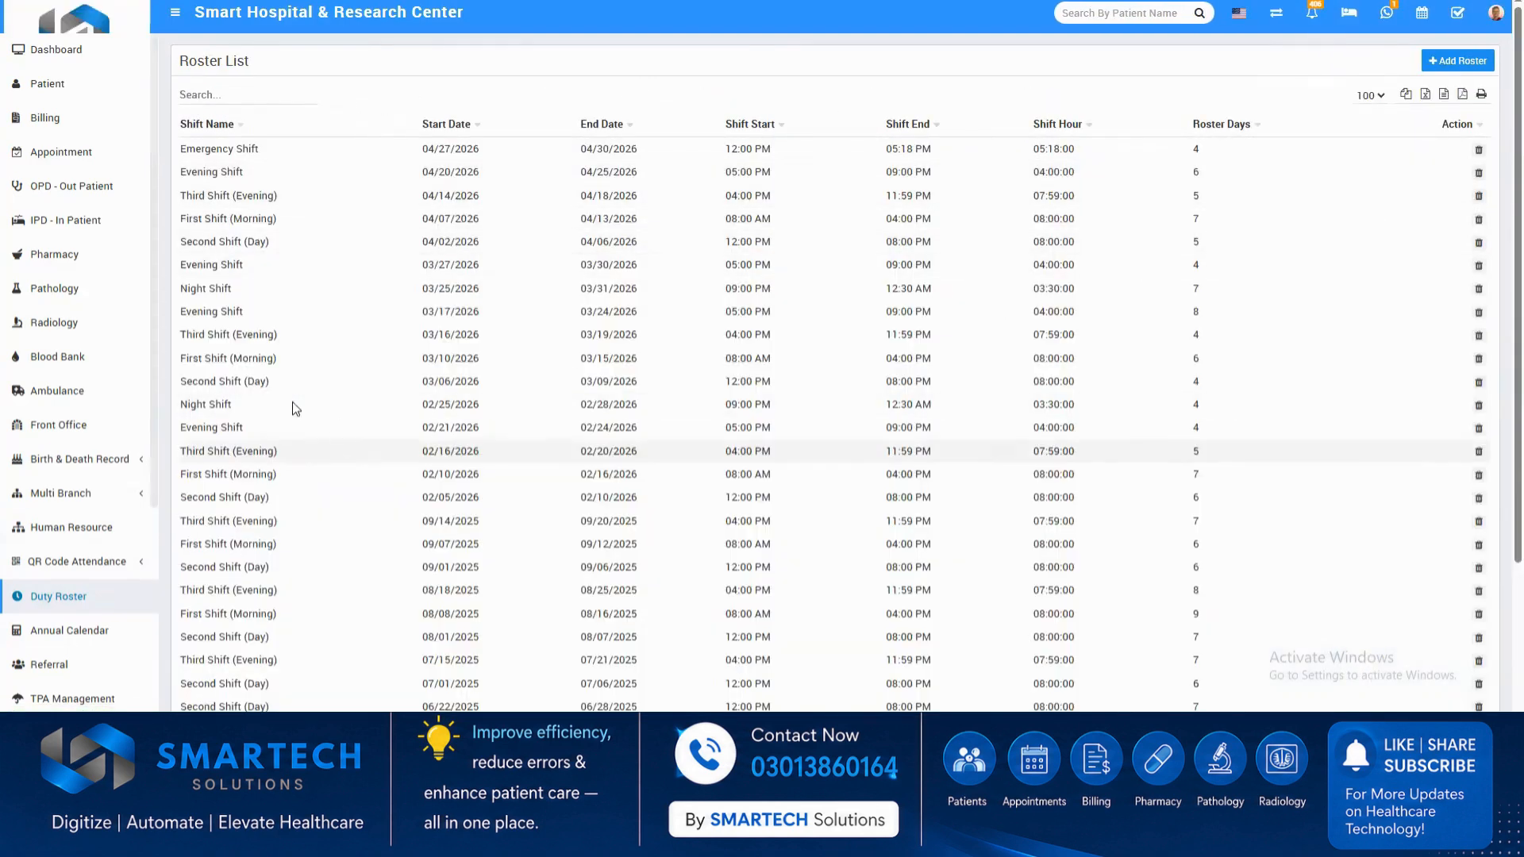
# Show the Finance income list, view a blank income entry form and discard it.
pyautogui.scroll(-3, 93, 626)
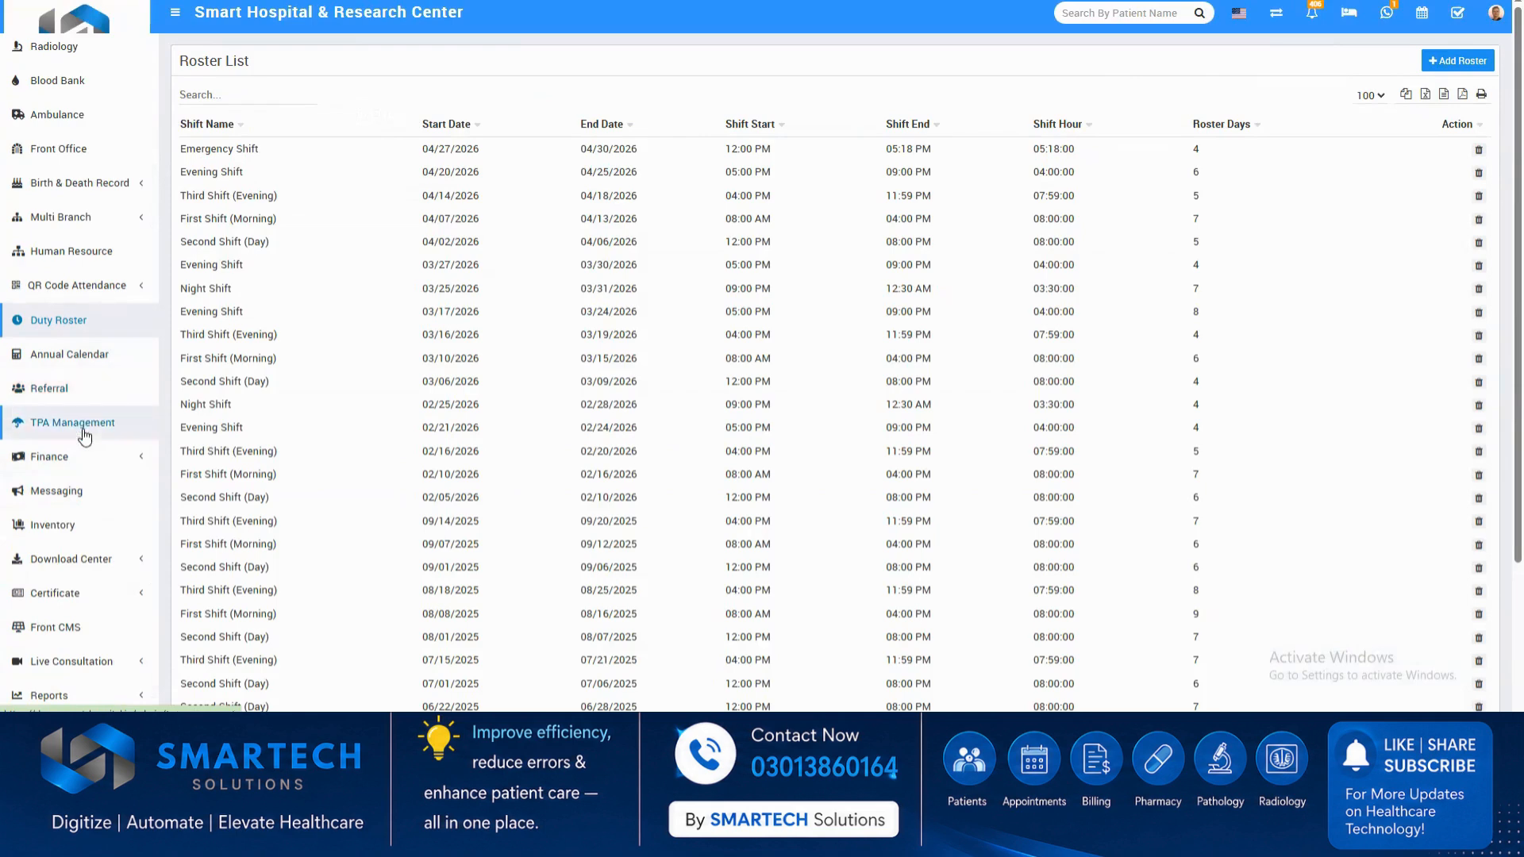
pyautogui.click(73, 461)
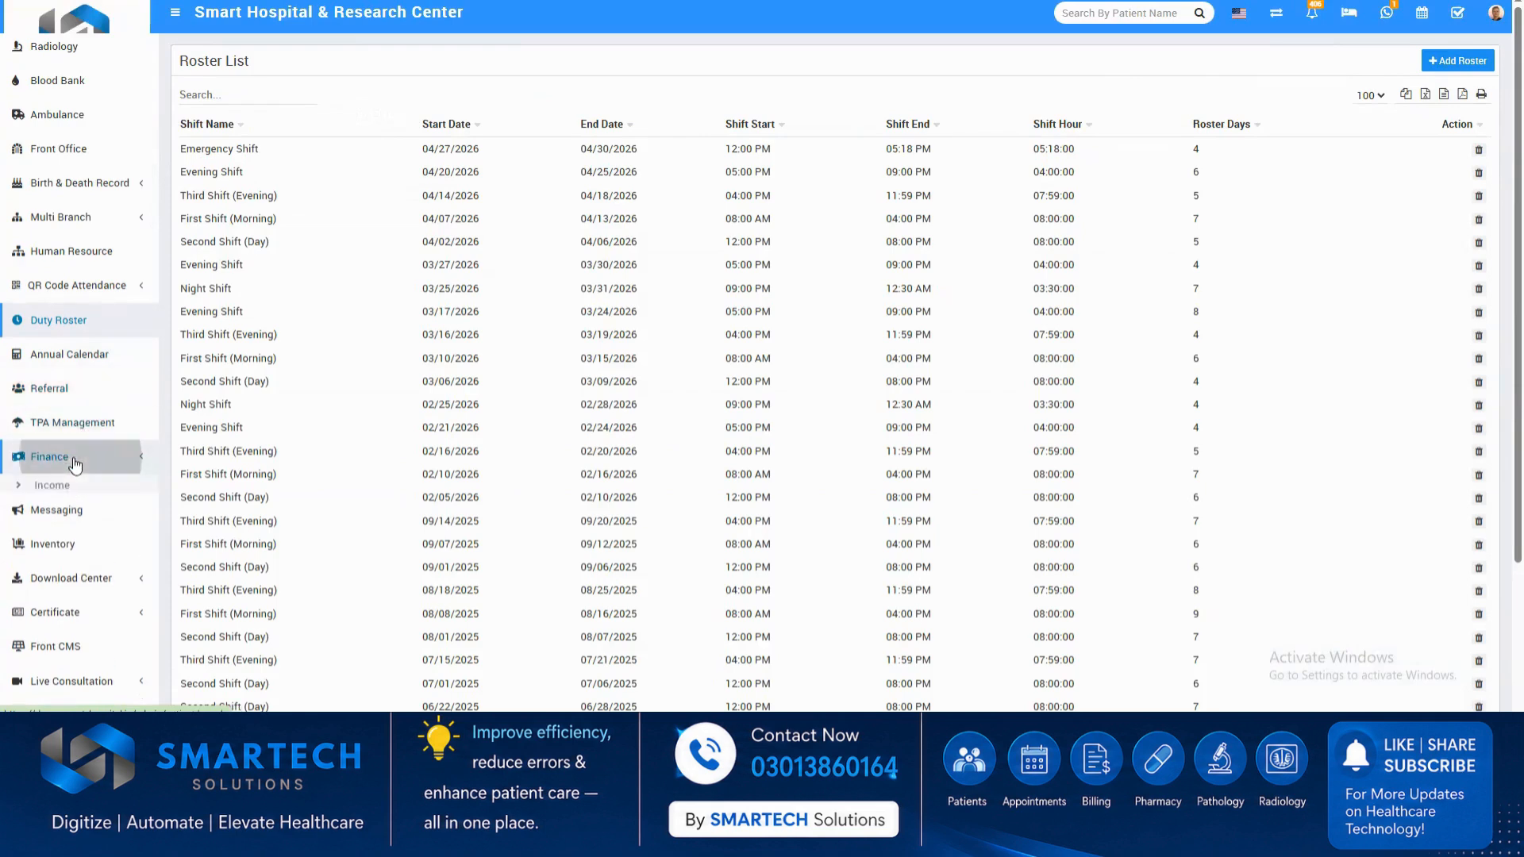
pyautogui.click(52, 486)
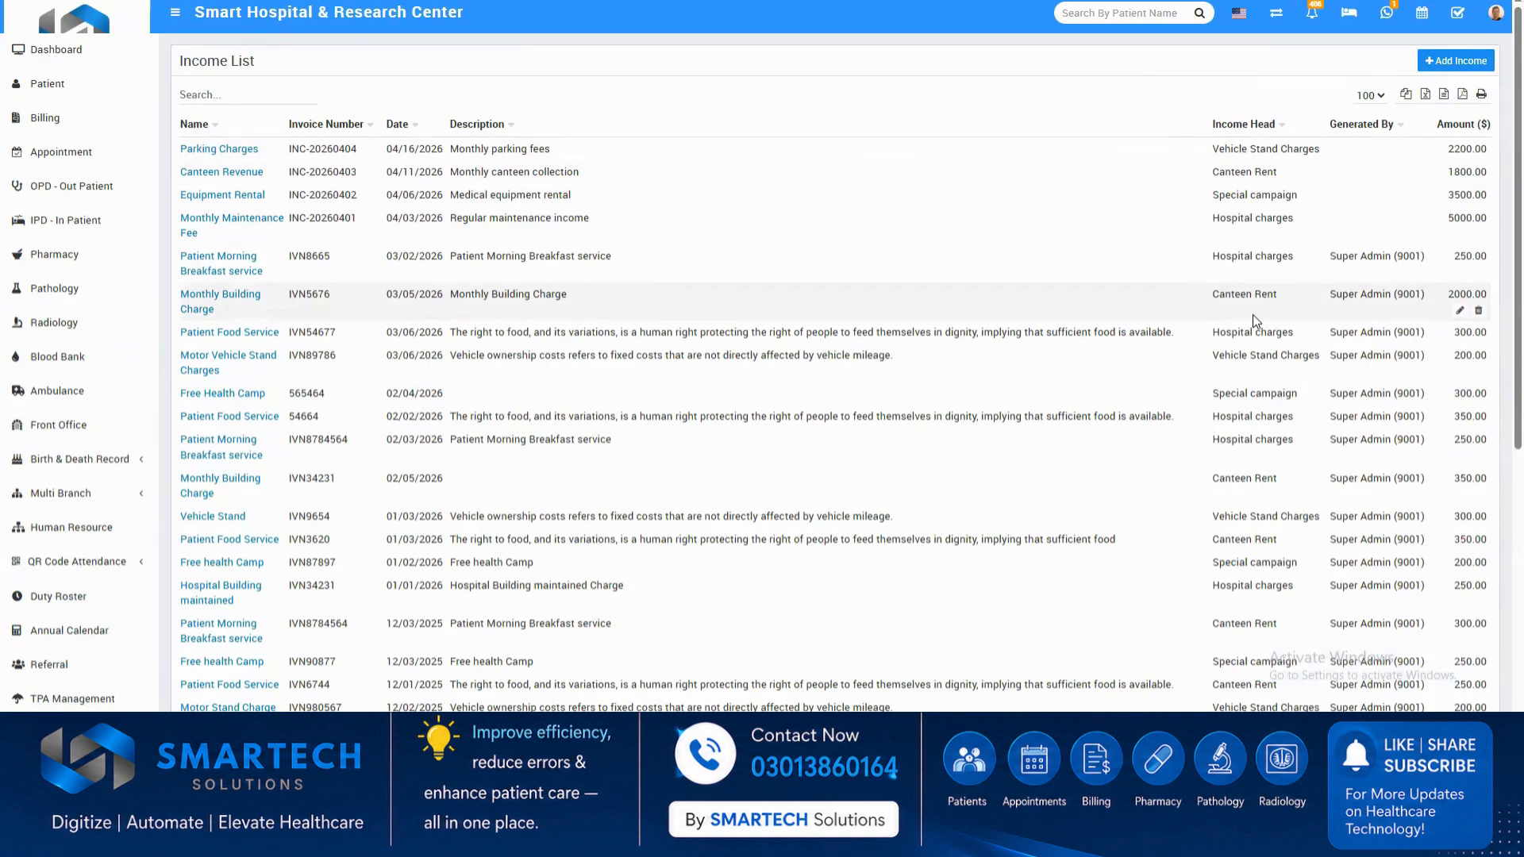
pyautogui.click(1454, 62)
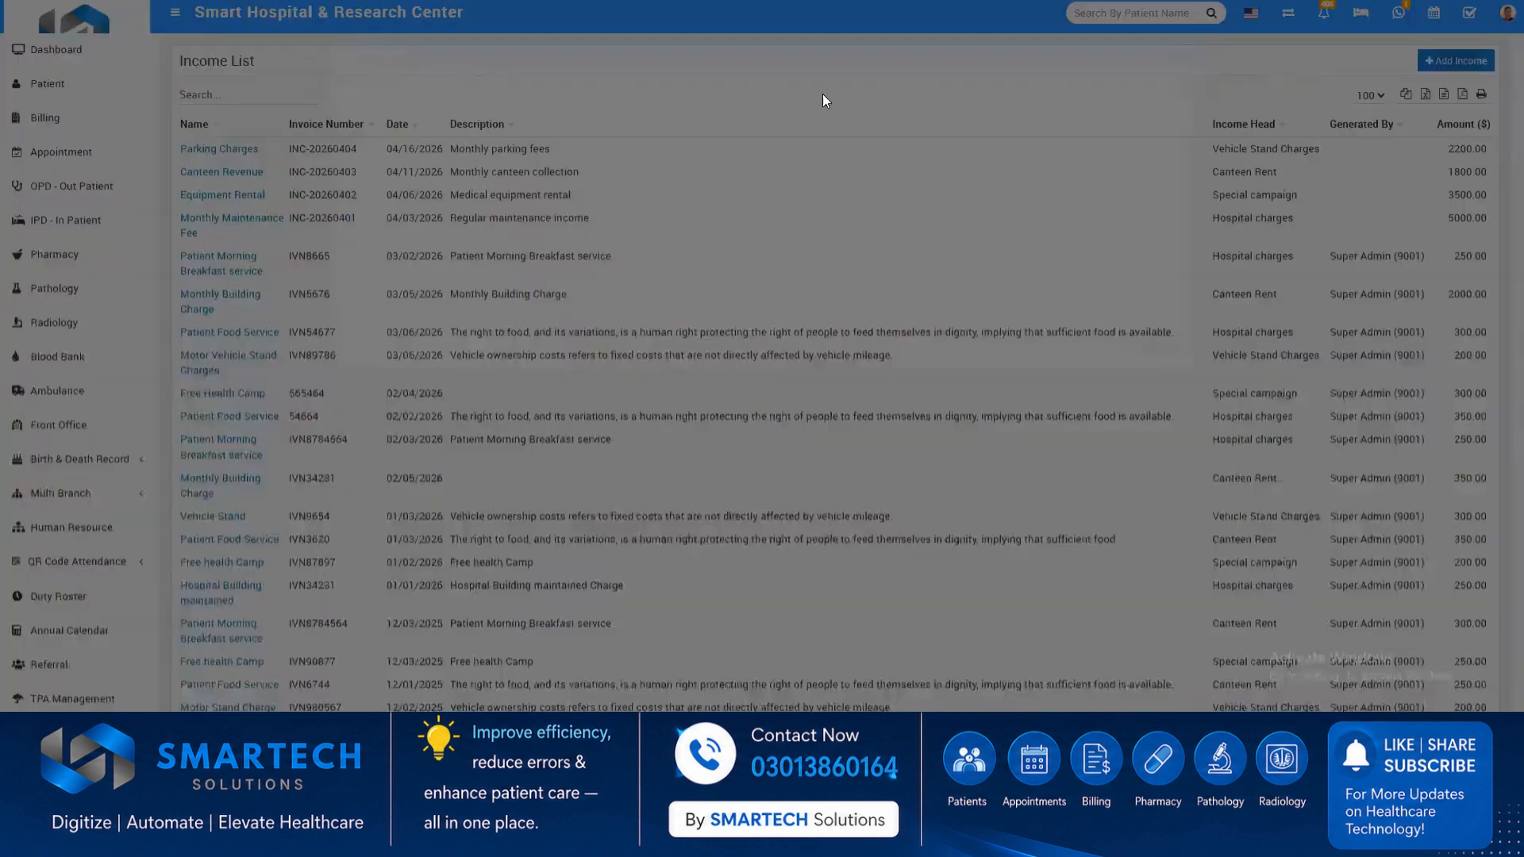
pyautogui.click(409, 148)
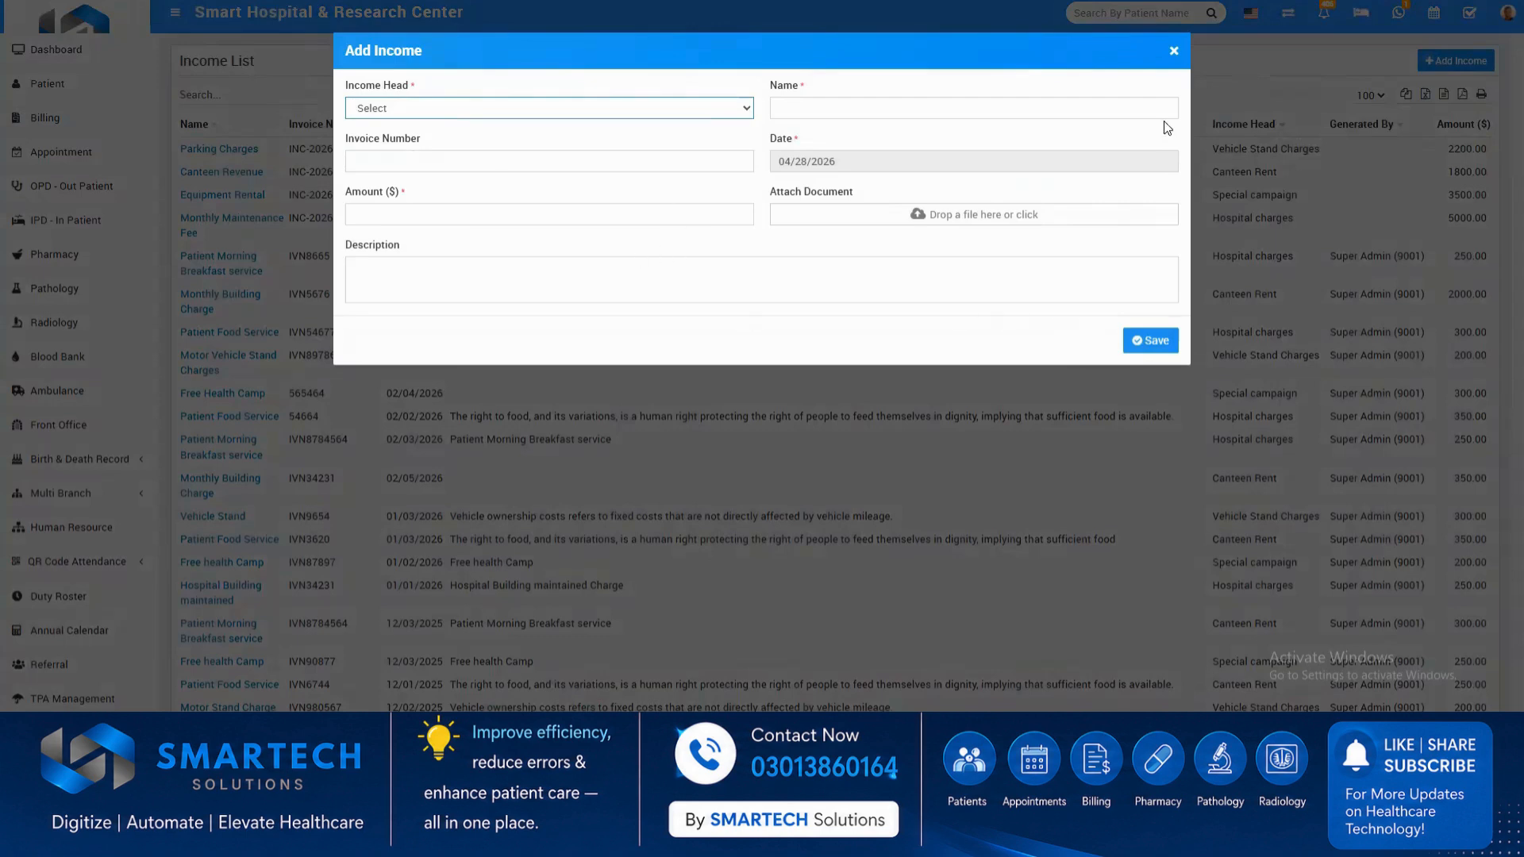
pyautogui.click(1173, 50)
# Show the Finance expense list.
pyautogui.scroll(-2, 93, 679)
pyautogui.scroll(-2, 94, 679)
pyautogui.click(54, 504)
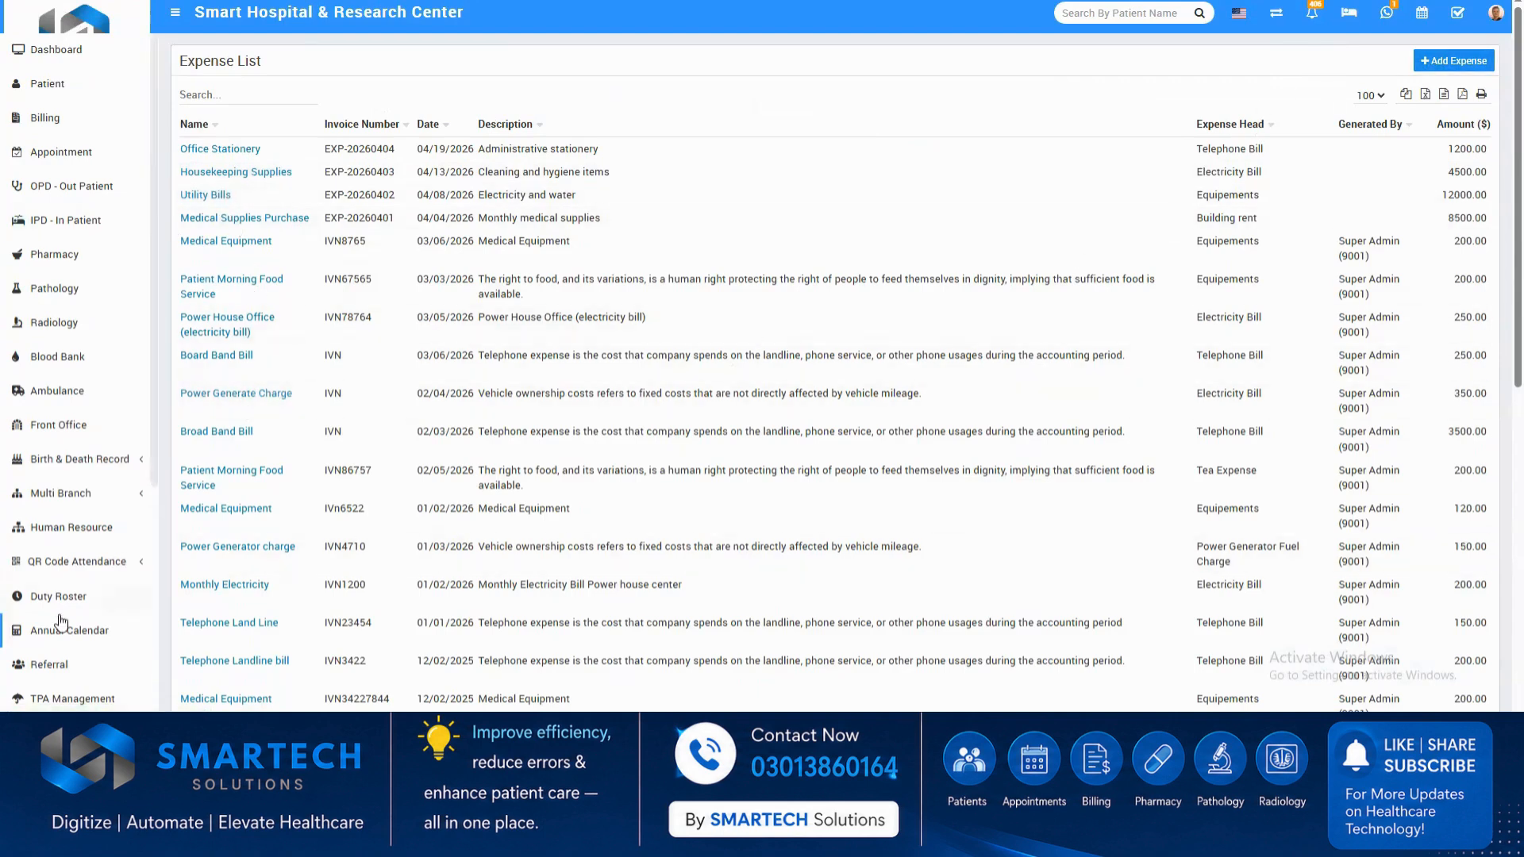
# Show the messaging notice board and the inventory's item stock list.
pyautogui.scroll(-3, 66, 619)
pyautogui.scroll(-2, 66, 619)
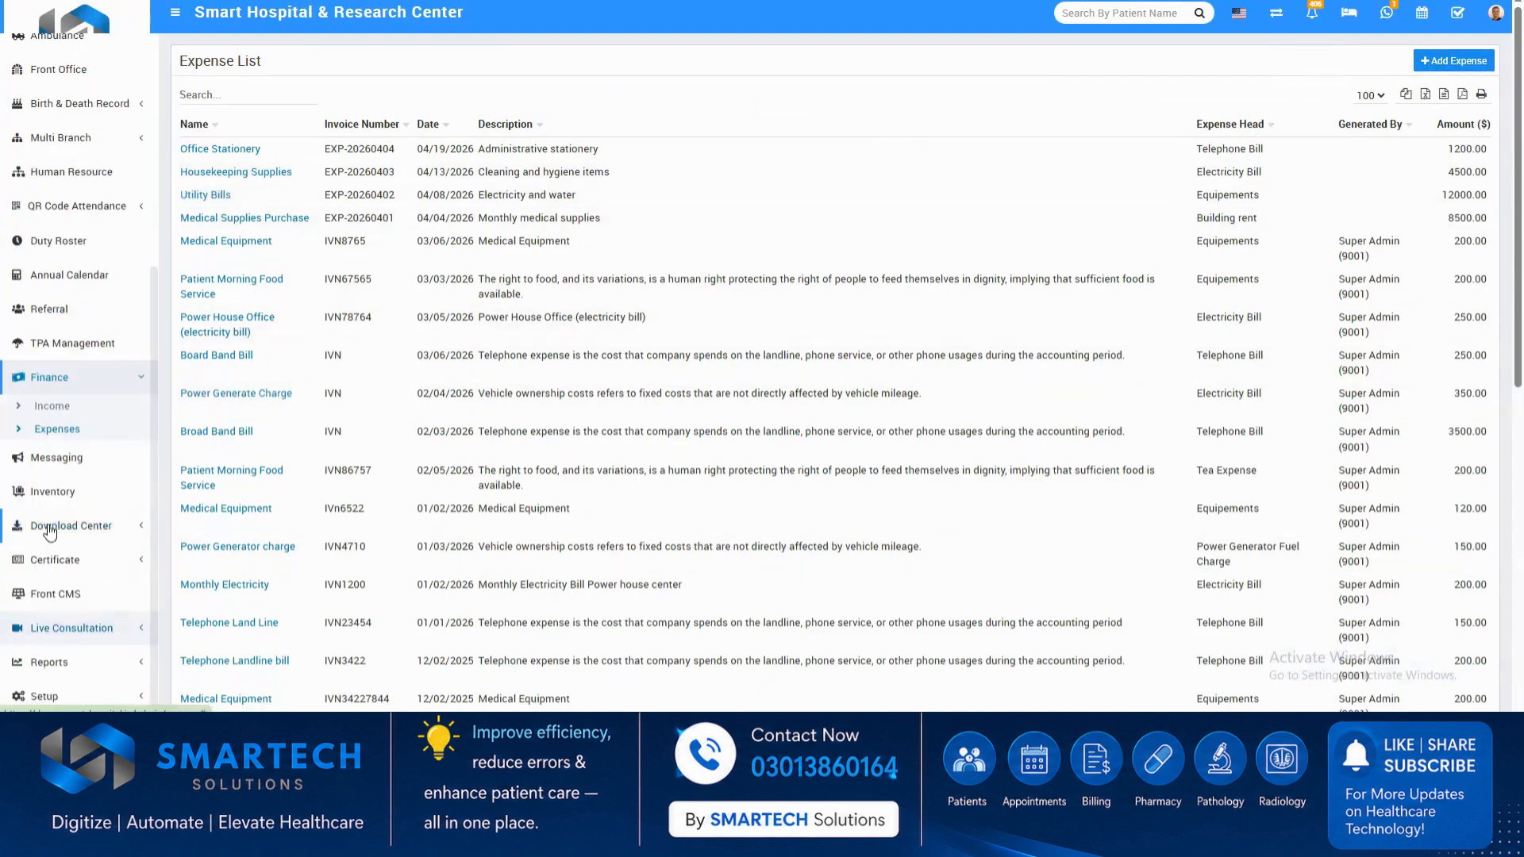
pyautogui.click(54, 464)
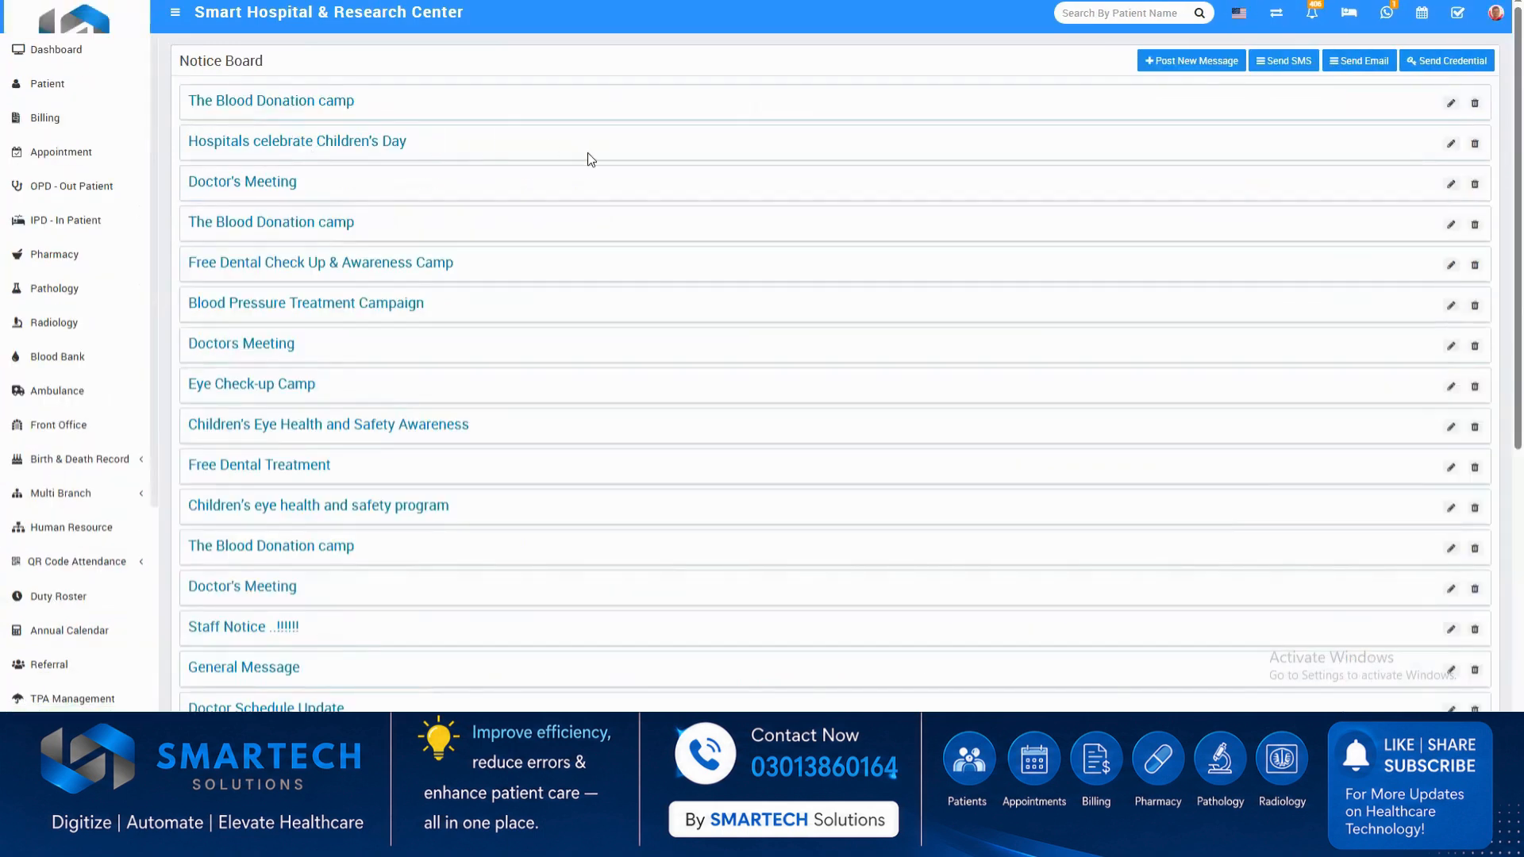
pyautogui.scroll(-3, 97, 635)
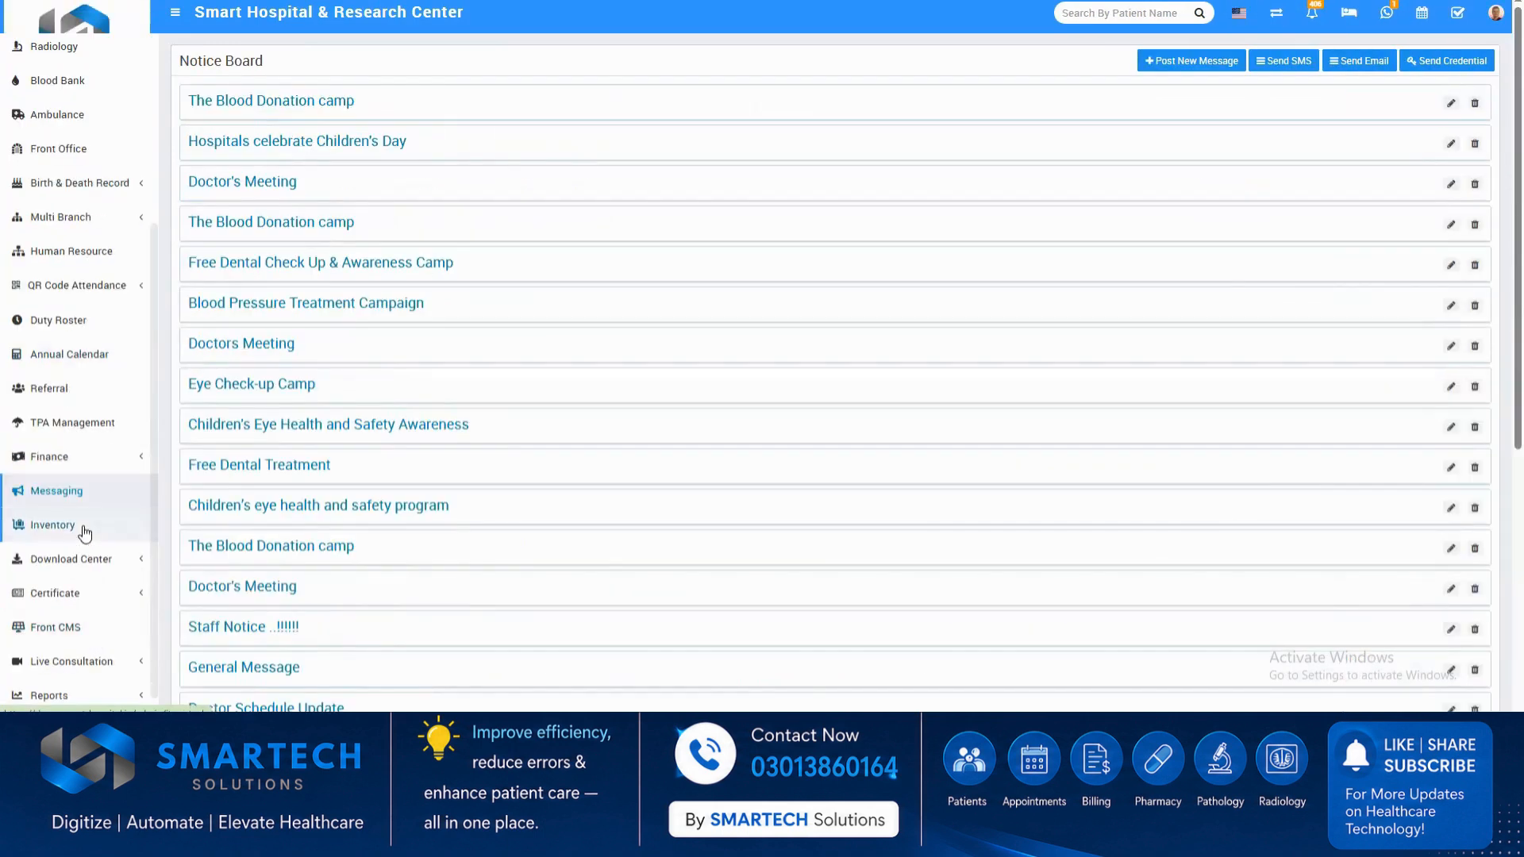
pyautogui.click(83, 528)
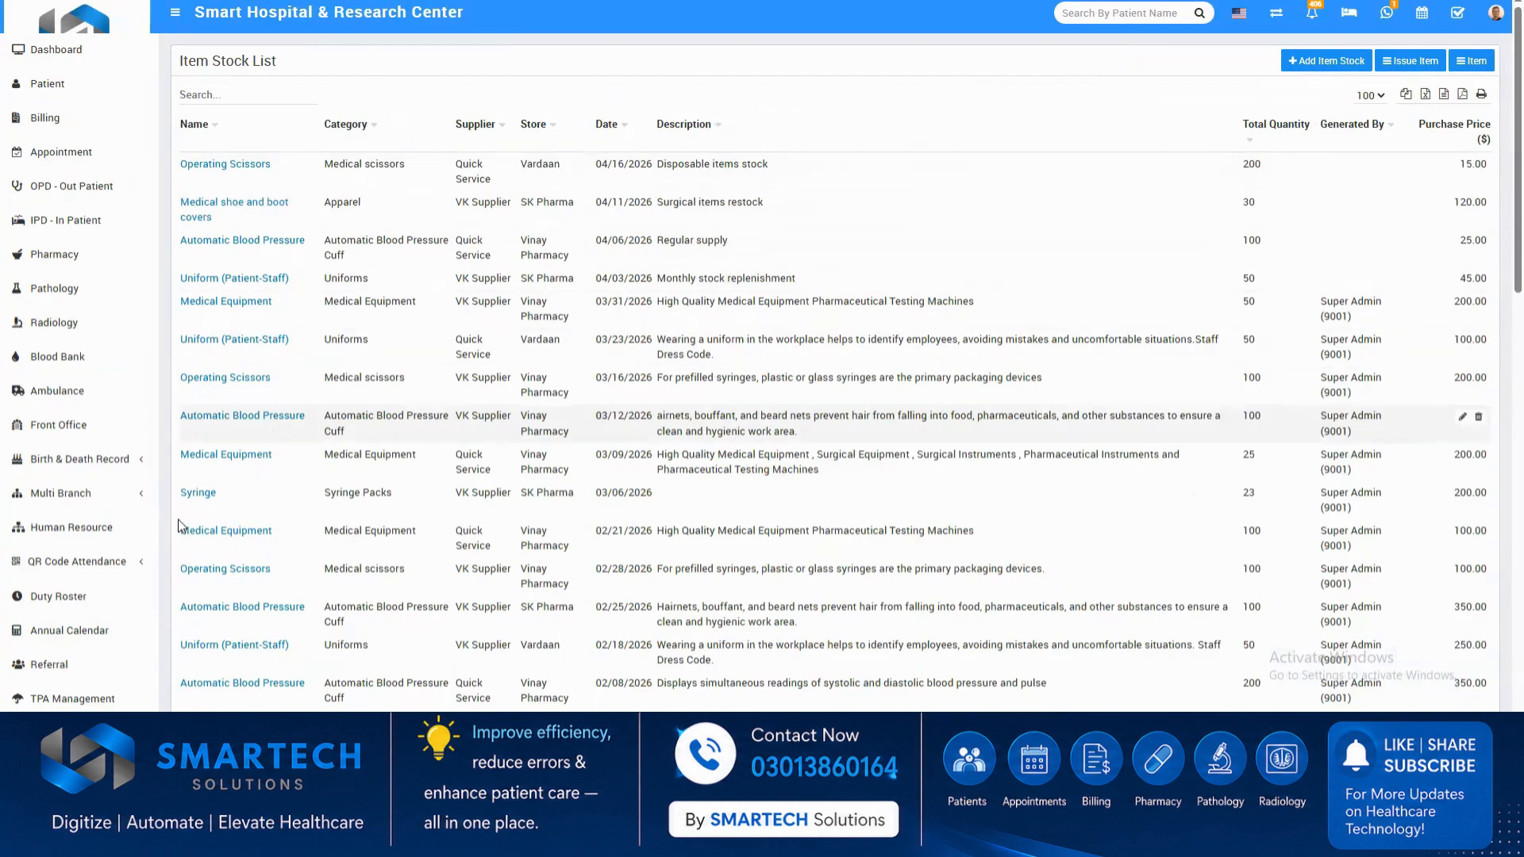
# Open the patient ID card page among the certificate modules.
pyautogui.scroll(-2, 95, 571)
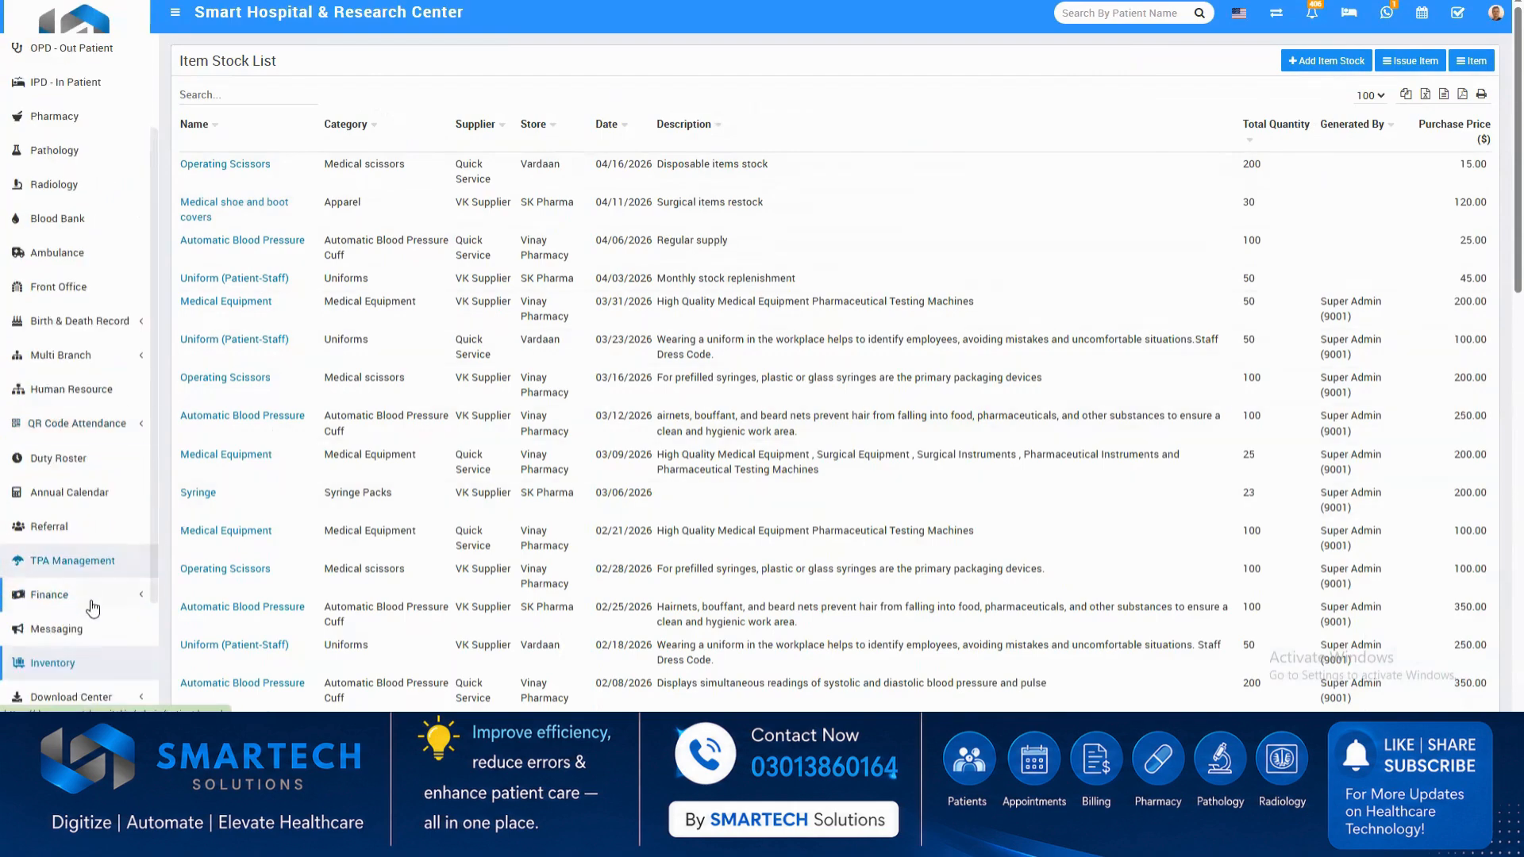
pyautogui.scroll(-2, 87, 587)
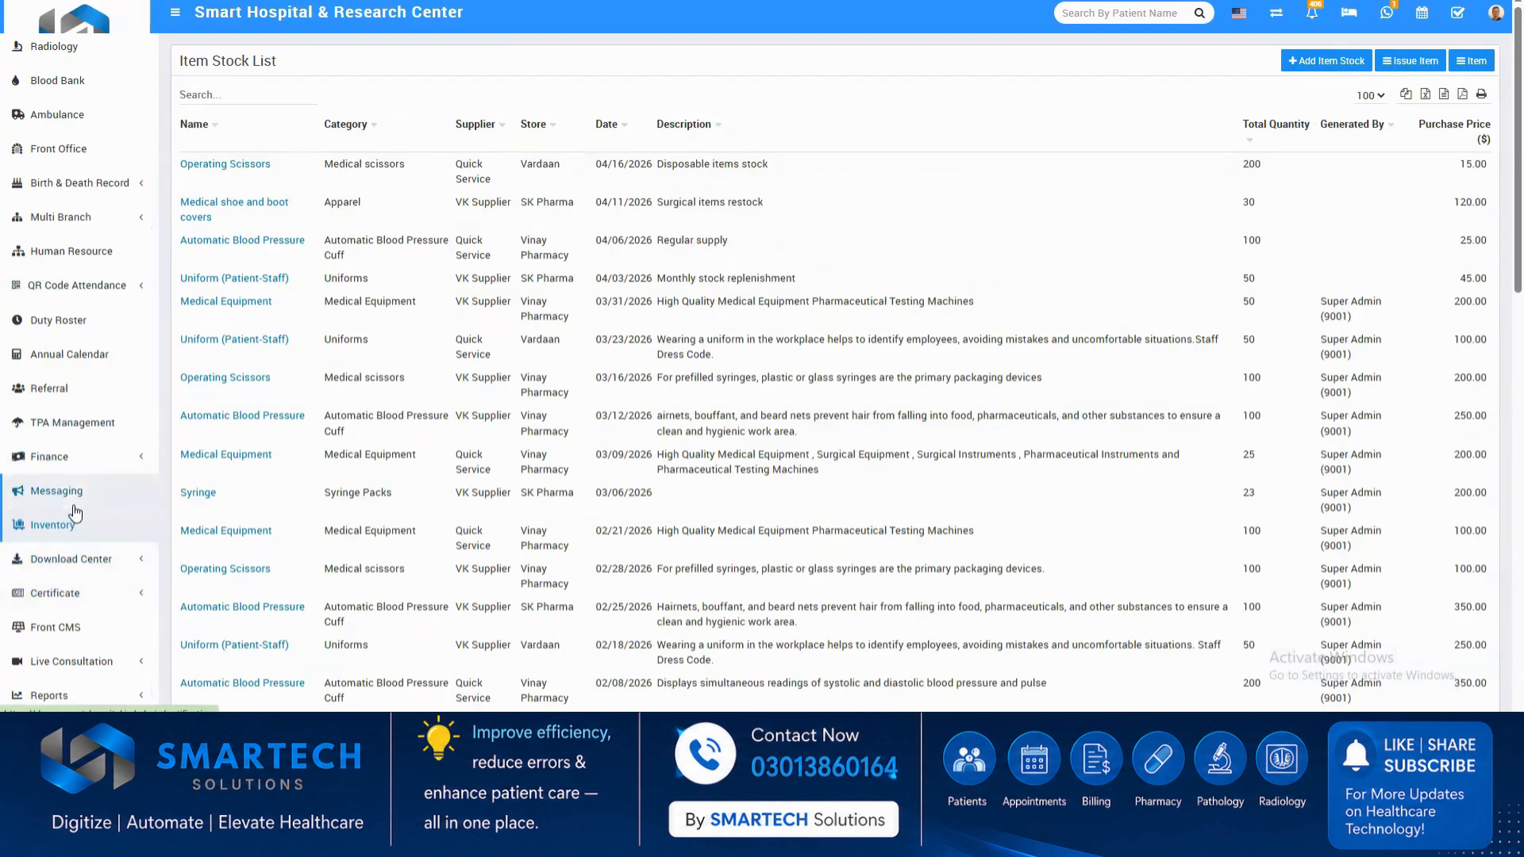
pyautogui.click(76, 457)
pyautogui.click(76, 457)
pyautogui.scroll(-1, 87, 555)
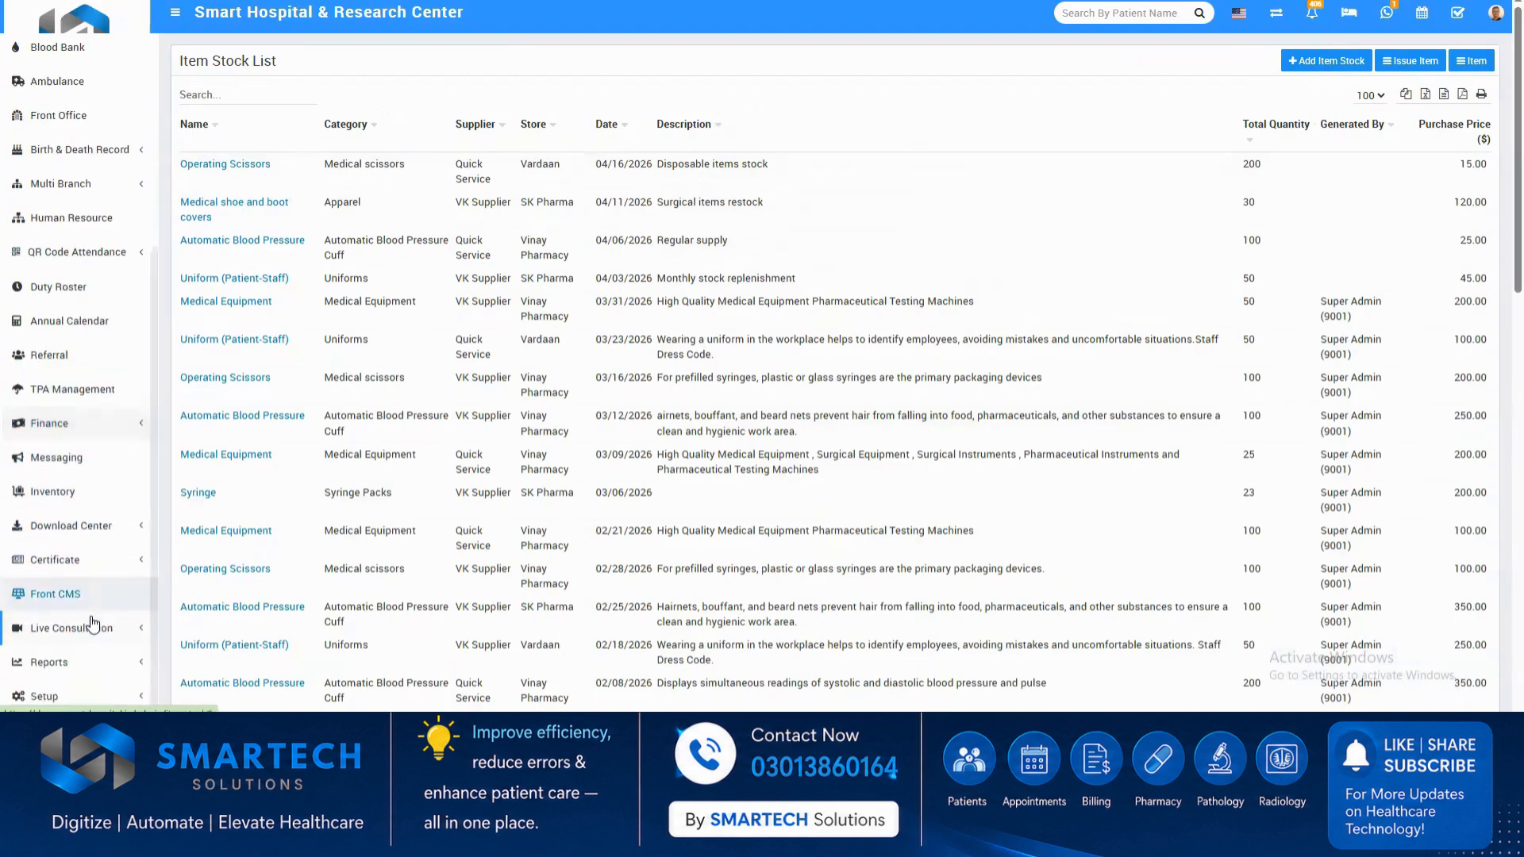
pyautogui.click(87, 561)
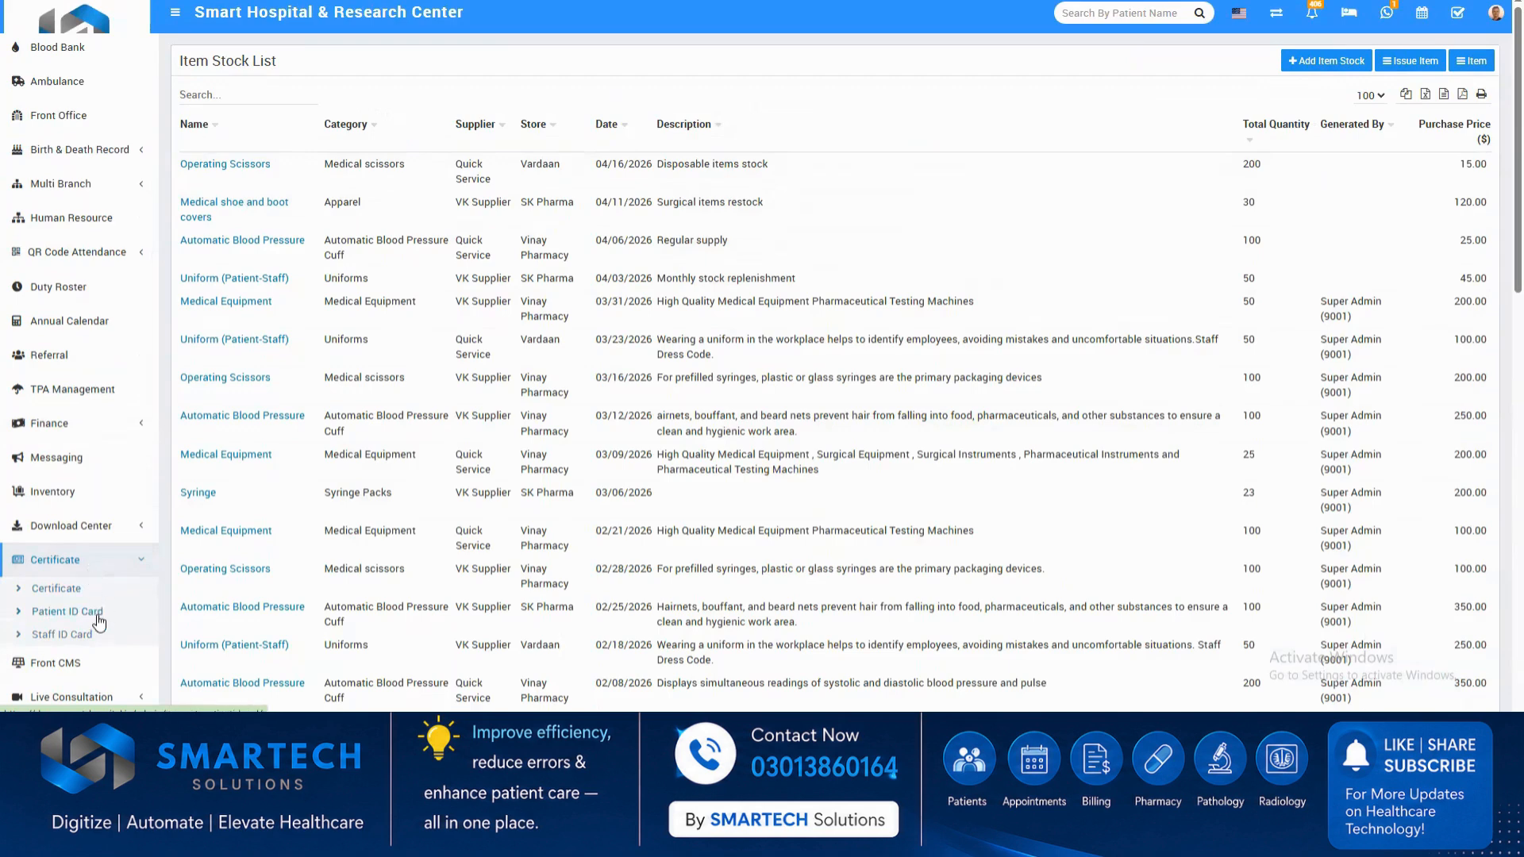
pyautogui.click(98, 615)
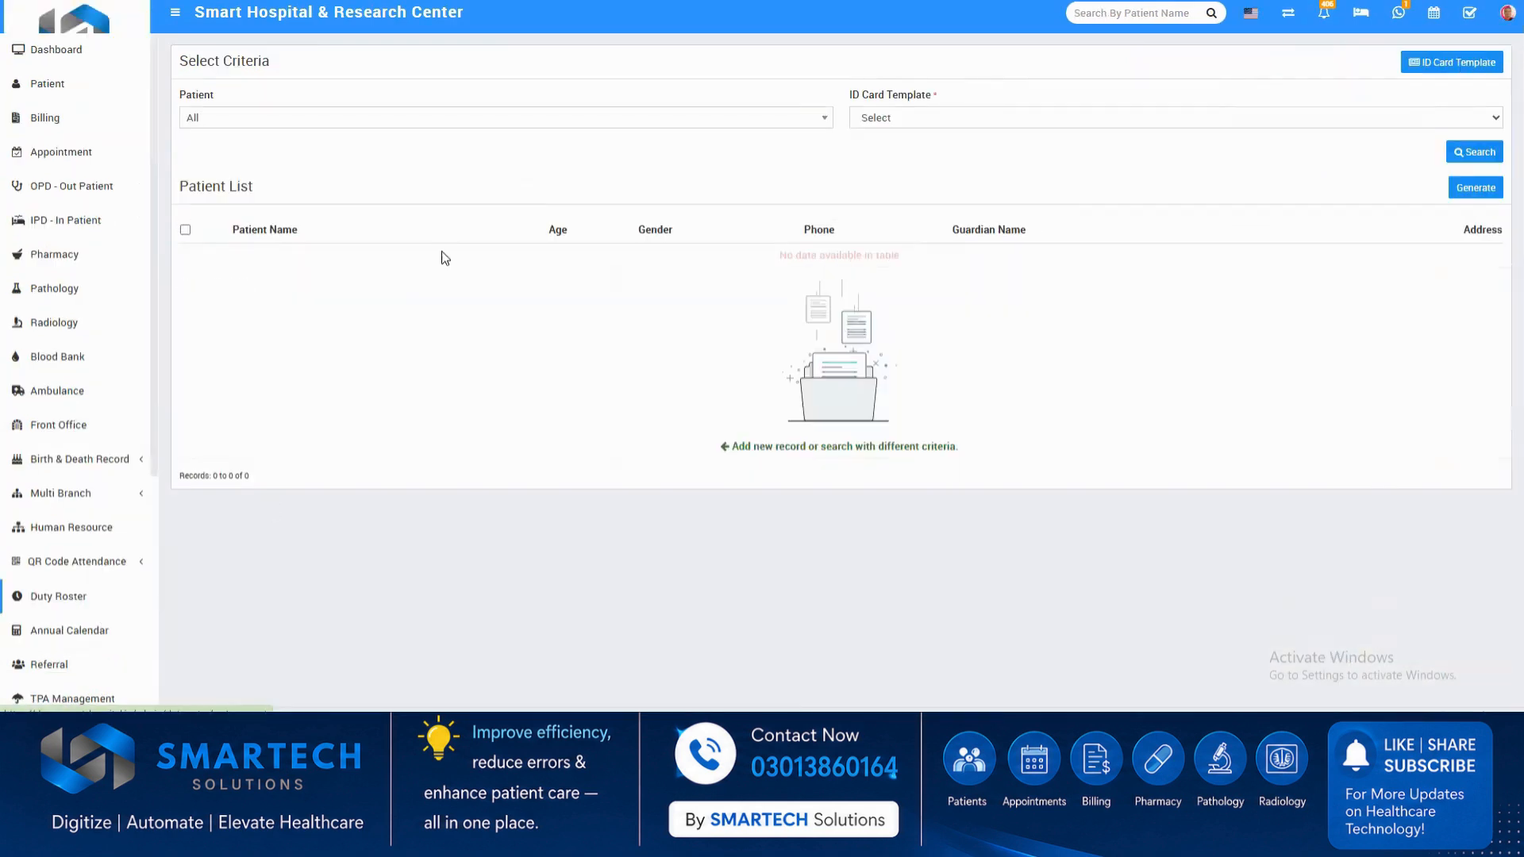
# Search for the first listed patient using the Sample Patient Id Card template.
pyautogui.click(420, 124)
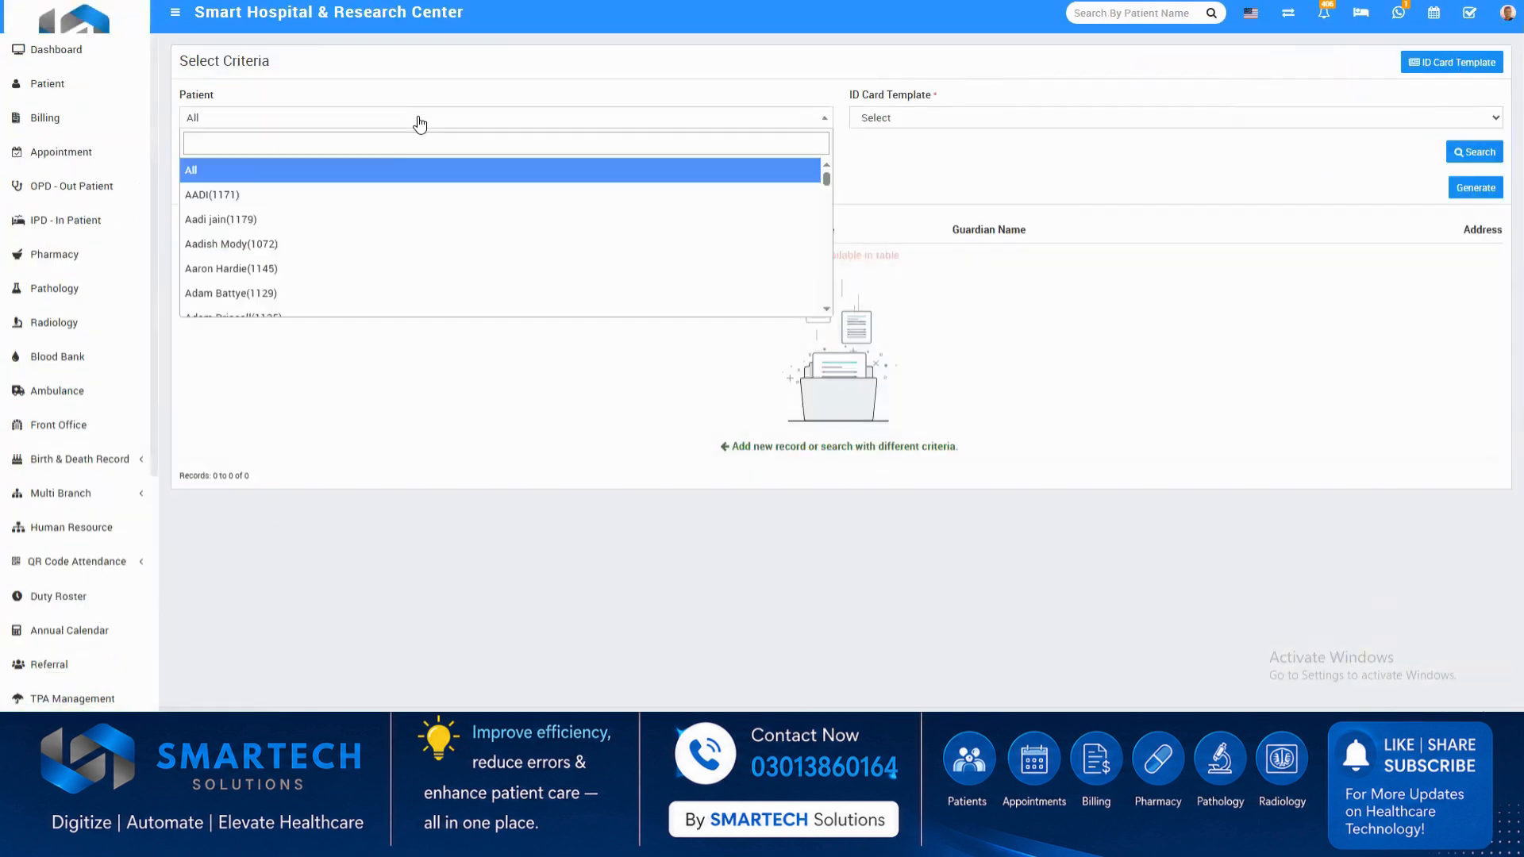
pyautogui.click(370, 198)
pyautogui.click(901, 115)
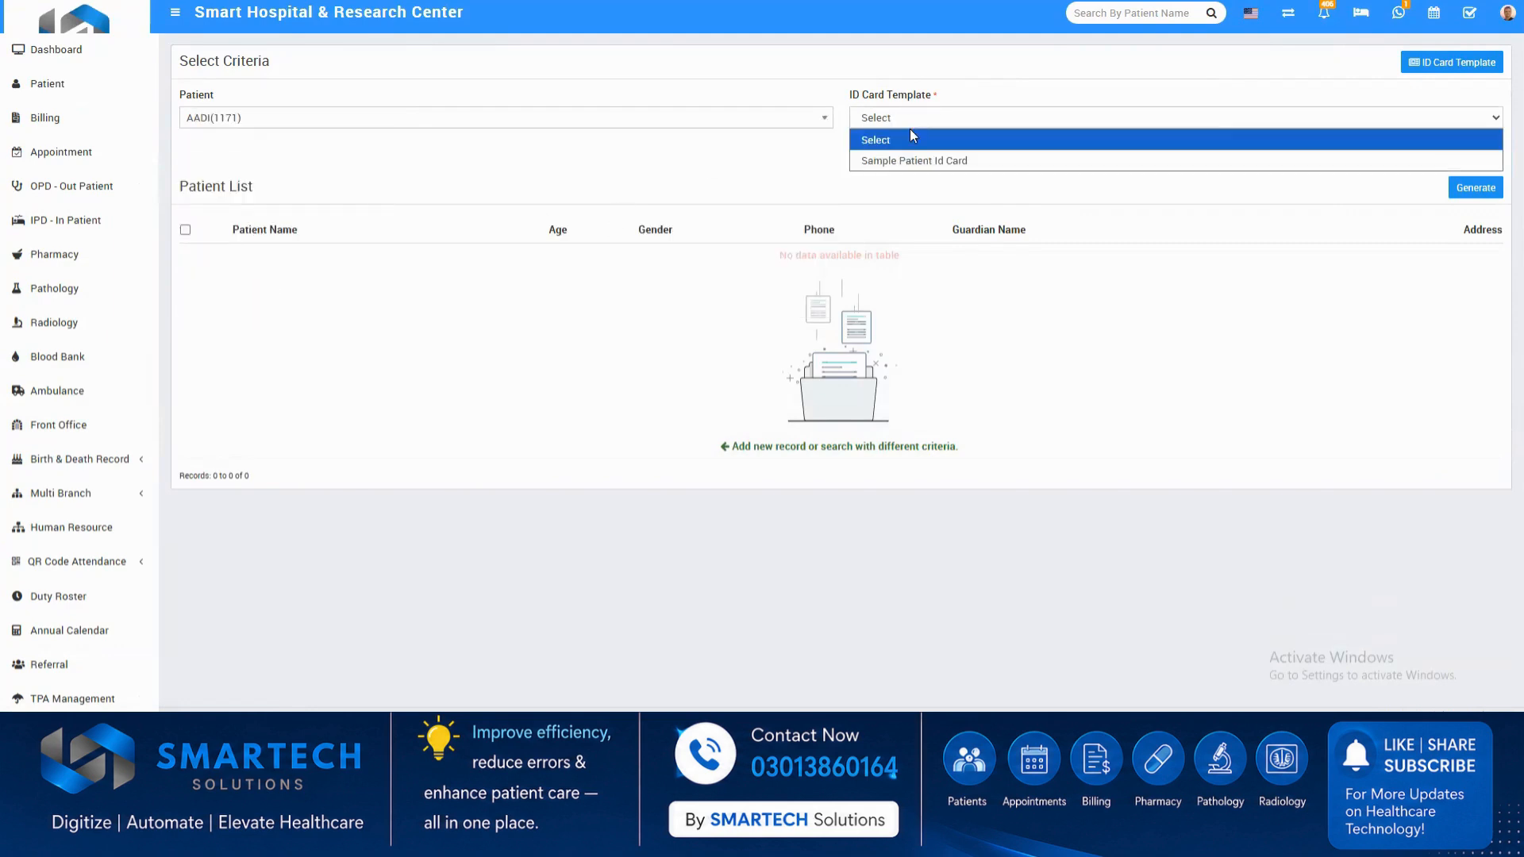
pyautogui.click(913, 158)
pyautogui.click(1452, 152)
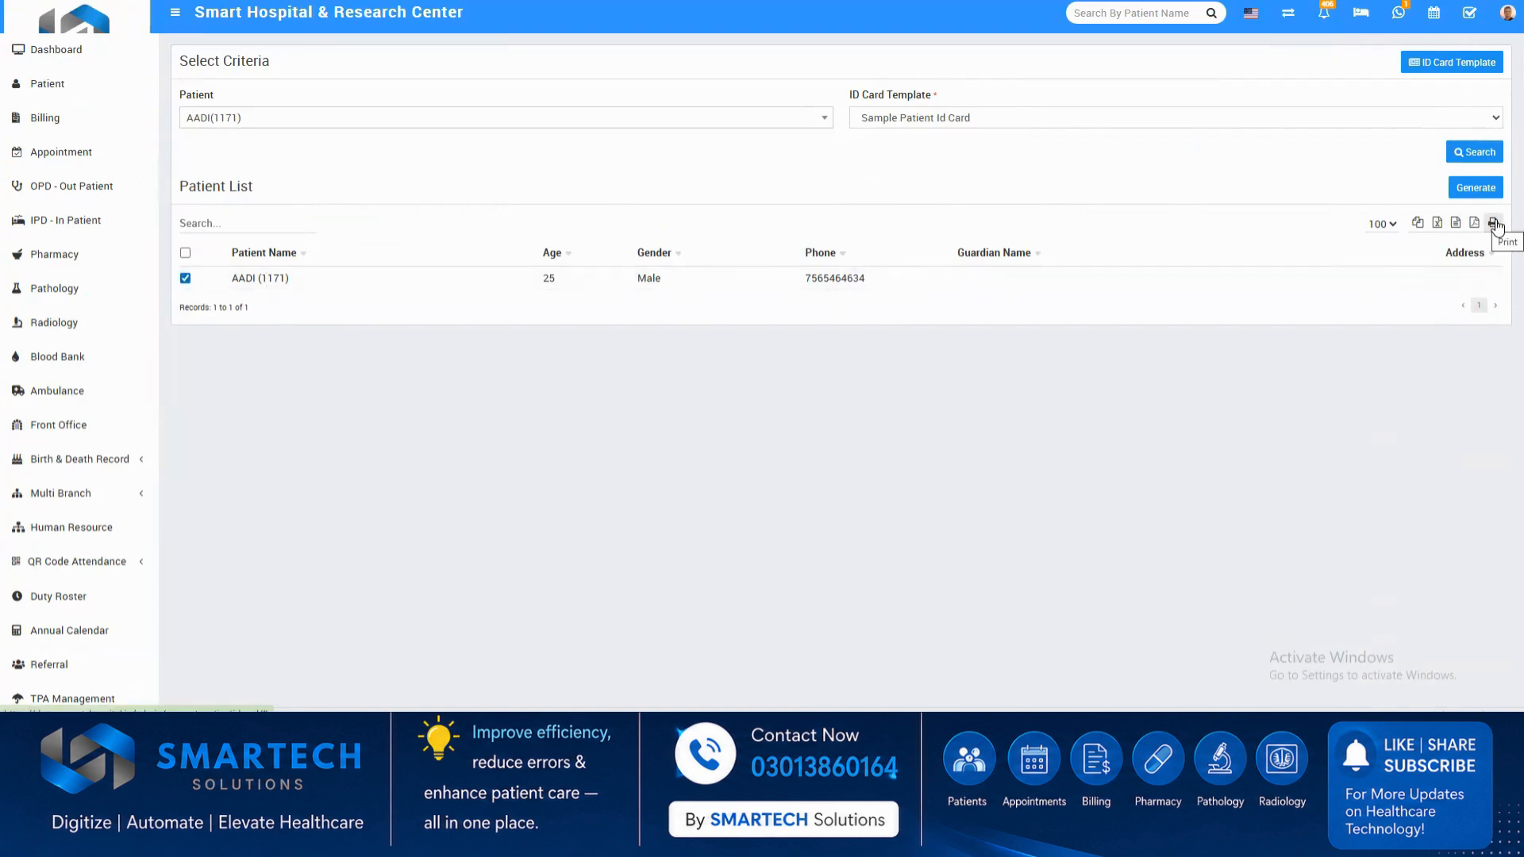
# Generate the selected patient's ID card, then preview the patient list printout and close it without saving.
pyautogui.click(1478, 191)
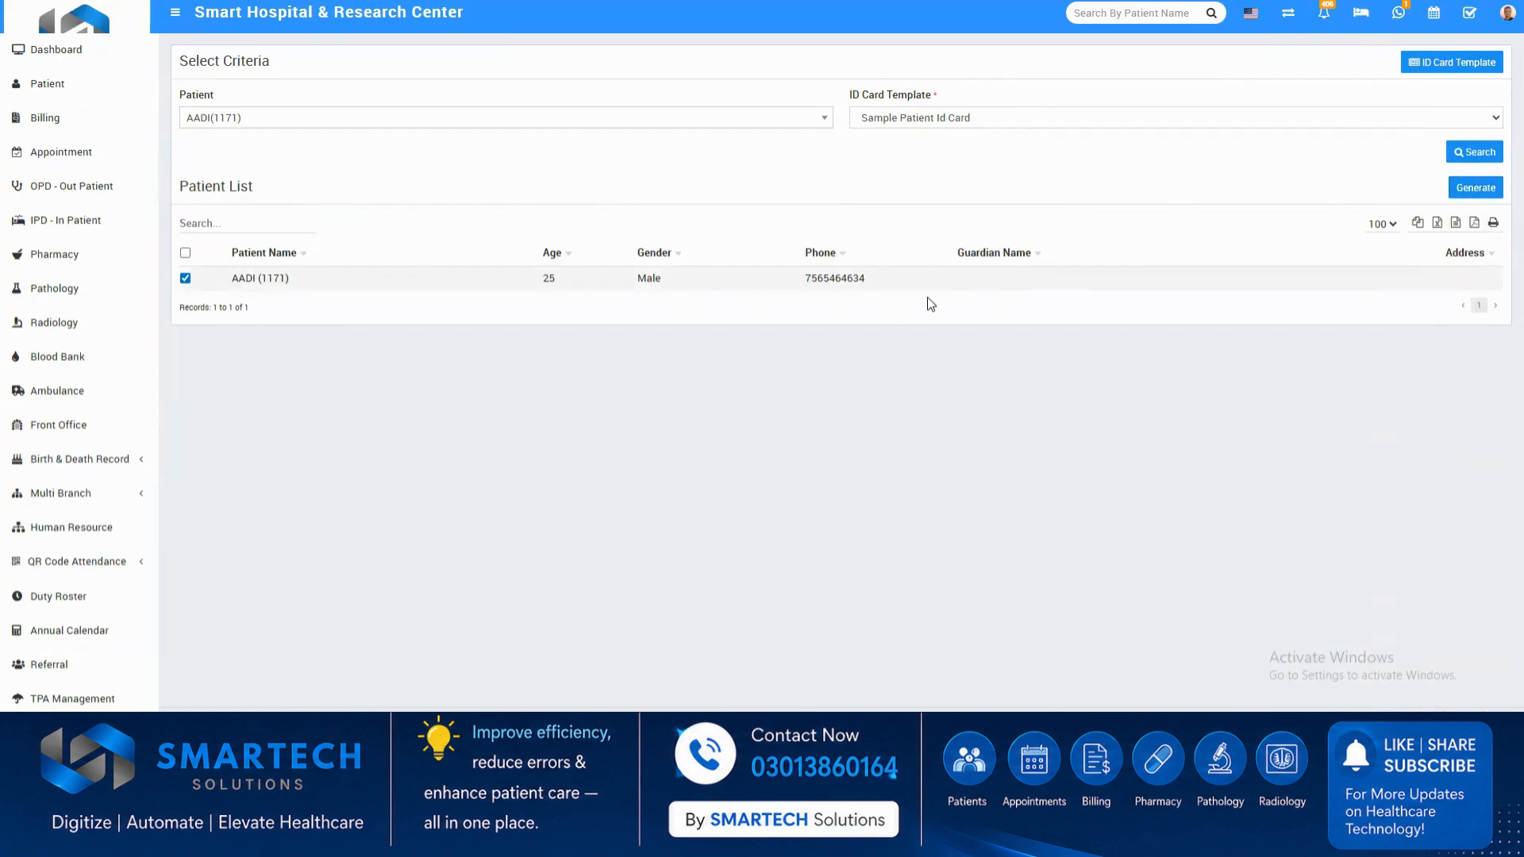
pyautogui.click(1493, 223)
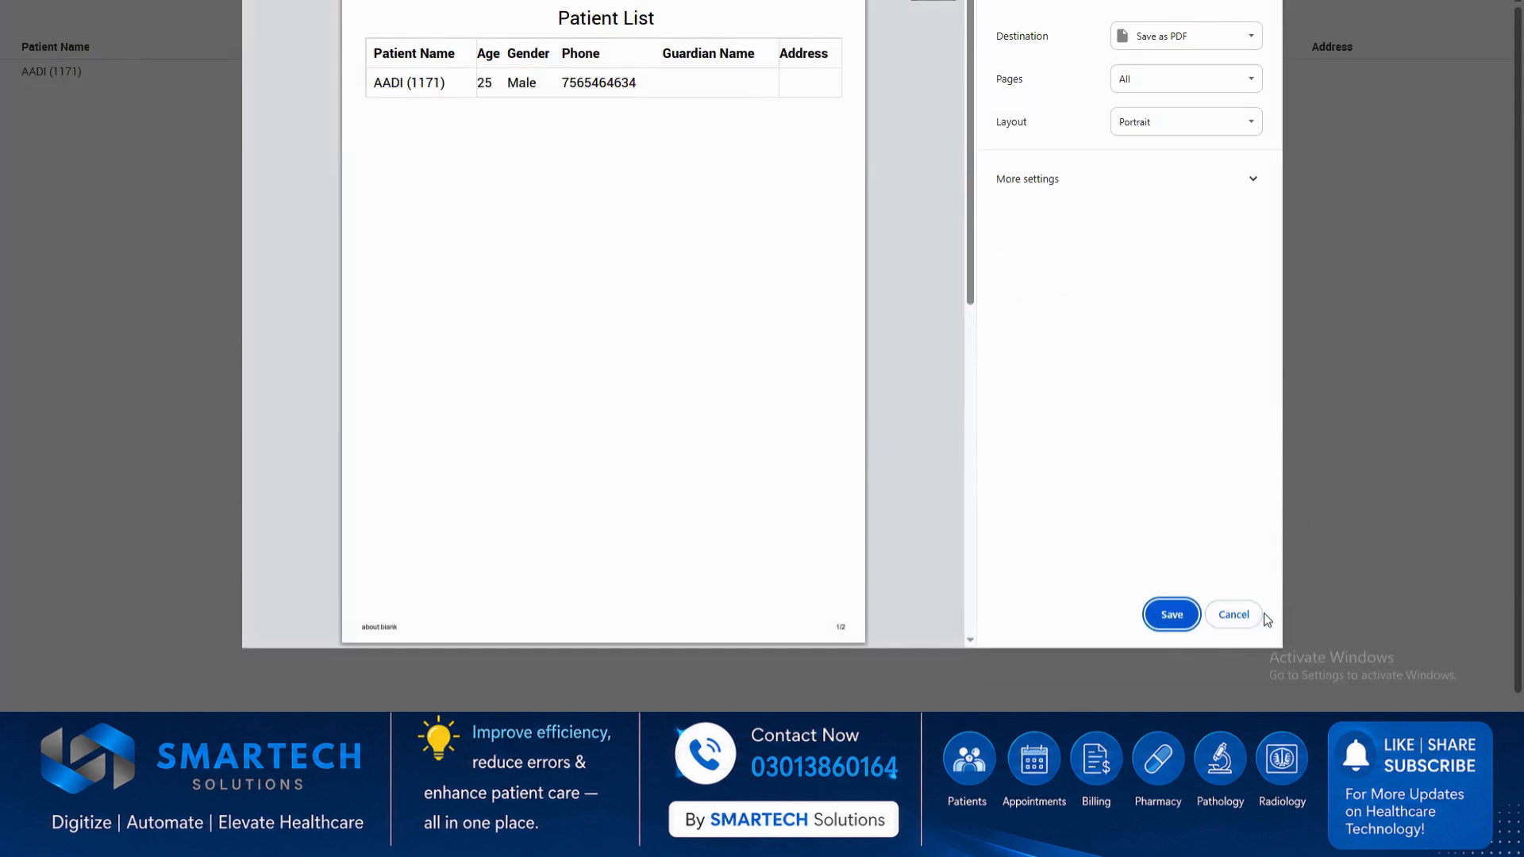
pyautogui.click(1252, 616)
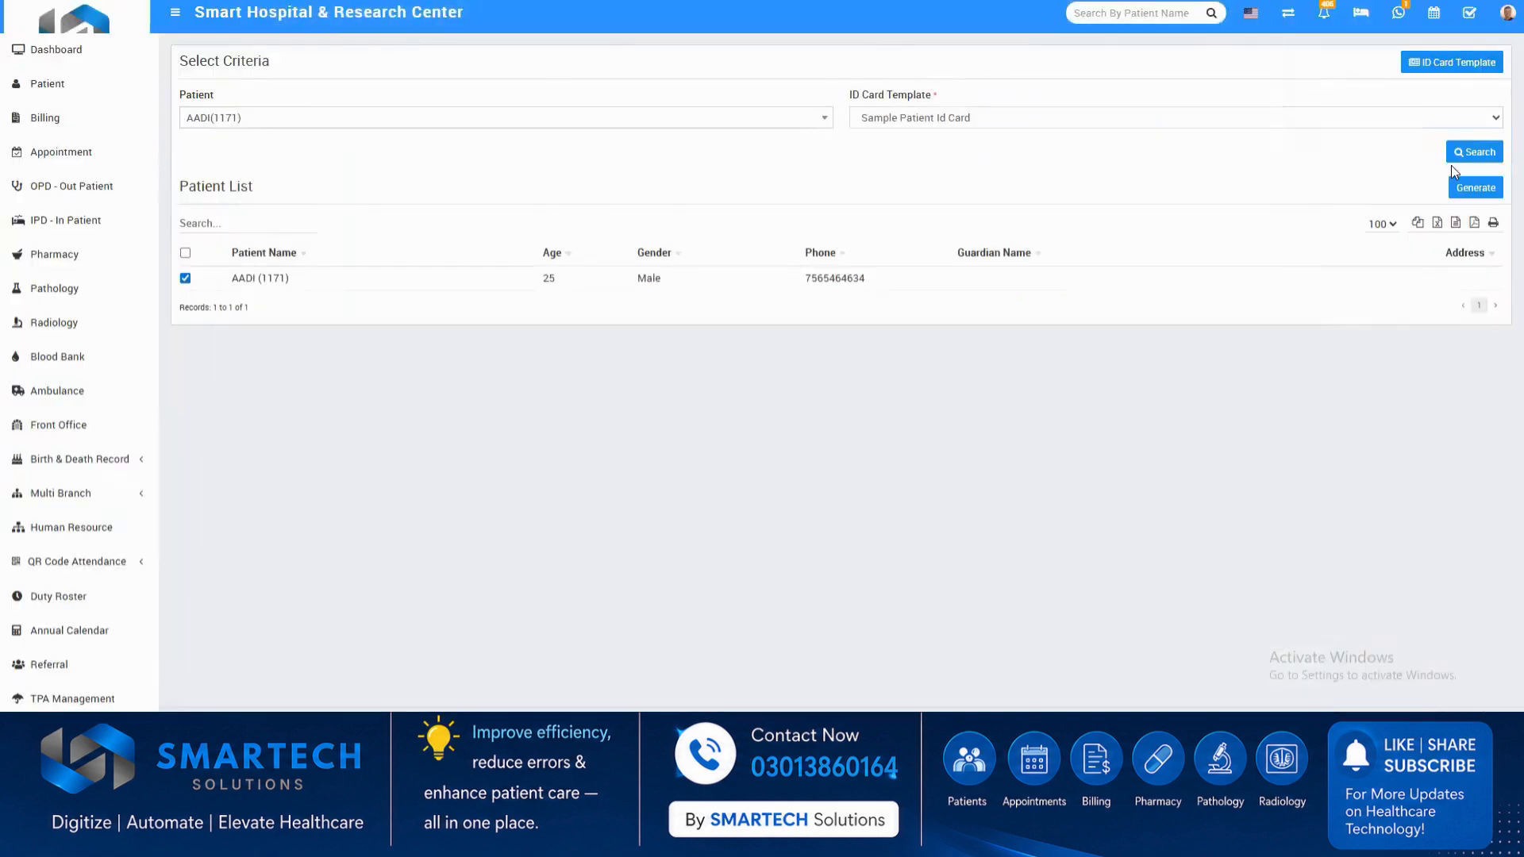
# Show the patient ID card template list and the blank form for adding a template.
pyautogui.click(1429, 62)
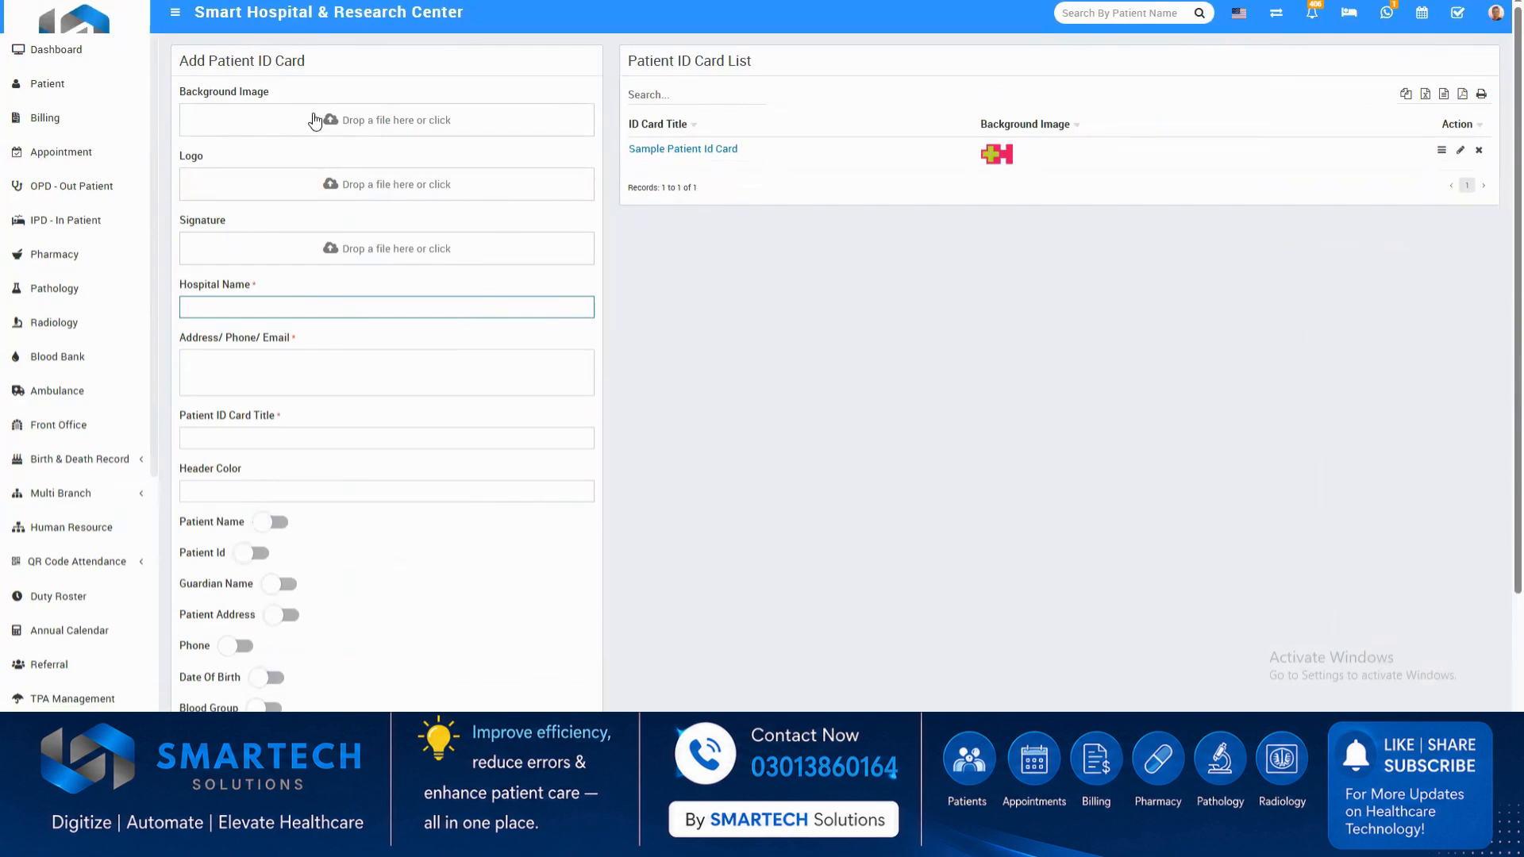
pyautogui.scroll(-2, 339, 464)
pyautogui.scroll(2, 340, 465)
# Open the Finance reports and look through the Balance Amount Report.
pyautogui.scroll(-5, 32, 463)
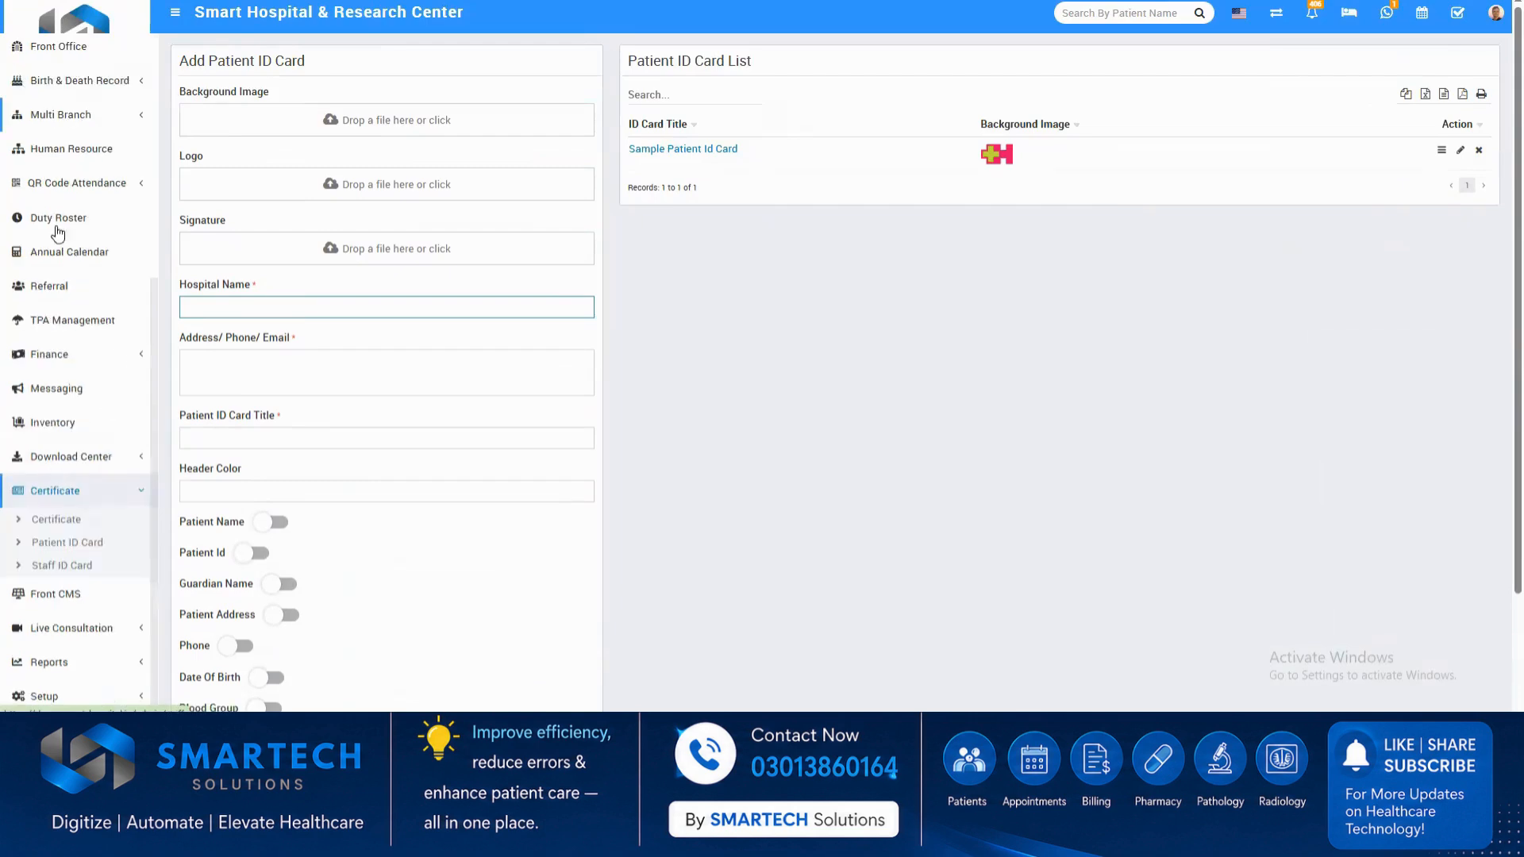
pyautogui.click(95, 662)
pyautogui.scroll(-3, 130, 553)
pyautogui.scroll(-1, 129, 553)
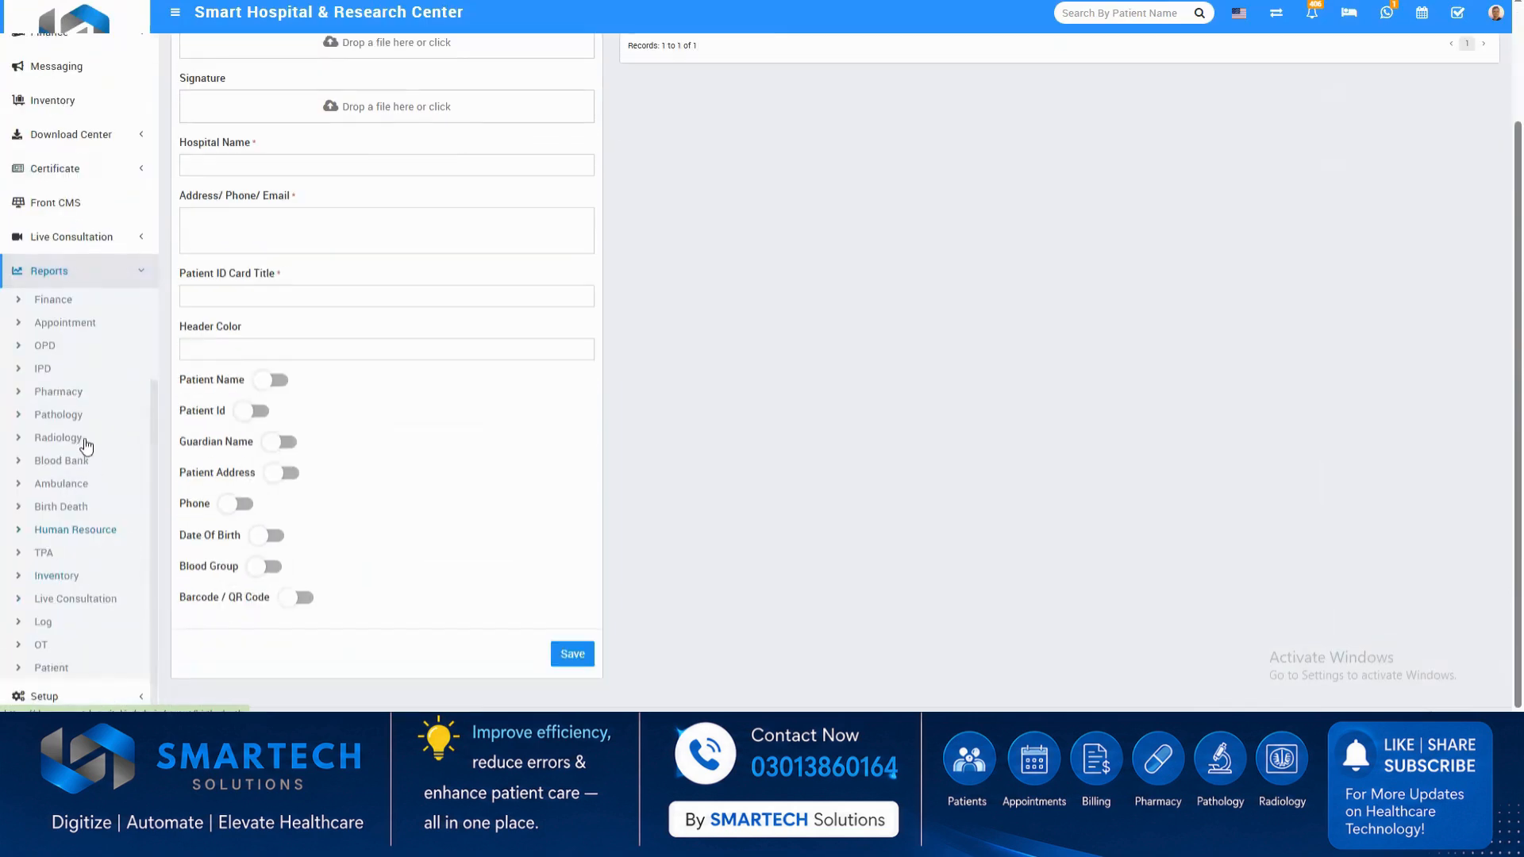
pyautogui.click(46, 299)
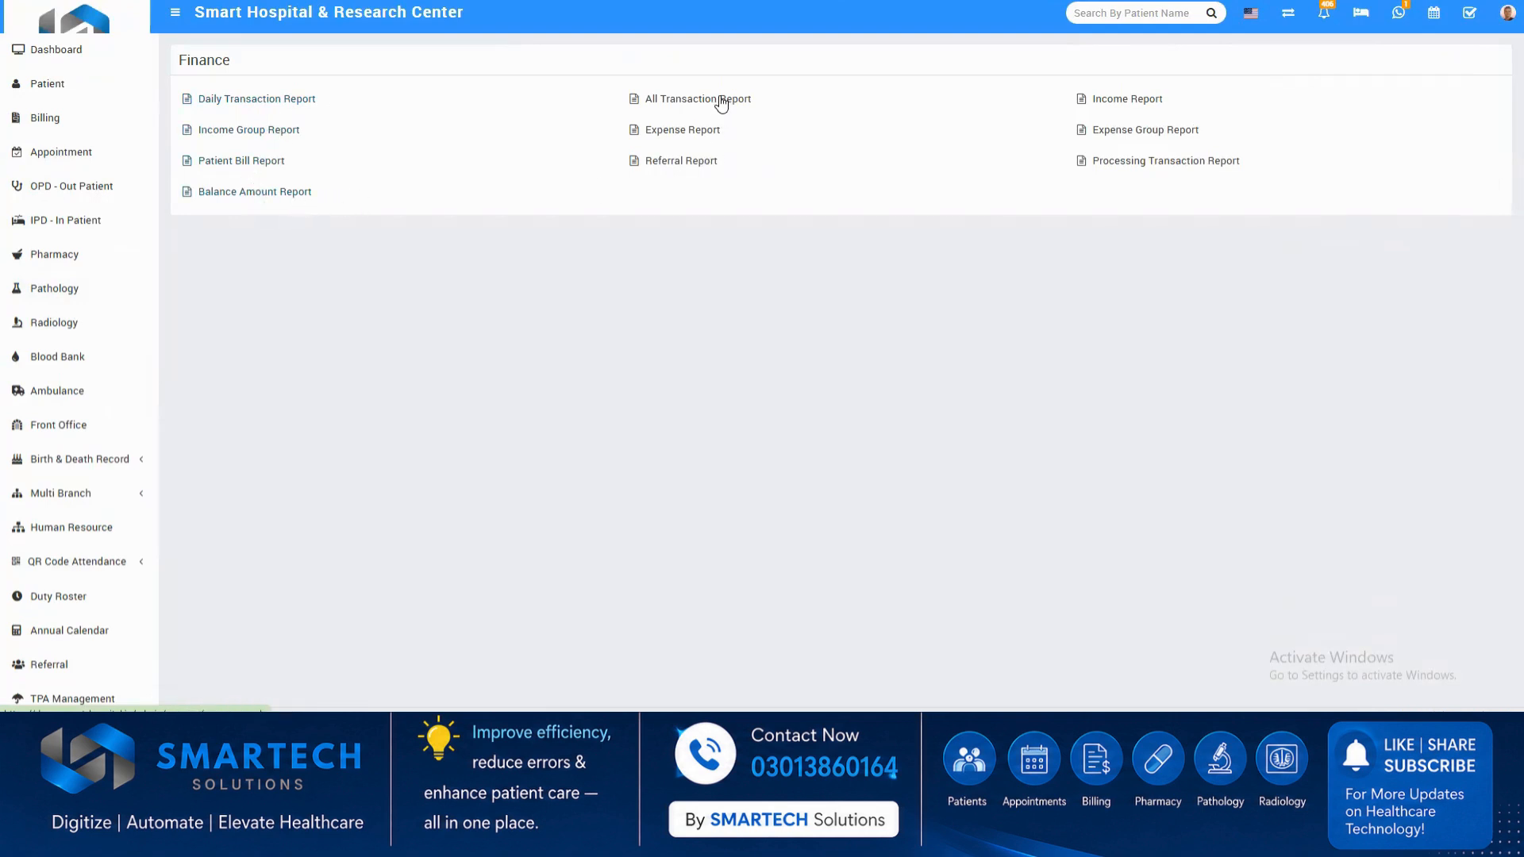
pyautogui.click(232, 198)
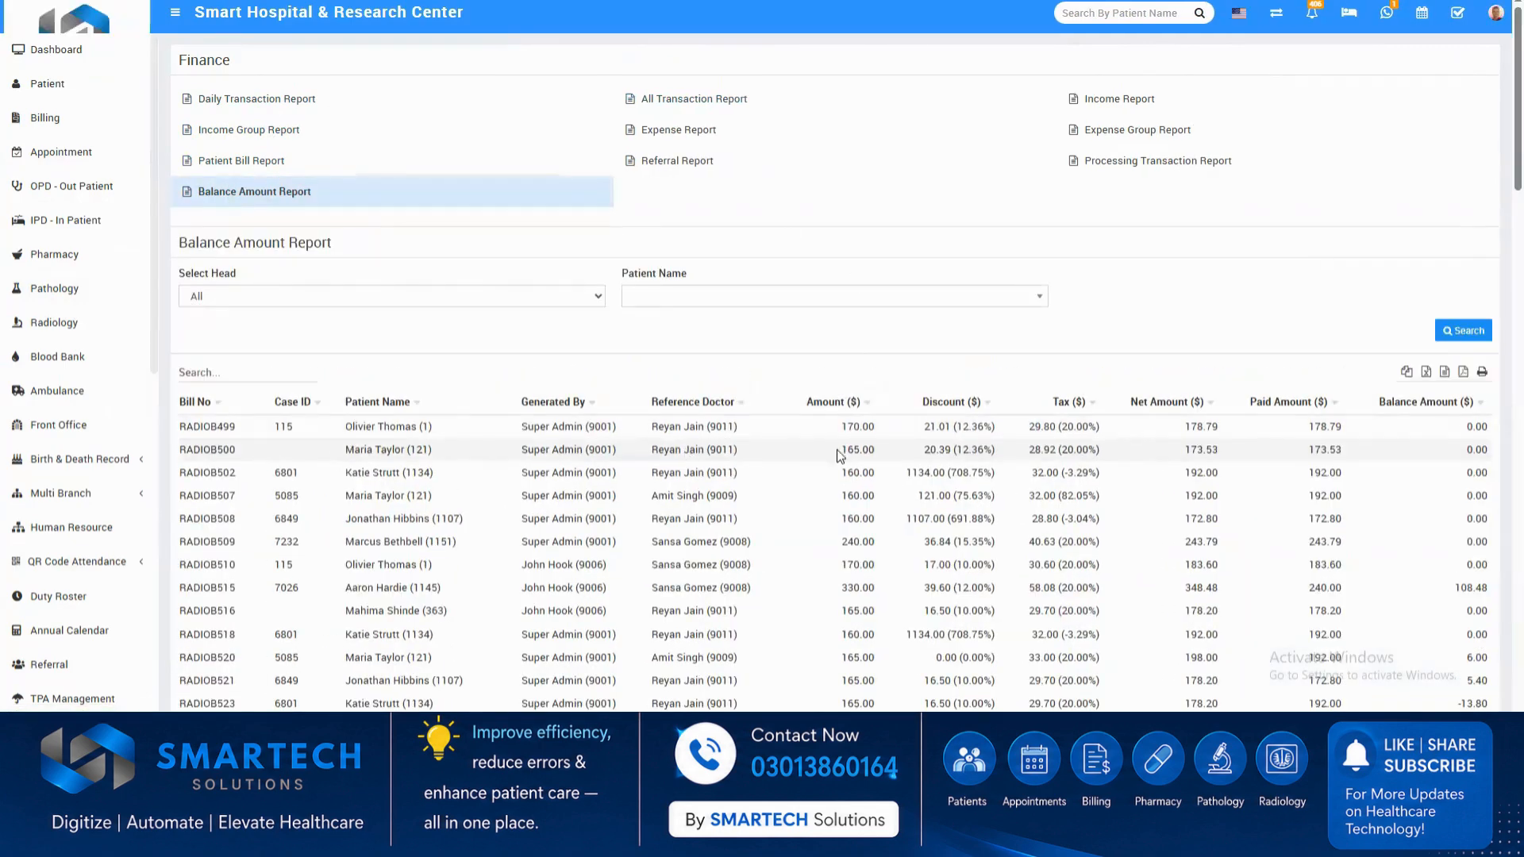
pyautogui.scroll(-1, 1211, 457)
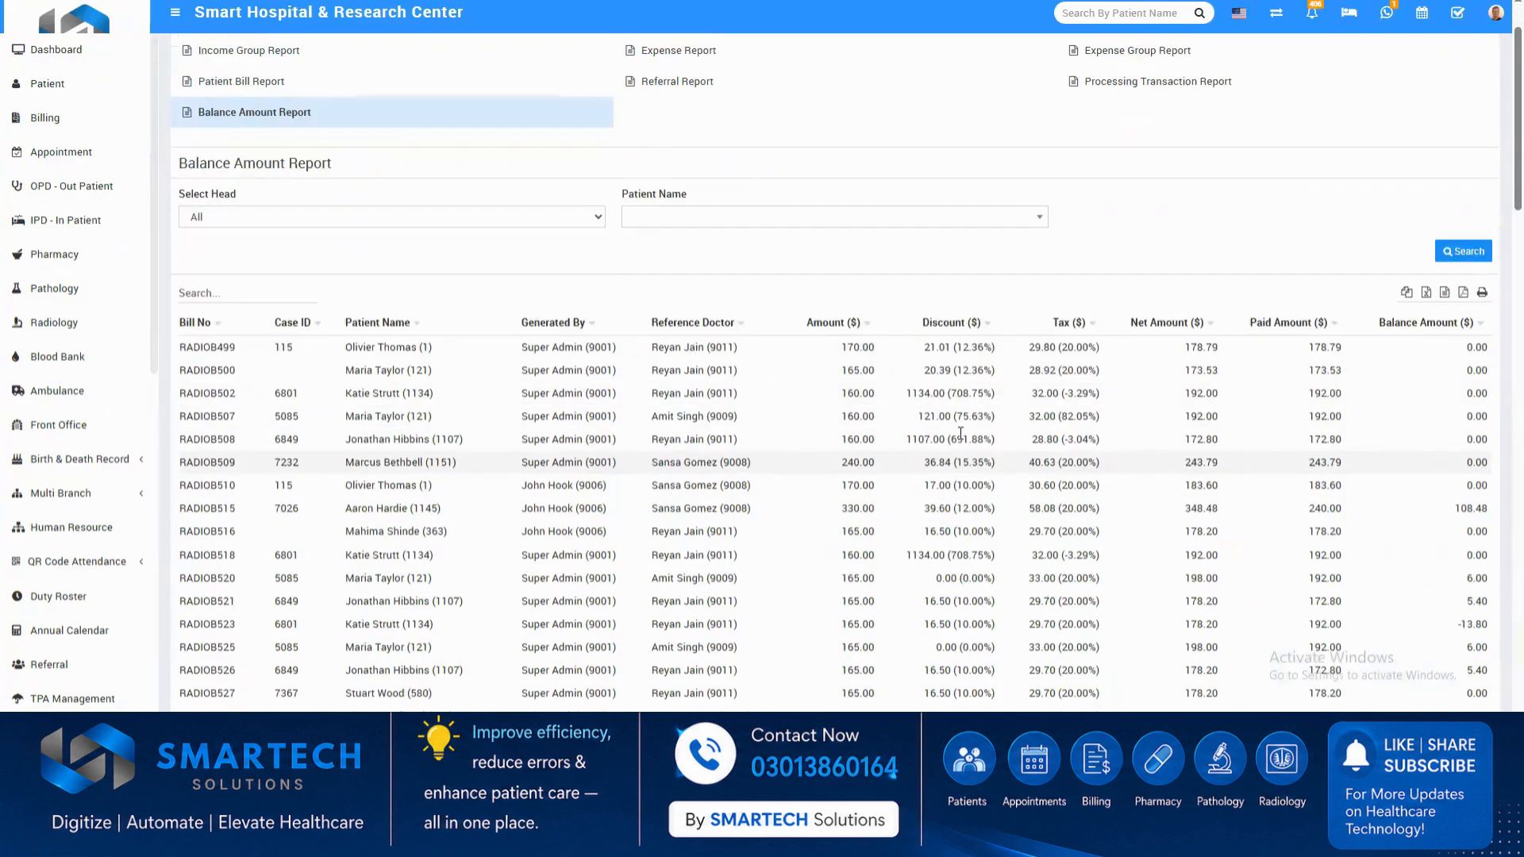
pyautogui.scroll(1, 988, 173)
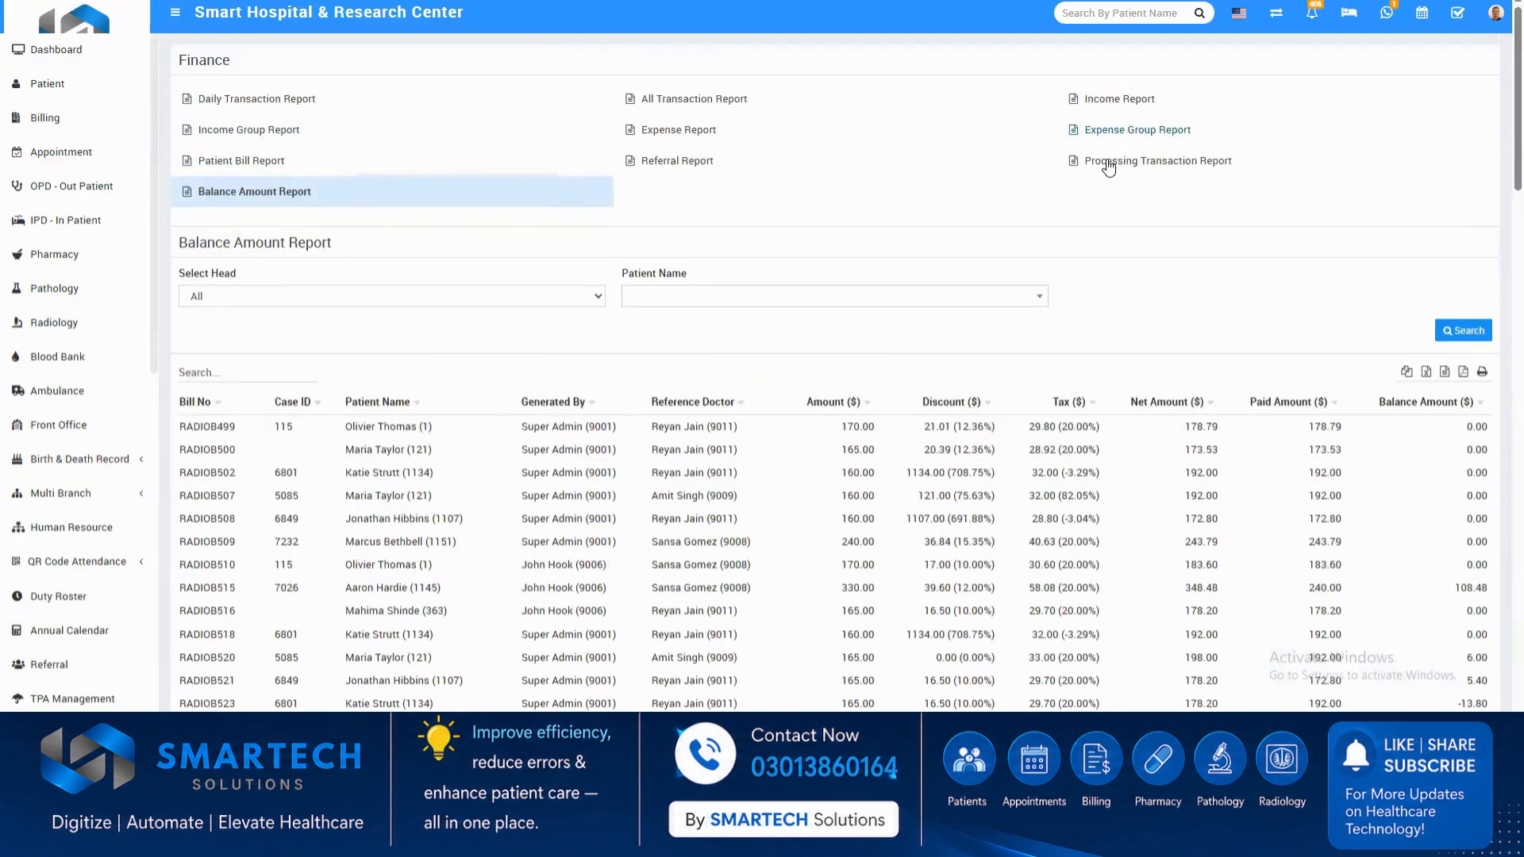
# Run the All Transaction Report for This Month and look through its entries.
pyautogui.click(675, 100)
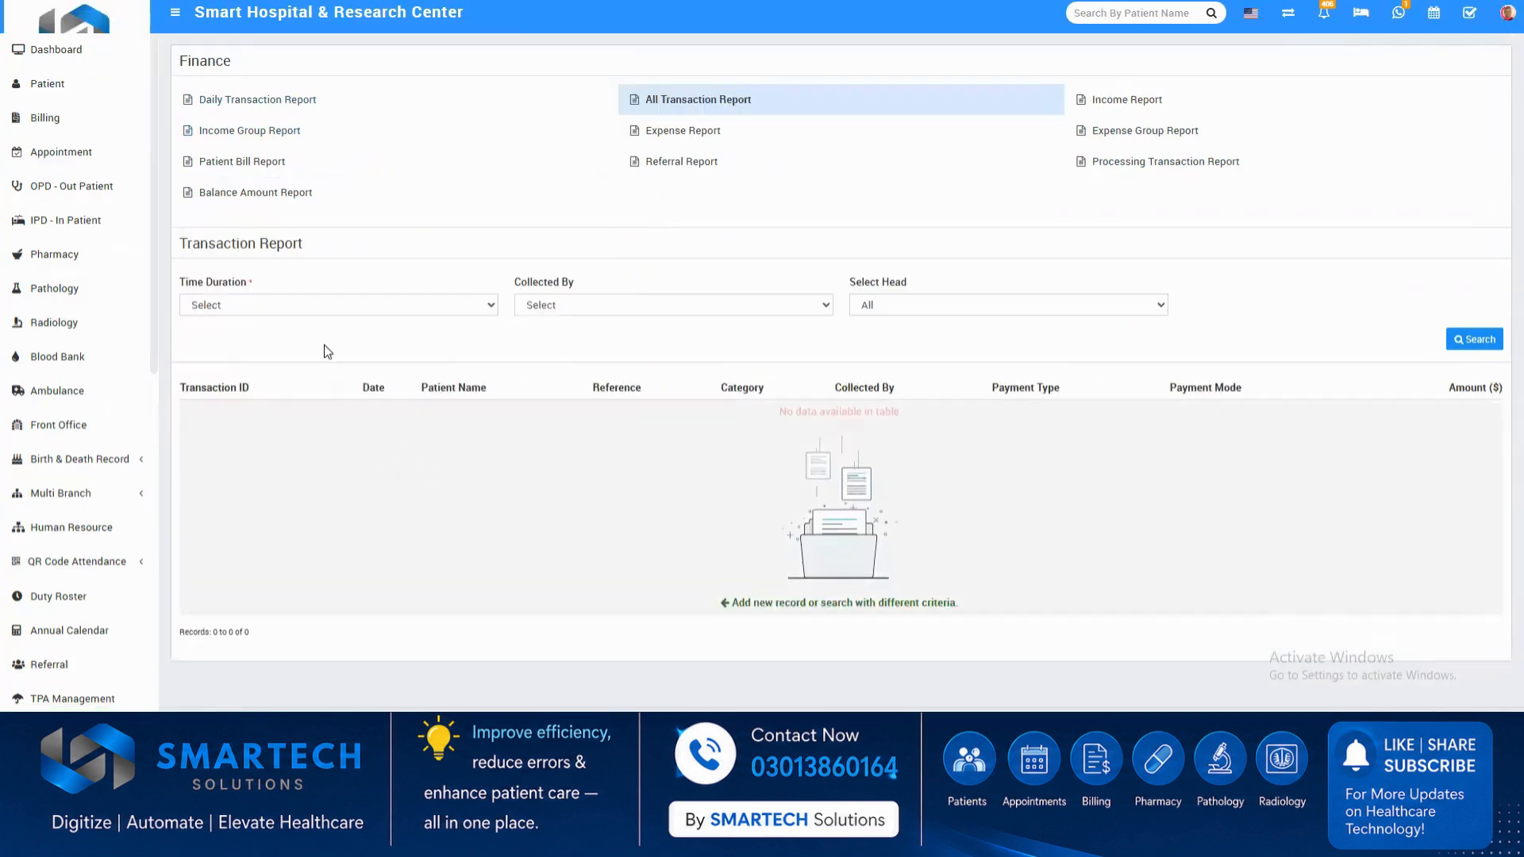
pyautogui.click(327, 308)
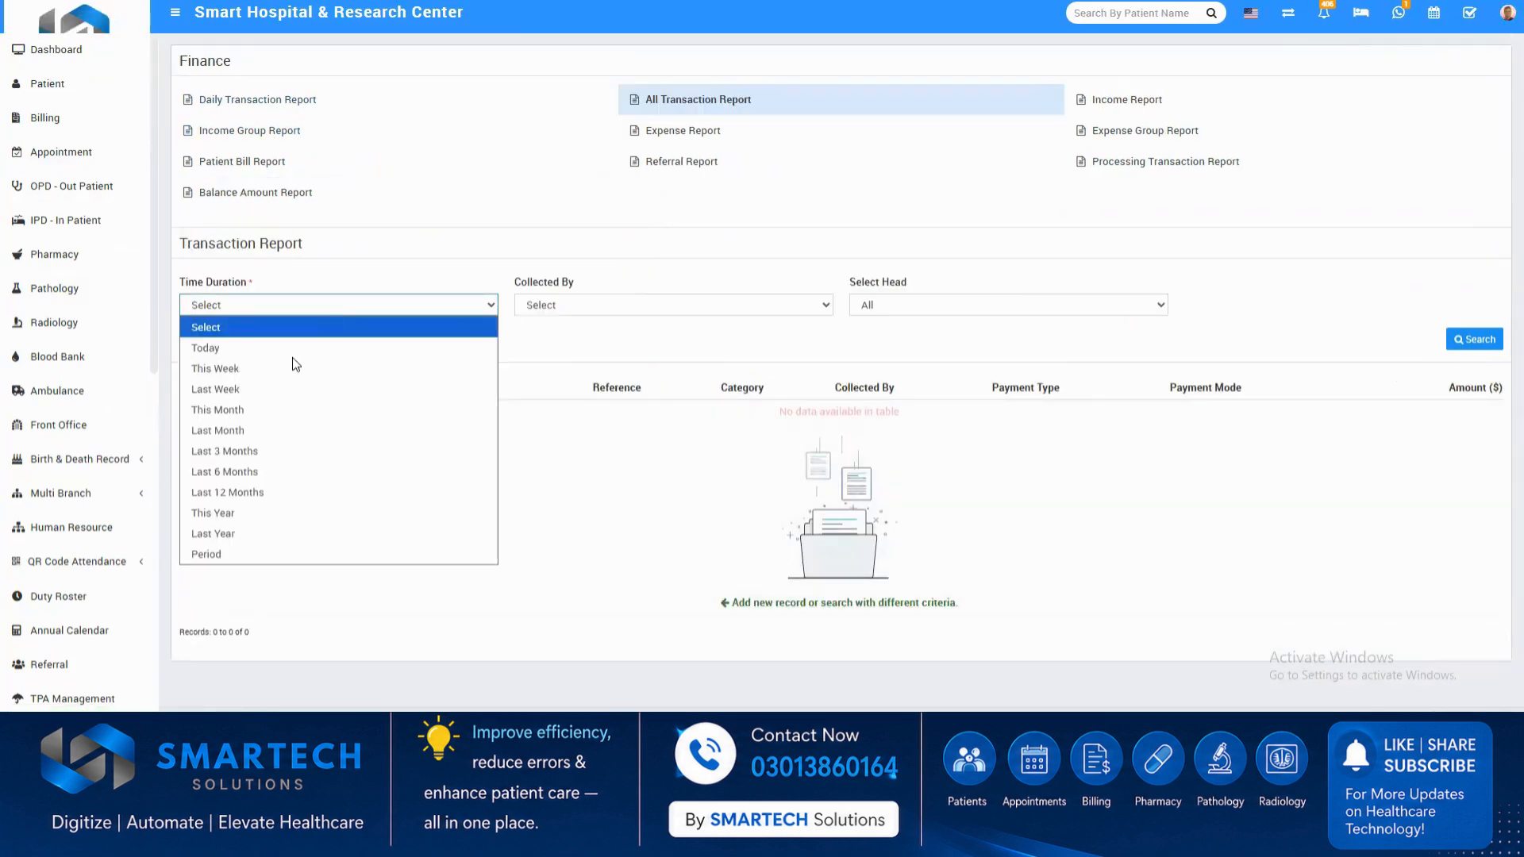
pyautogui.click(295, 410)
pyautogui.click(1473, 339)
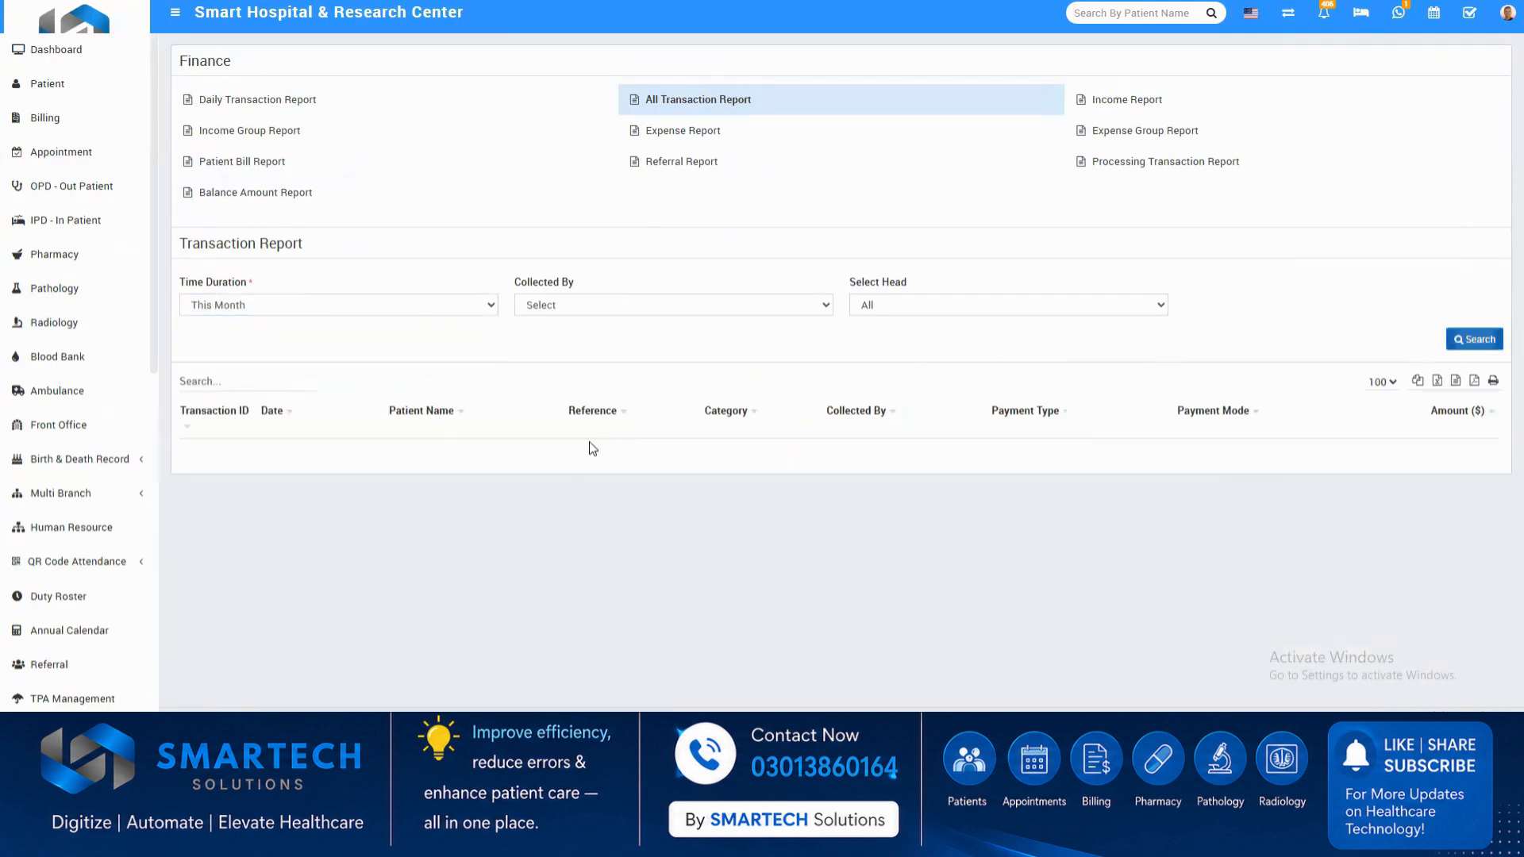
pyautogui.scroll(-3, 426, 515)
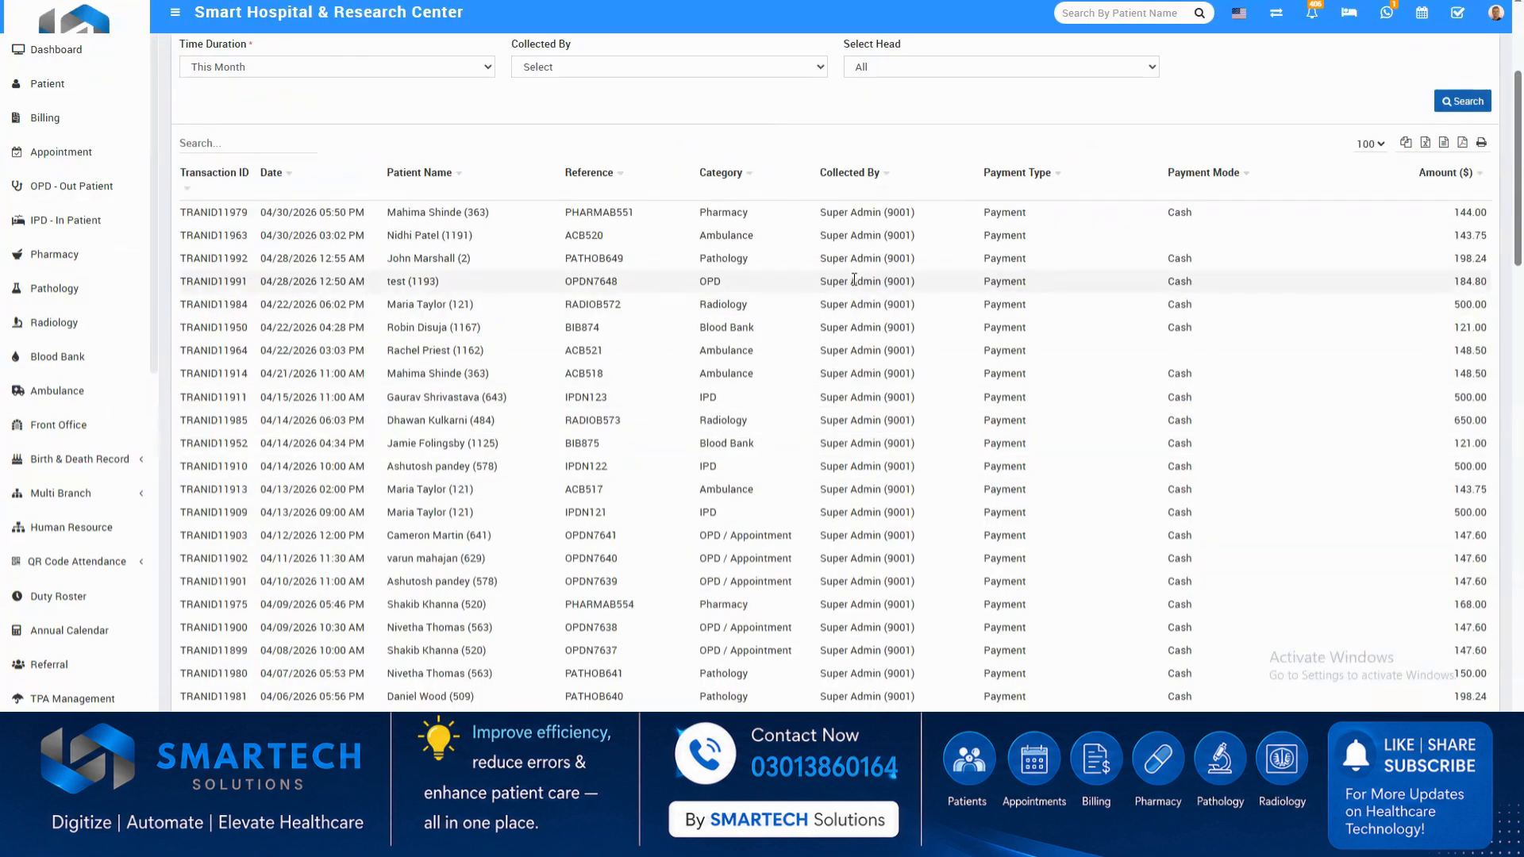
pyautogui.scroll(3, 833, 249)
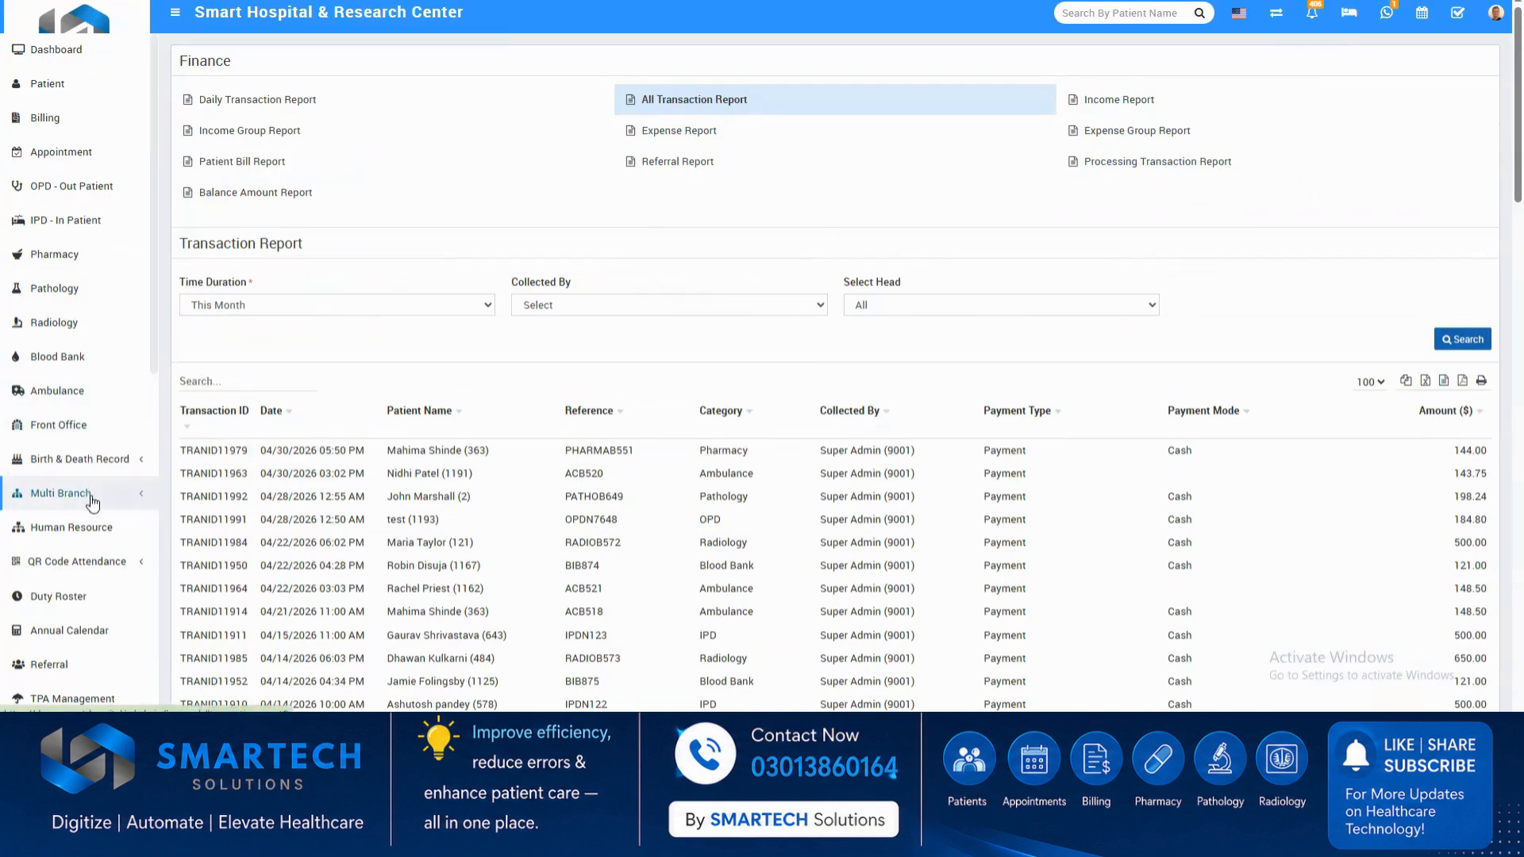
# Show the Pharmacy stock report and its medicine category options, keeping all categories listed.
pyautogui.scroll(-9, 93, 507)
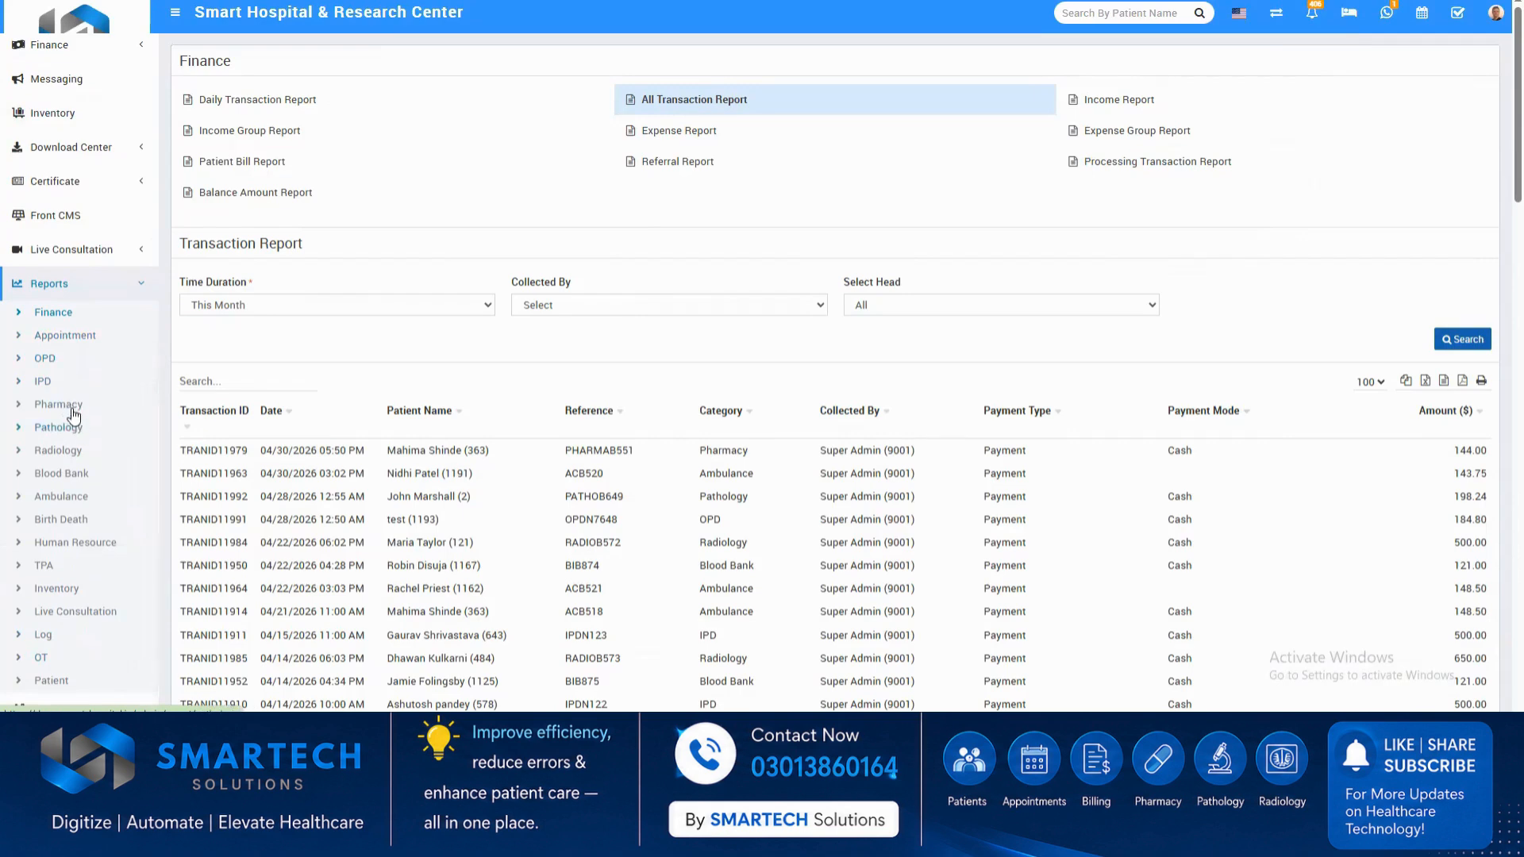
pyautogui.click(72, 407)
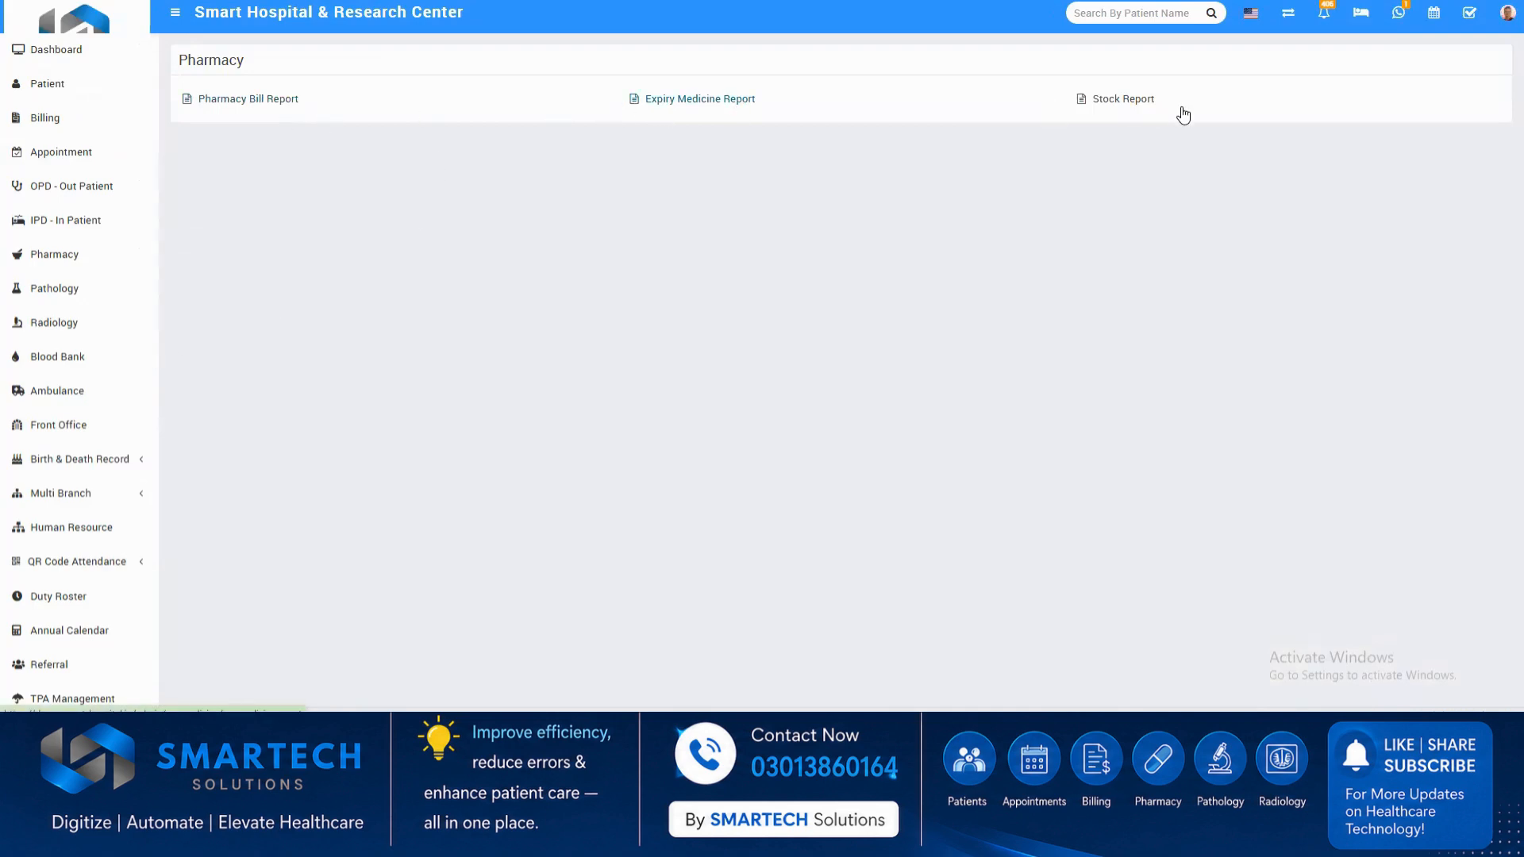
pyautogui.click(1143, 108)
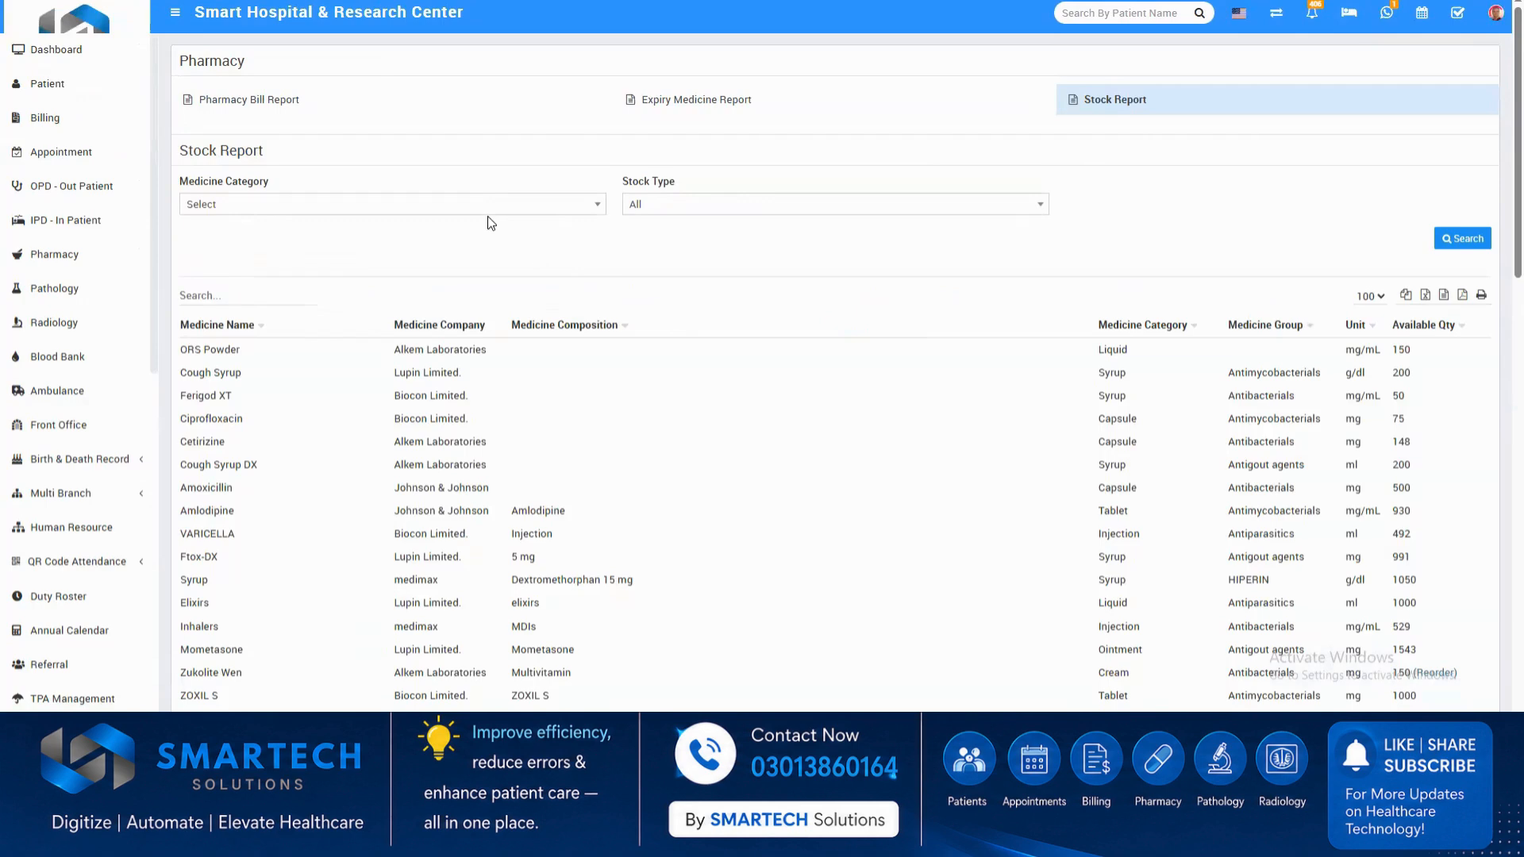
pyautogui.click(484, 208)
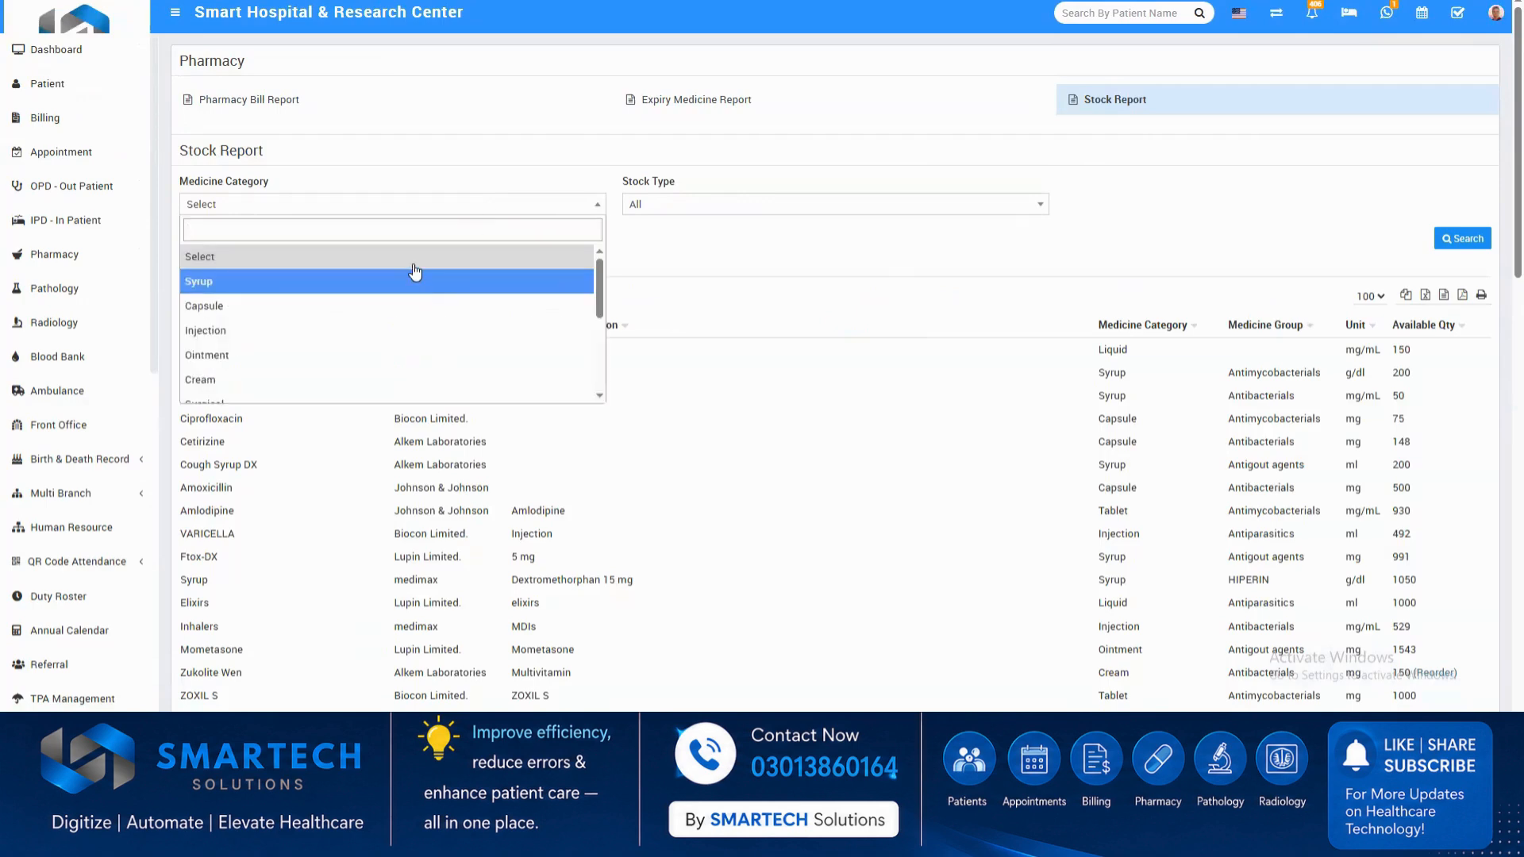
pyautogui.click(426, 211)
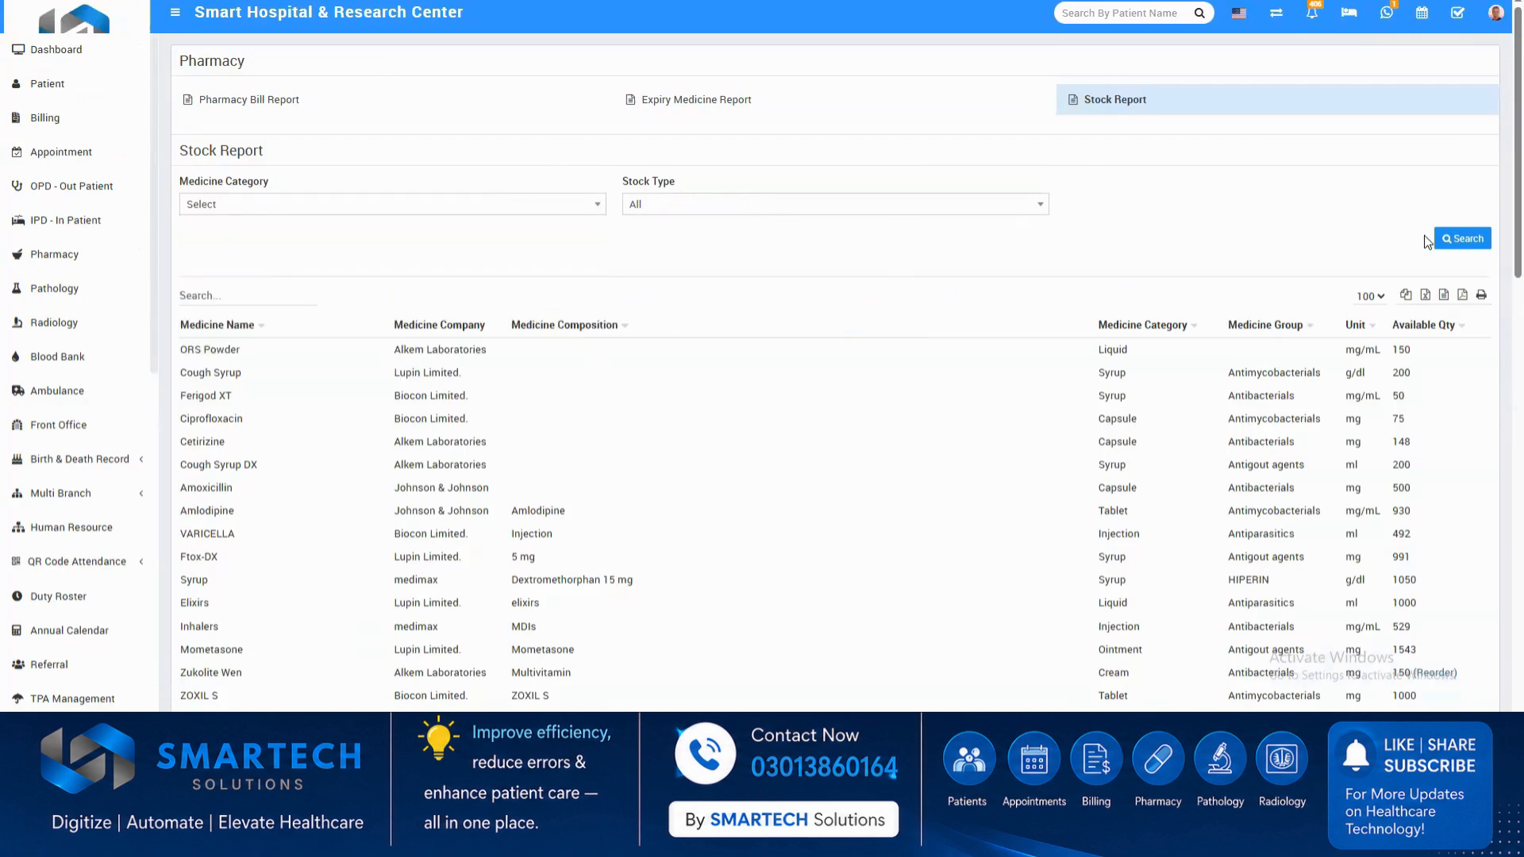
pyautogui.scroll(-1, 1028, 538)
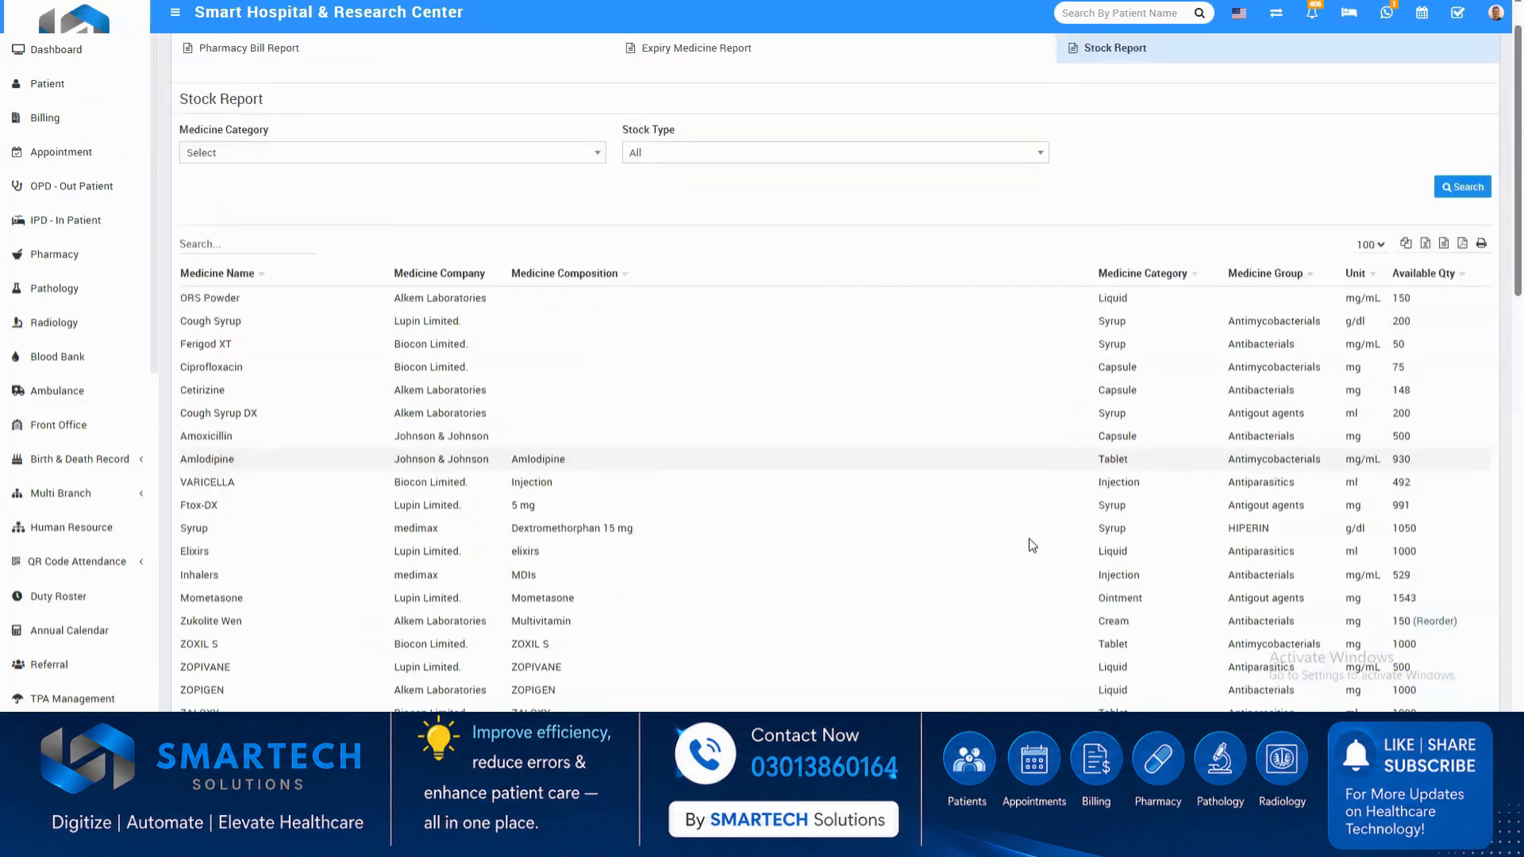
pyautogui.scroll(-2, 1029, 545)
# Show the available Human Resource reports.
pyautogui.scroll(-8, 126, 635)
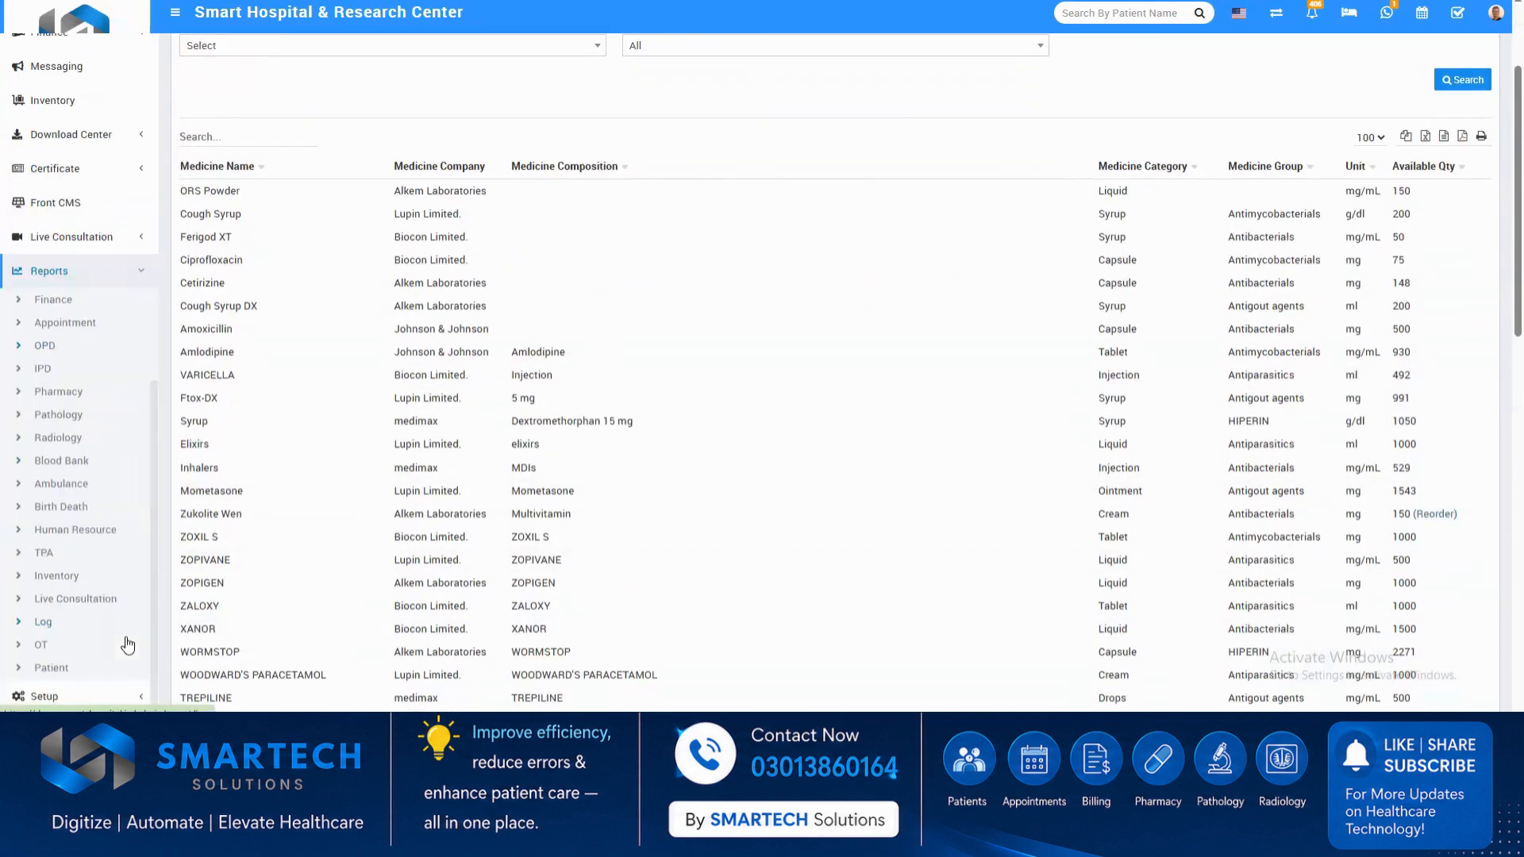
pyautogui.click(63, 530)
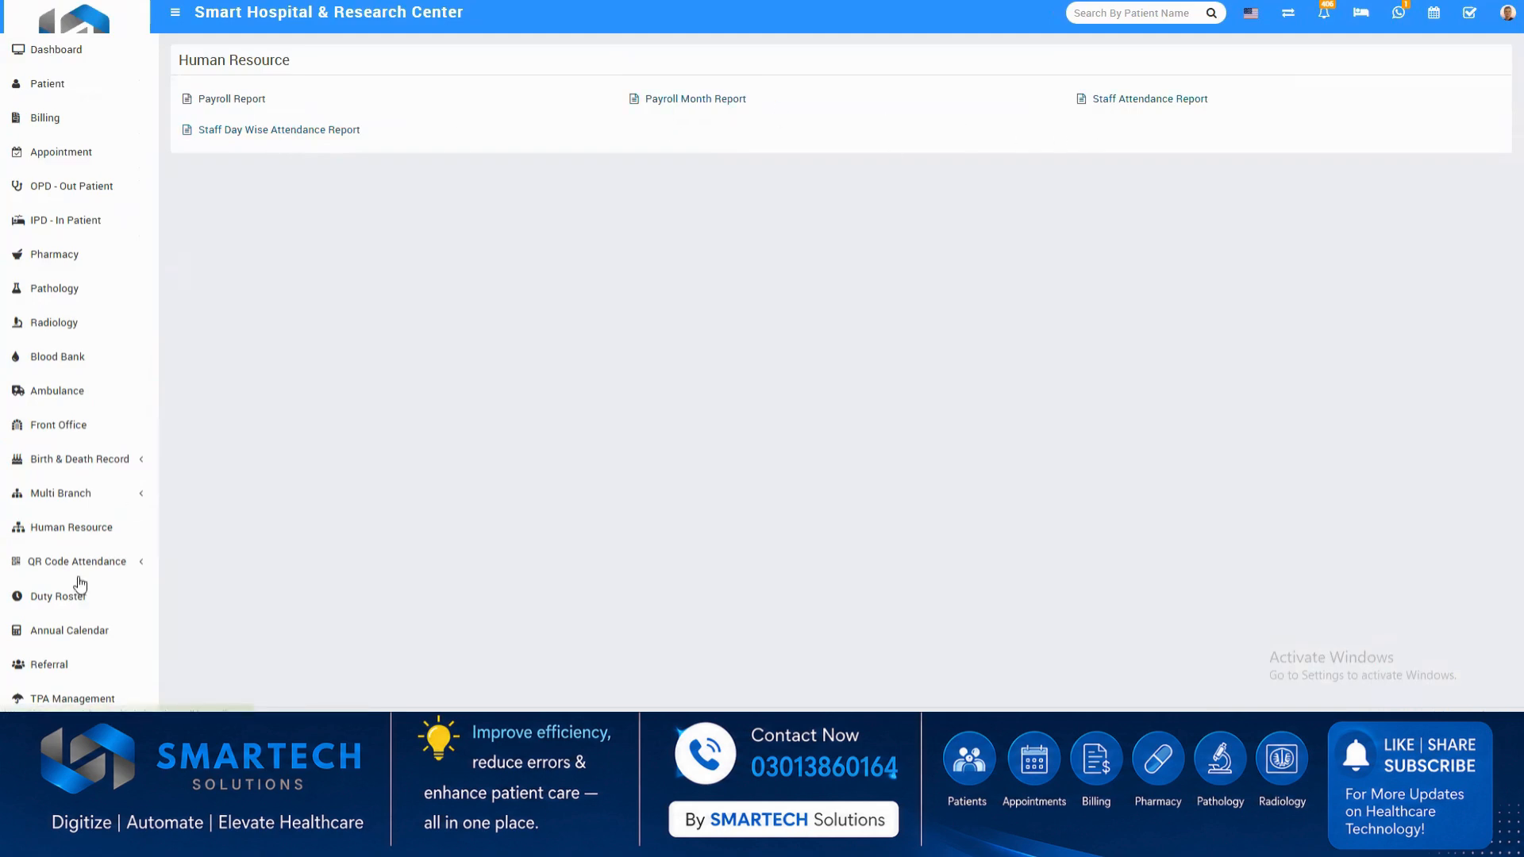
# Show the hospital charges details list in the system setup.
pyautogui.scroll(-9, 45, 622)
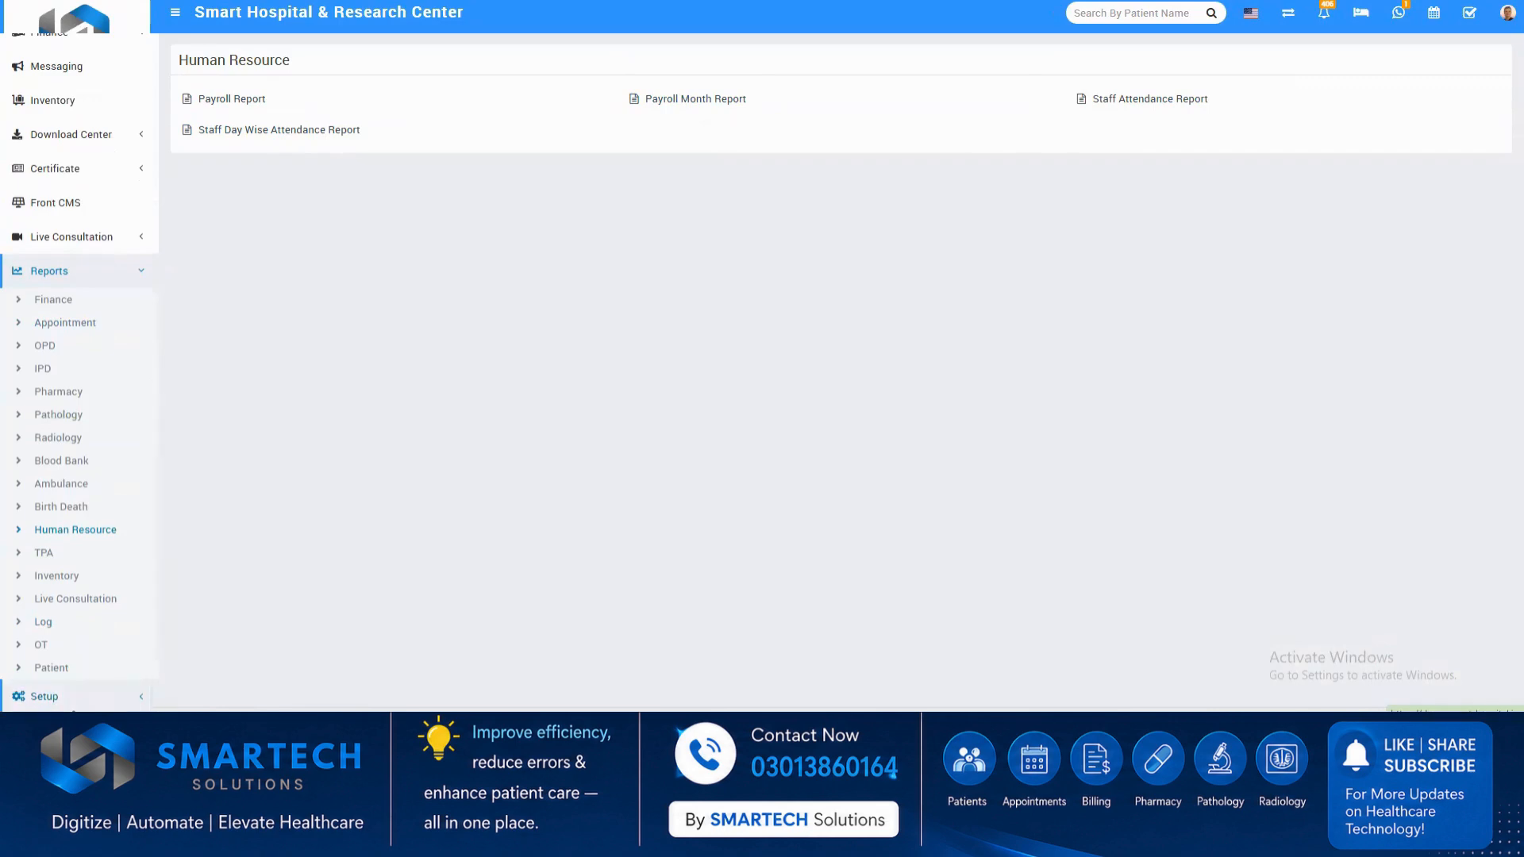
pyautogui.click(44, 696)
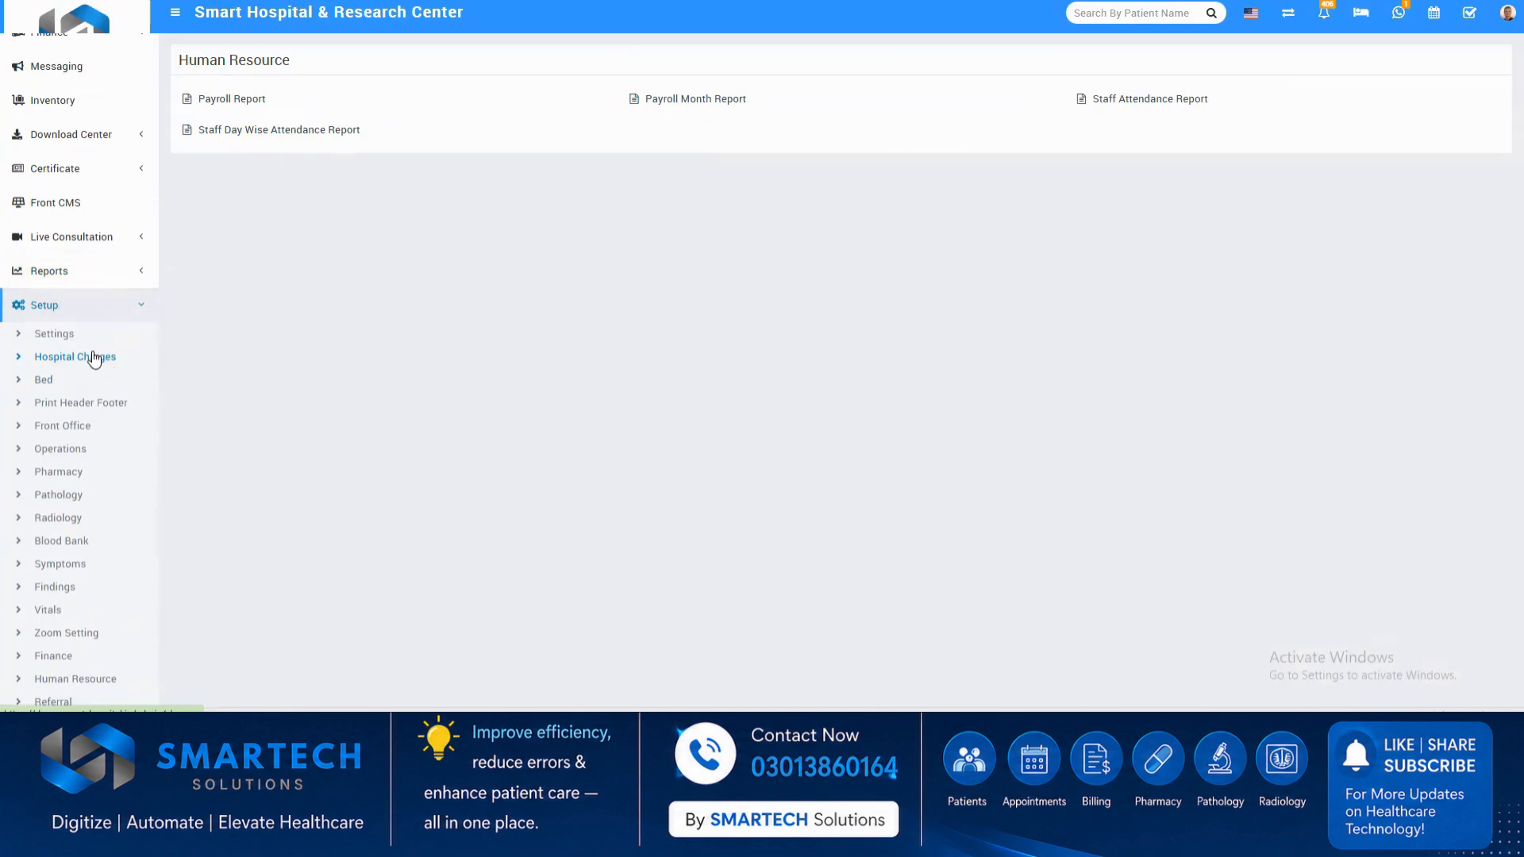
pyautogui.click(93, 357)
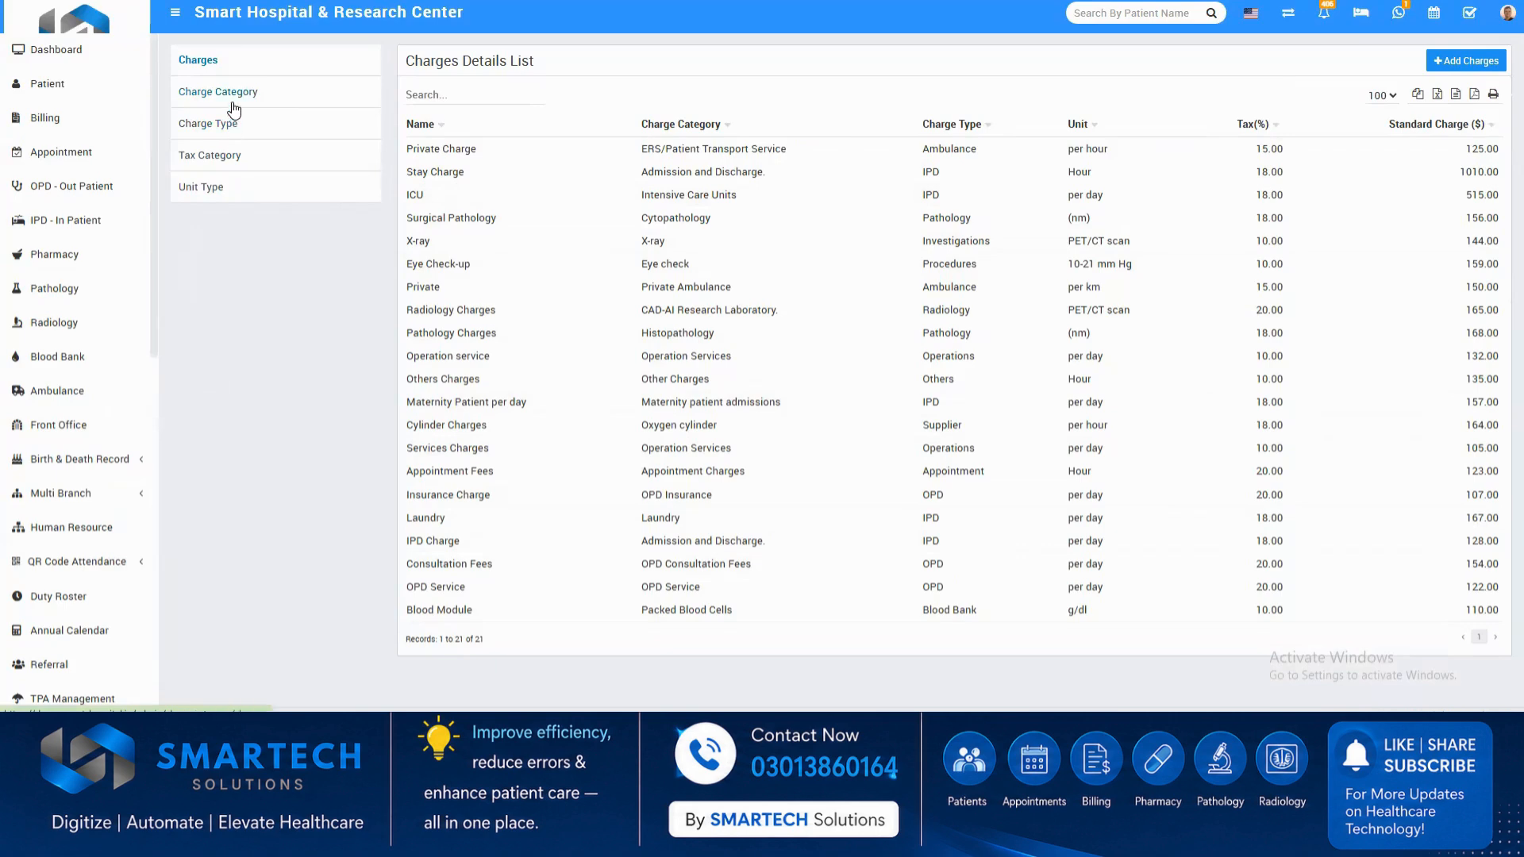
pyautogui.scroll(-3, 42, 628)
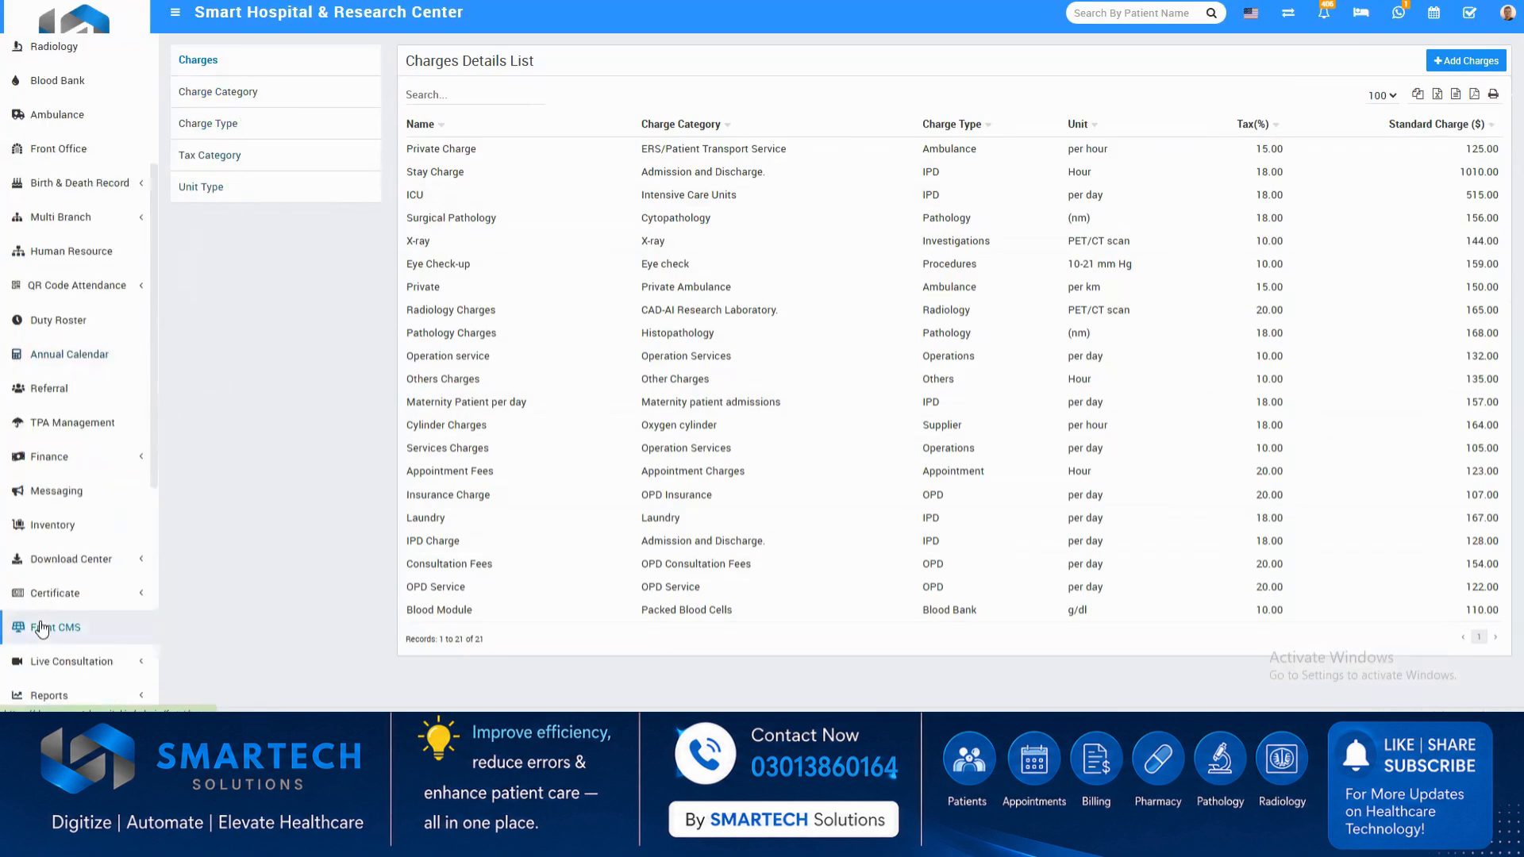
# Show the medicine category list in the pharmacy setup and view its blank form for adding a category.
pyautogui.scroll(-5, 41, 629)
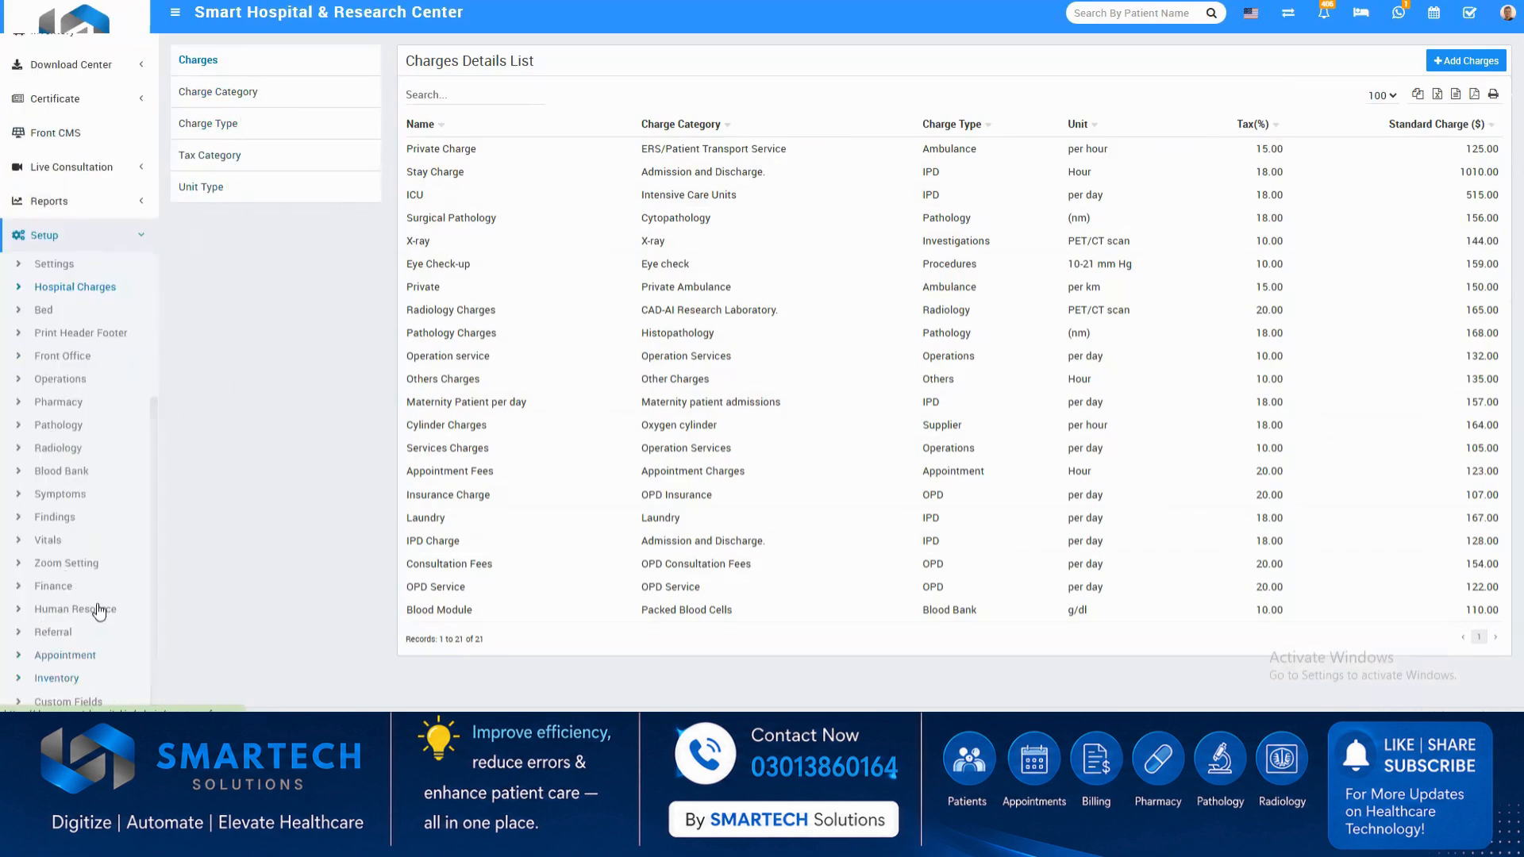
pyautogui.click(70, 405)
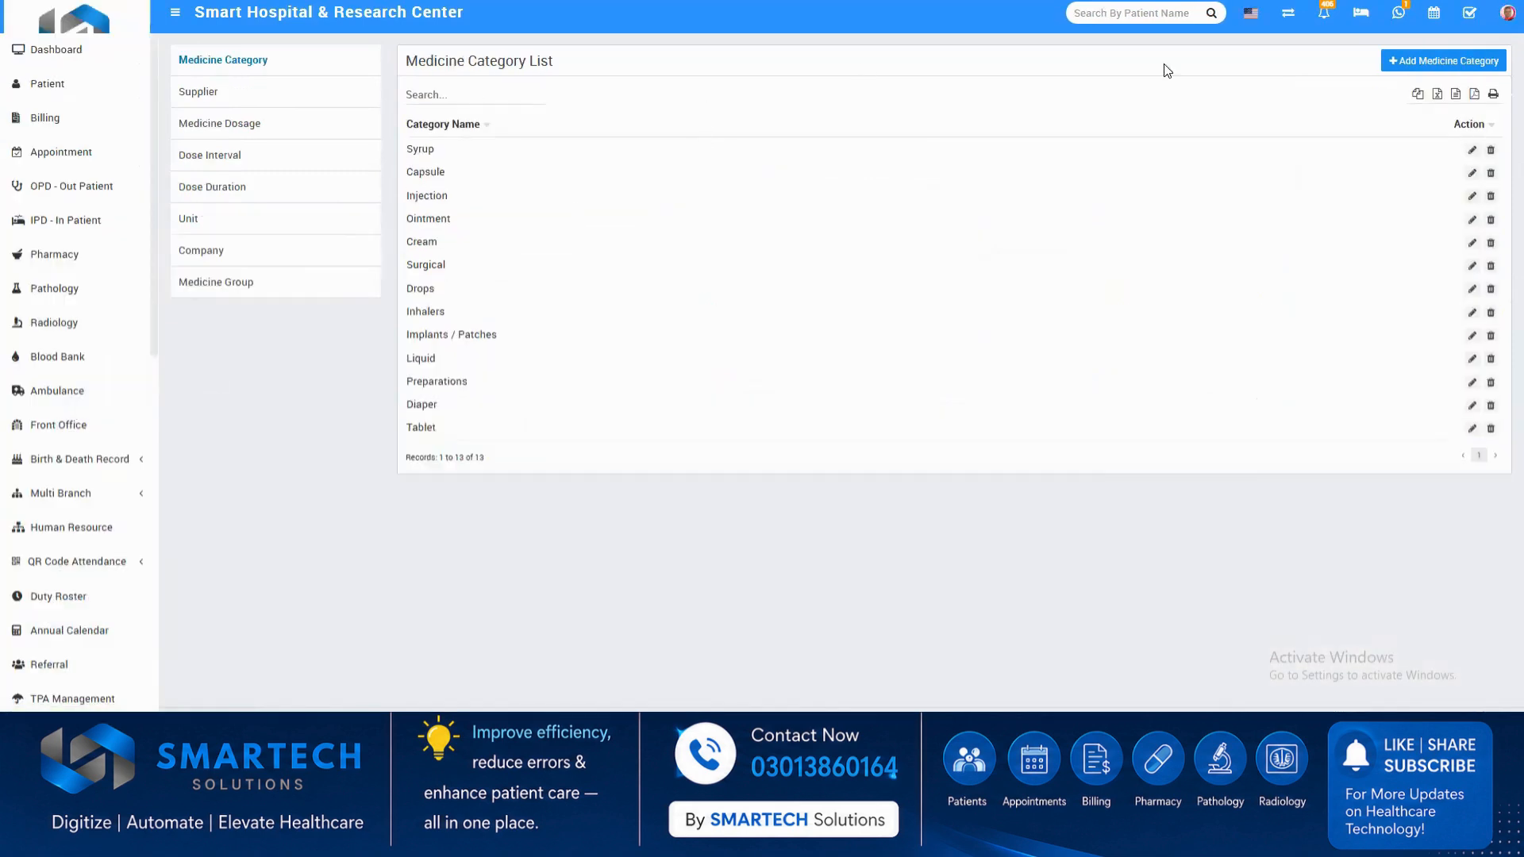
pyautogui.click(1417, 70)
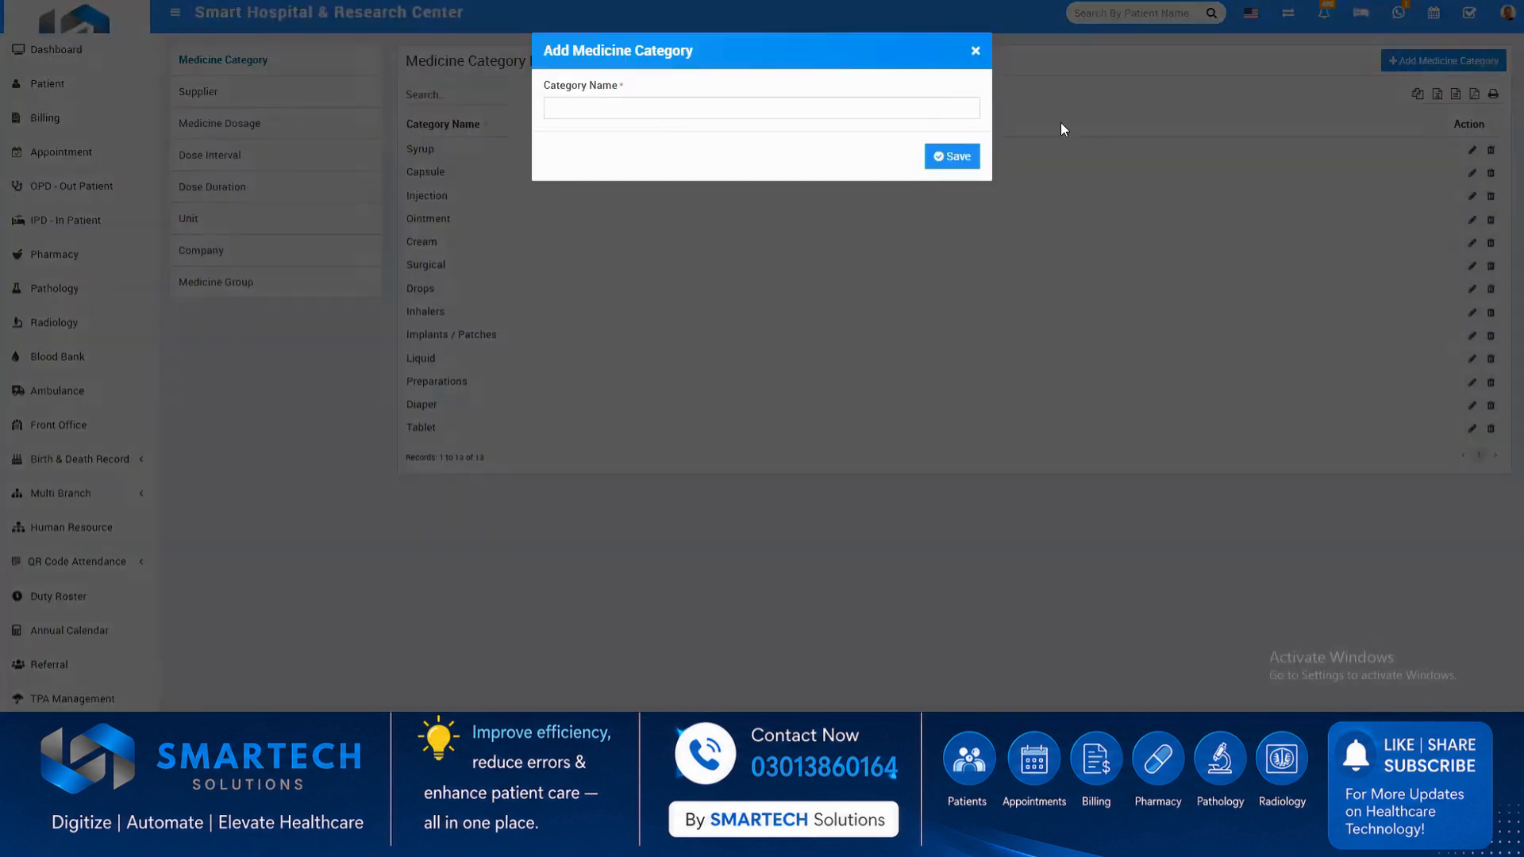
pyautogui.click(976, 52)
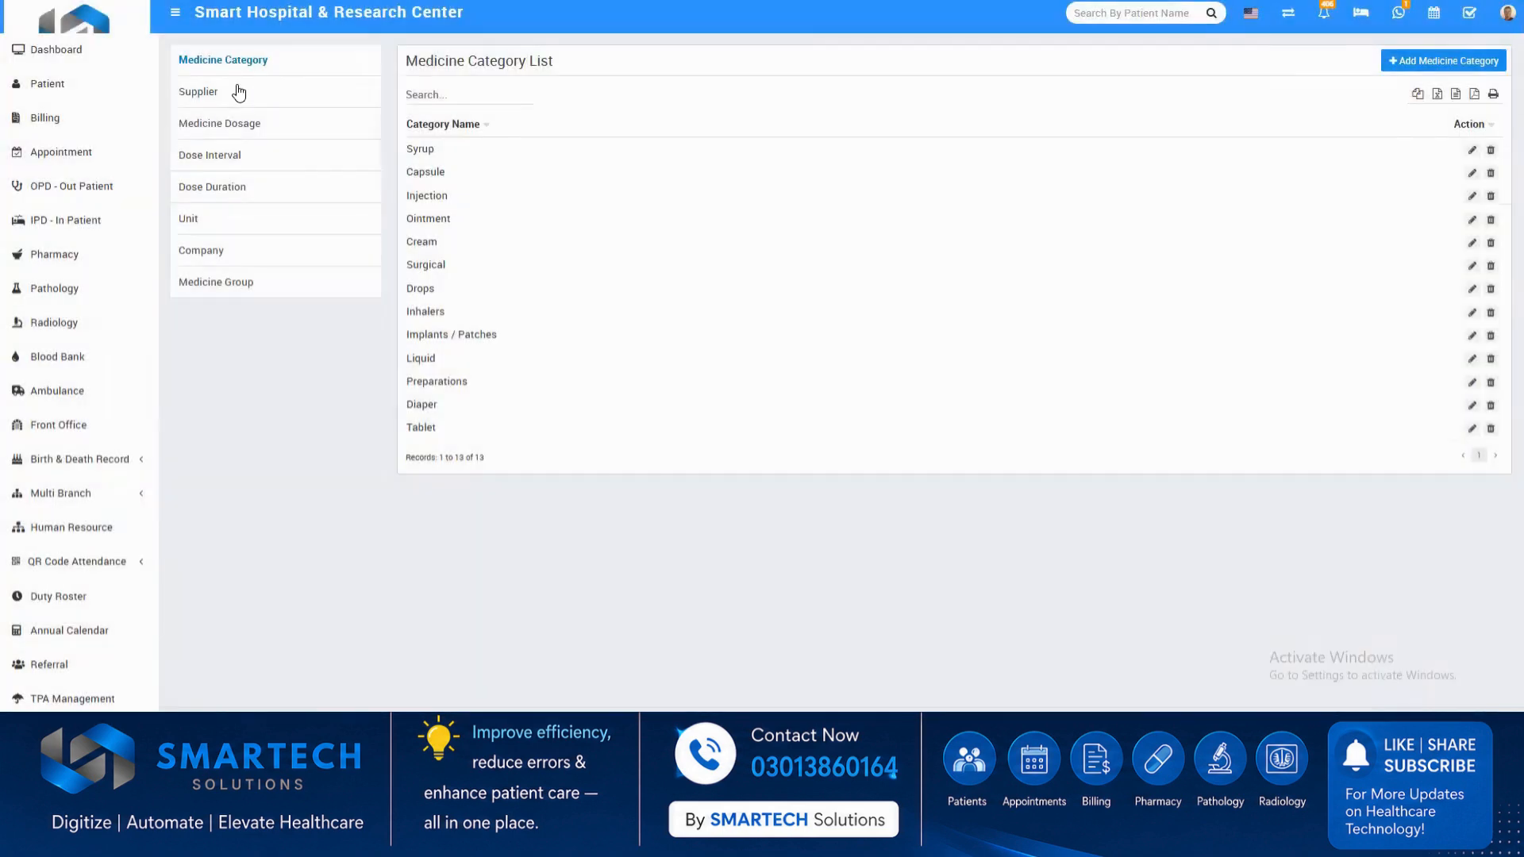
# View the edit form of supplier SGS Pharmacy without changing it, and show the medicine group list.
pyautogui.click(238, 95)
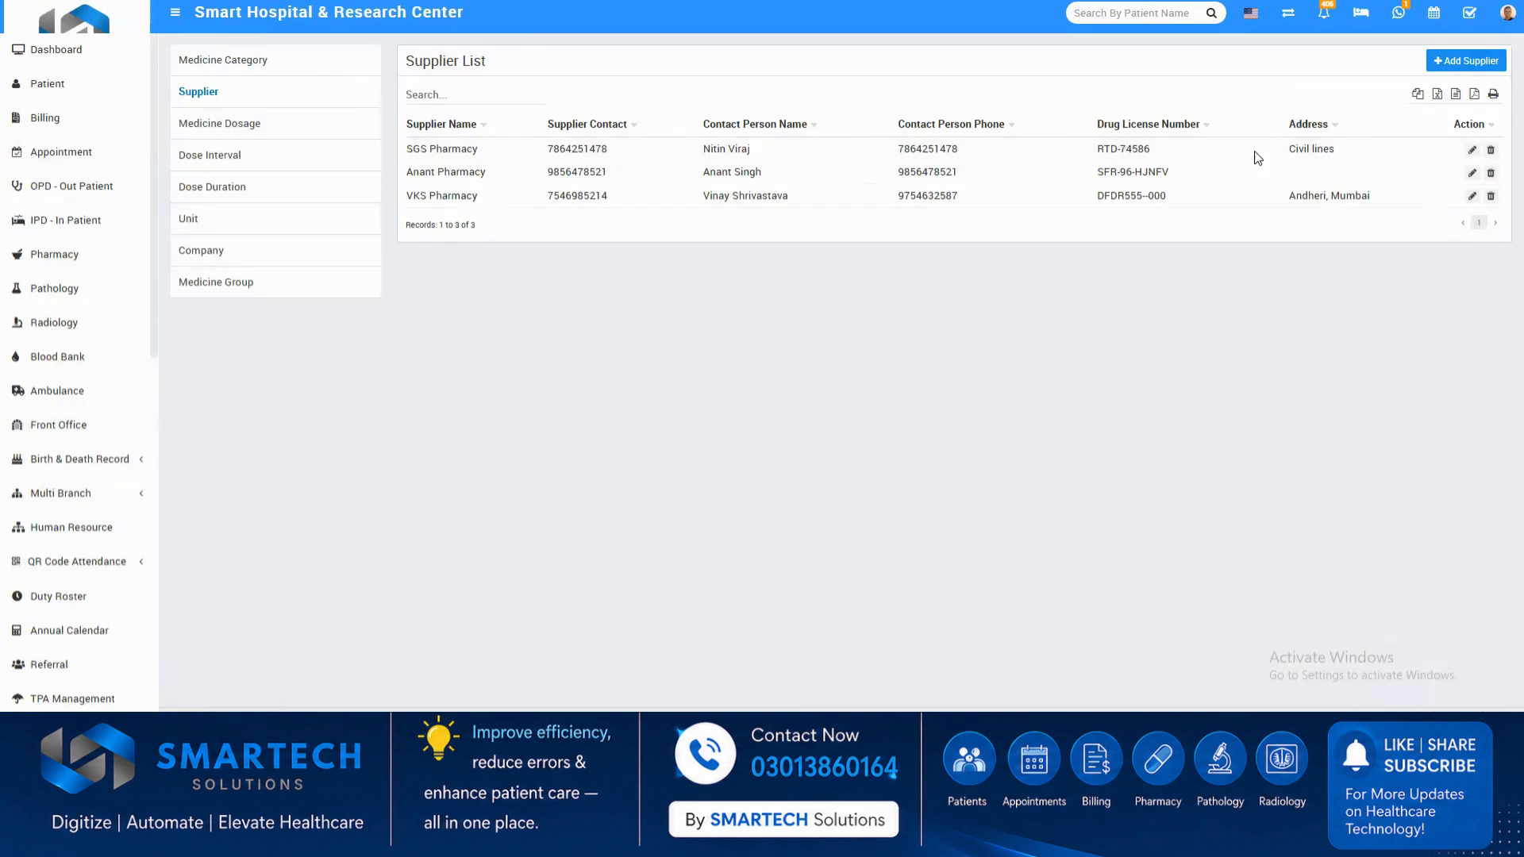
pyautogui.click(1472, 150)
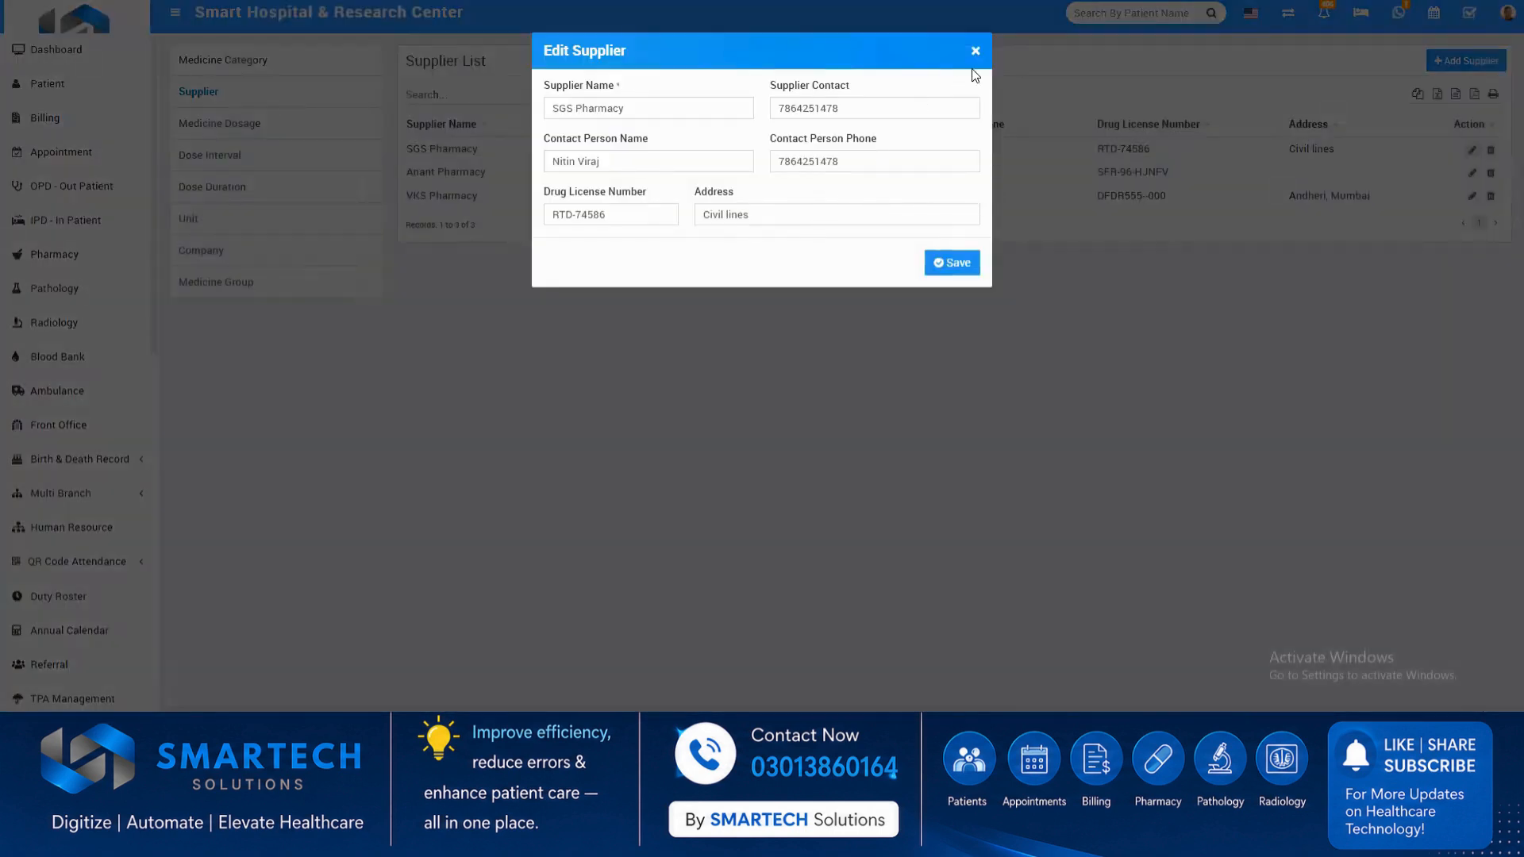
pyautogui.click(975, 53)
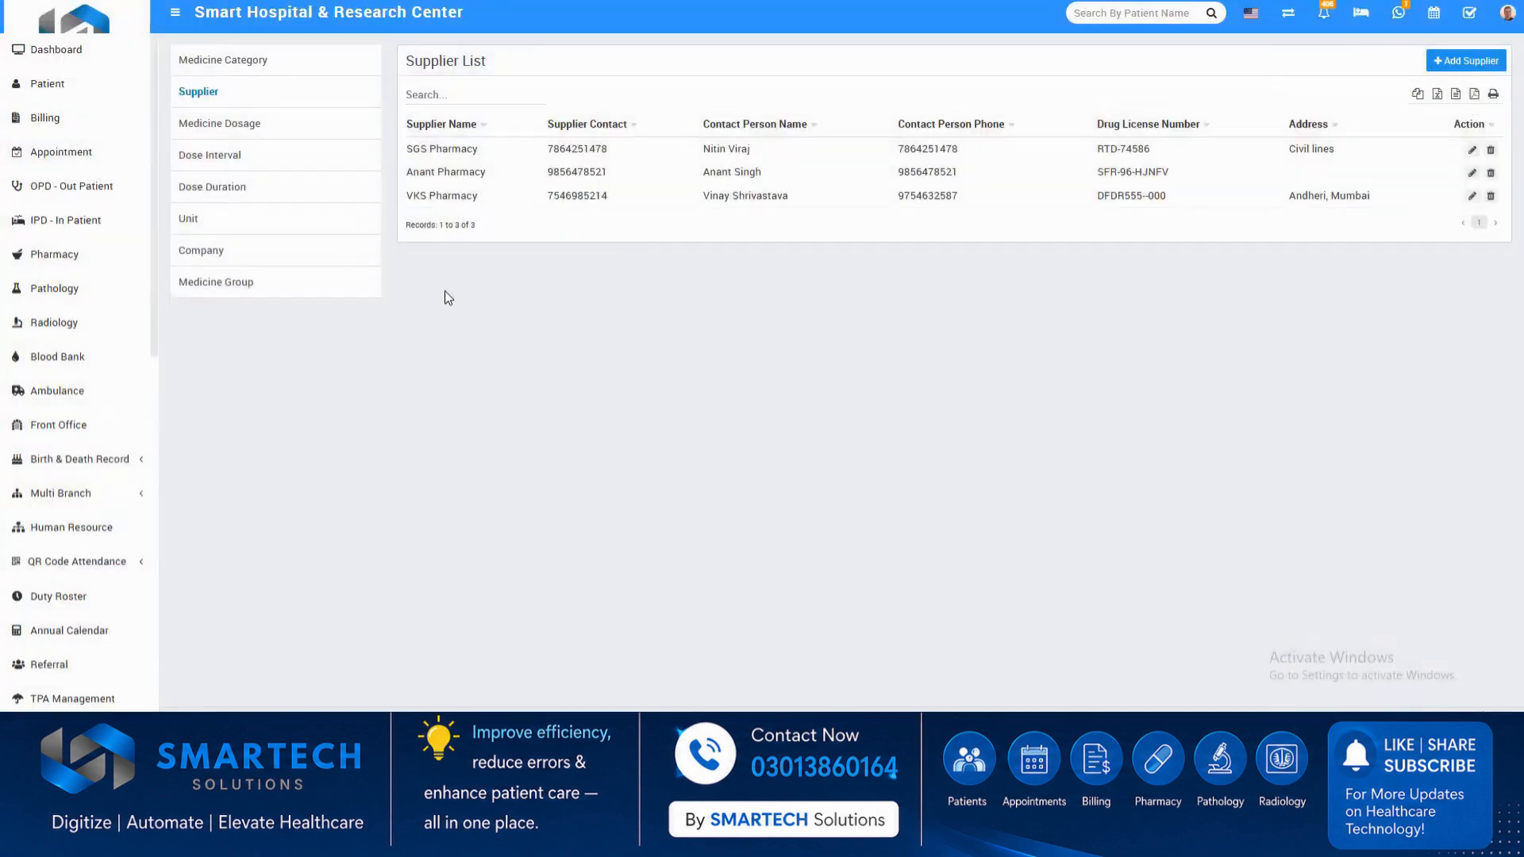
pyautogui.click(235, 282)
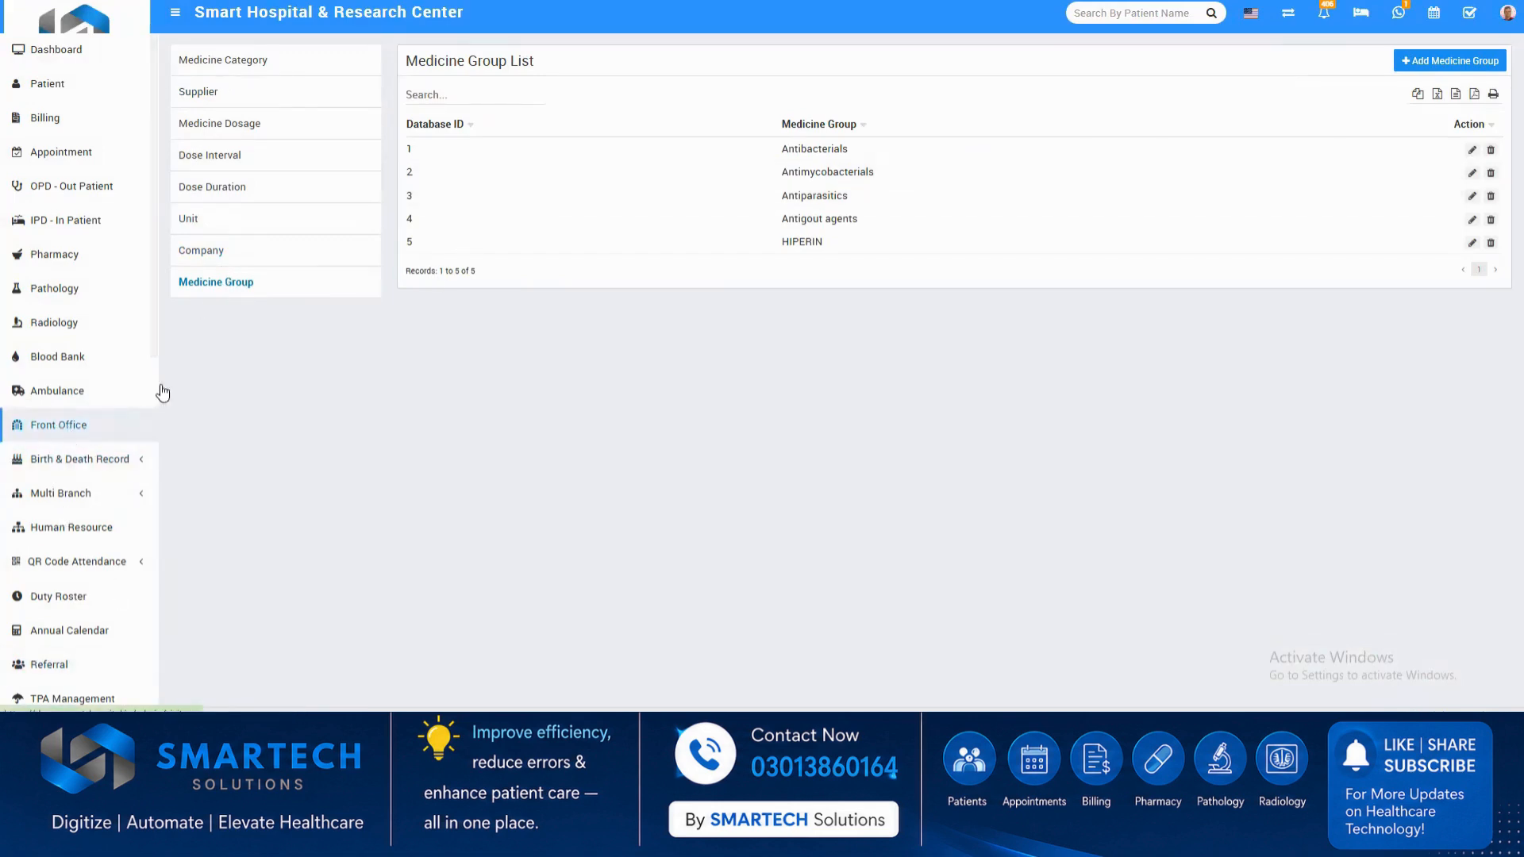
# Examine the bed status overview from the 4th floor to the ground floor, and close it.
pyautogui.click(1362, 14)
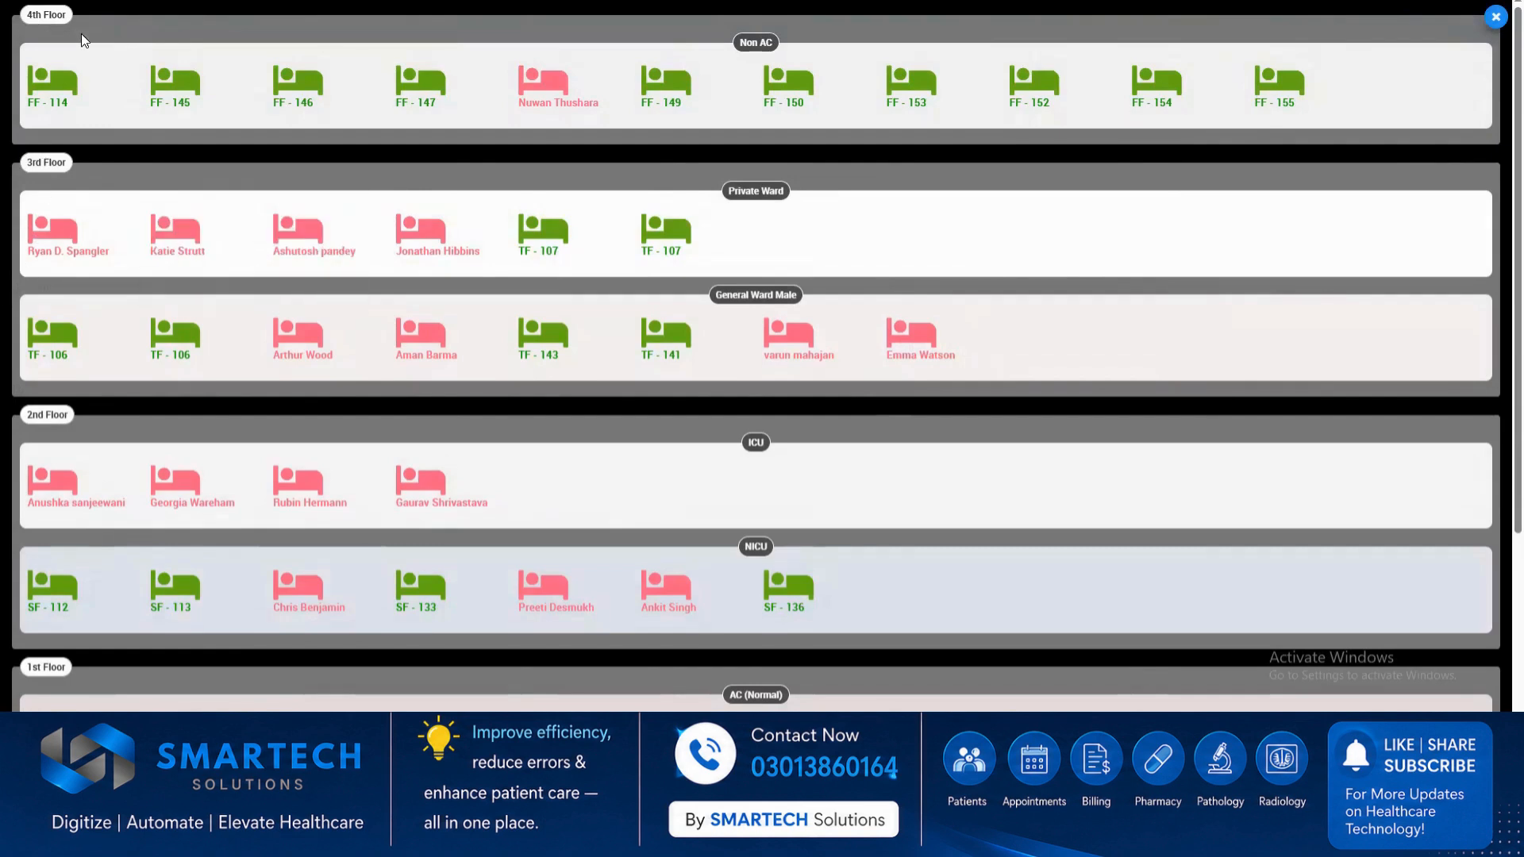
pyautogui.scroll(-3, 92, 573)
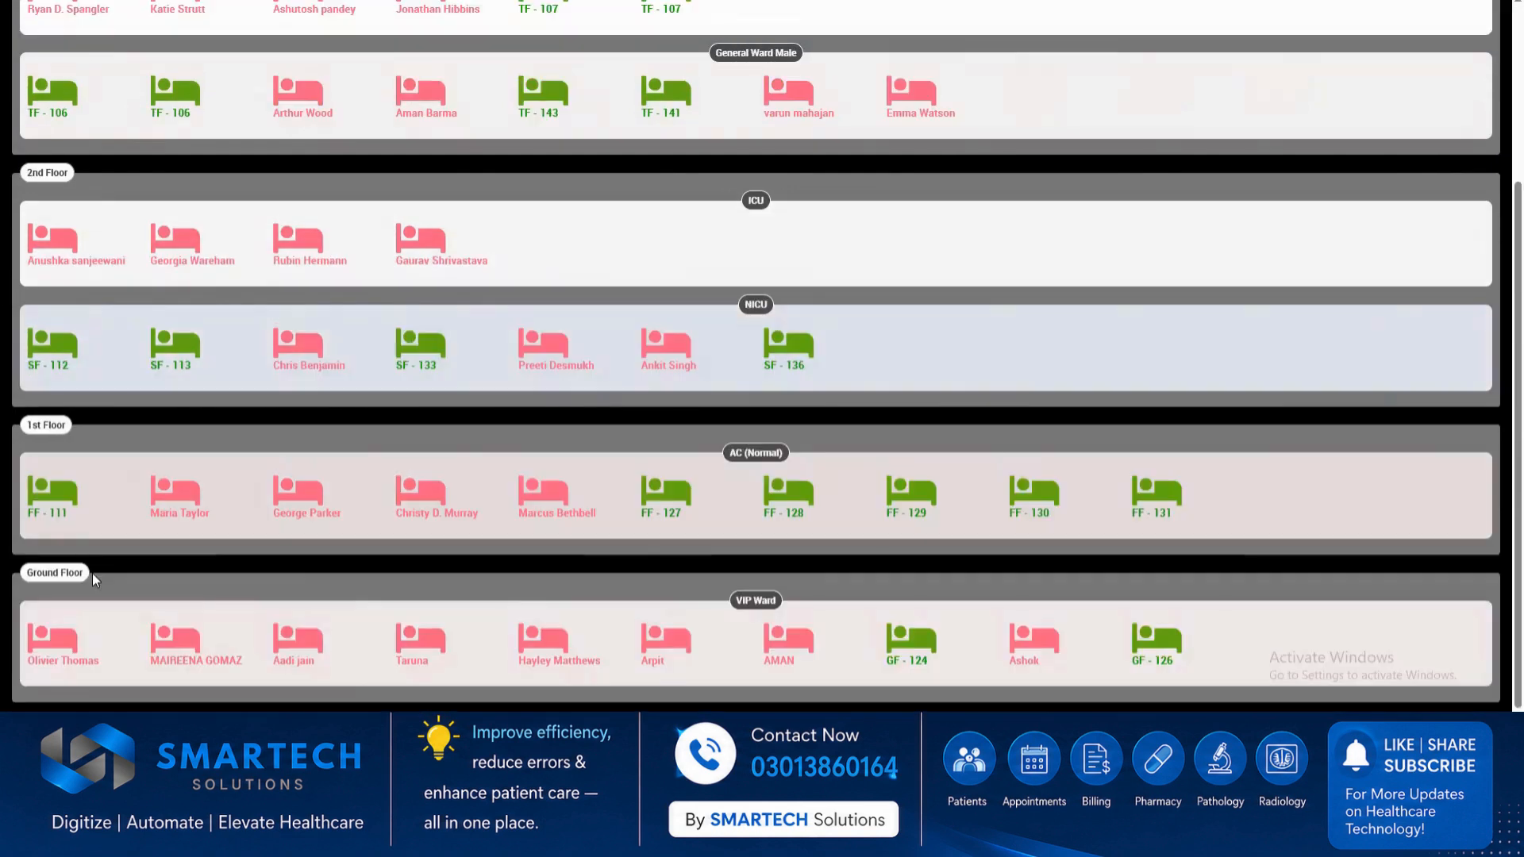
pyautogui.moveTo(107, 645)
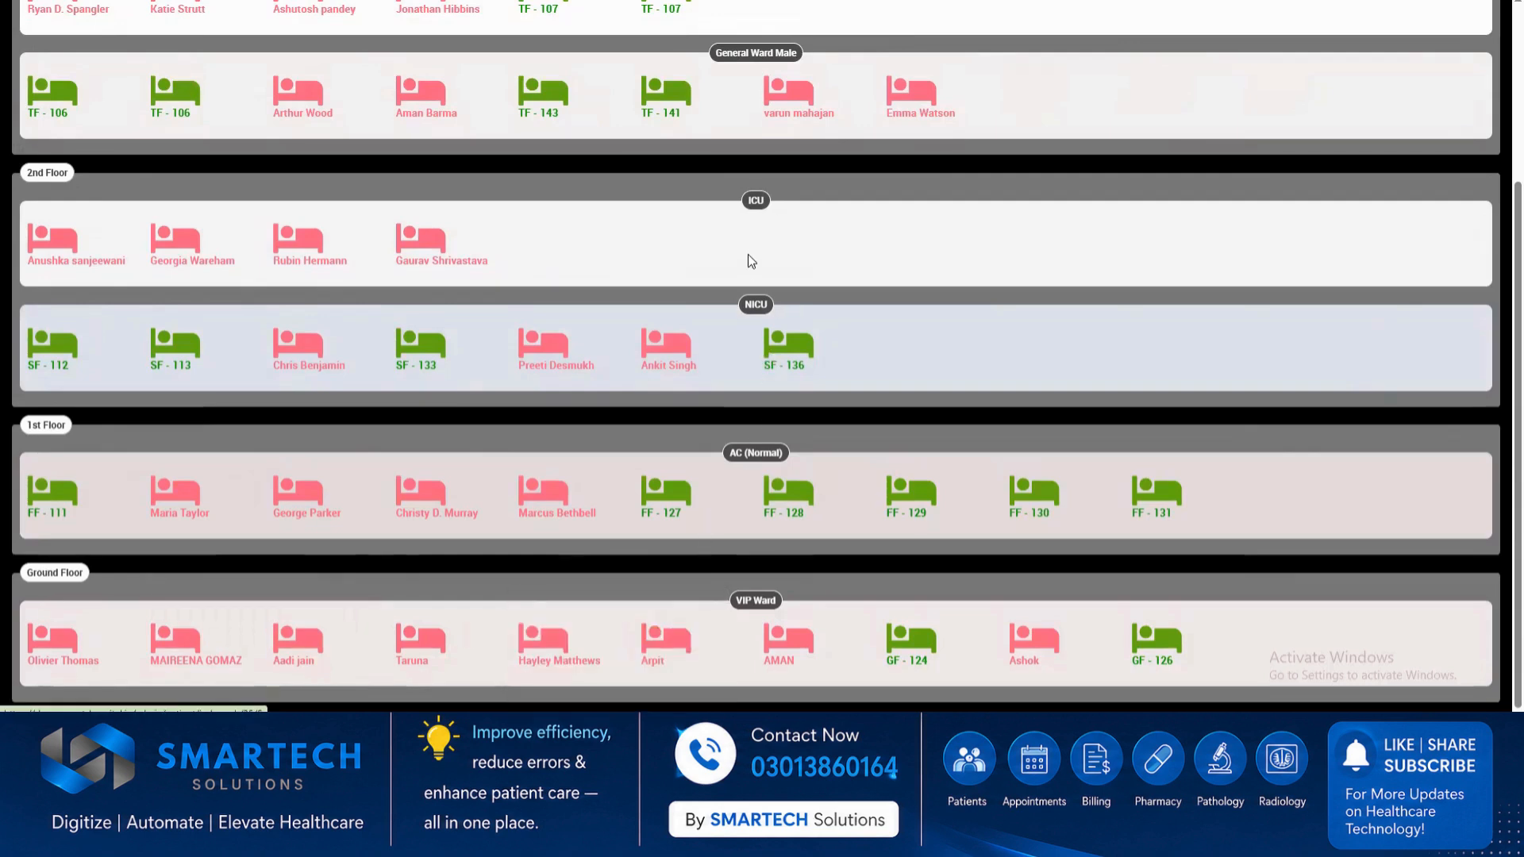
pyautogui.scroll(3, 704, 254)
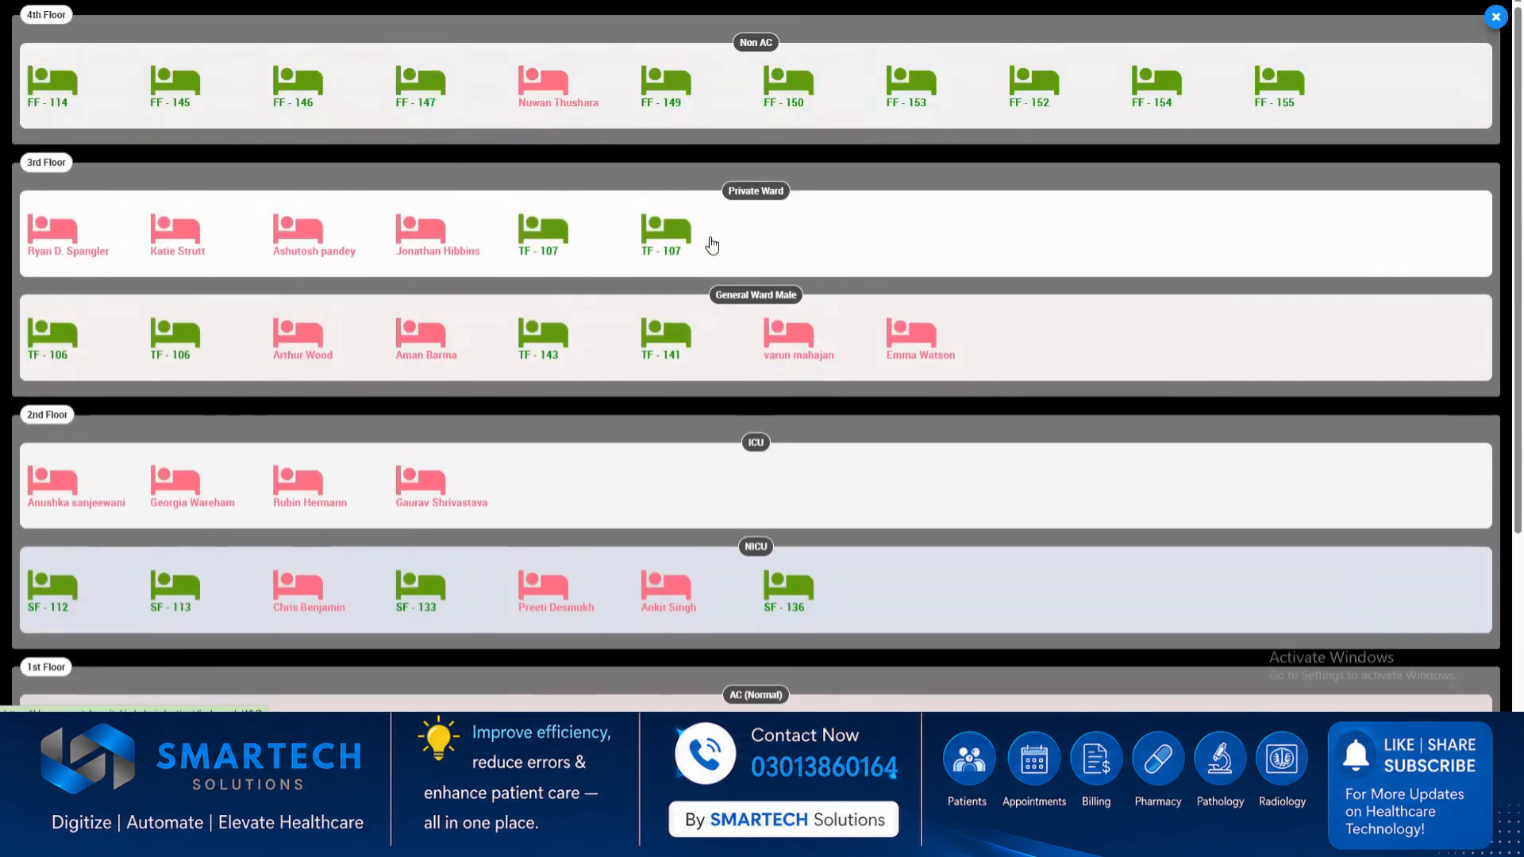
pyautogui.moveTo(68, 246)
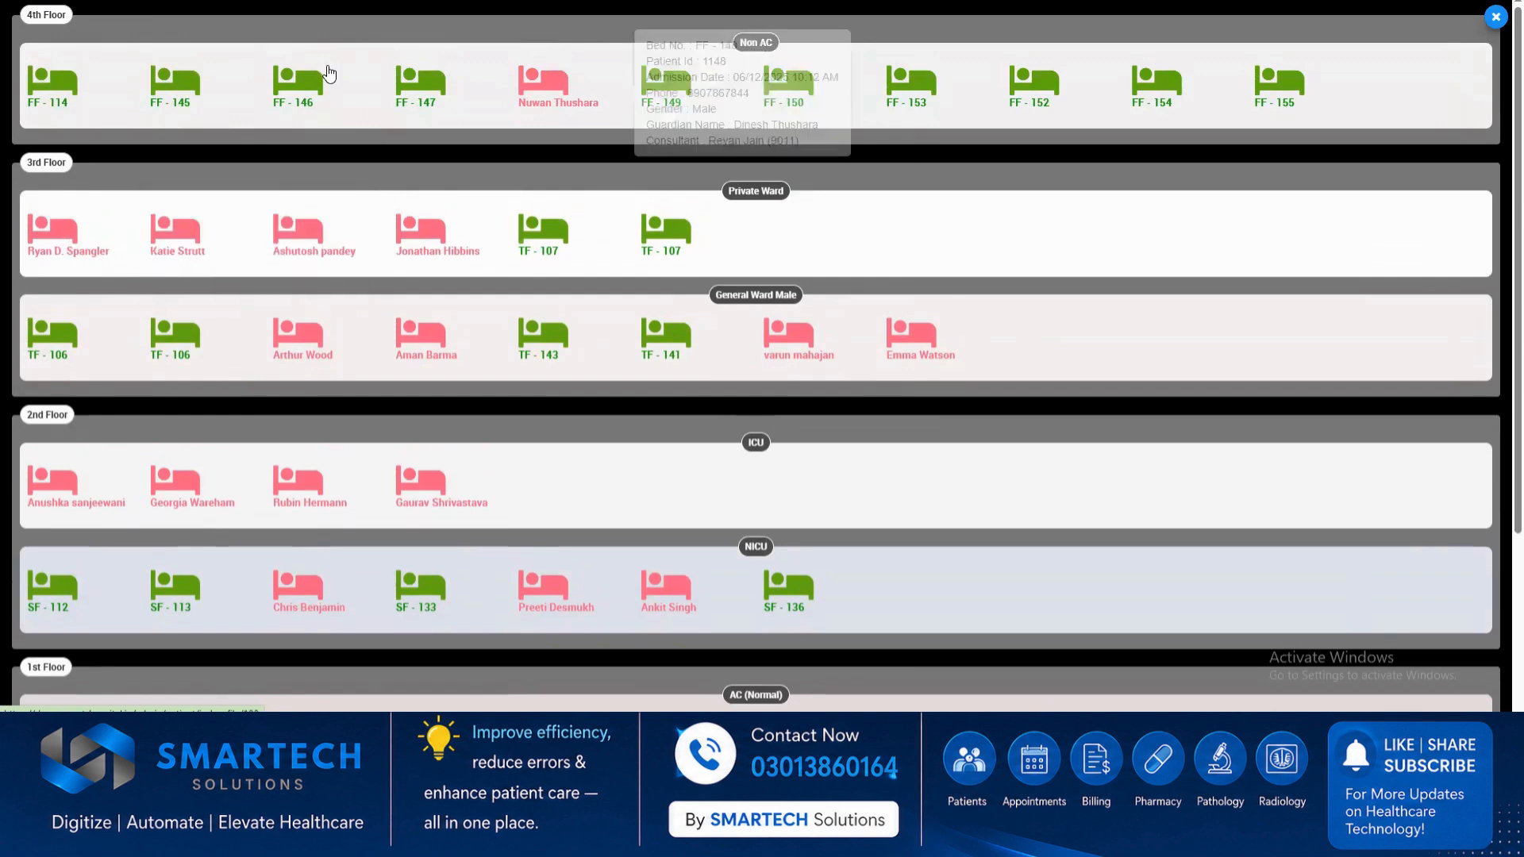
pyautogui.click(1495, 18)
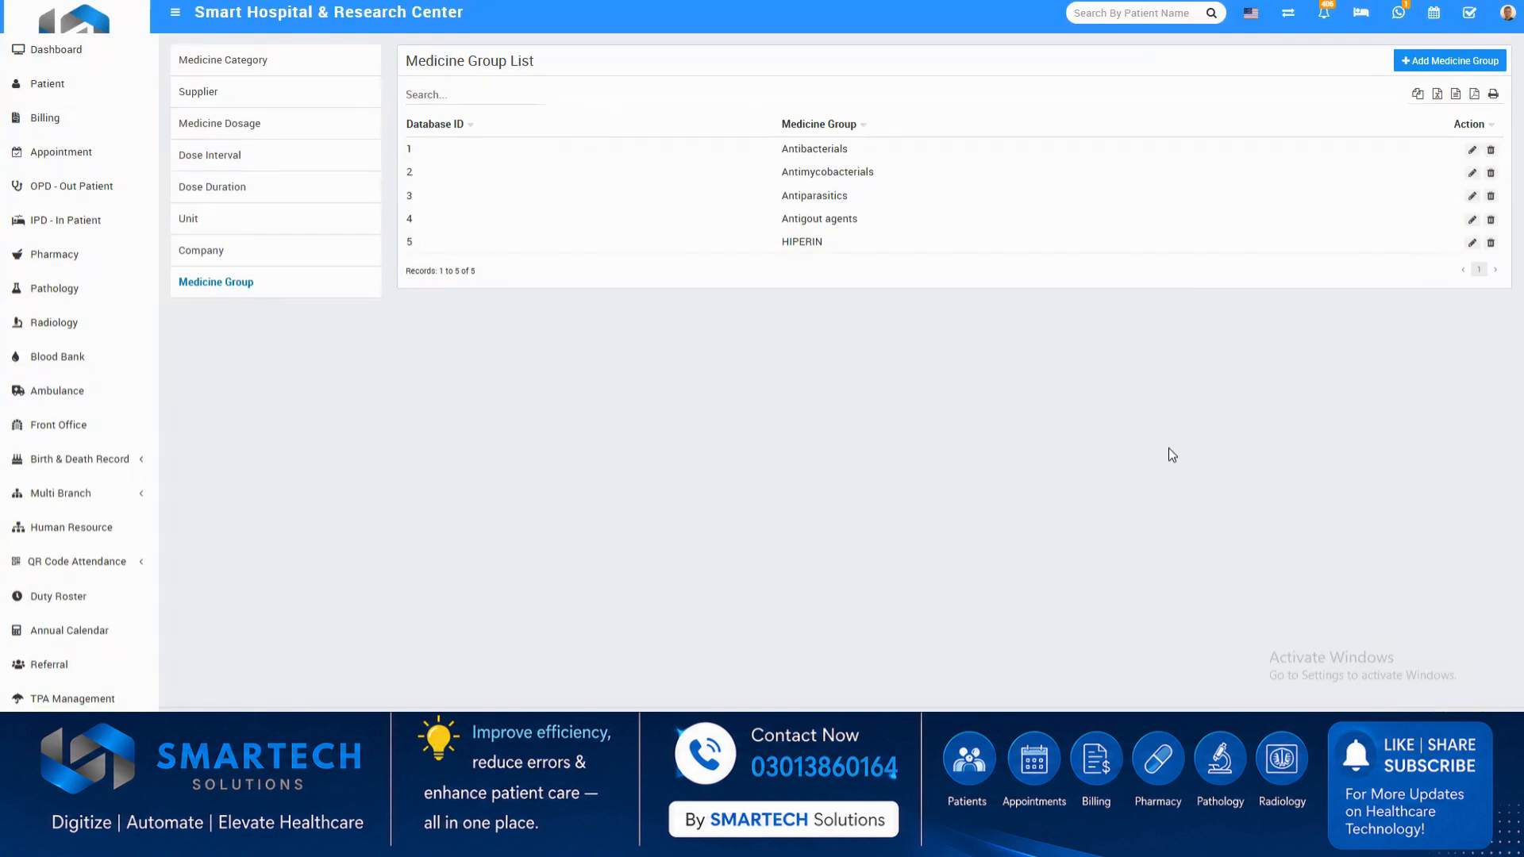
# Preview the dashboard in the browser's mobile device view at iPhone 12 Pro dimensions and look through its sections.
pyautogui.click(52, 49)
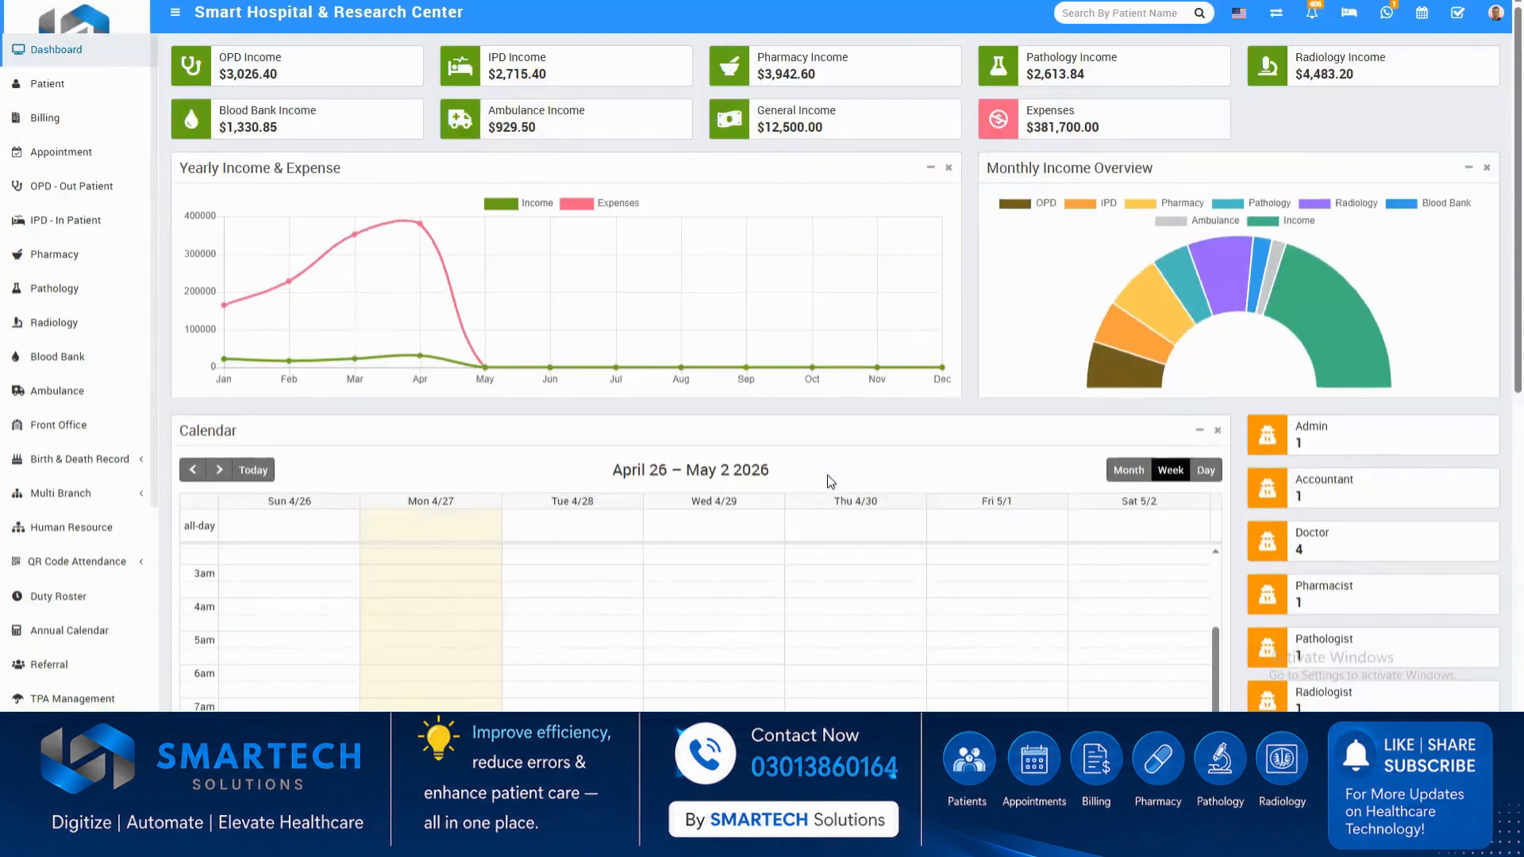
pyautogui.press('F12')
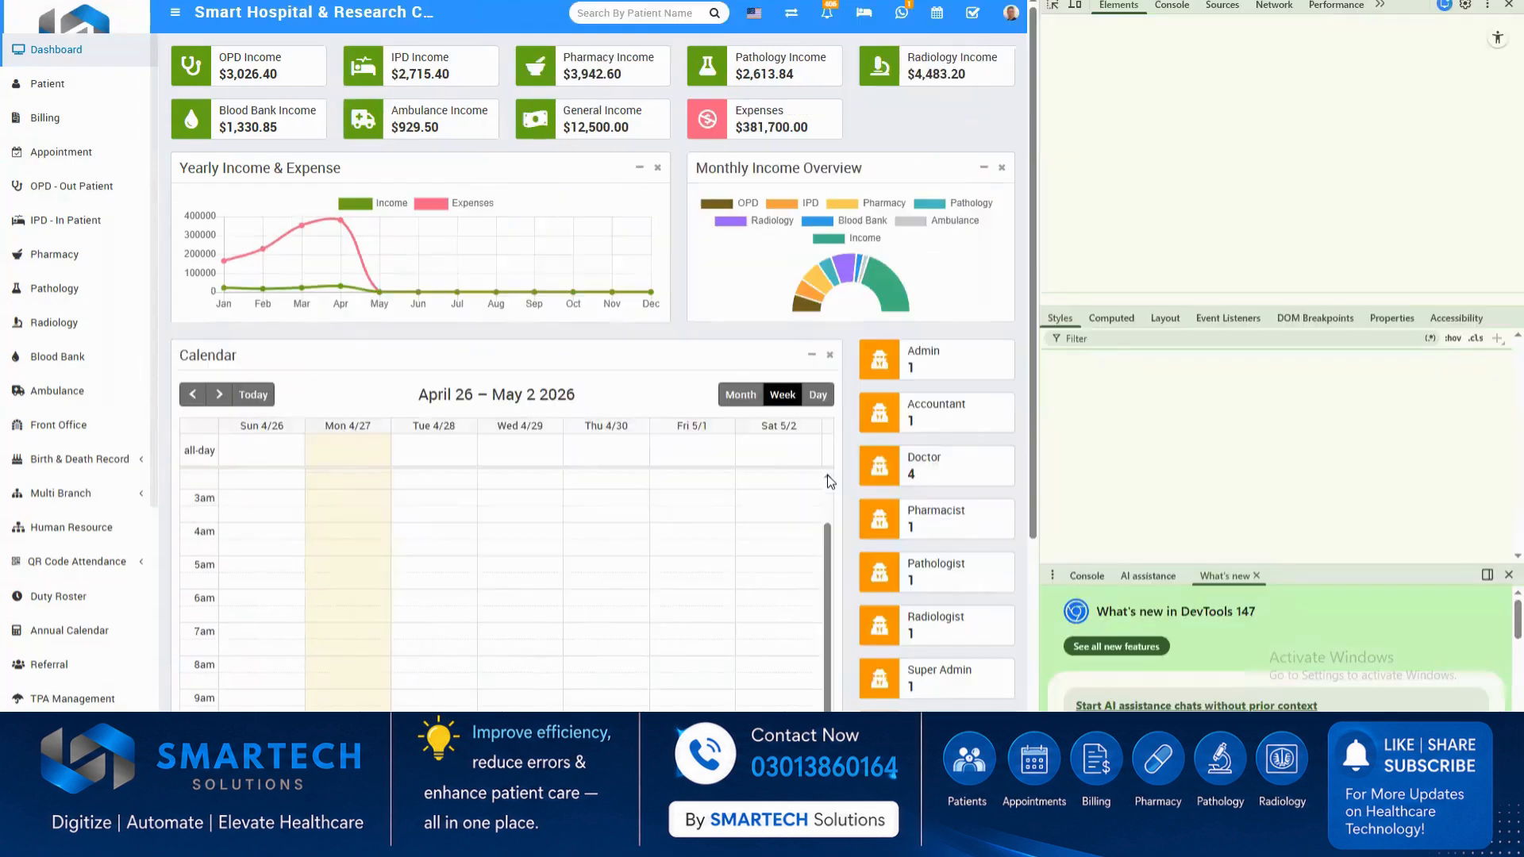
pyautogui.click(1075, 5)
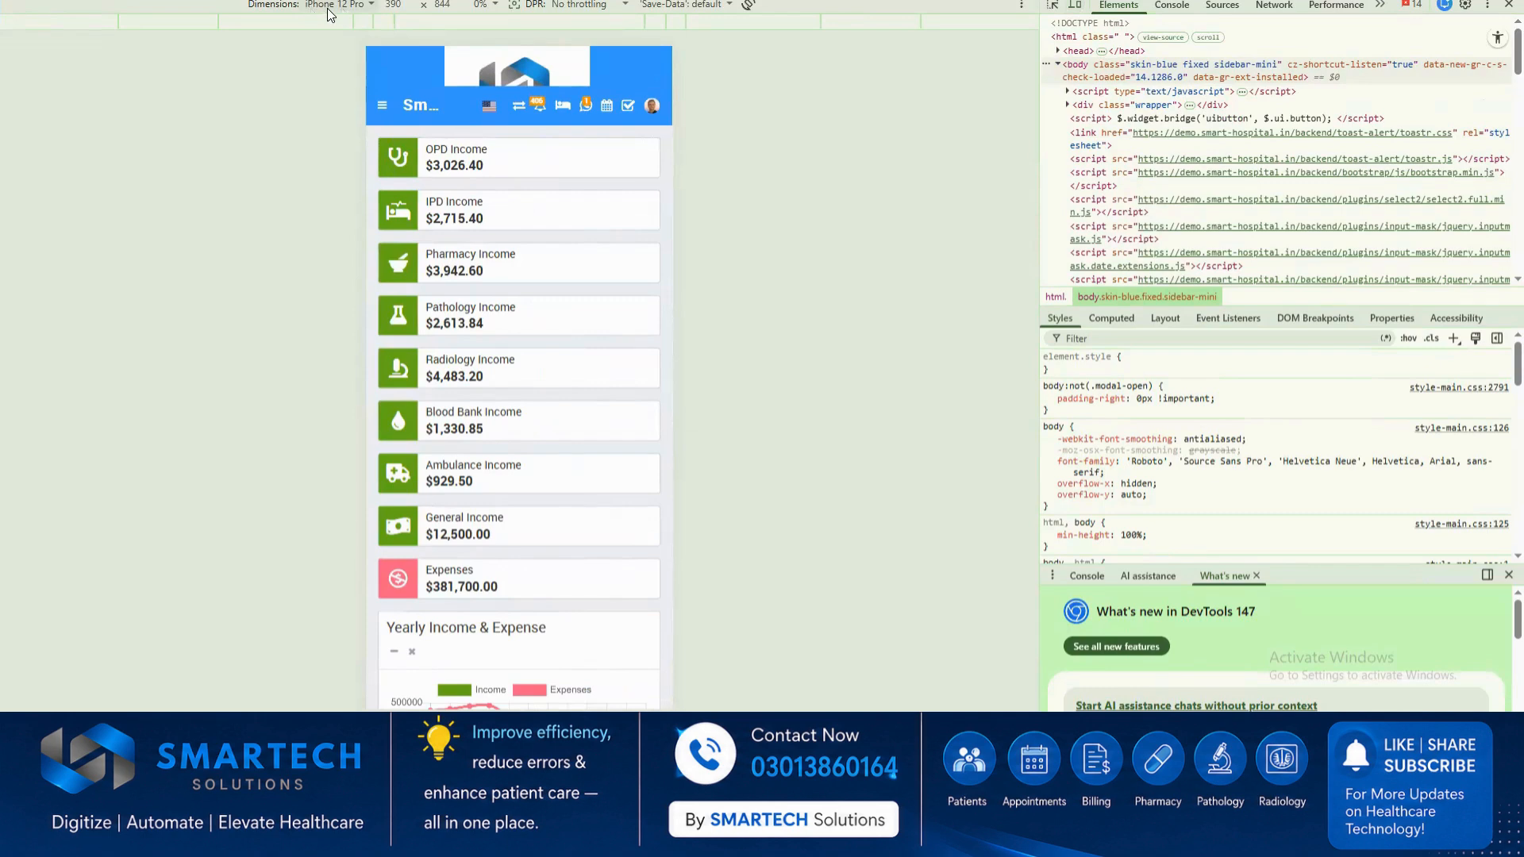
pyautogui.scroll(-5, 504, 365)
pyautogui.scroll(-7, 504, 432)
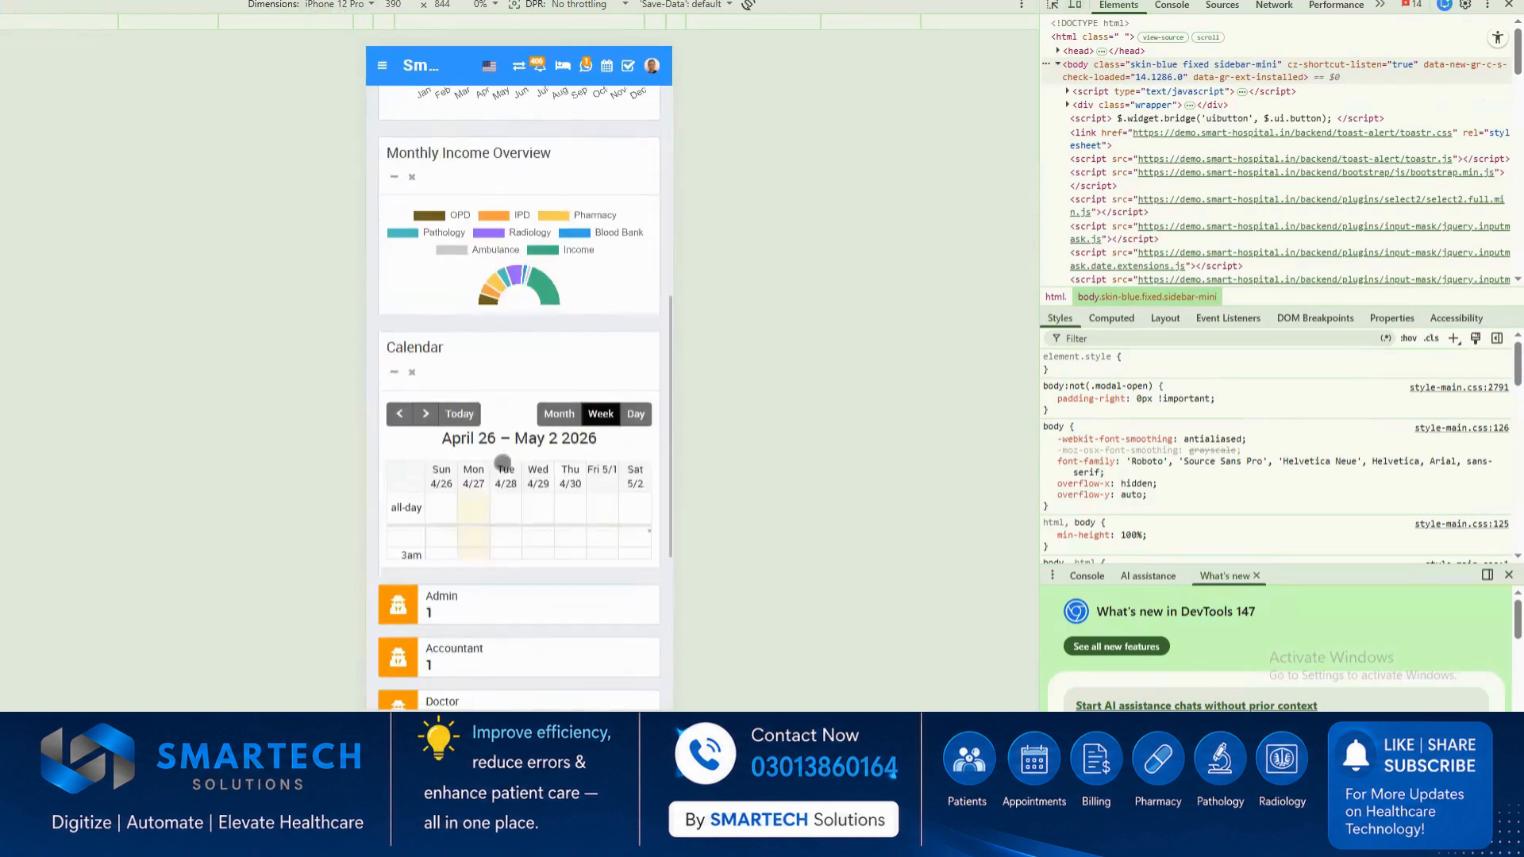
# Show and hide the mobile layout's navigation menu, and close the developer tools to return to the desktop dashboard.
pyautogui.click(385, 64)
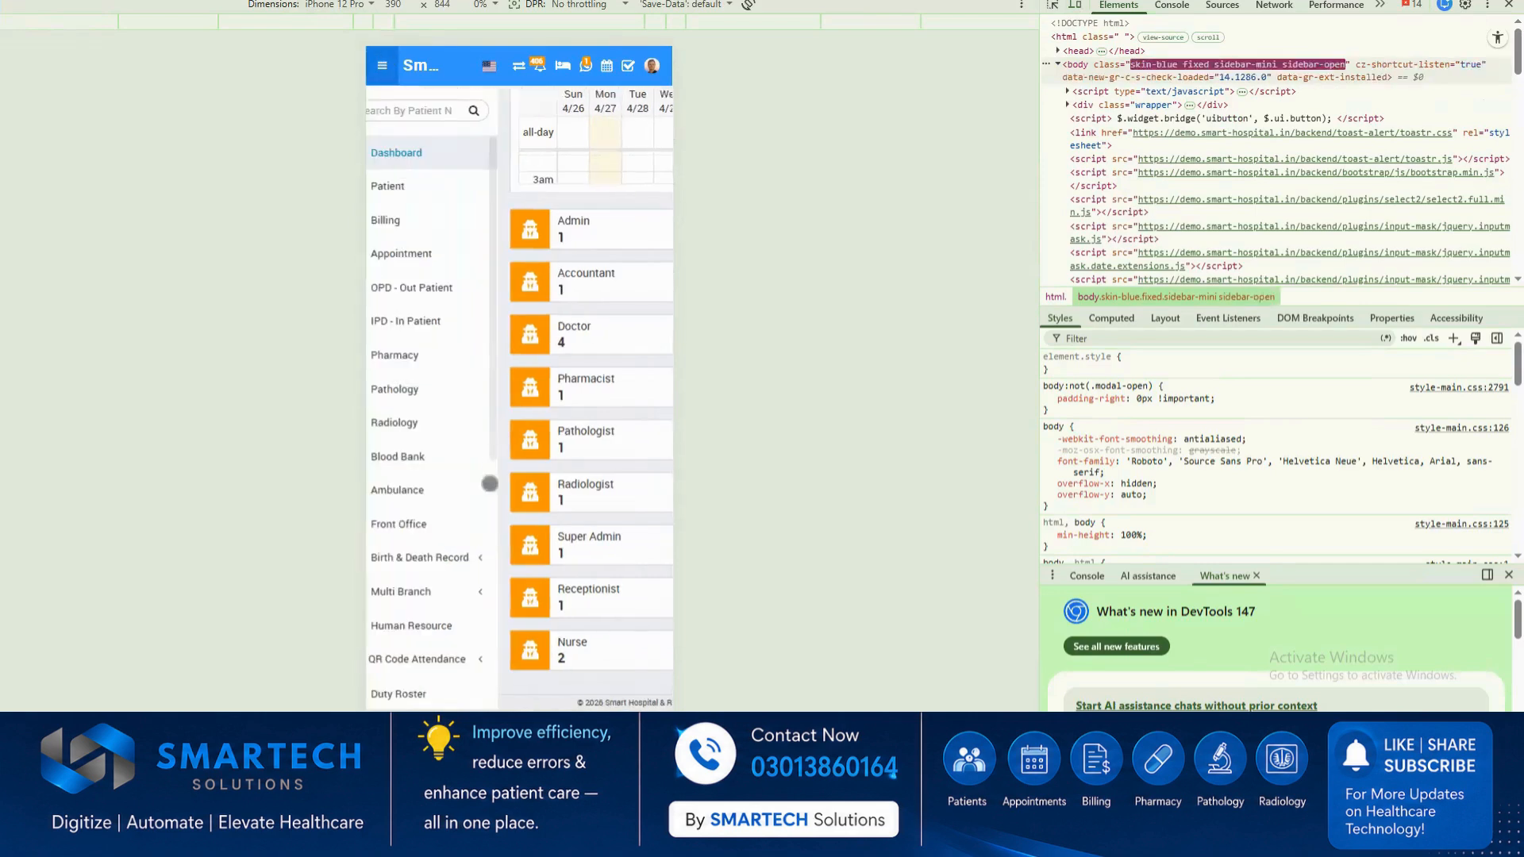
pyautogui.click(646, 414)
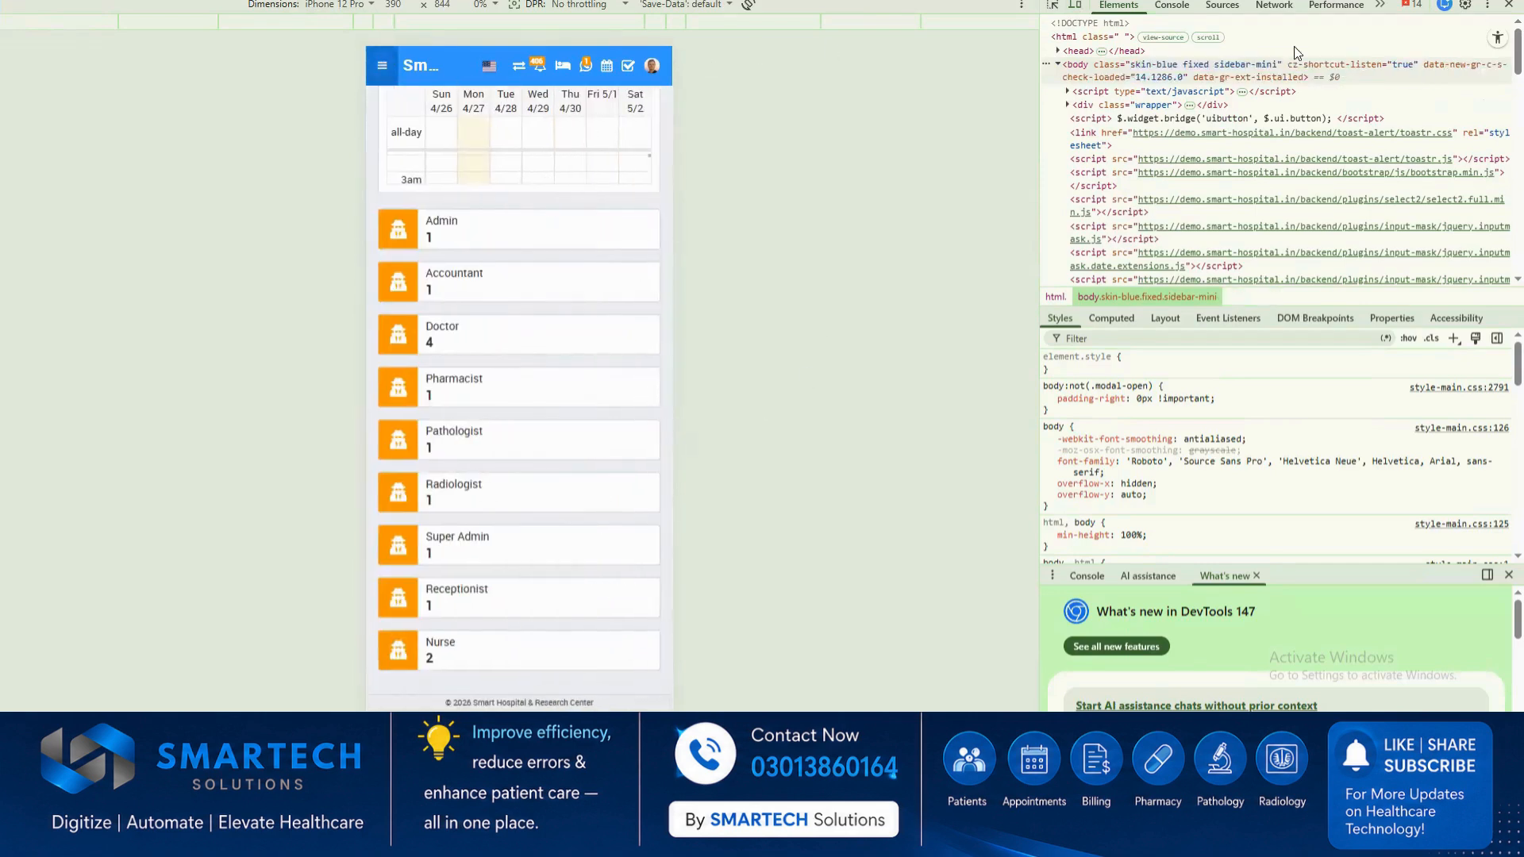
pyautogui.click(1501, 10)
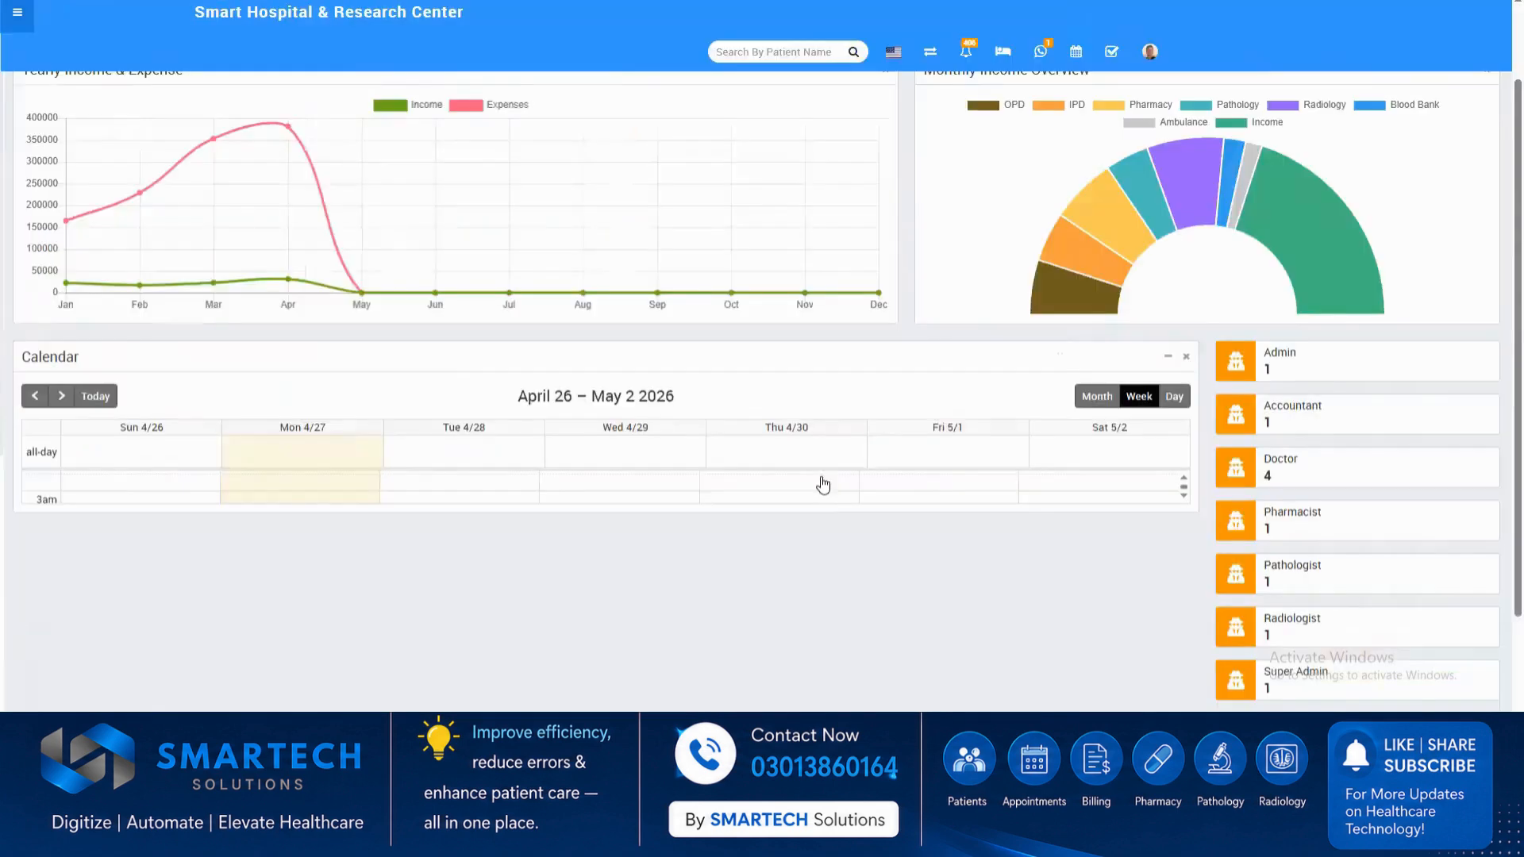
pyautogui.scroll(2, 779, 384)
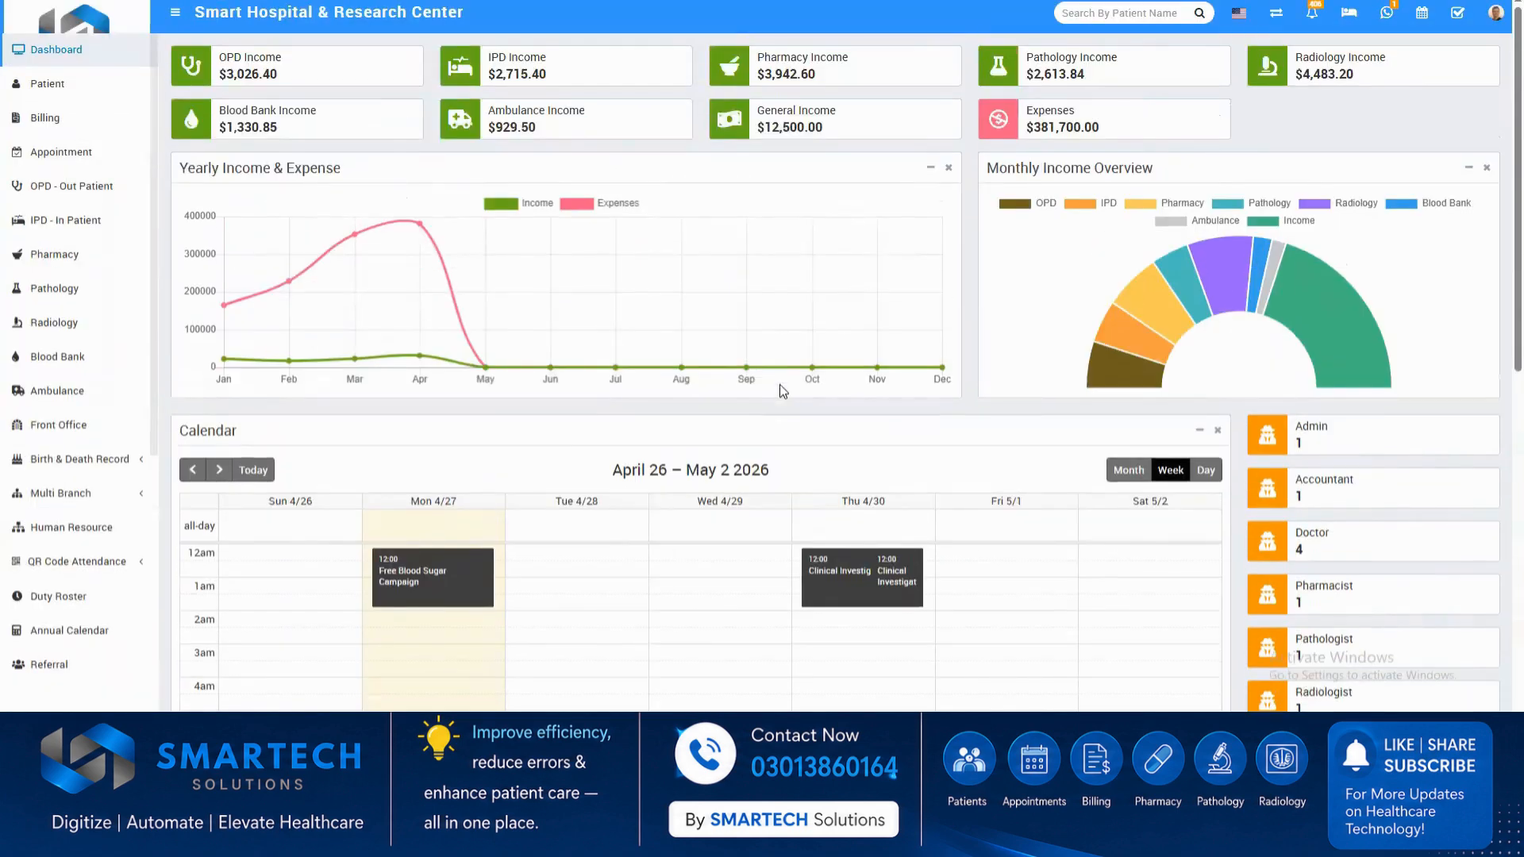